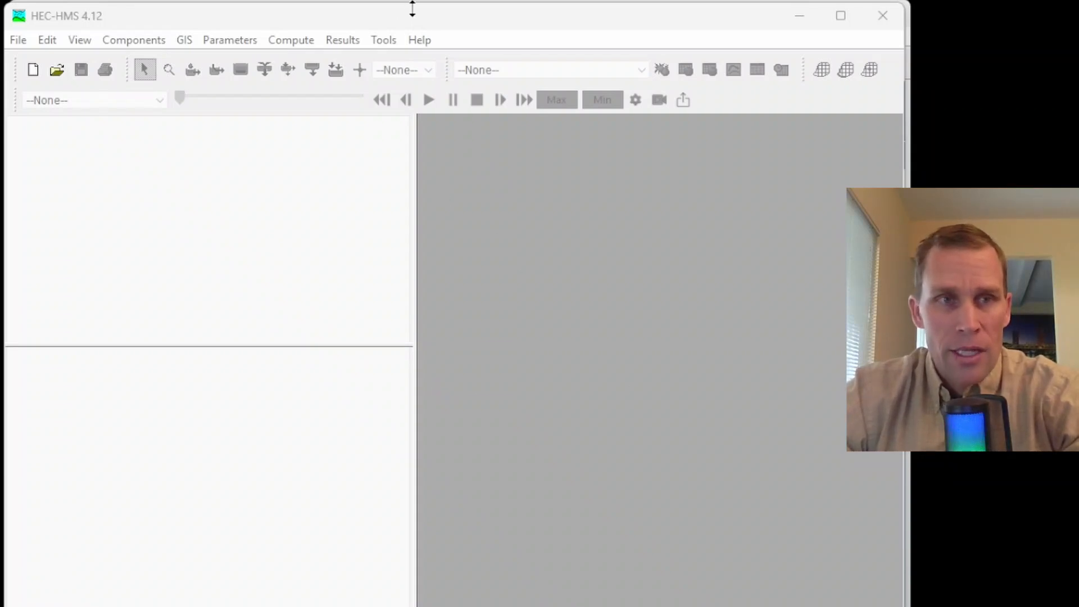
- Create a new U.S. Customary project named exercise_55 in the project folder of "55 - Rabbit River Interpolated Gridded Data"
click(18, 40)
click(35, 67)
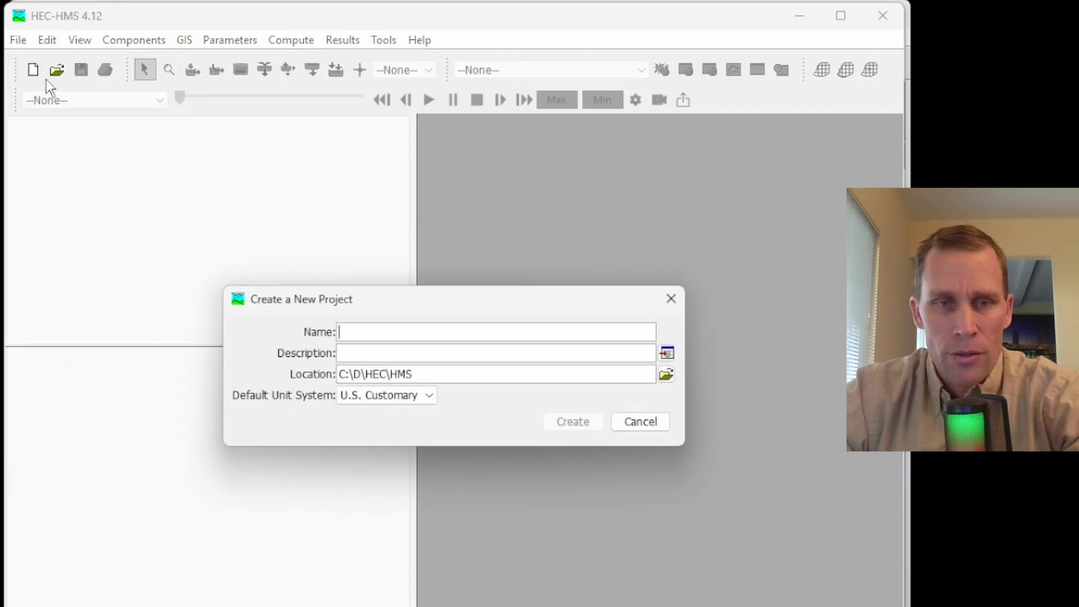
text(exercise_55)
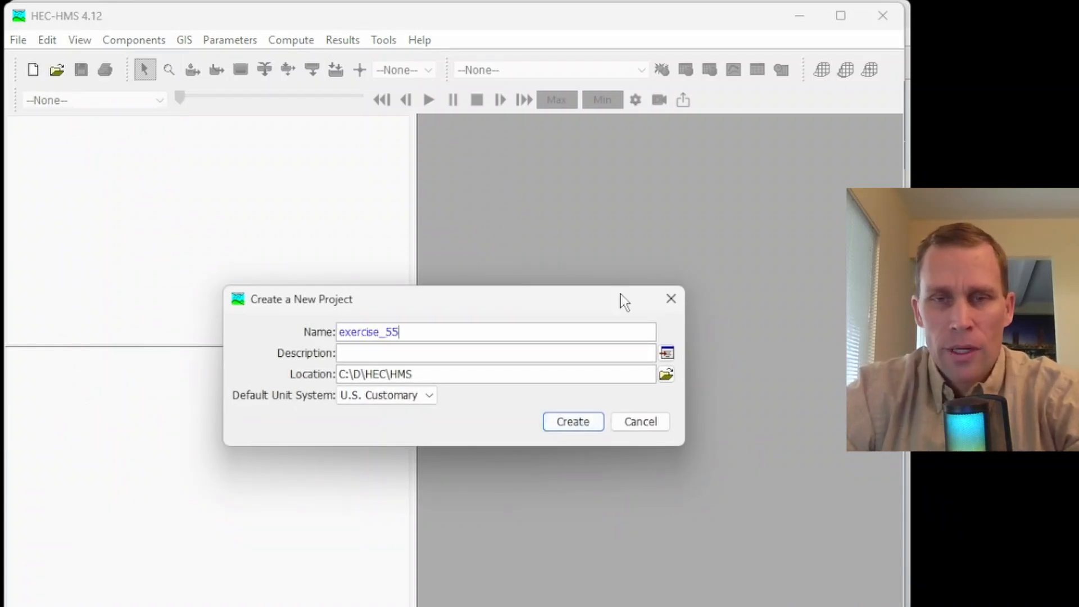
click(667, 374)
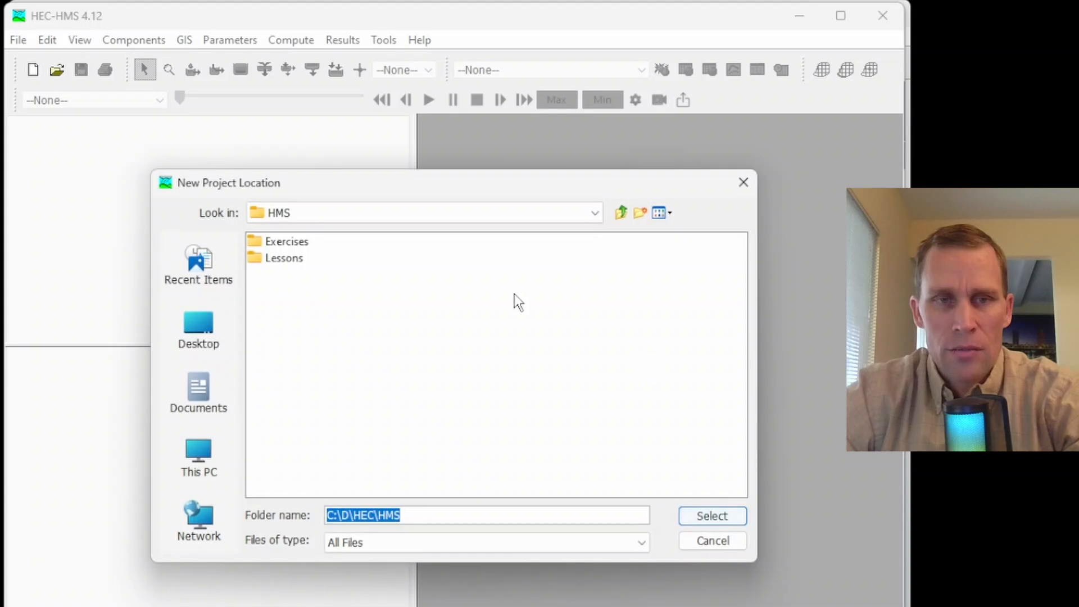
double_click(286, 242)
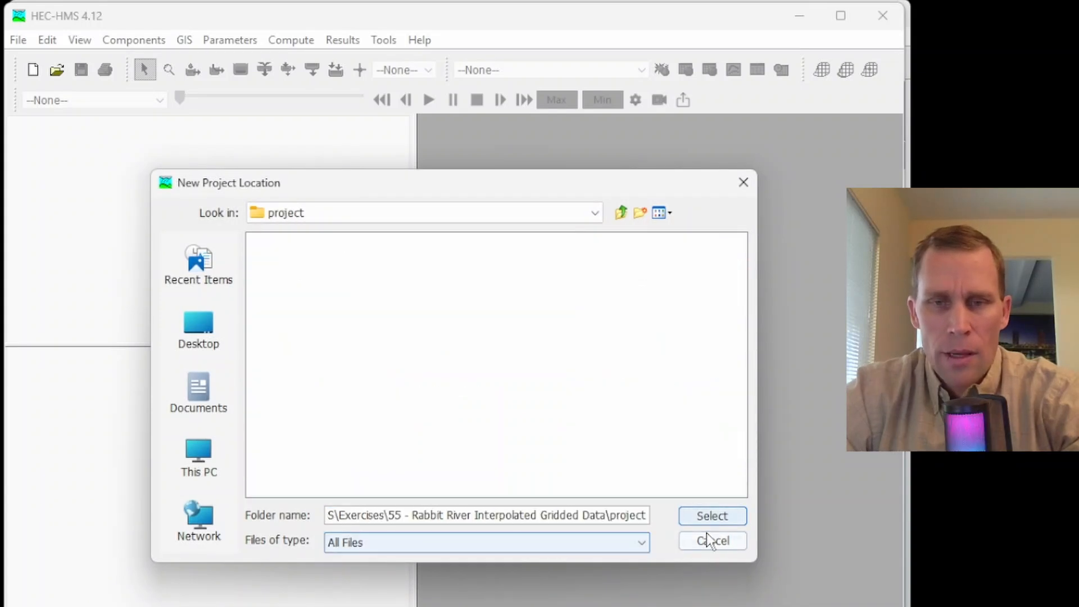
click(712, 516)
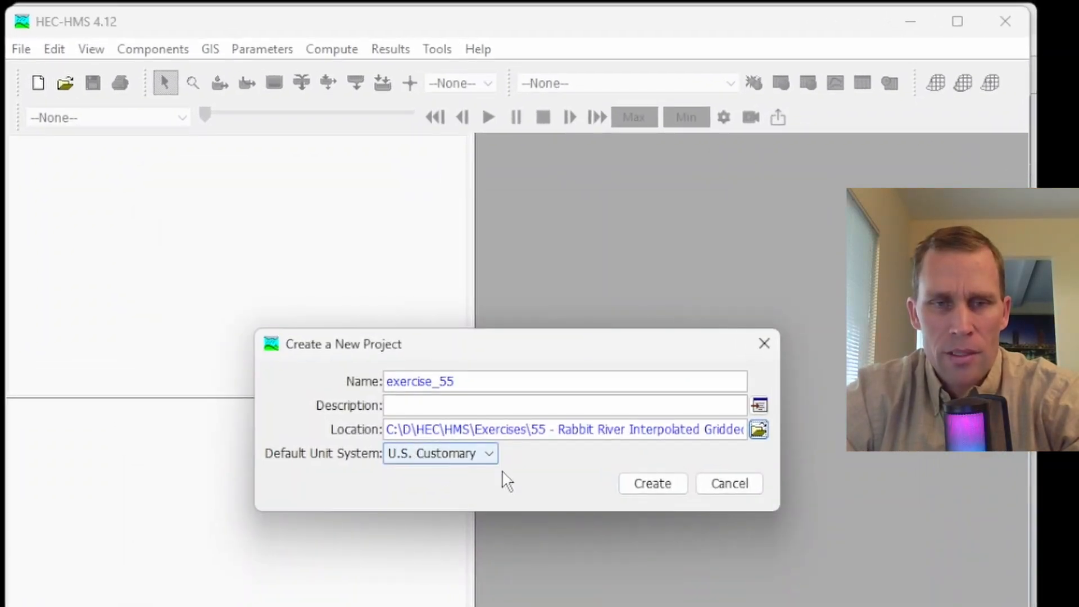
click(661, 485)
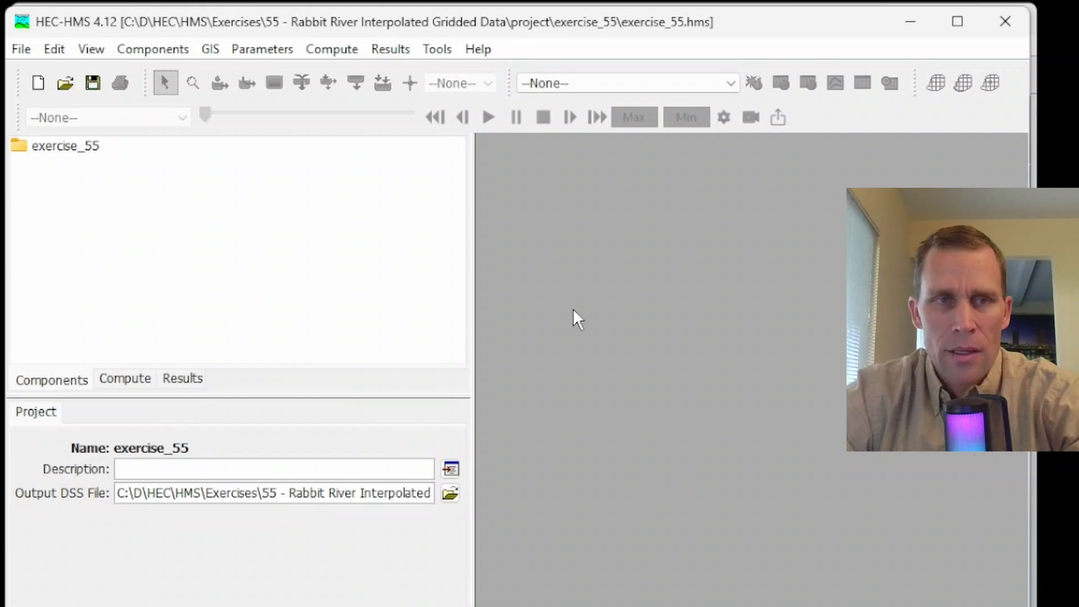
- Create a new basin model named Basin 1 in the project
click(145, 49)
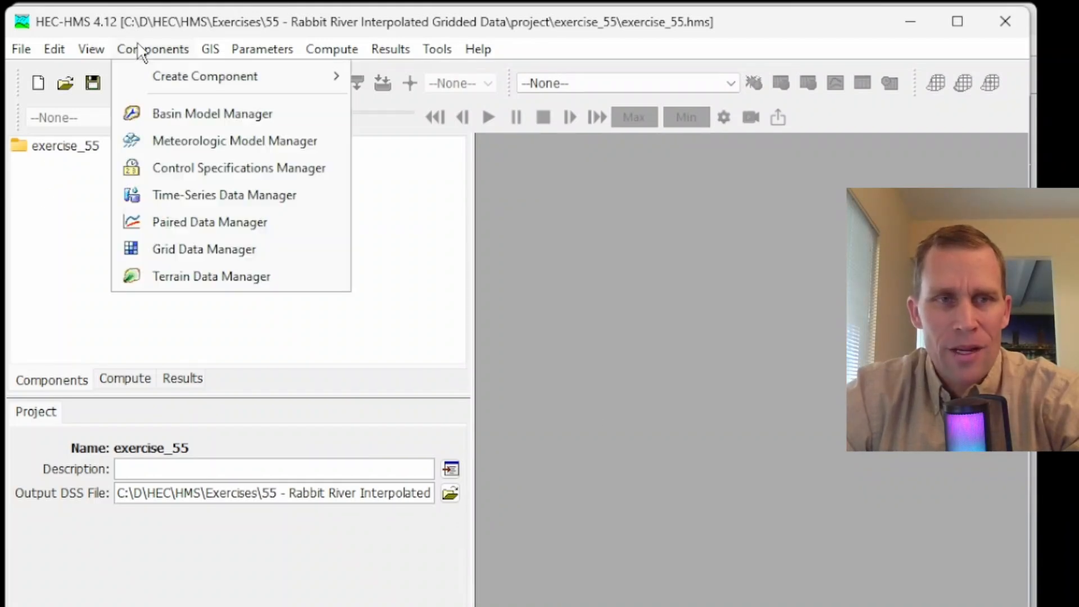
click(171, 114)
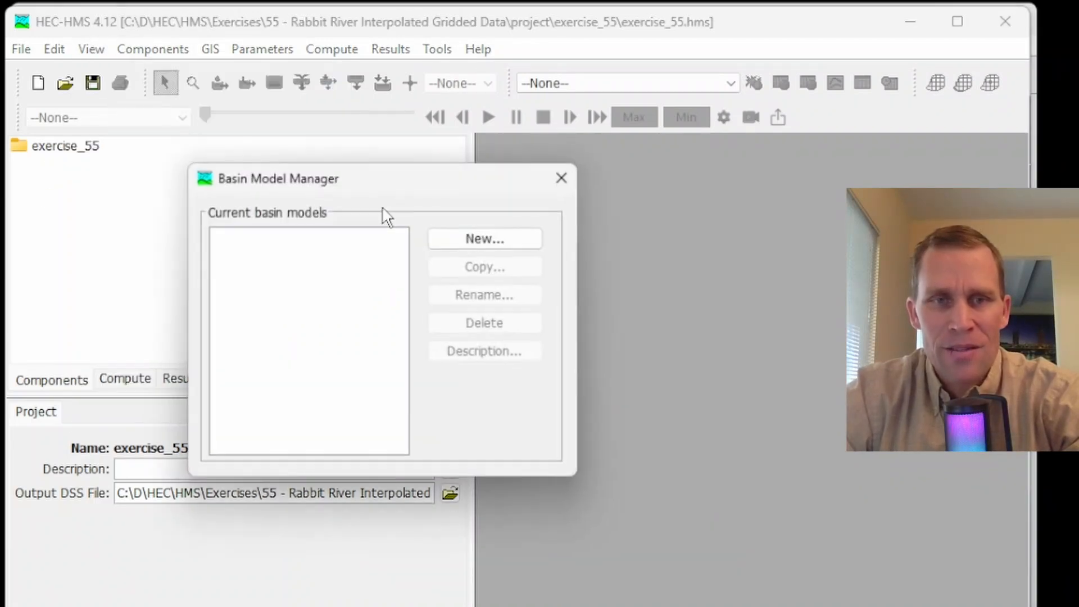
click(479, 240)
click(506, 362)
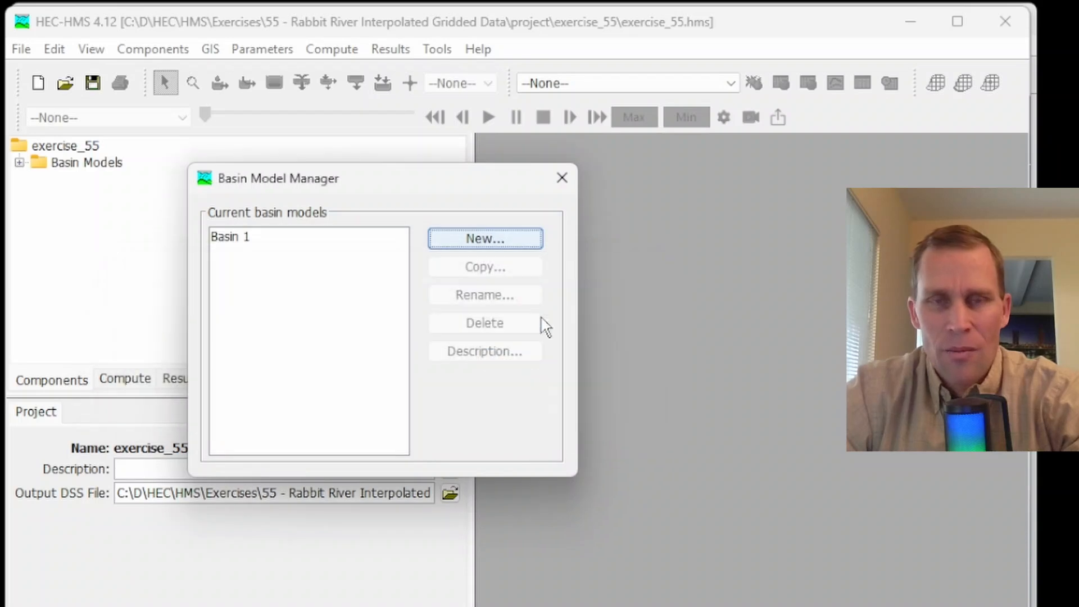
click(562, 177)
- Open the Basin 1 model from the project tree and maximize its map window
click(21, 163)
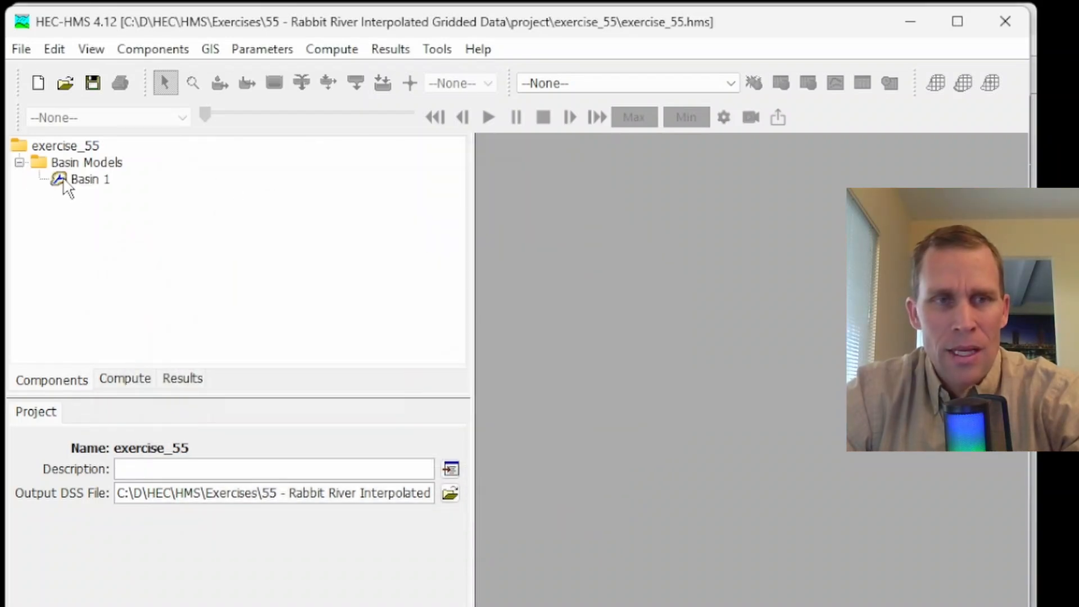
double_click(85, 180)
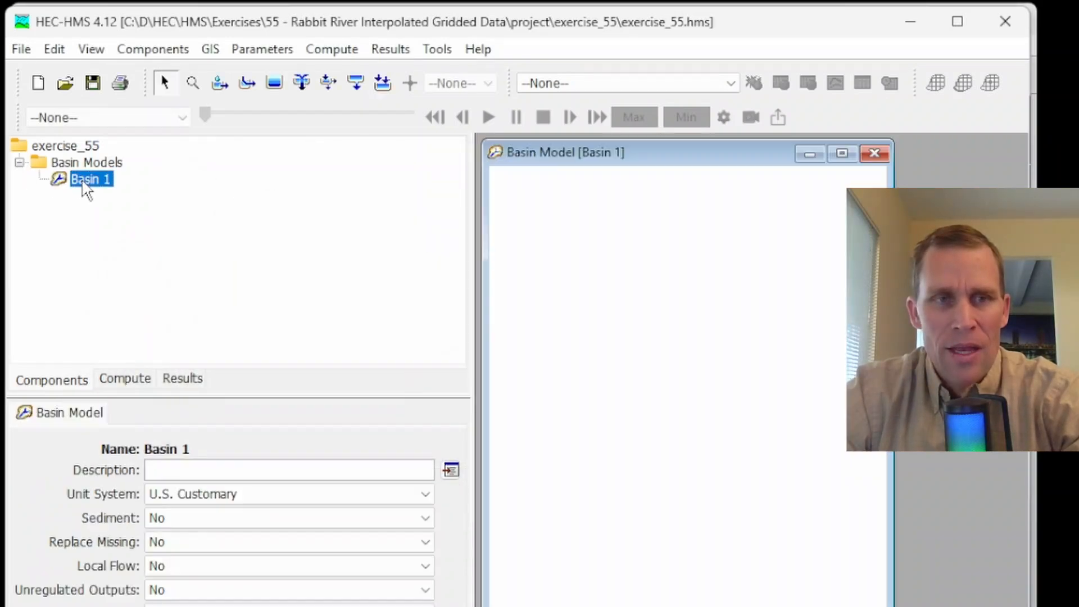
click(842, 154)
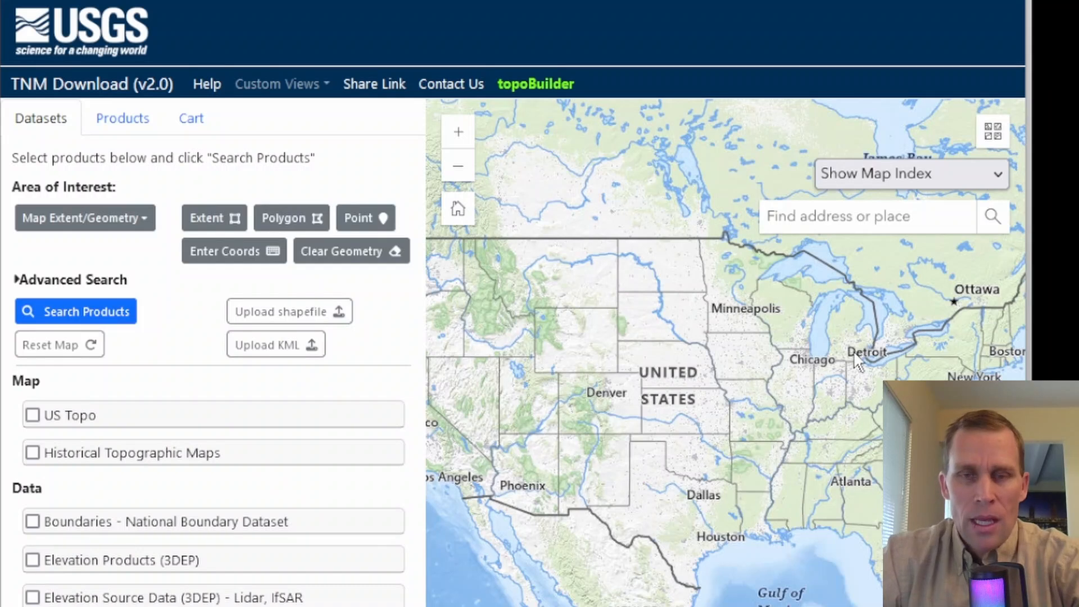
- On the USGS TNM Download page, frame the Rabbit River area near Holland, Michigan, as the map's search extent
scroll(846, 349, up, 2)
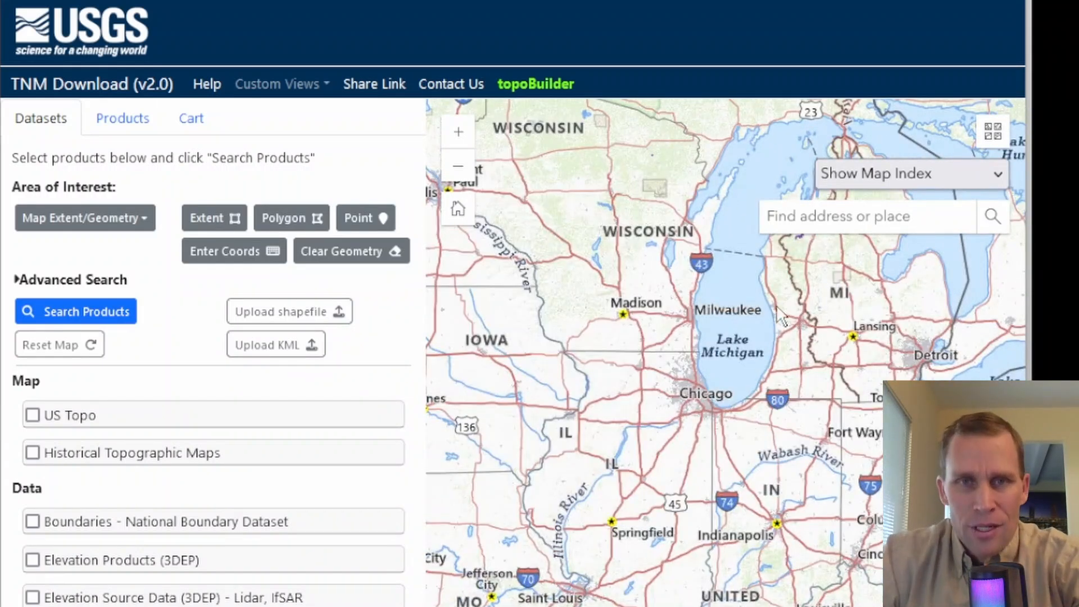
scroll(783, 316, up, 5)
scroll(796, 332, up, 1)
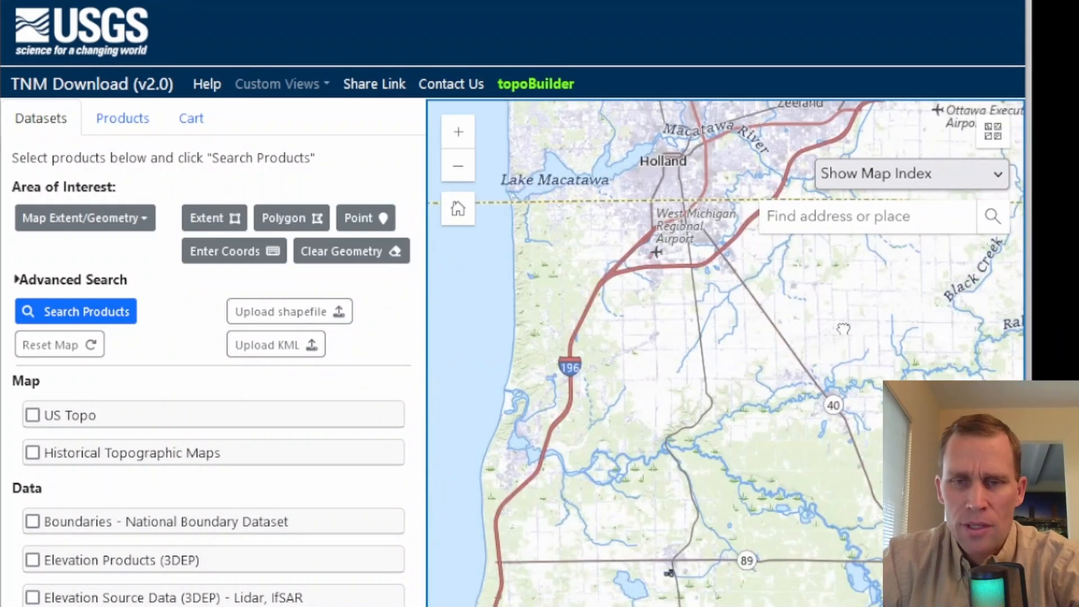
scroll(774, 336, down, 1)
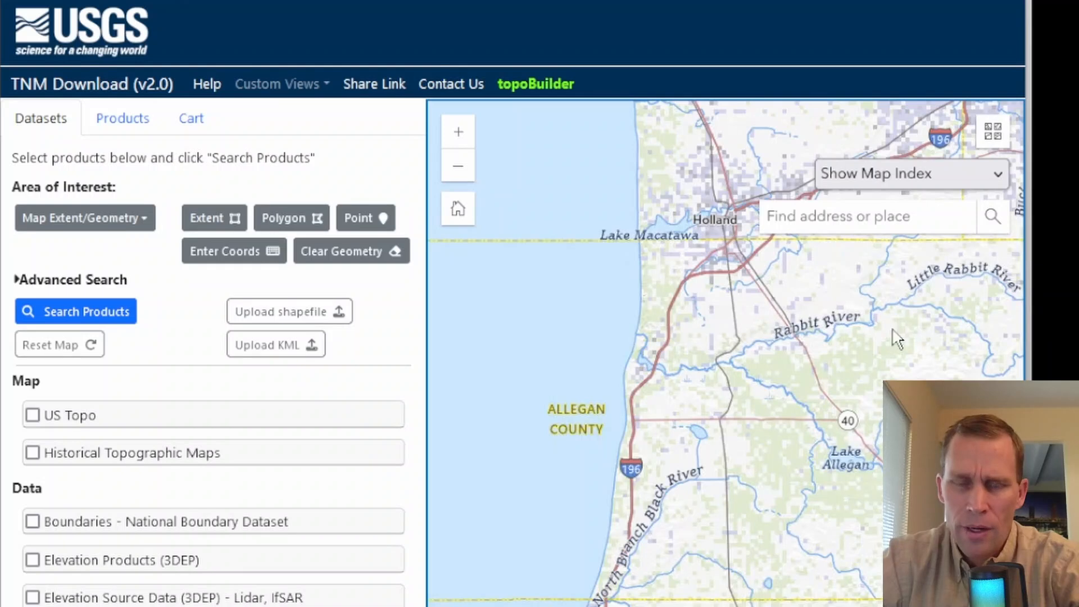
drag(898, 337, 769, 360)
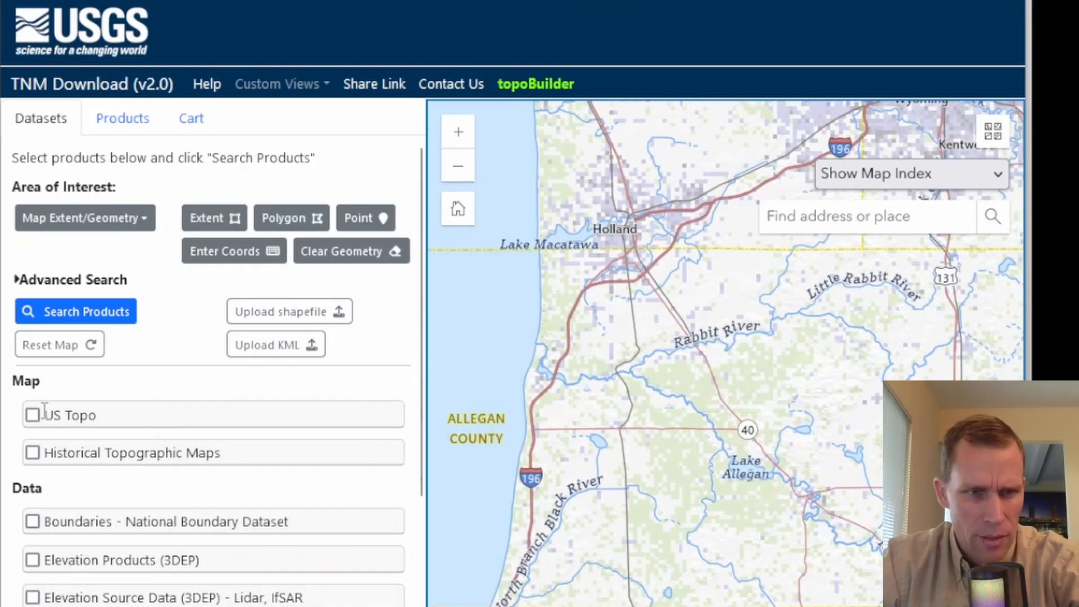
- Include 3DEP elevation products with the current 1 arc-second DEM, clearing the 1/3 arc-second and current 2 arc-second Alaska options
scroll(44, 411, down, 5)
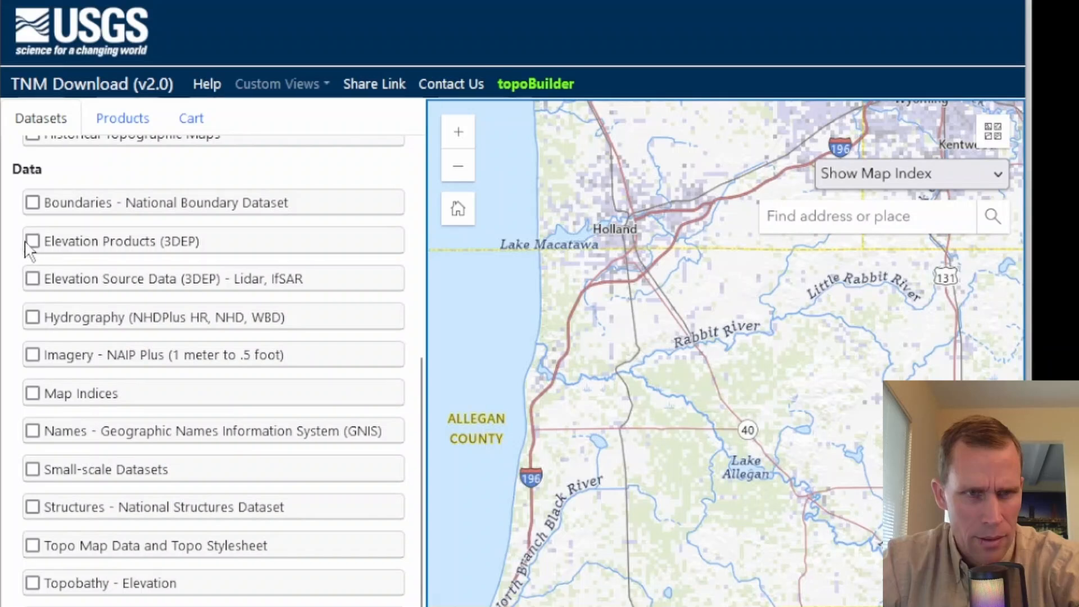
click(31, 243)
click(66, 452)
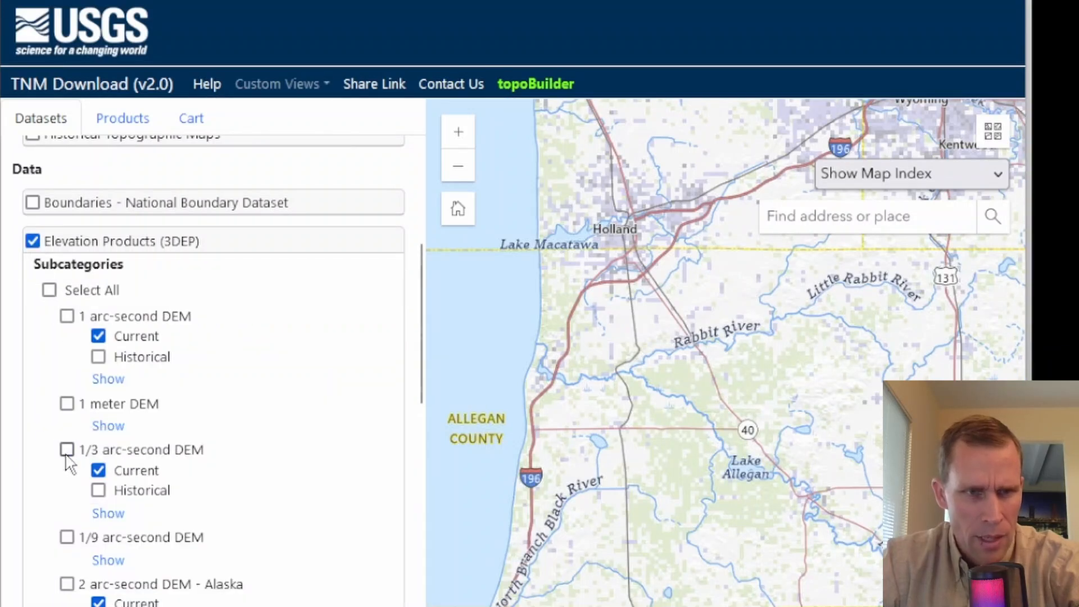
click(100, 473)
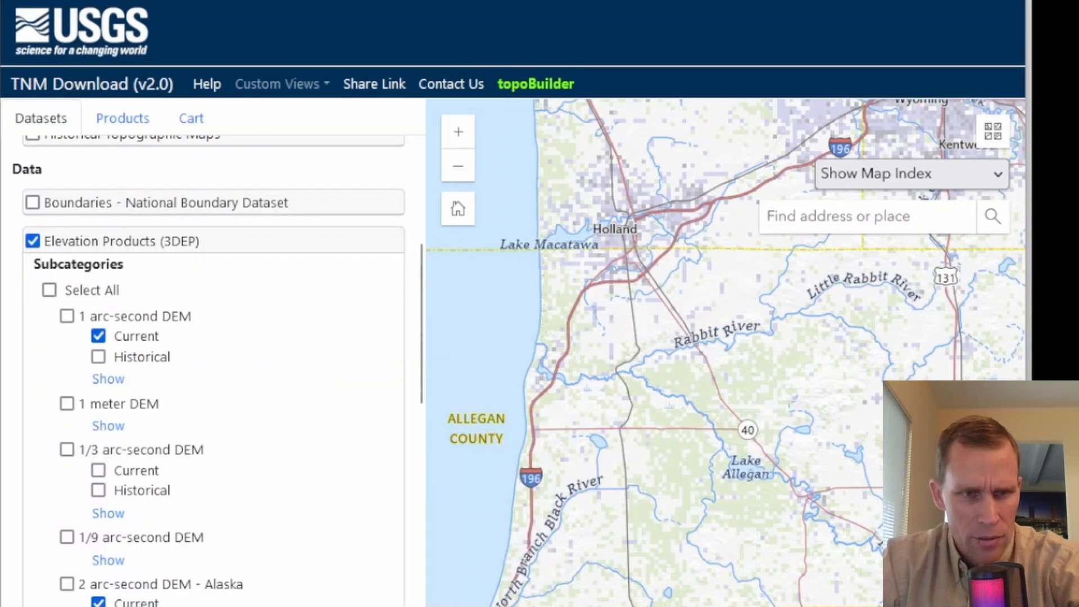
click(99, 601)
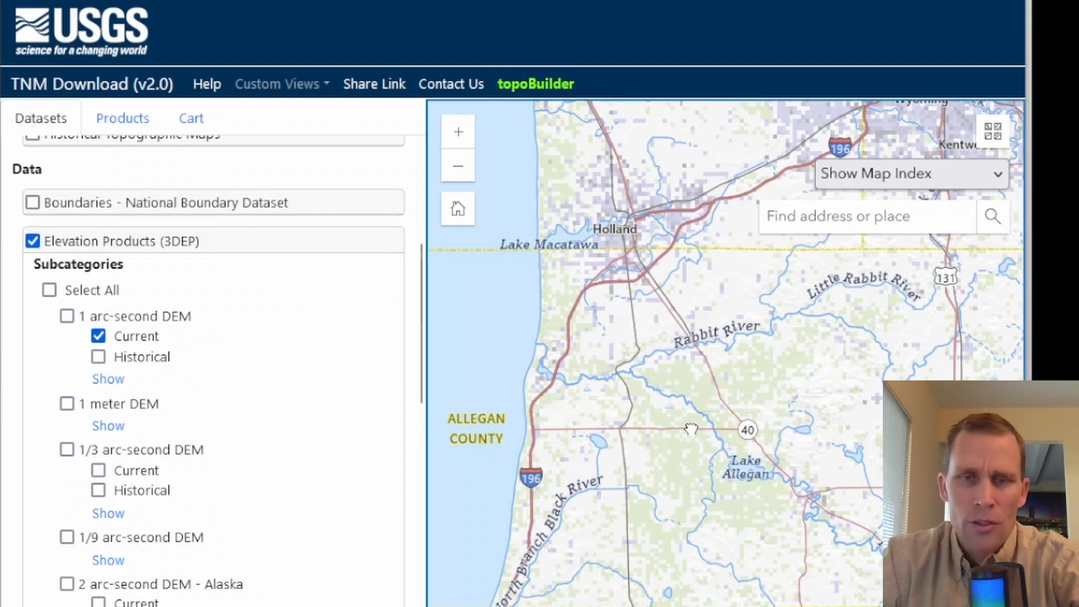
- Center the map extent on the Rabbit River area and search for elevation products within it
drag(695, 426, 663, 487)
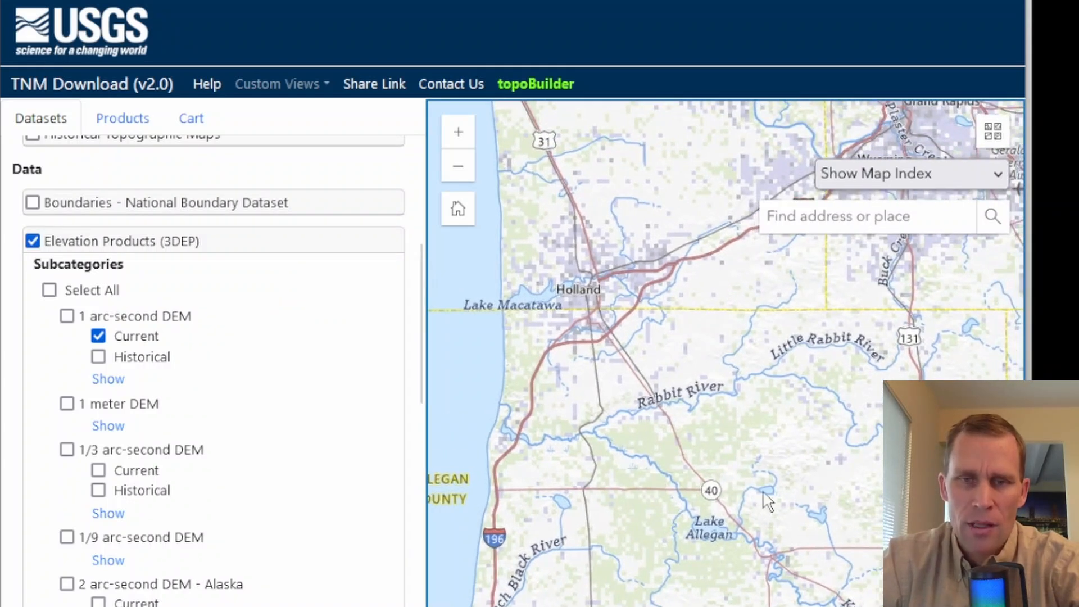
scroll(118, 194, up, 5)
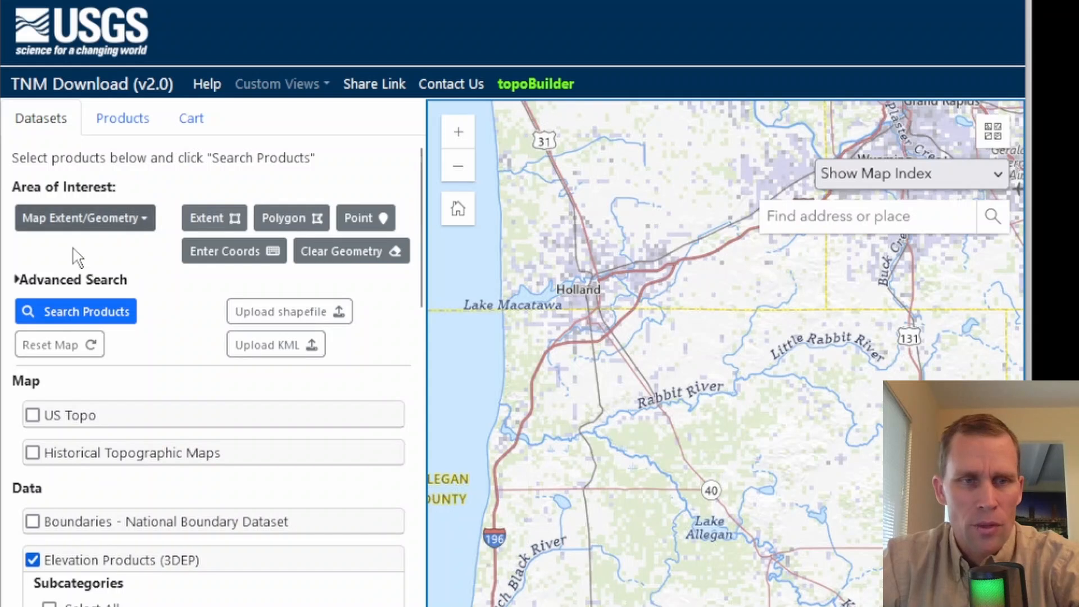
click(74, 315)
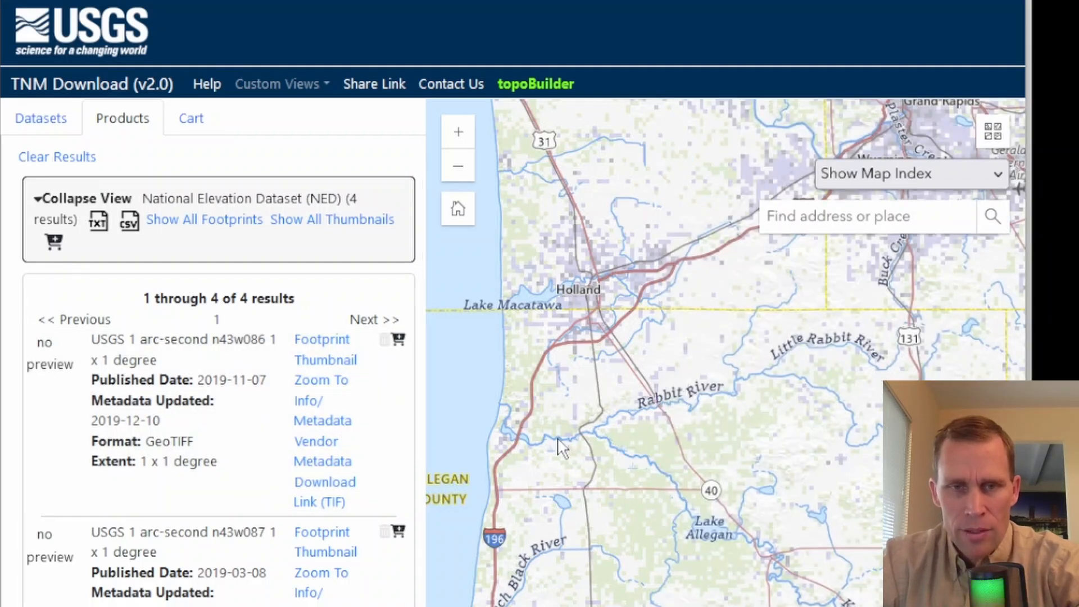
- Download the USGS 1 arc-second n43w086 1 x 1 degree GeoTIFF from the search results
drag(457, 430, 561, 362)
scroll(521, 322, down, 5)
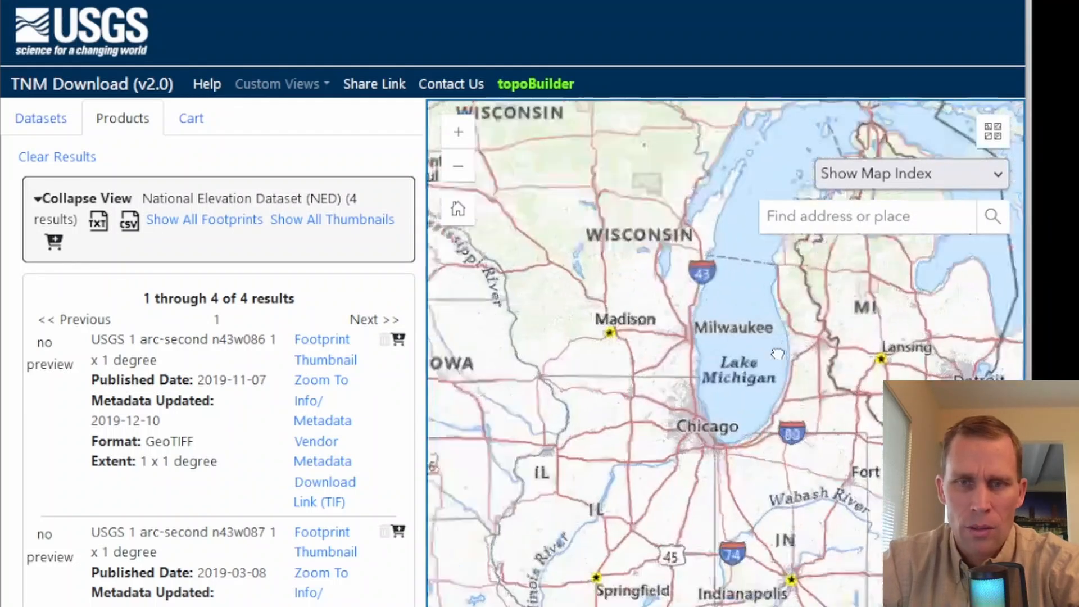
scroll(522, 323, up, 2)
scroll(801, 368, up, 4)
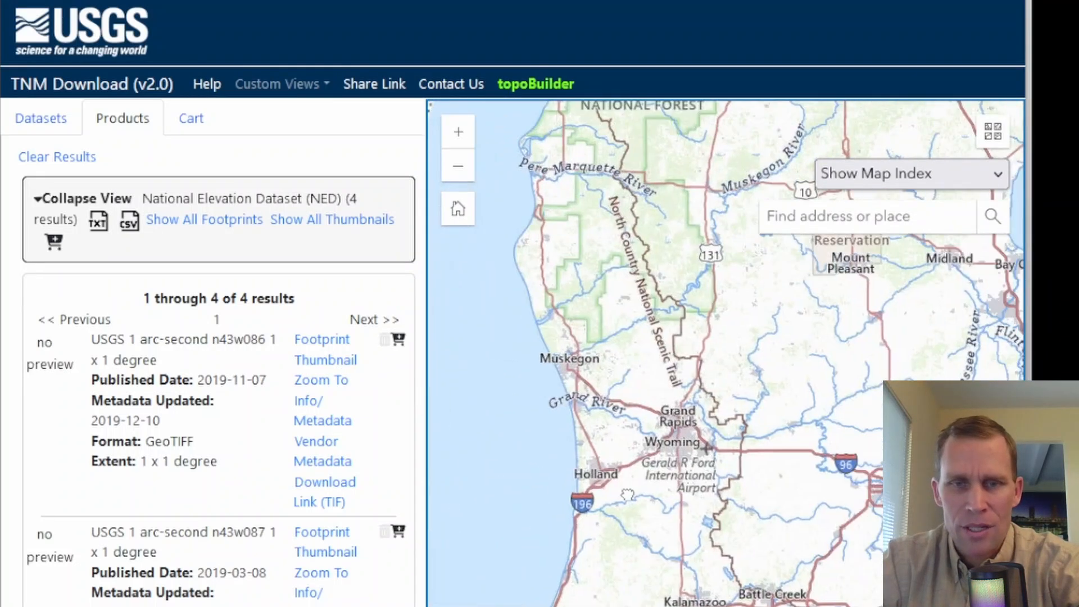
click(335, 484)
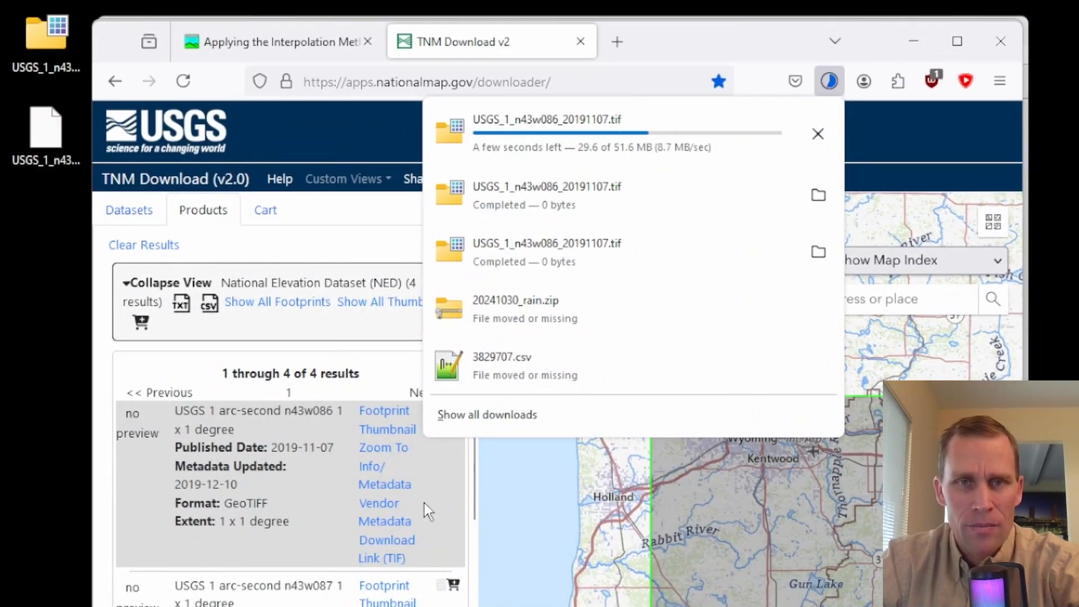
click(12, 250)
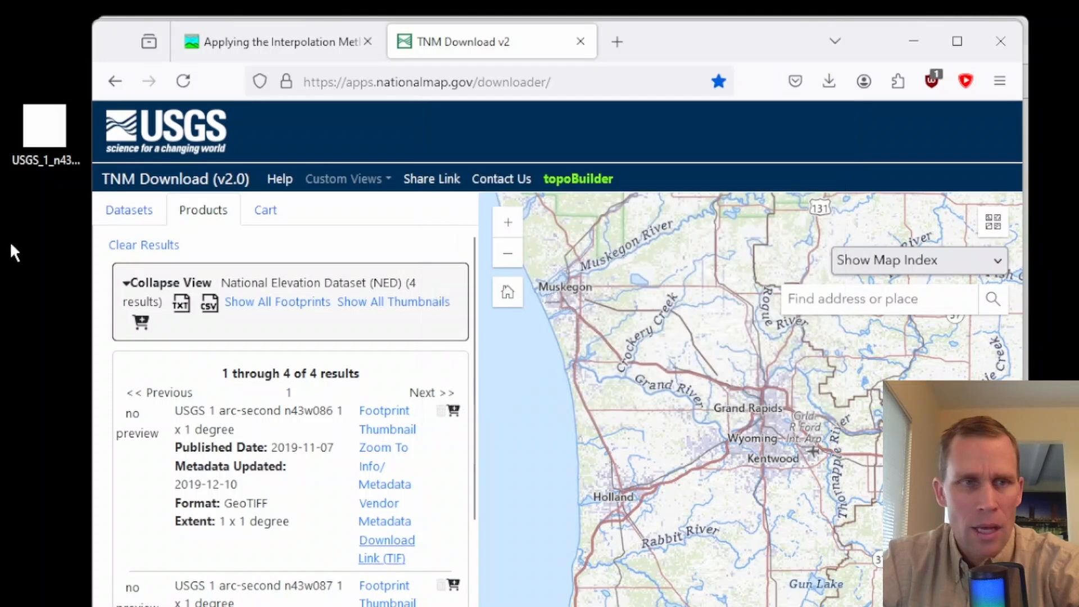
- Move USGS_1_n43w086_20191107.tif from the desktop into the exercise_55 project's terrain folder using File Explorer
drag(44, 132, 48, 242)
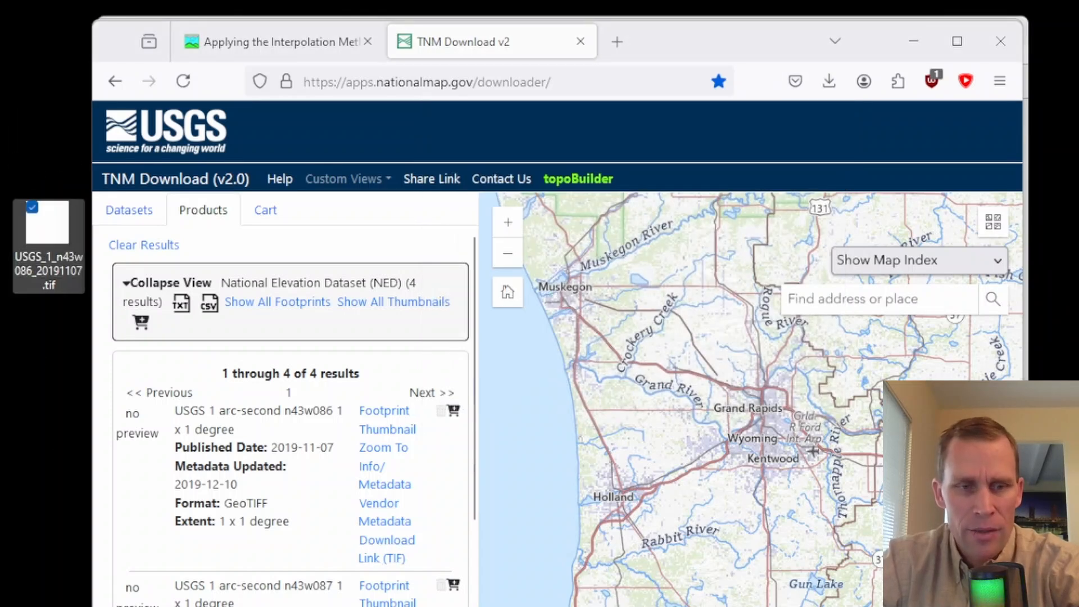
key(alt+Tab)
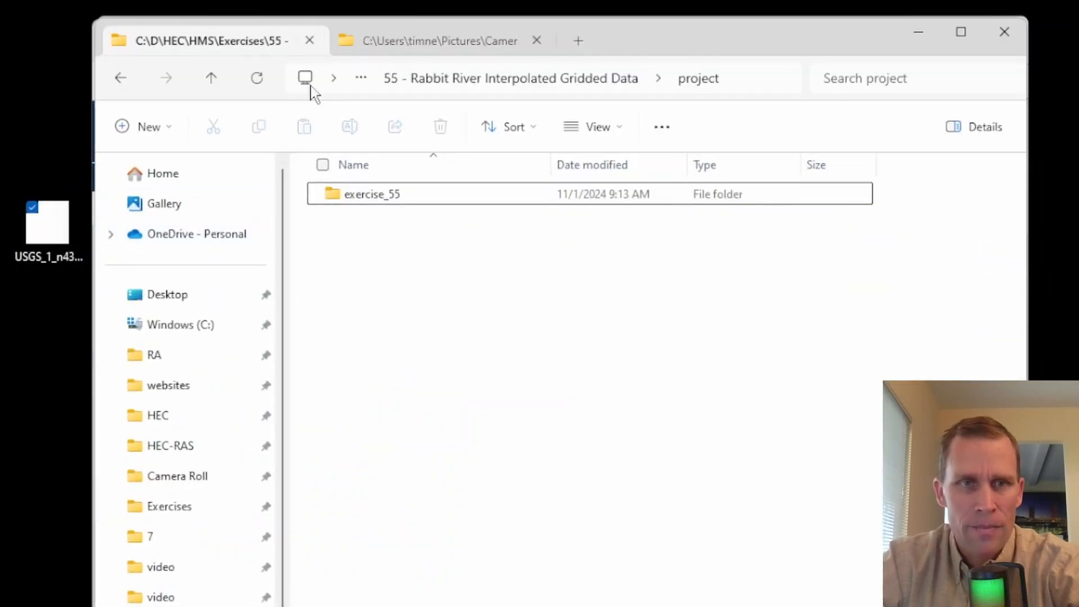
double_click(373, 194)
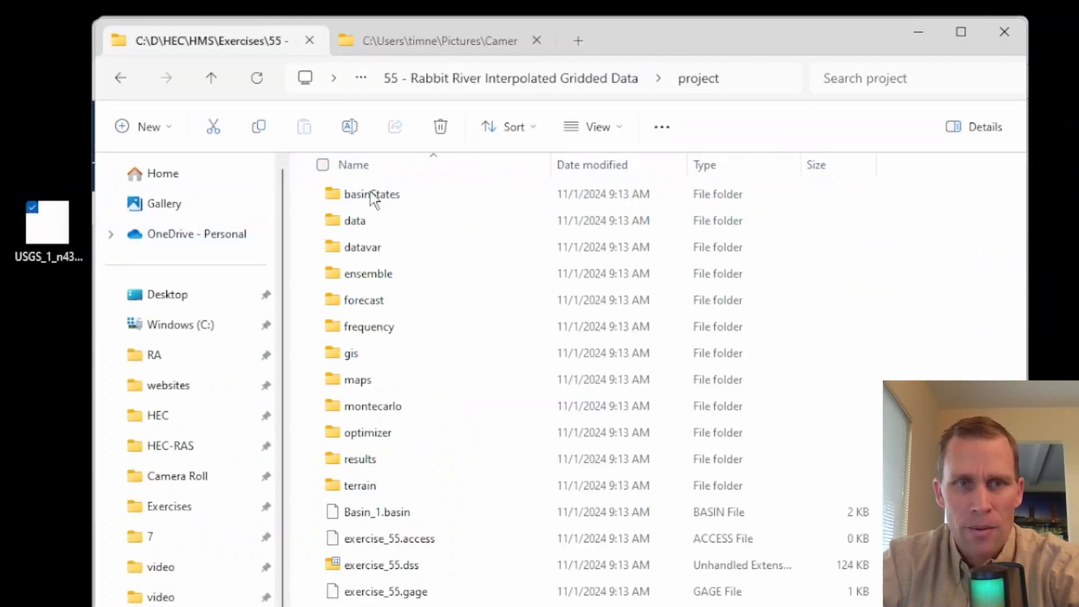
double_click(344, 494)
drag(67, 256, 396, 421)
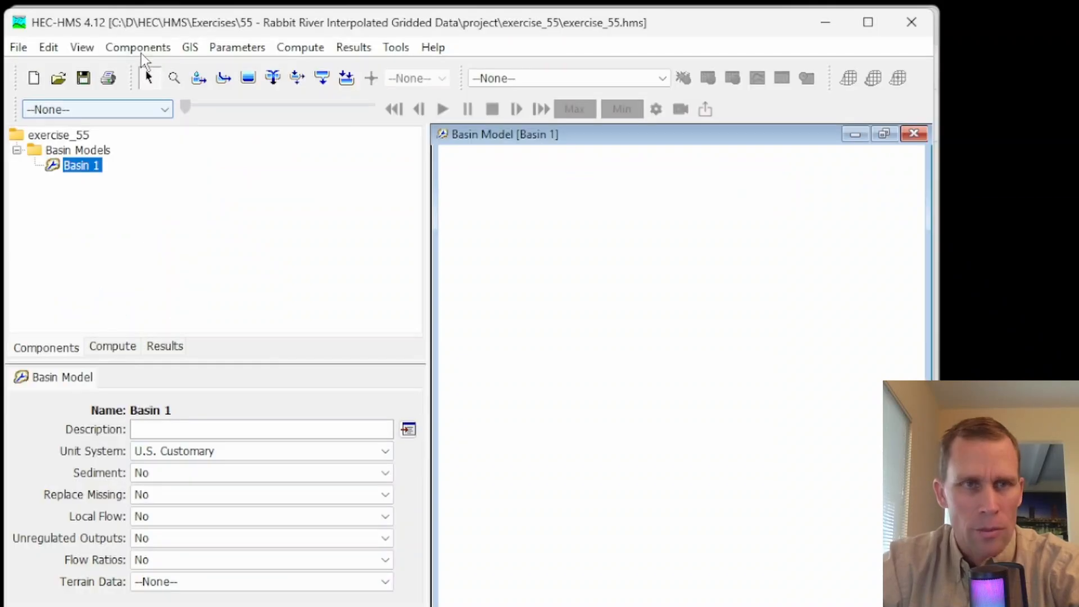
- Create terrain data named Terrain 1 from USGS_1_n43w086_20191107.tif in the project's terrain folder, with vertical units in meters
click(141, 49)
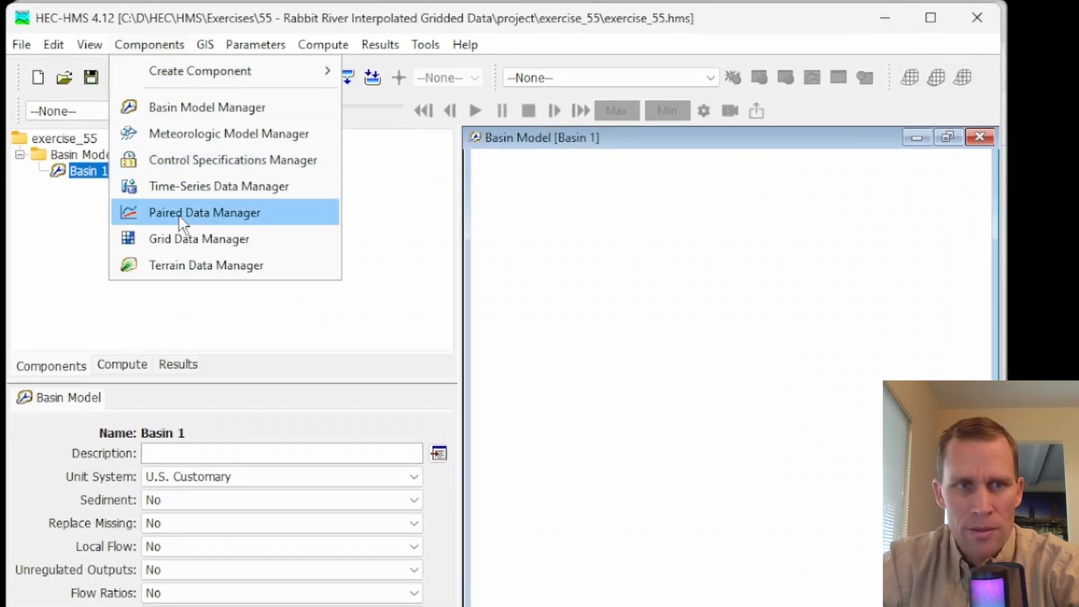
click(200, 265)
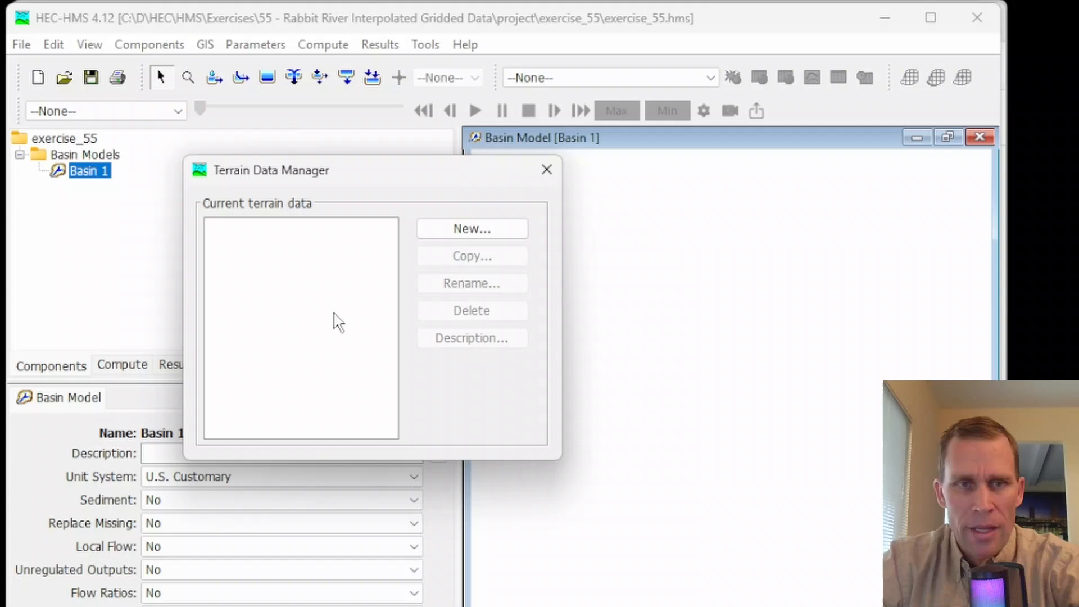
click(480, 236)
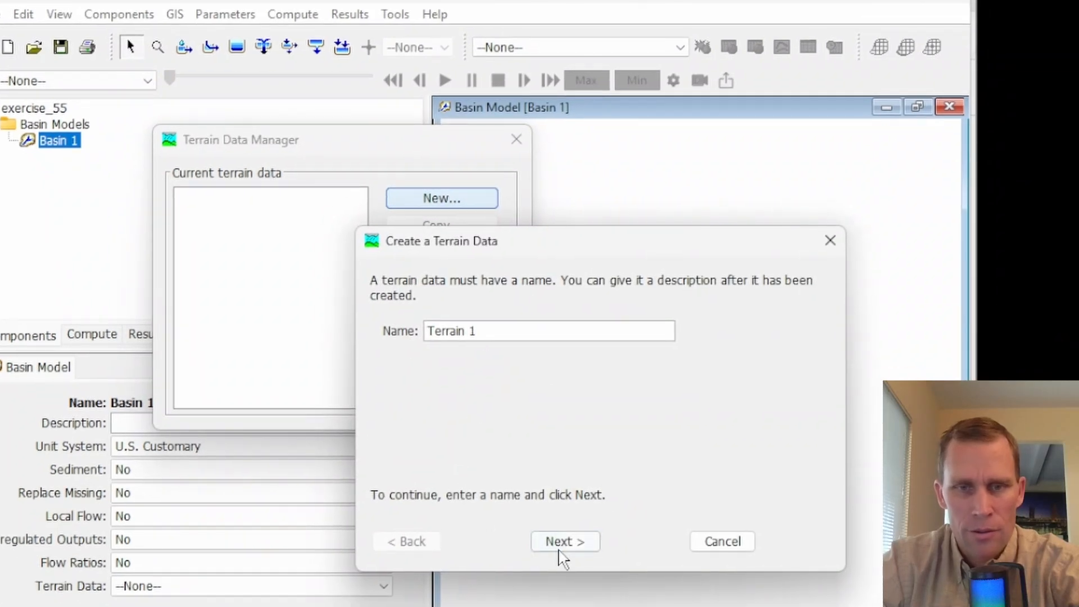
click(561, 541)
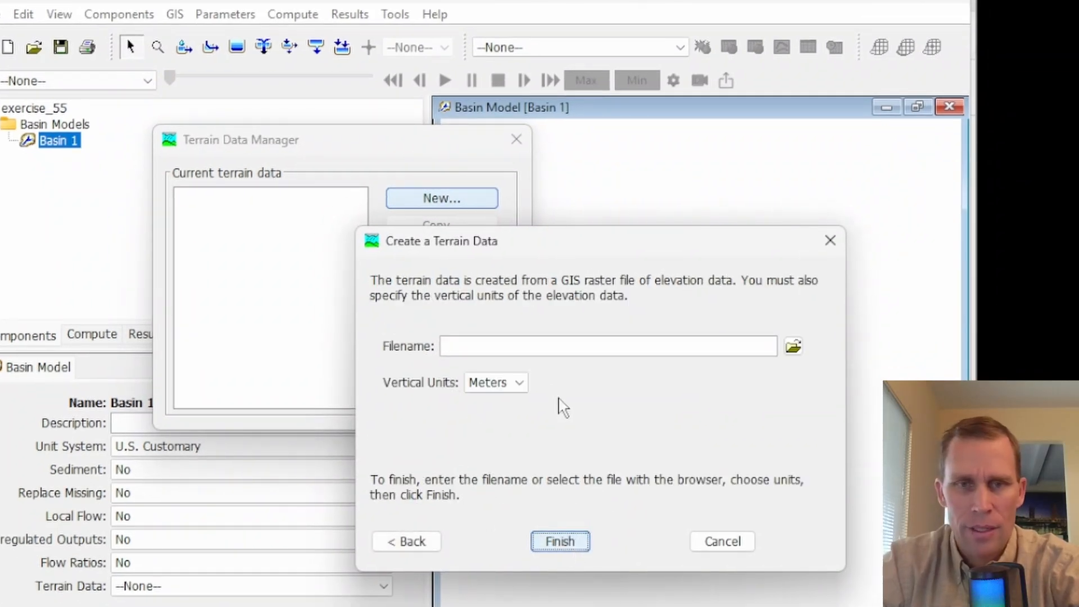
click(794, 347)
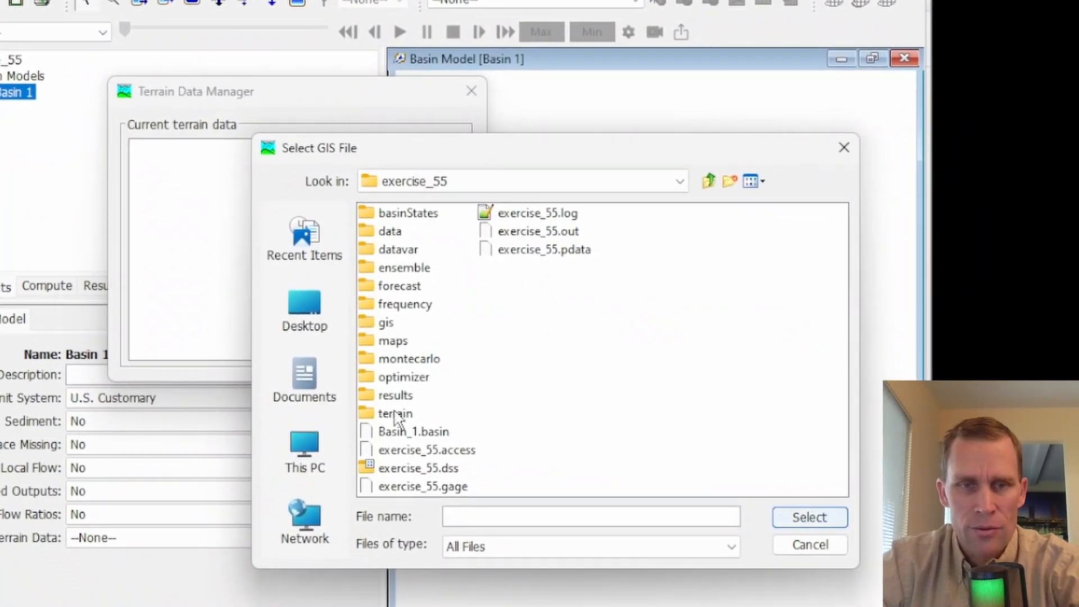
double_click(395, 415)
click(425, 219)
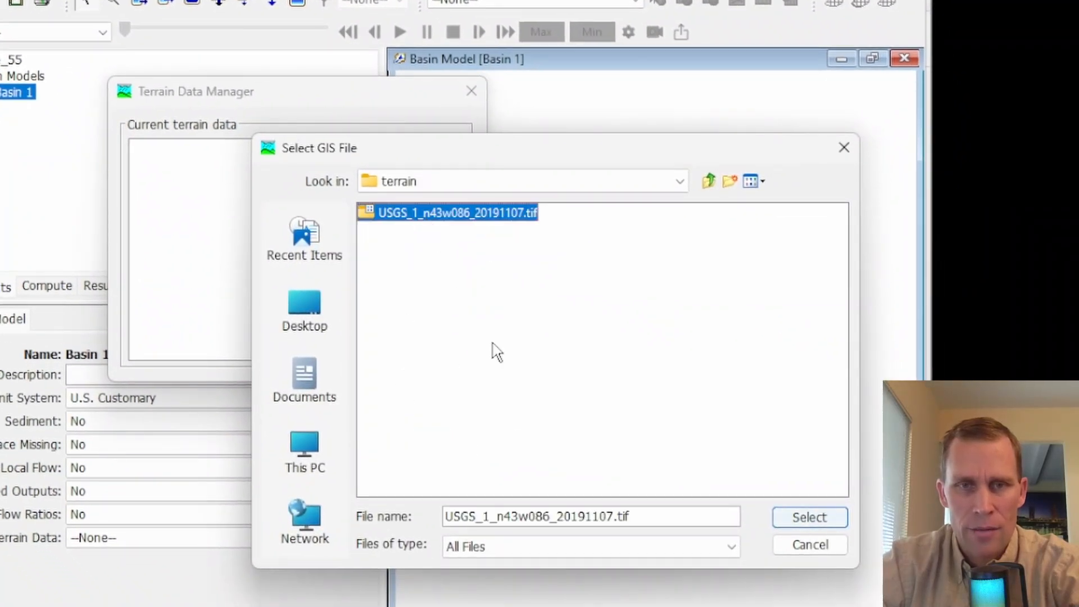
click(799, 518)
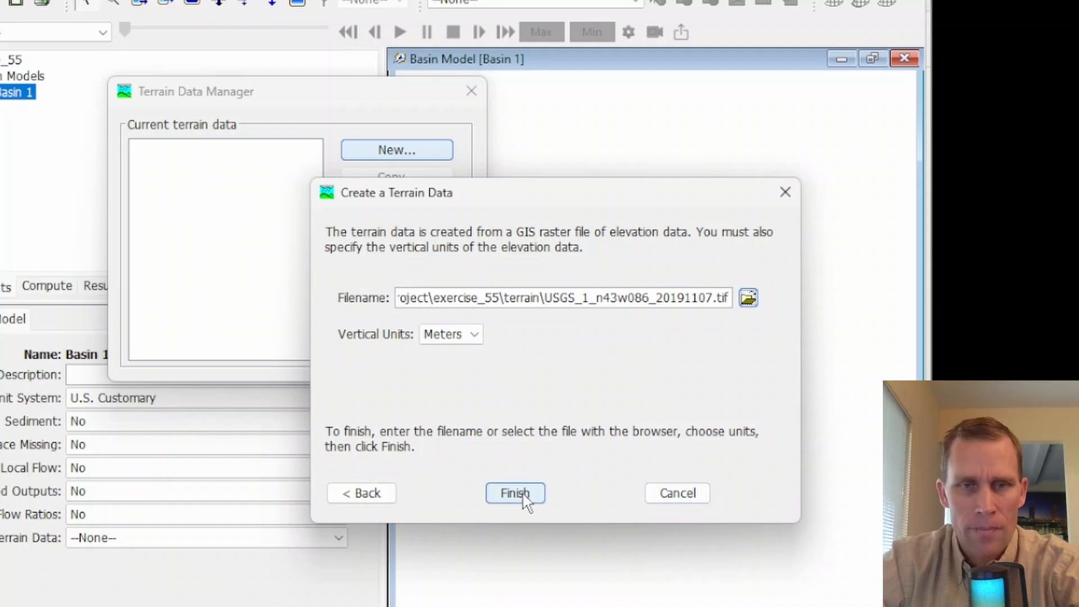
click(514, 493)
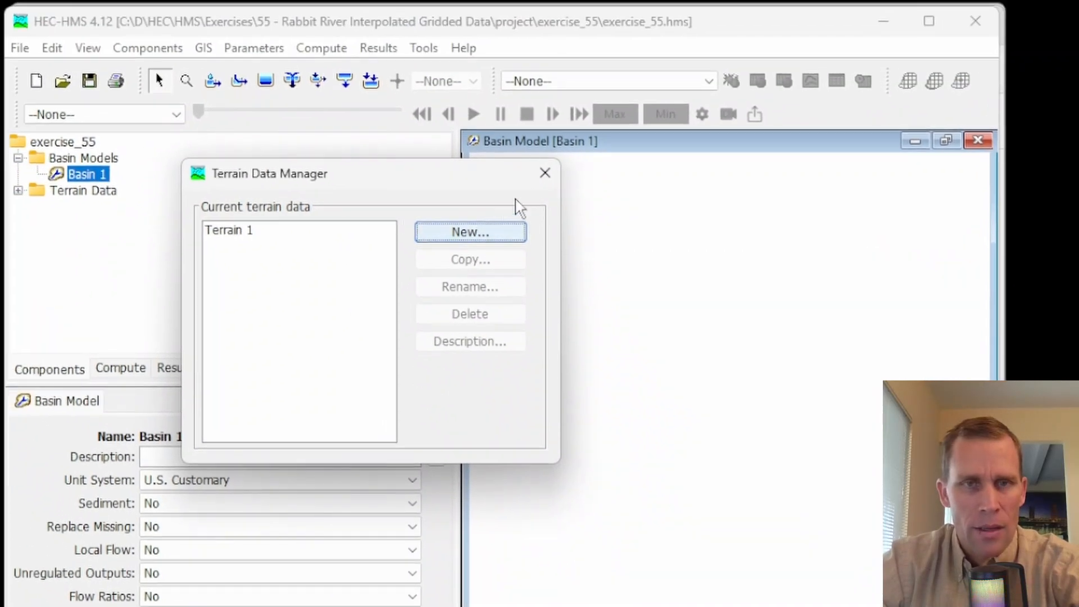
click(541, 175)
click(18, 191)
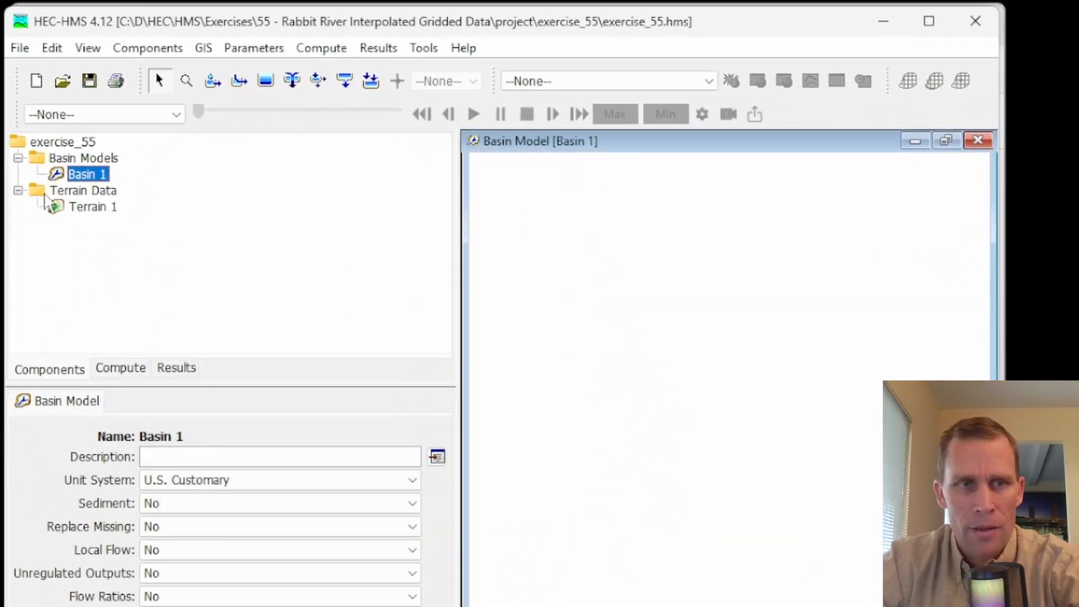
- Assign Terrain 1 as the terrain data of the Basin 1 basin model
click(87, 175)
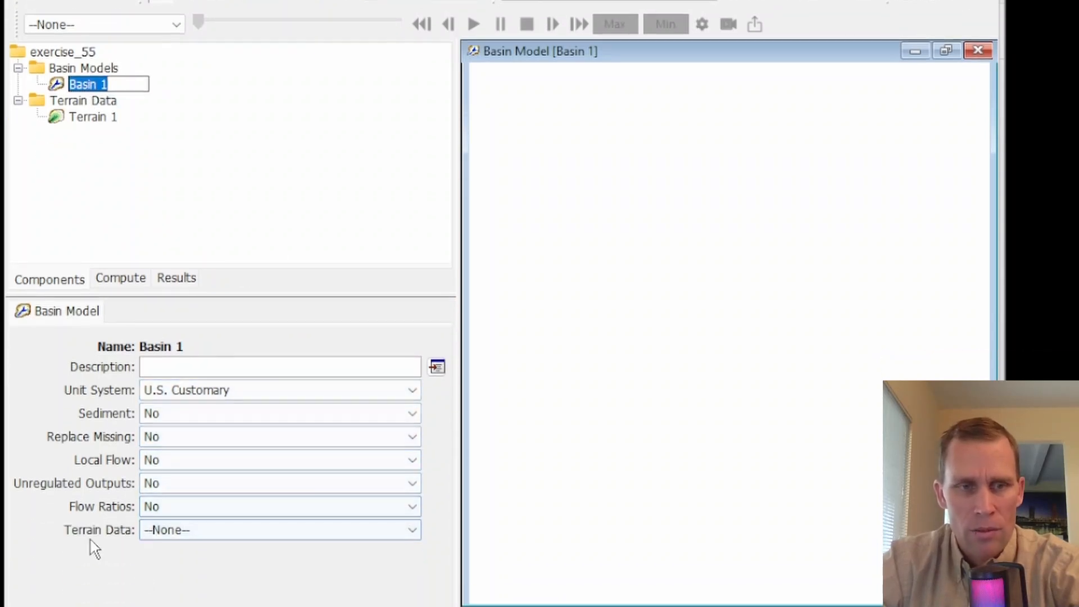
click(209, 530)
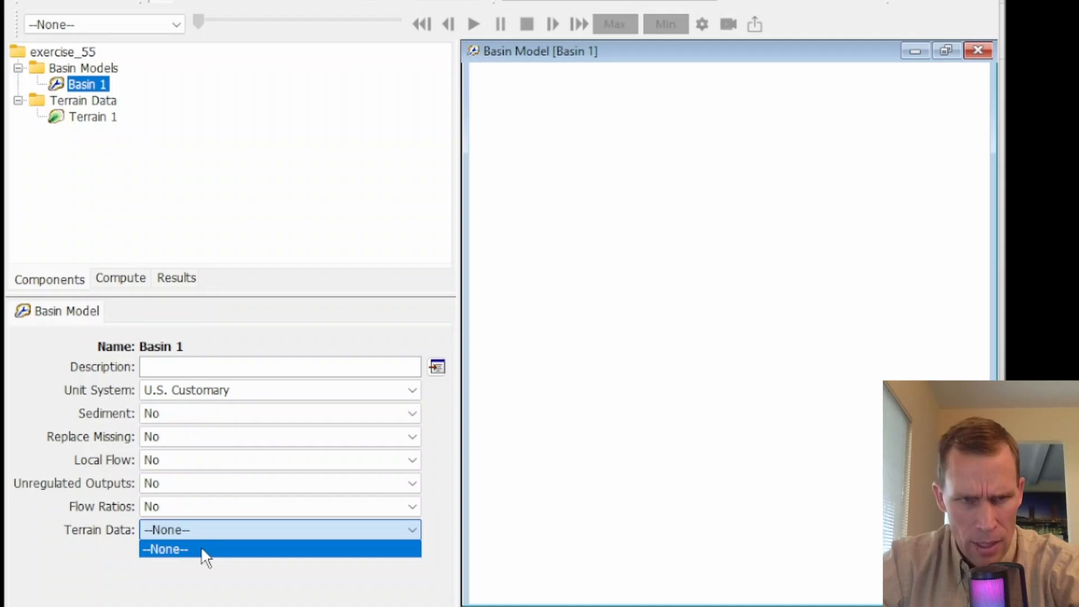
click(93, 9)
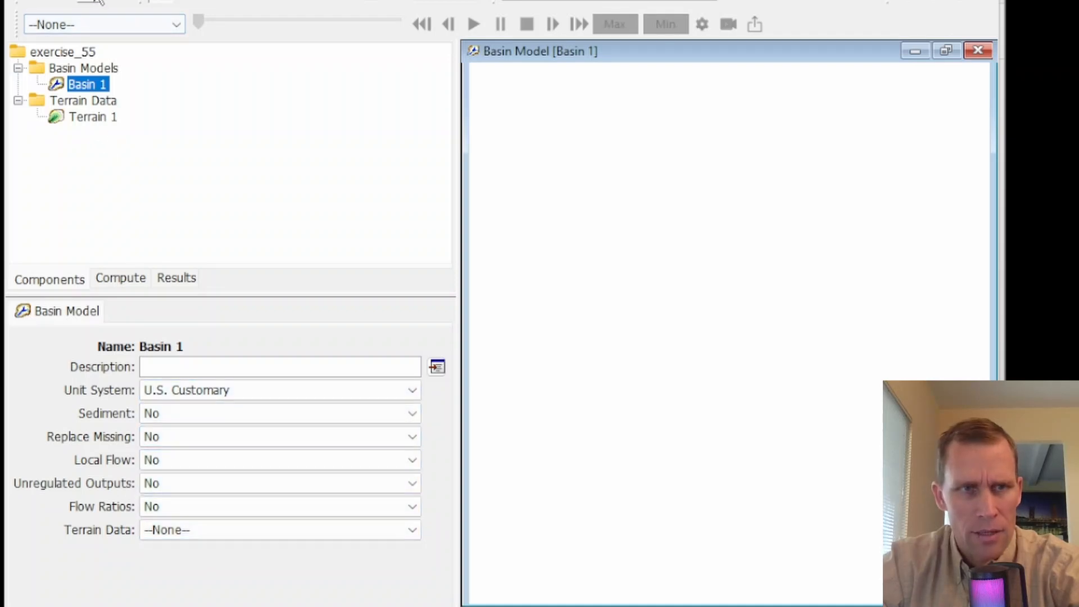
click(203, 530)
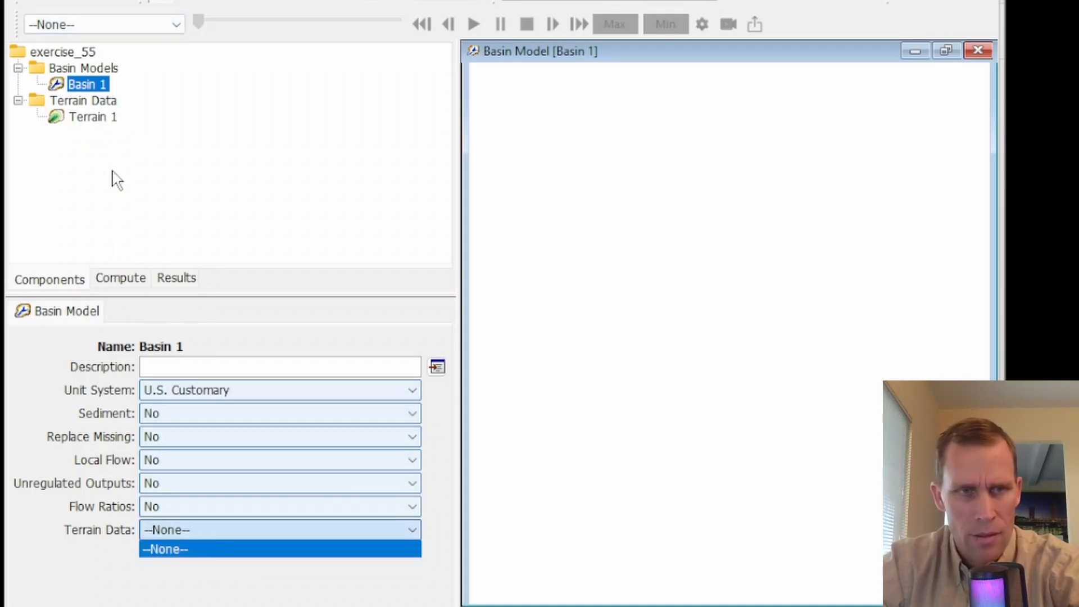
click(95, 117)
click(81, 84)
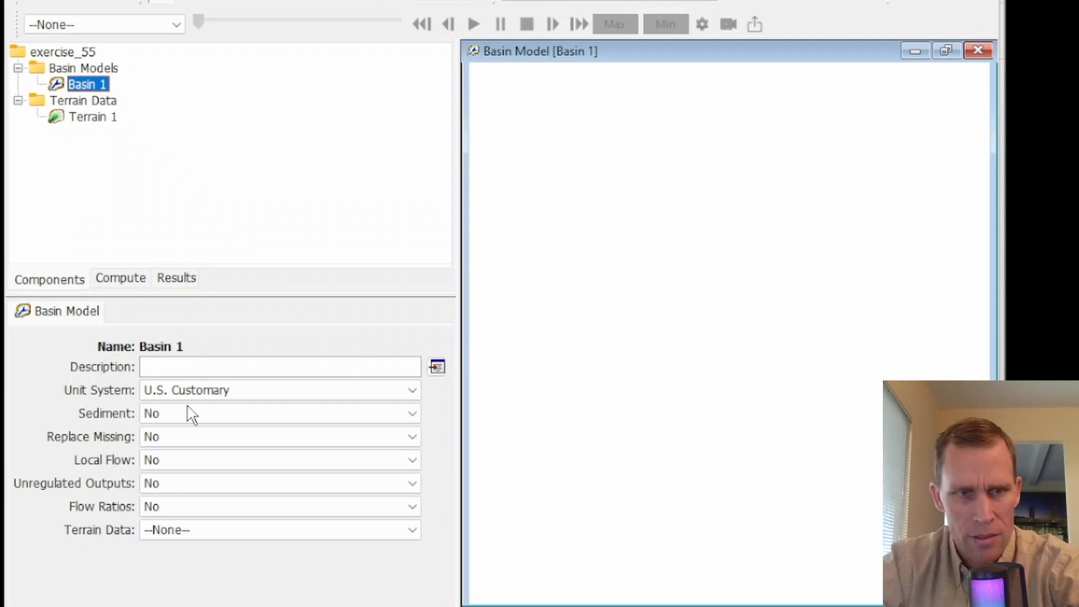
click(219, 530)
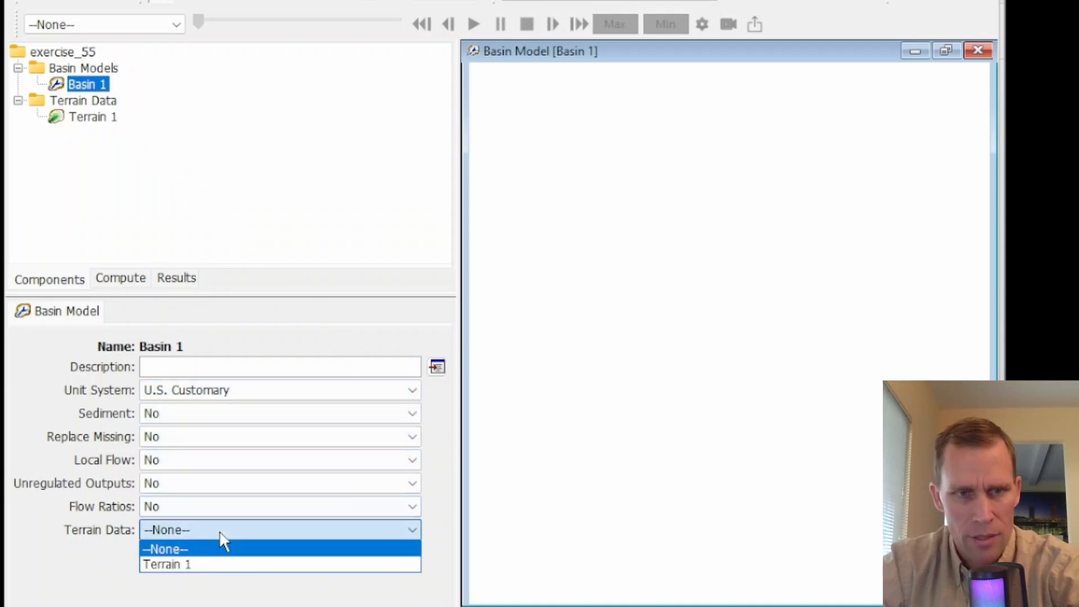
click(186, 565)
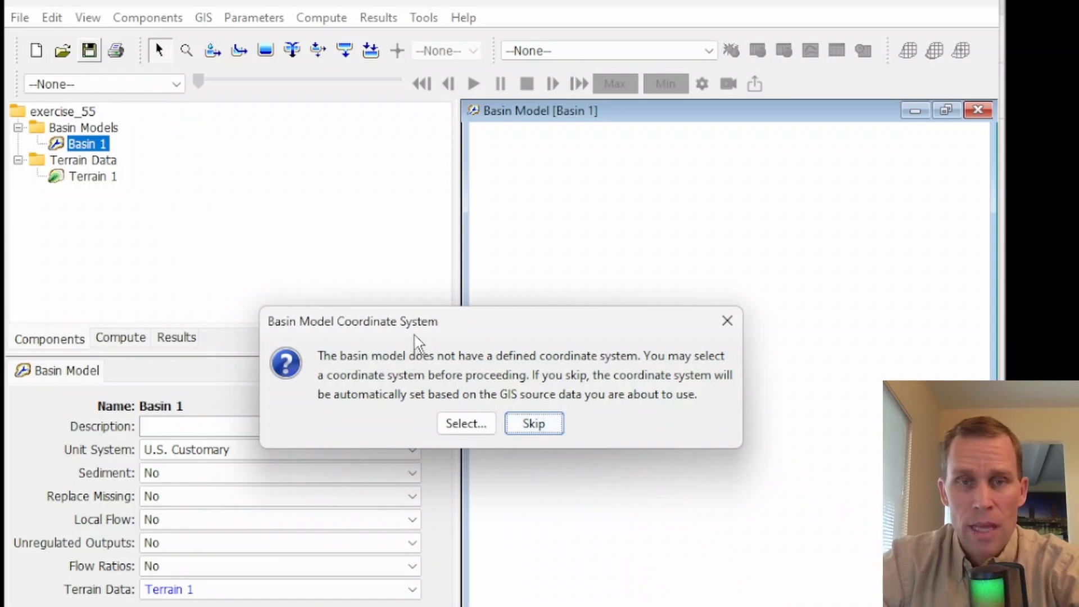
- Define Basin 1's coordinate system as predefined Universal Transverse Mercator, zone 16, Northern hemisphere, NAD 83 datum
click(466, 433)
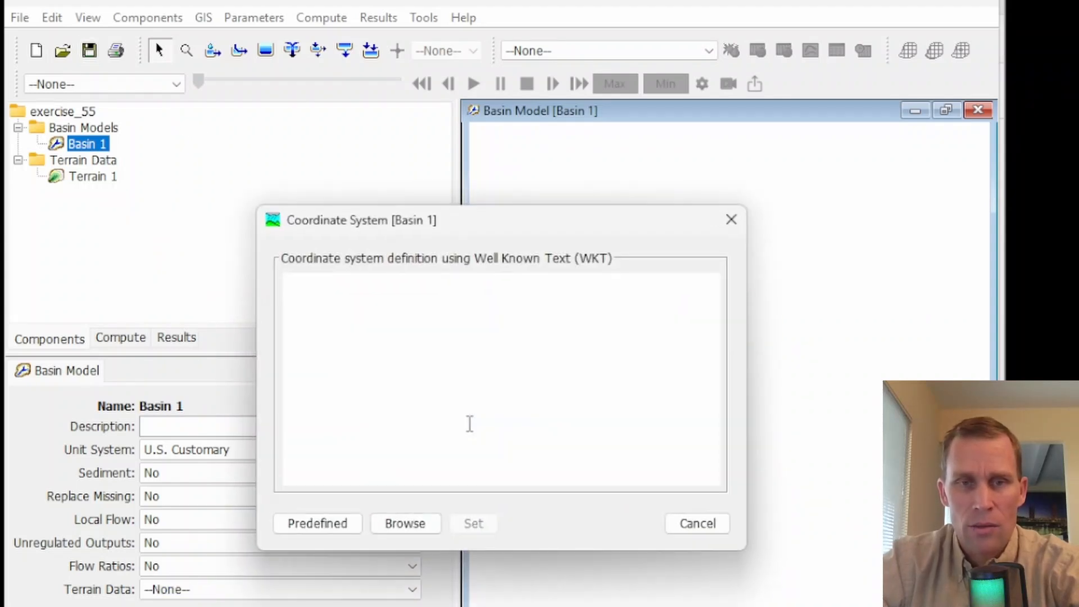
click(332, 527)
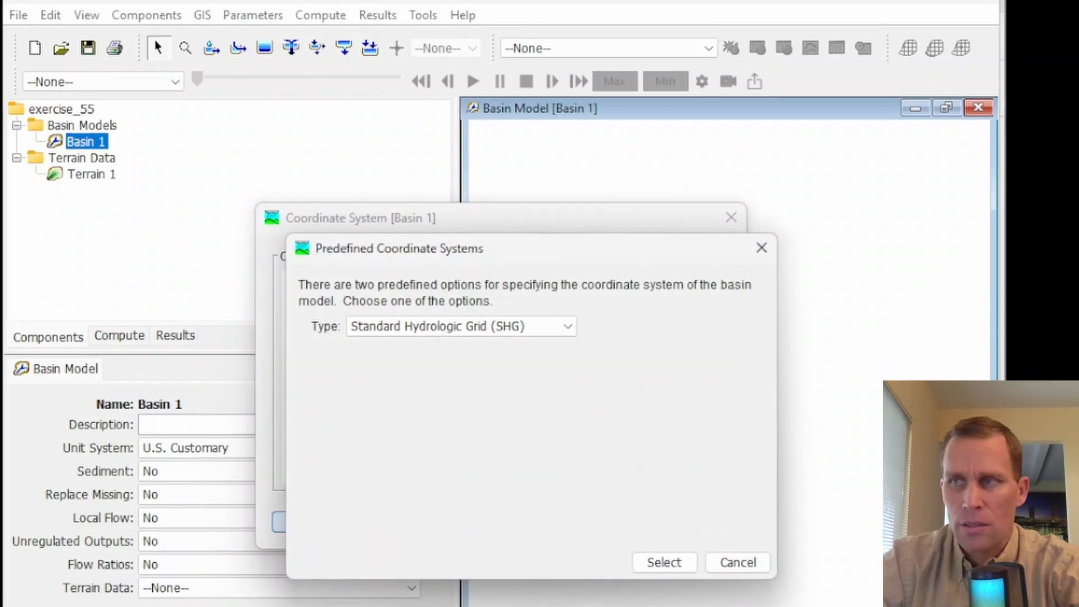
click(545, 328)
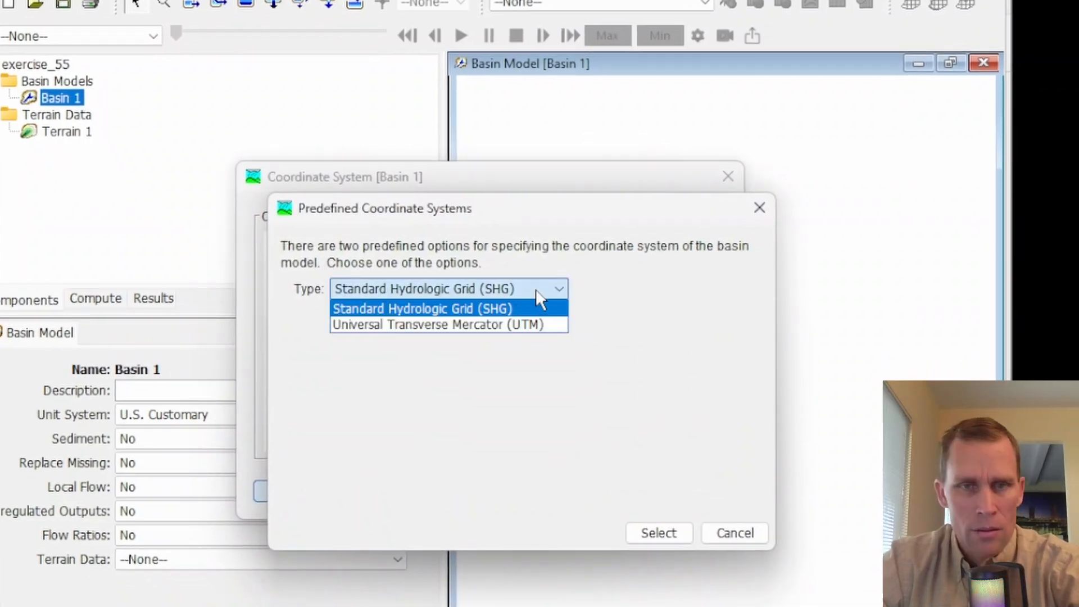
click(507, 328)
key(Tab)
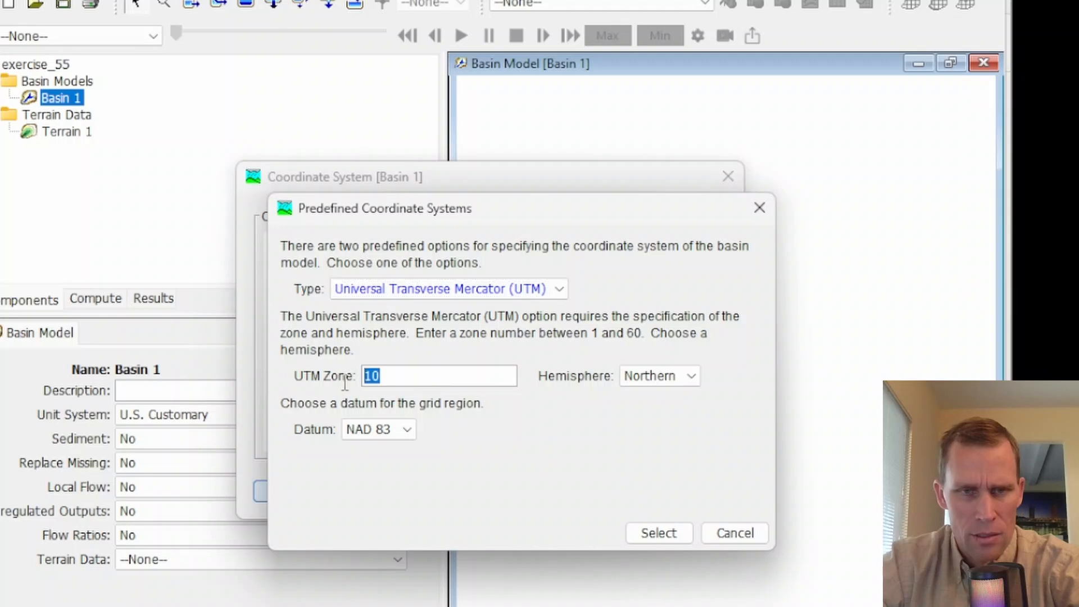
text(16)
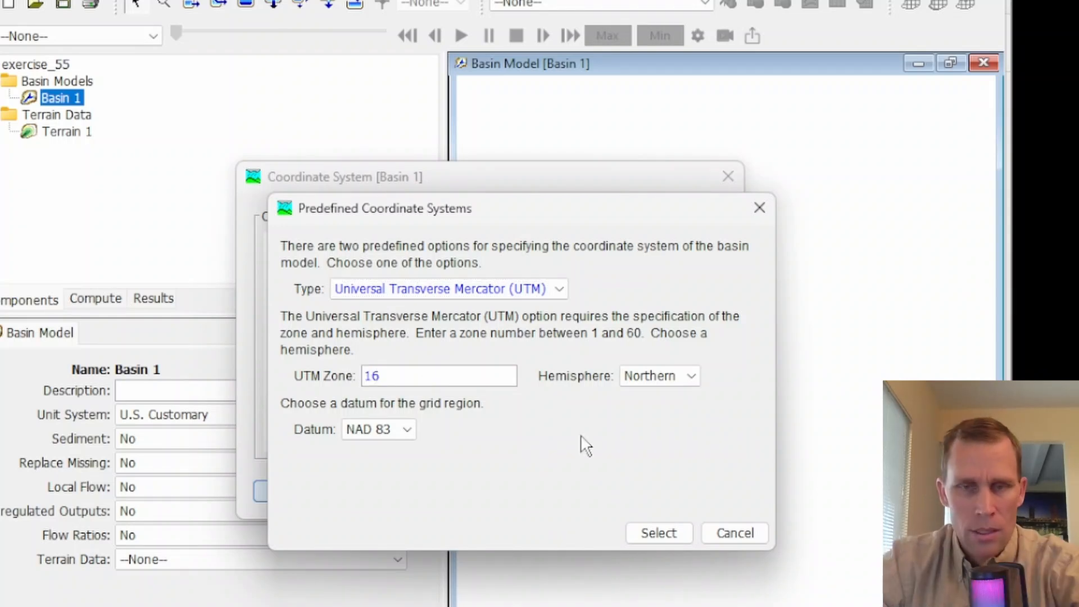
click(654, 534)
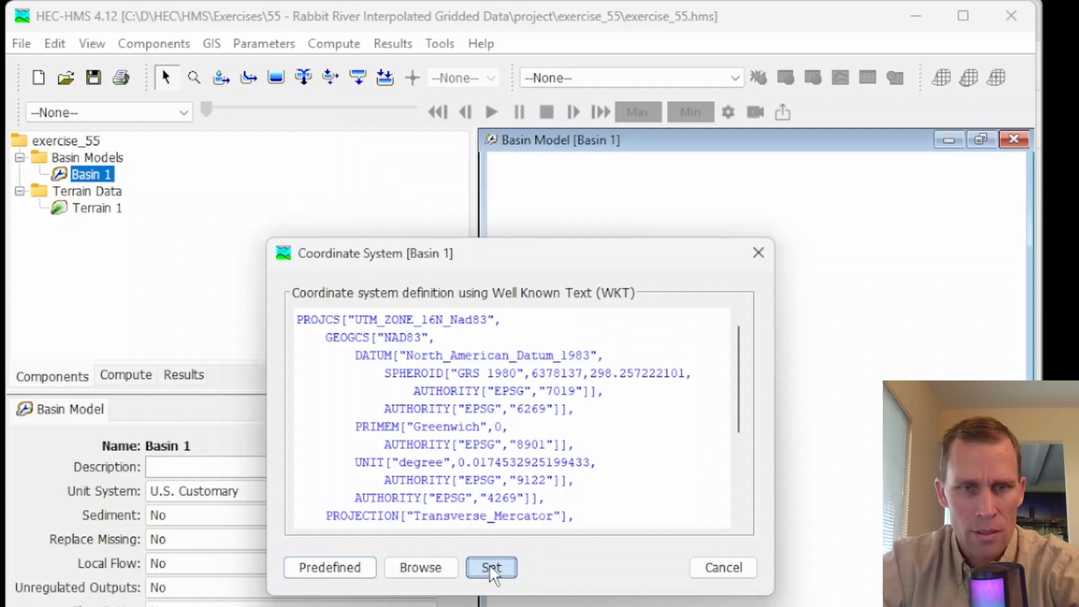
click(467, 534)
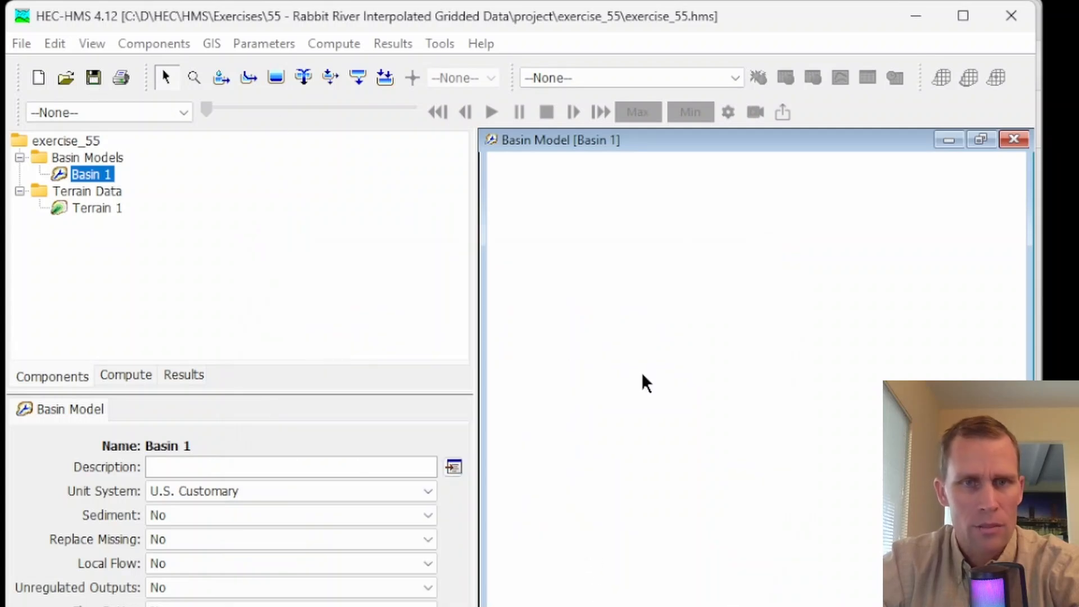
key(alt+c)
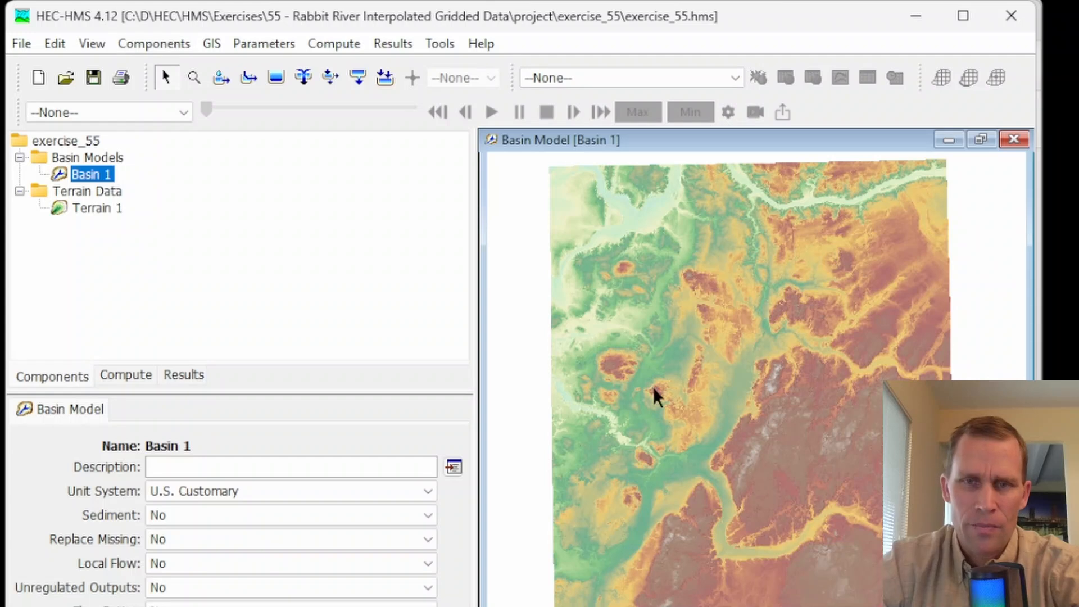
- Switch to the USGS download map and examine the n43w086 tile's footprint against the Rabbit River's course and its downstream confluence
key(alt+Tab)
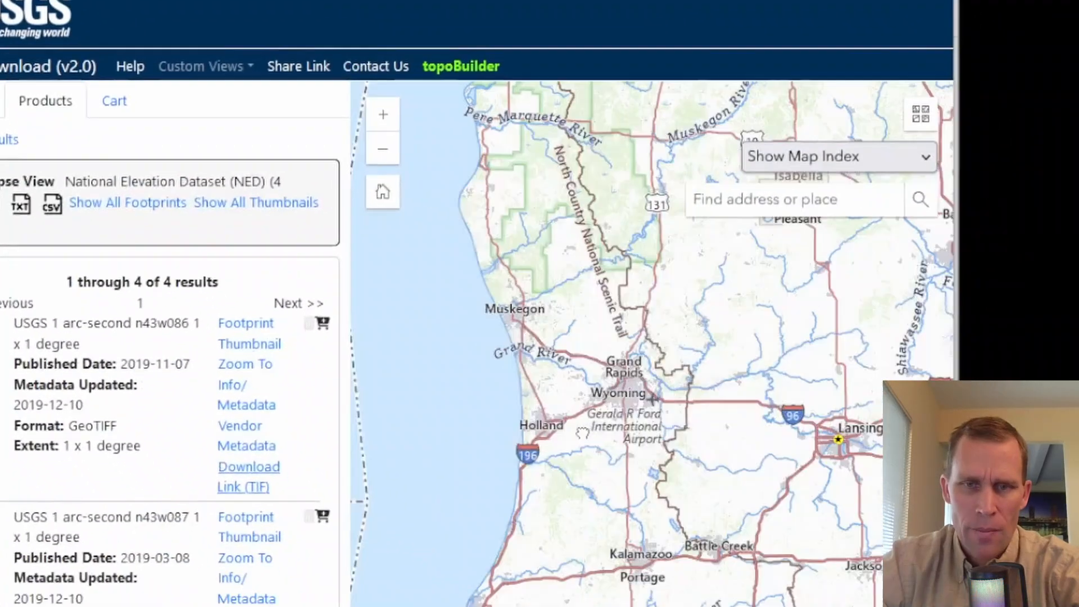
mouse_move(249, 409)
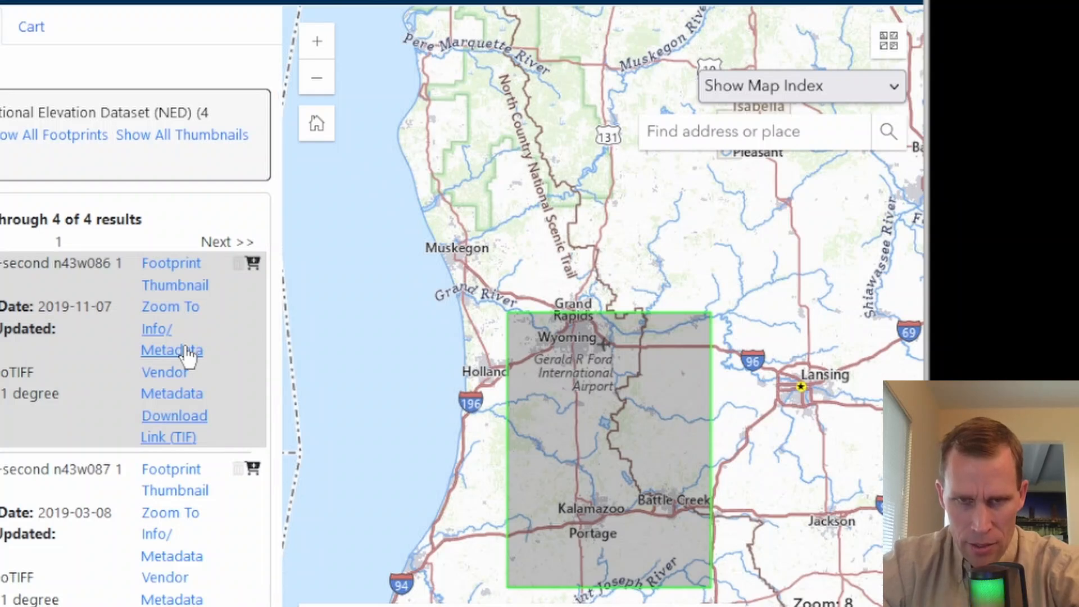
scroll(518, 440, up, 2)
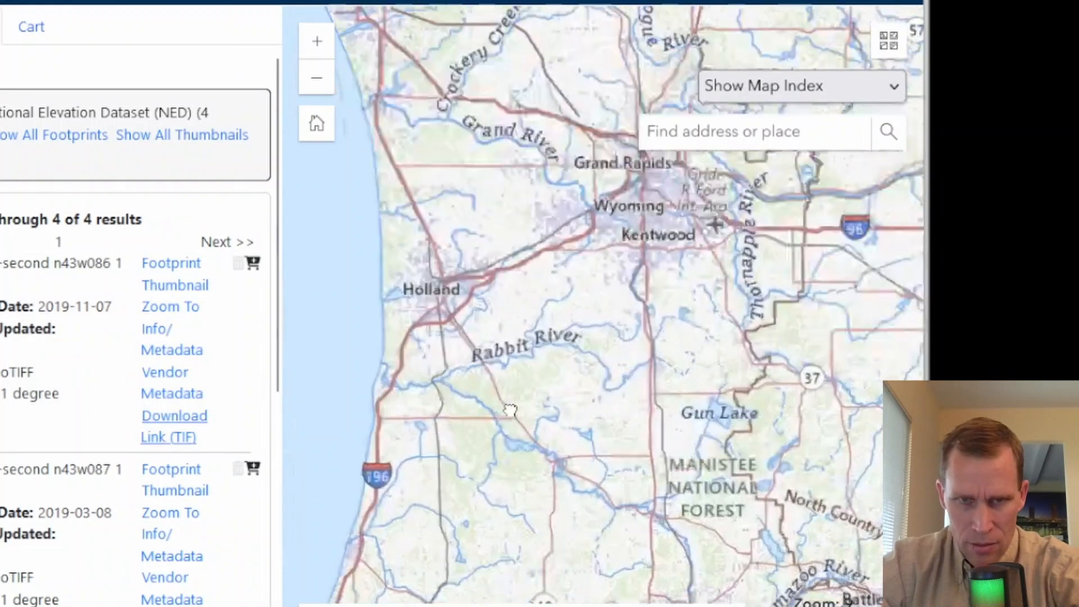
scroll(517, 362, up, 1)
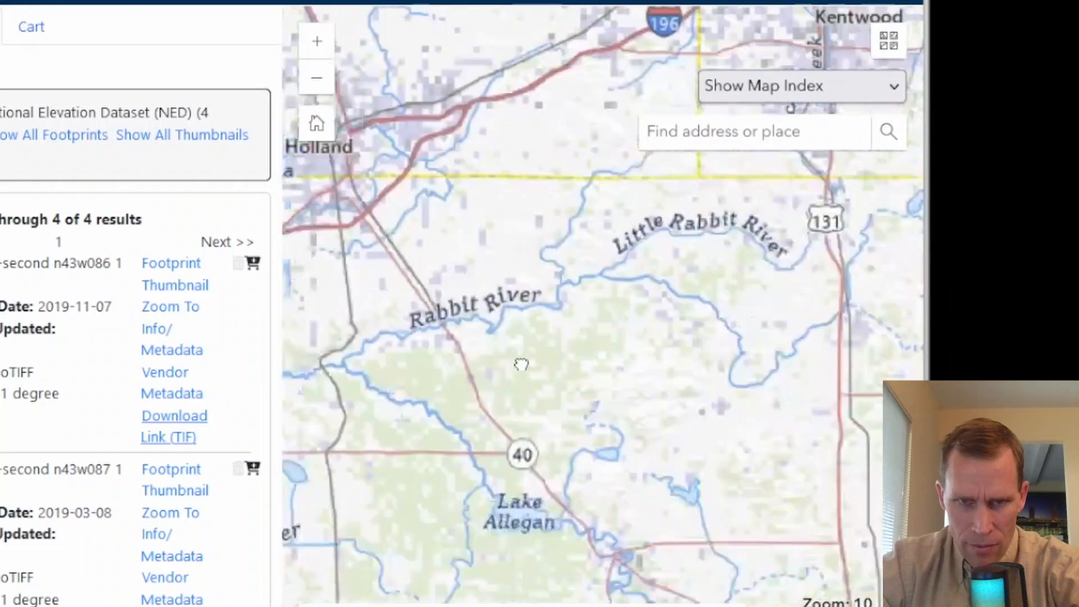
drag(453, 422, 626, 278)
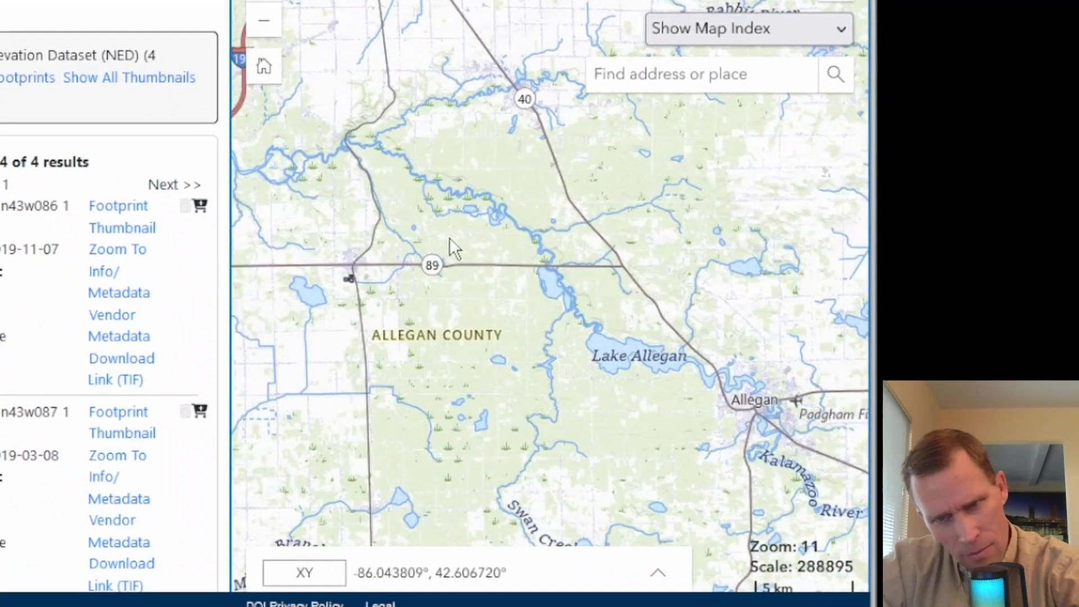
drag(745, 388, 683, 357)
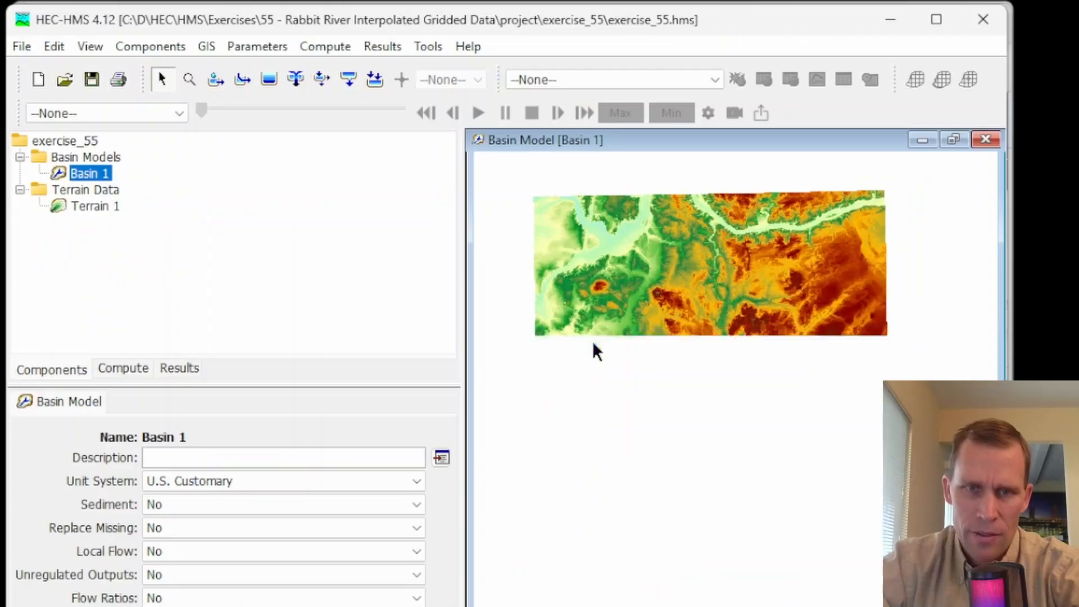
- Return to HEC-HMS and preprocess the sinks in Basin 1's terrain
scroll(593, 342, up, 3)
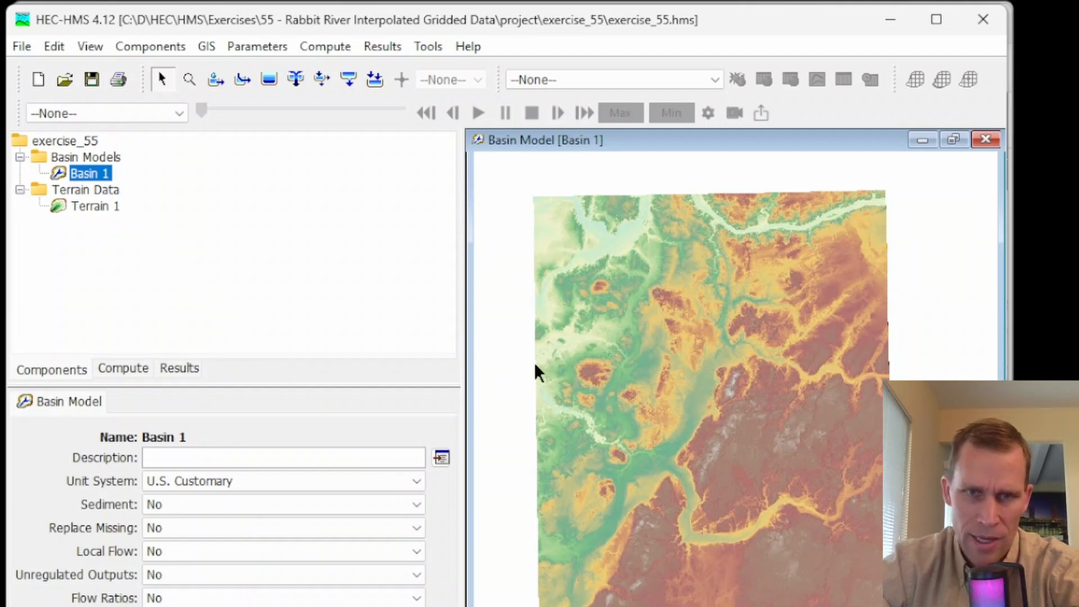
scroll(549, 351, up, 3)
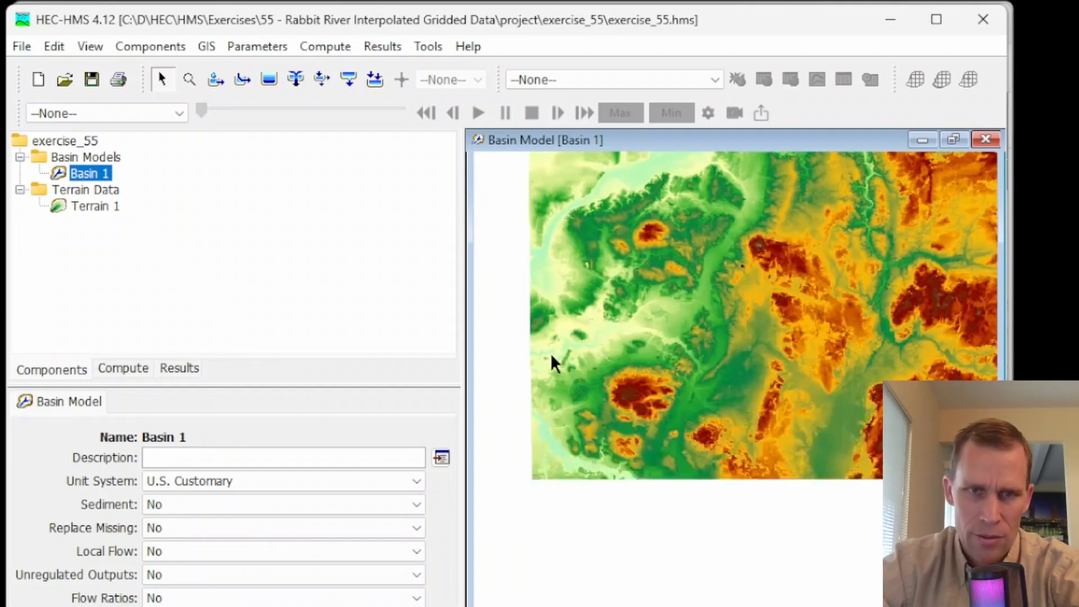
scroll(541, 371, up, 4)
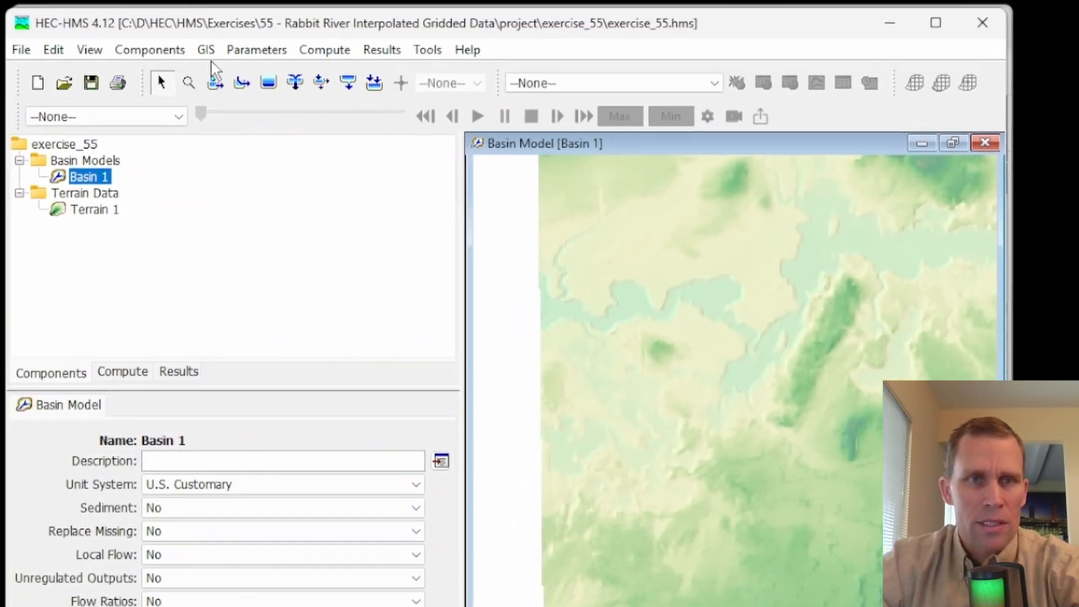
click(206, 50)
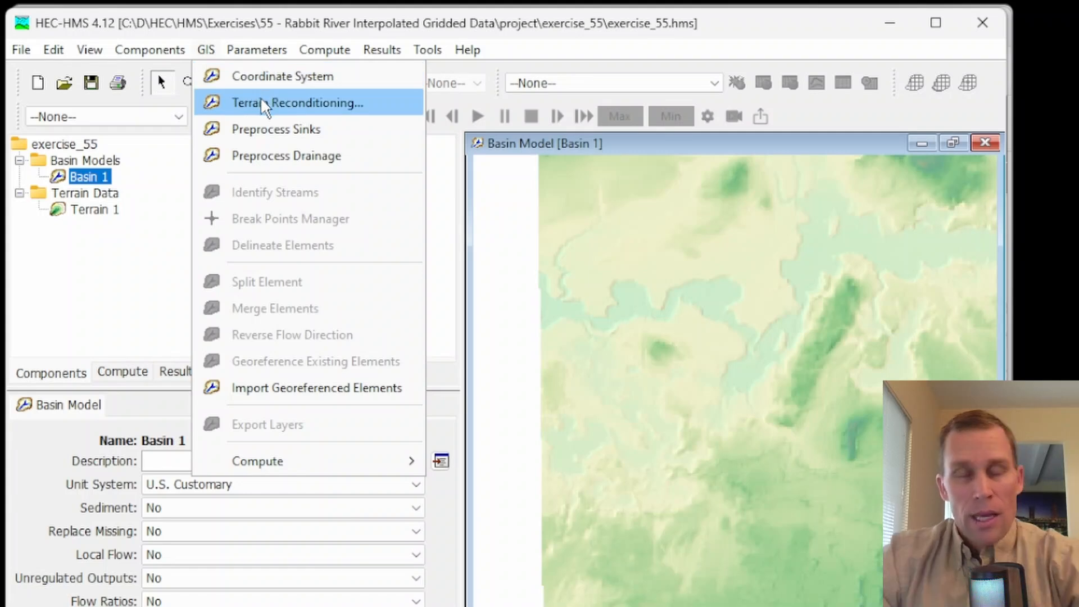
click(253, 128)
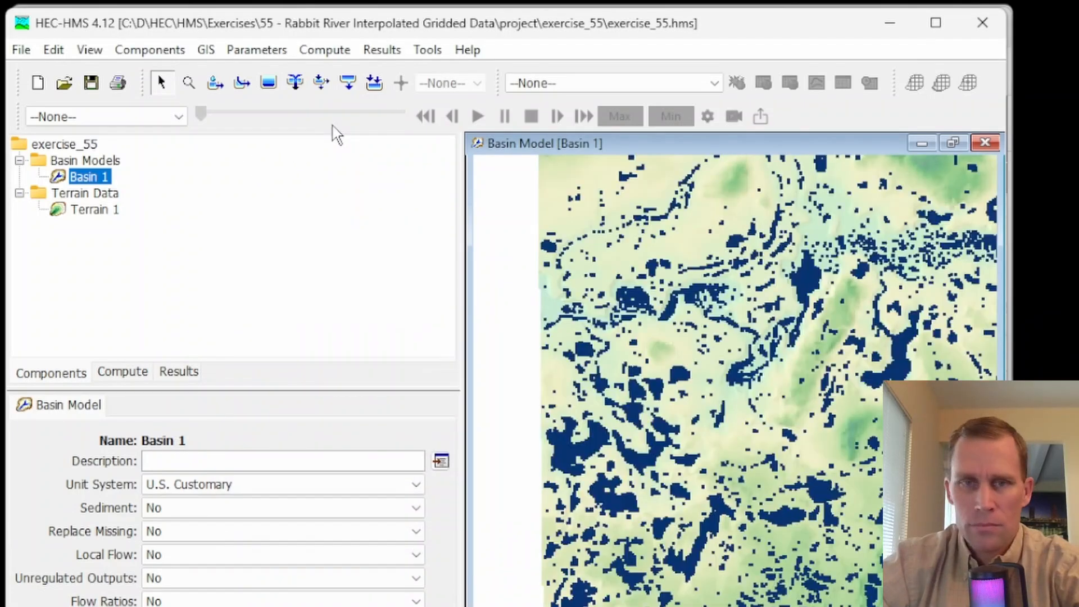
- Preprocess the drainage of Basin 1's terrain
click(206, 49)
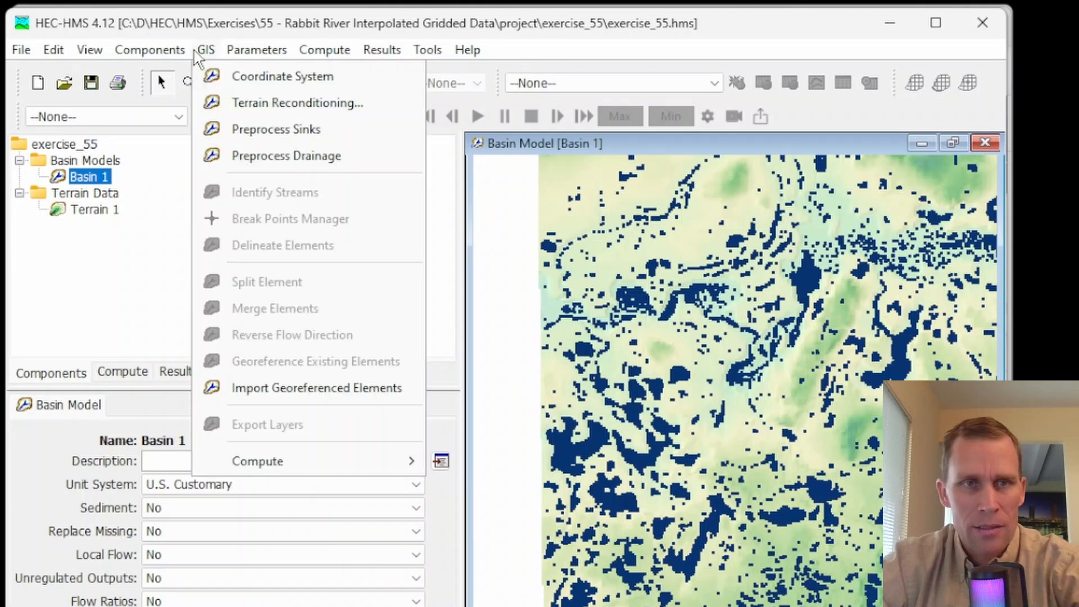
click(268, 162)
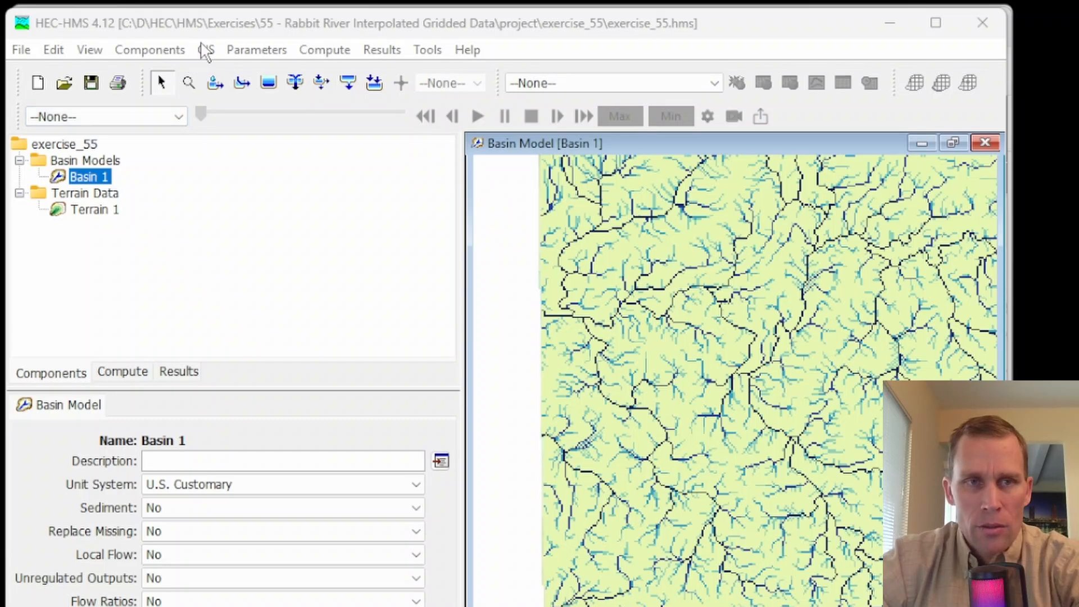
- Hide the Flow Accumulation, Flow Direction, Sink Locations and Sink Fill map layers of Basin 1, leaving only Terrain displayed
click(143, 51)
mouse_move(107, 56)
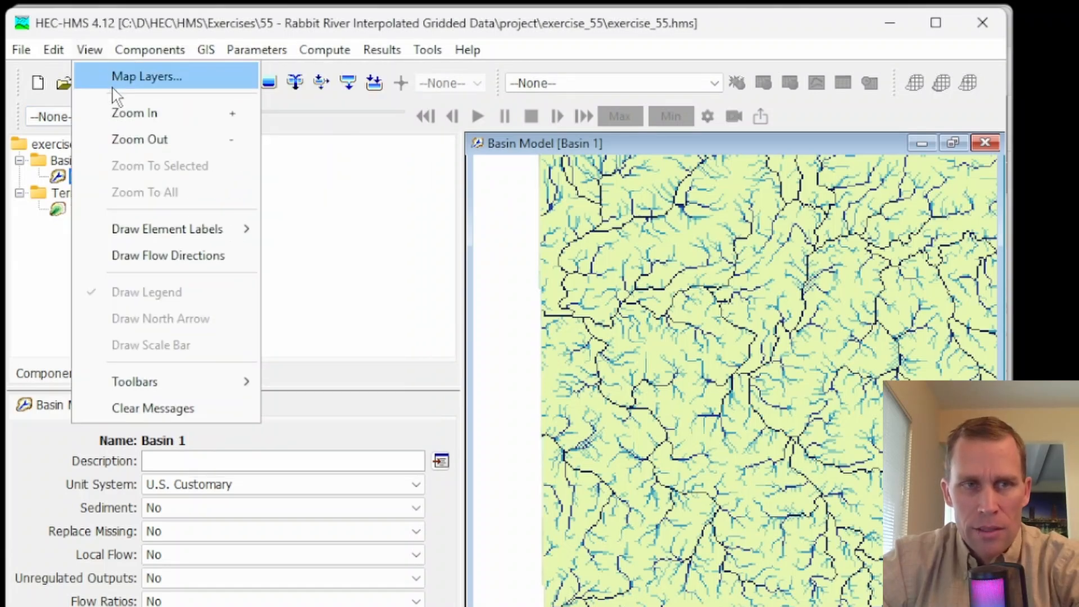
click(121, 81)
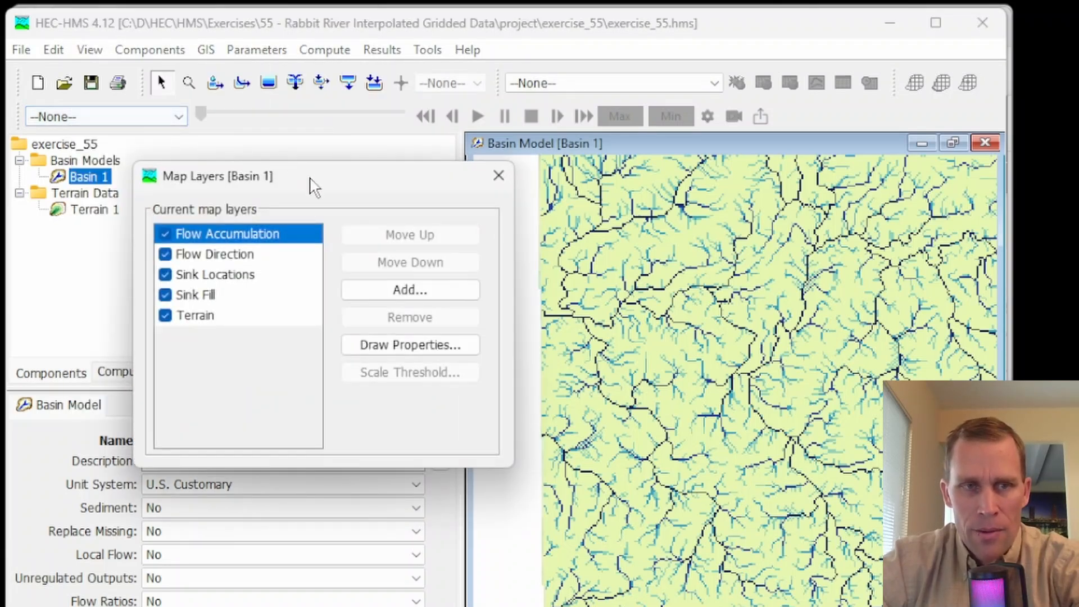
drag(315, 187, 249, 268)
click(109, 367)
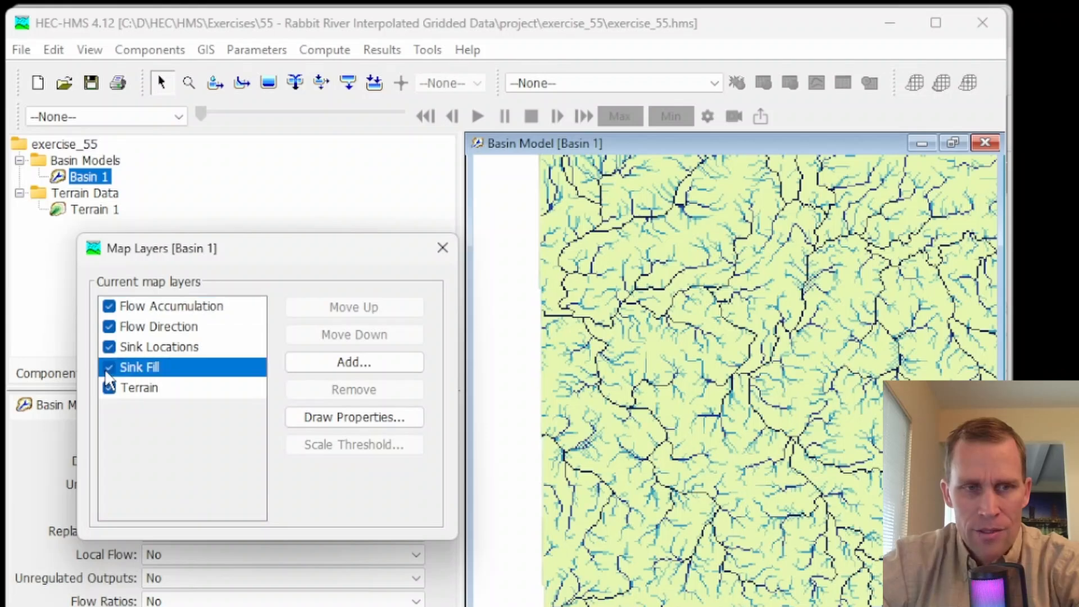
click(109, 347)
click(109, 326)
click(109, 307)
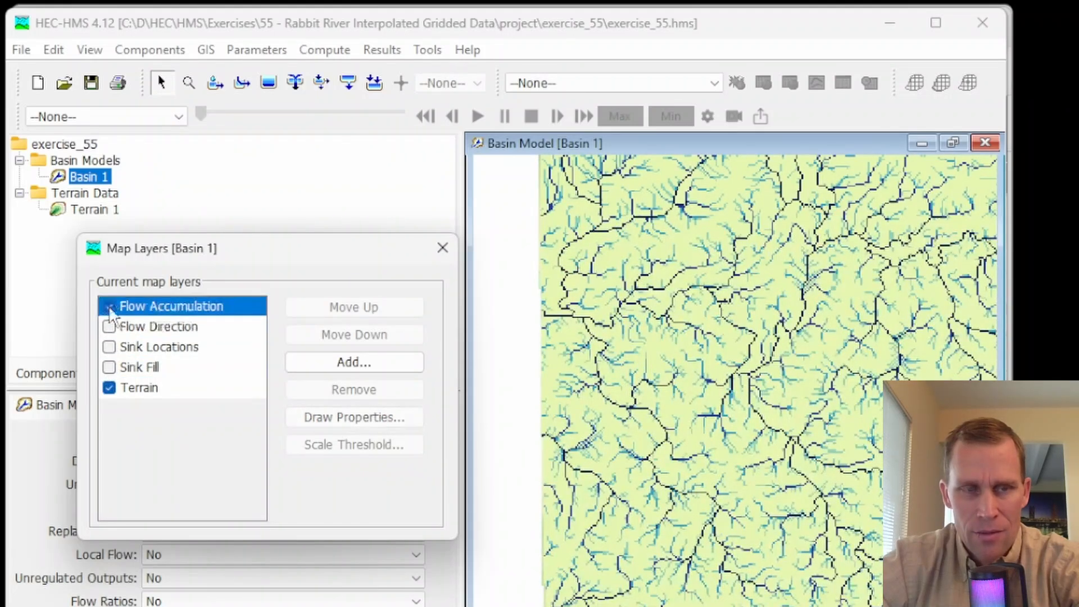
- Identify the streams in Basin 1 using a stream definition area of 30 MI2
click(208, 51)
click(260, 192)
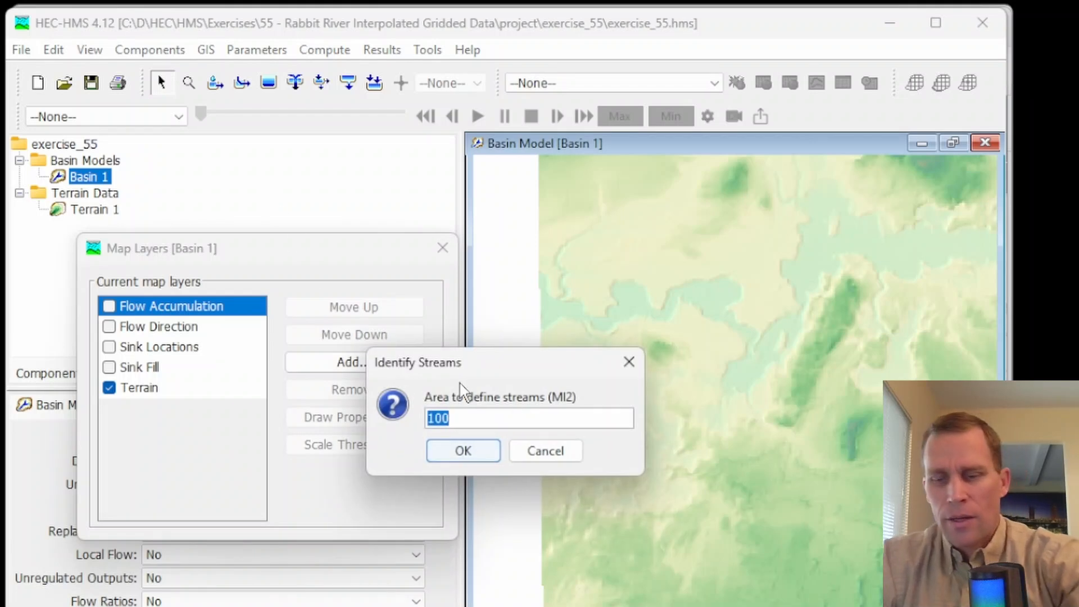
text(30)
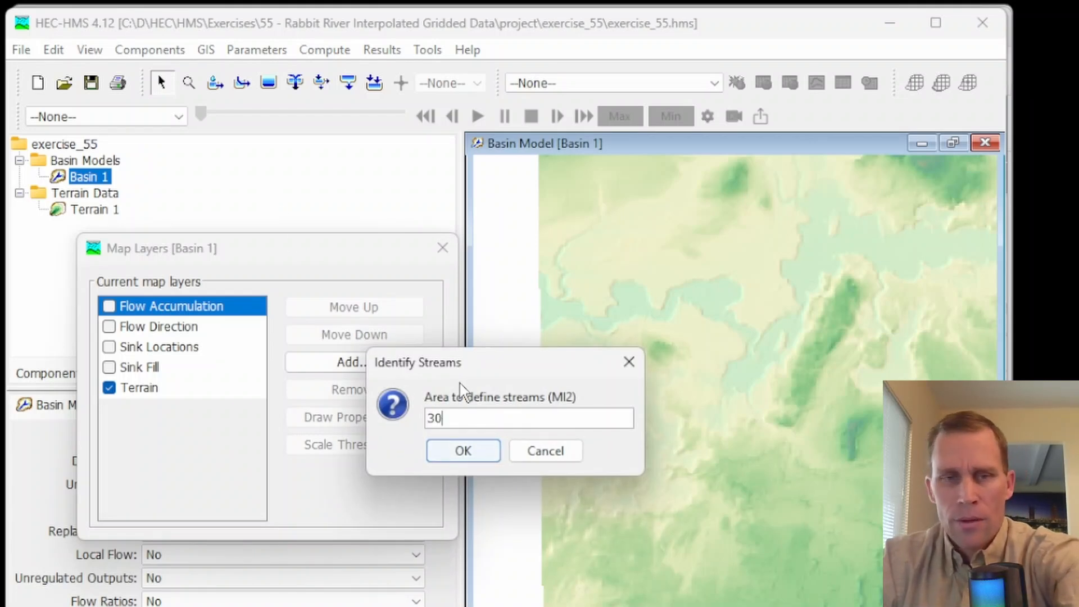
click(481, 453)
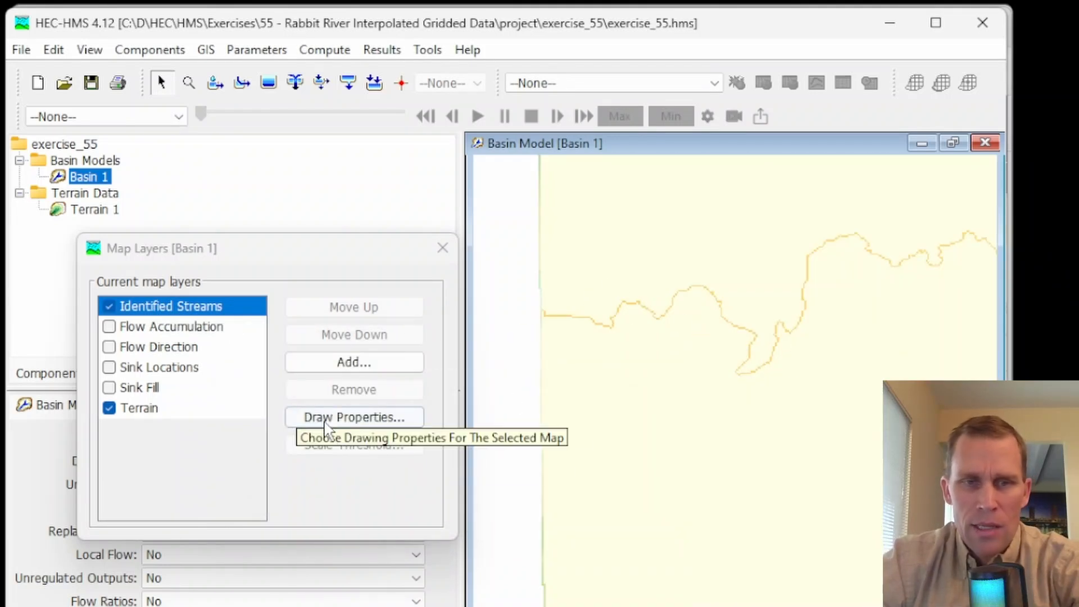
- Change the Identified Streams layer's symbology to Classify with the Manual method and 2 classes
click(351, 419)
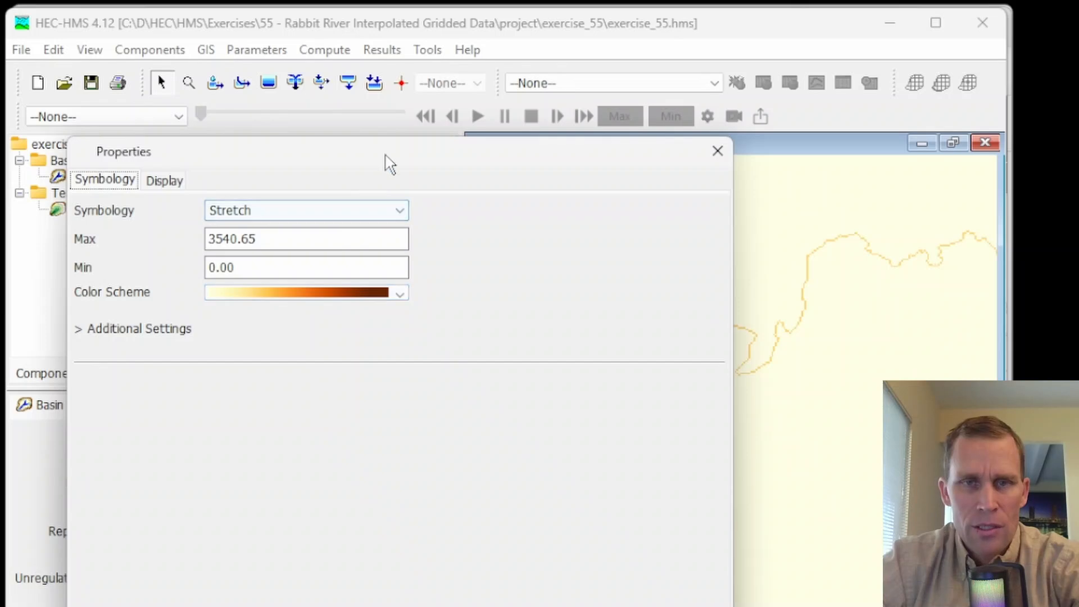
drag(385, 166, 277, 153)
click(225, 202)
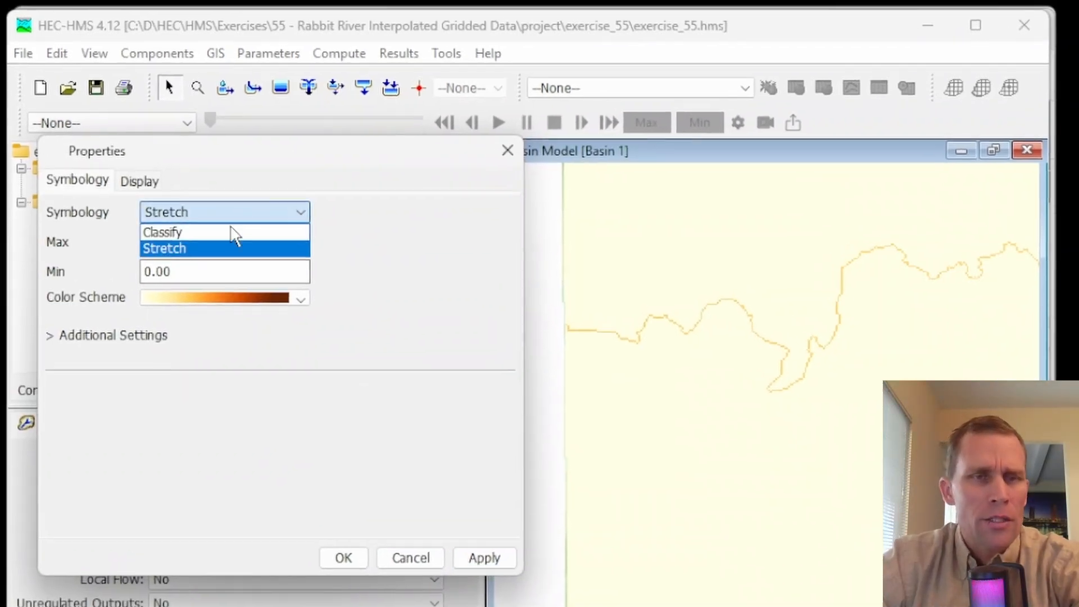
click(221, 221)
click(227, 247)
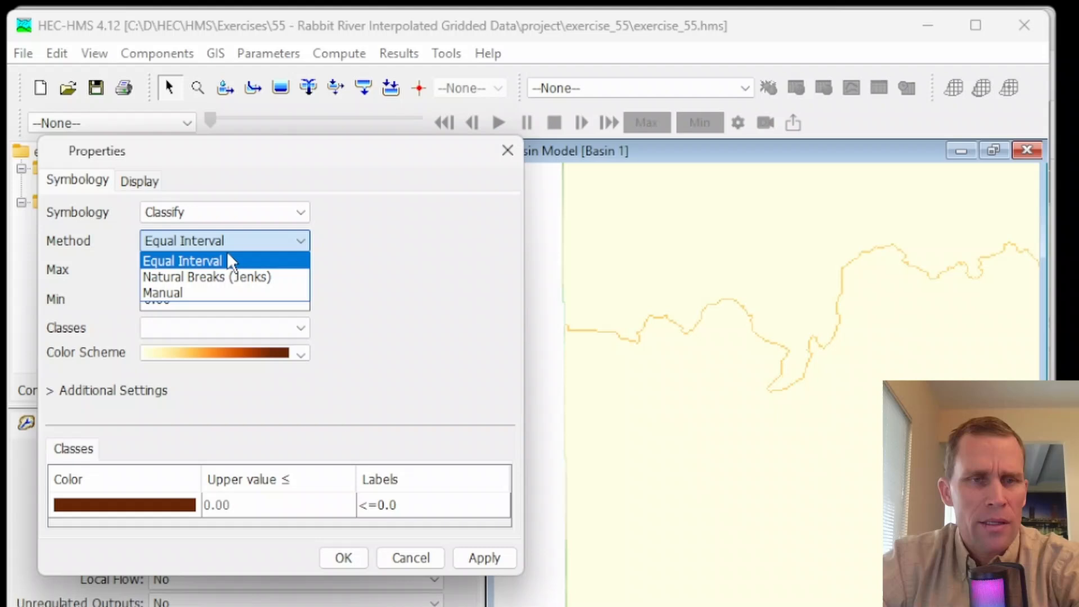
click(232, 292)
click(227, 330)
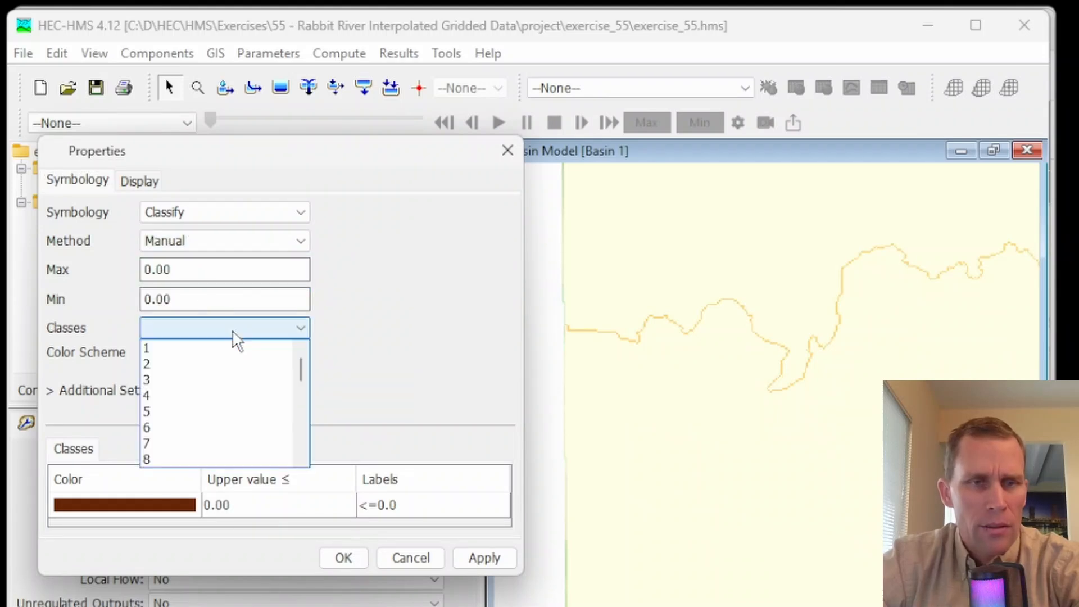
click(225, 365)
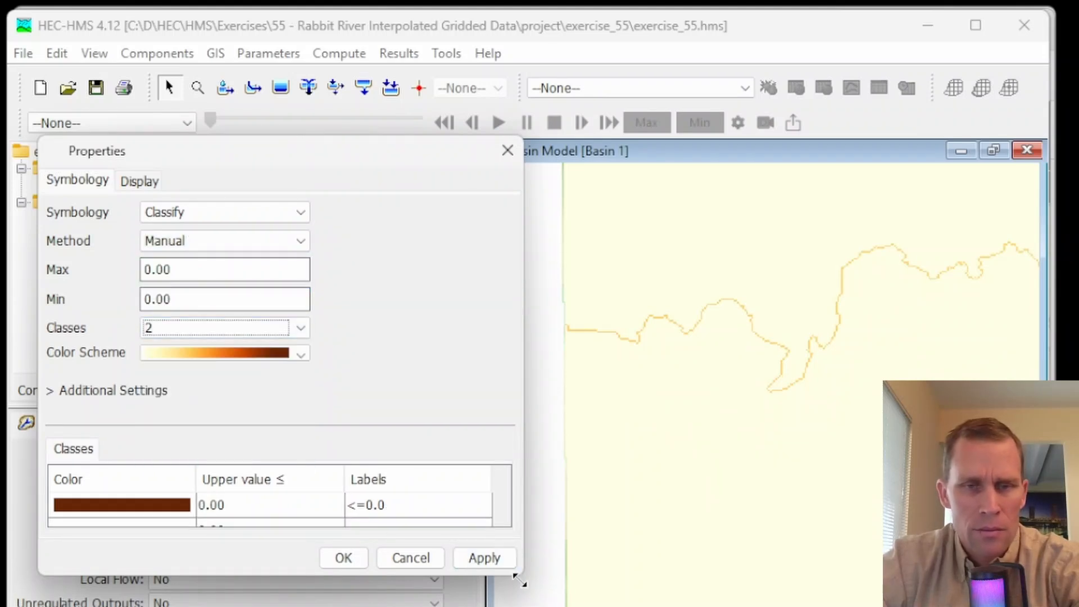
- Colour the first class of the Identified Streams layer white and the second class dark blue
drag(518, 578, 541, 606)
click(162, 408)
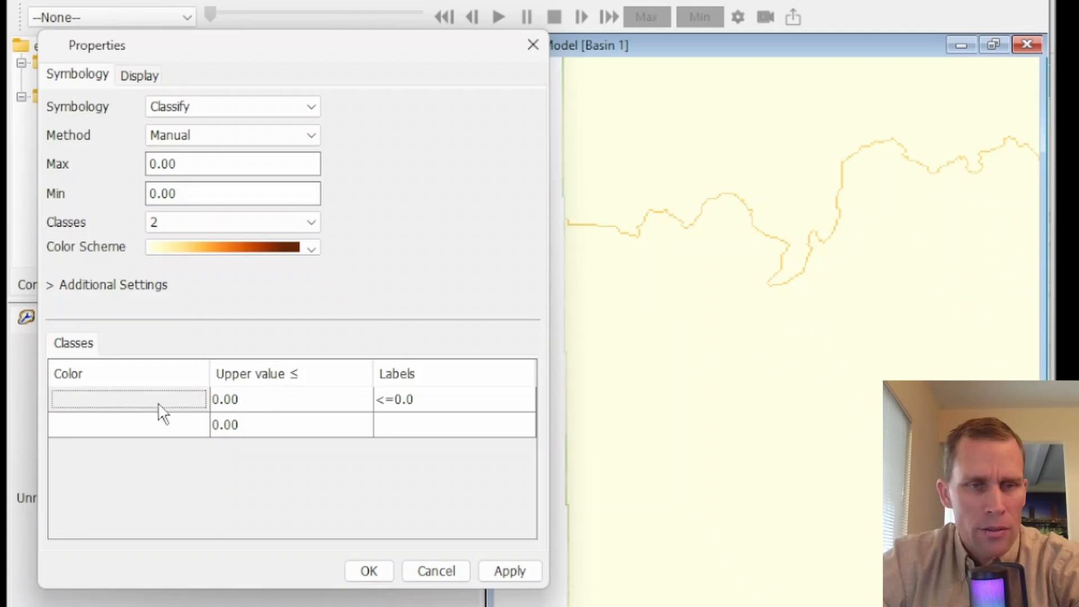
click(554, 255)
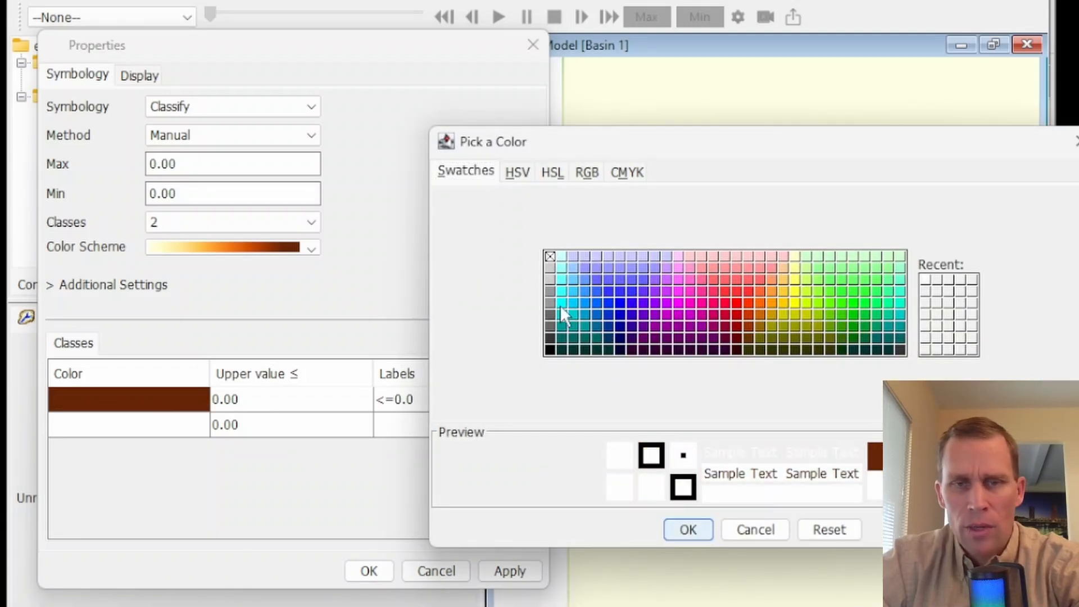
click(692, 536)
click(165, 425)
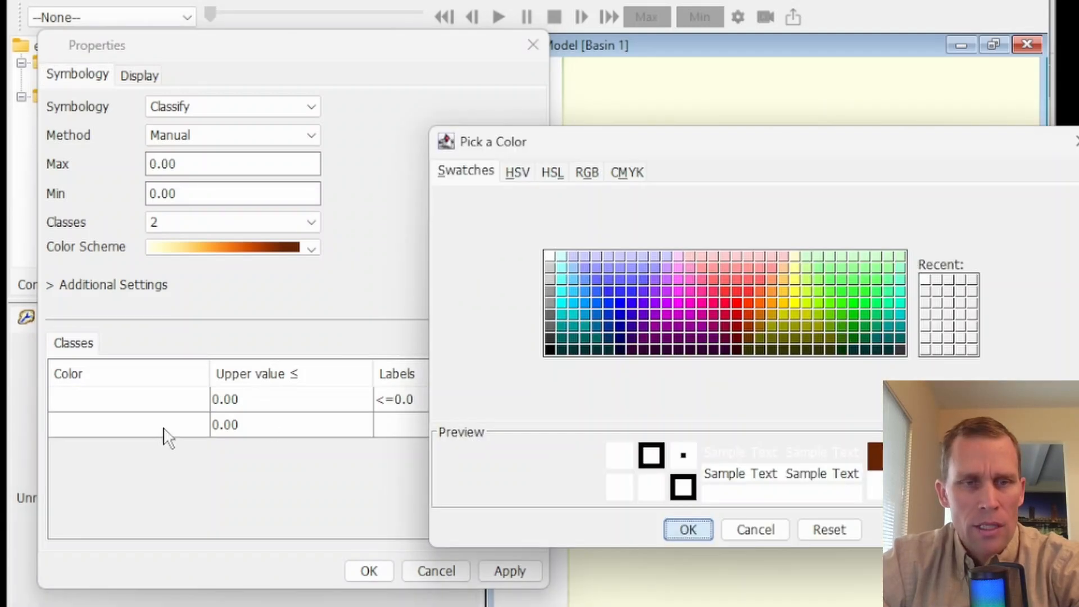
click(619, 316)
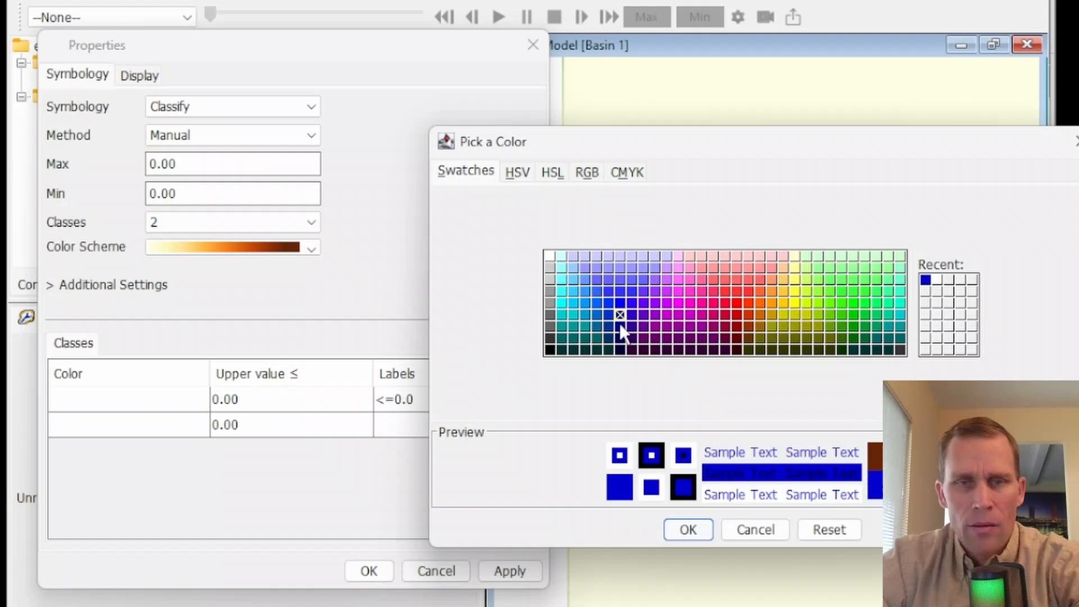
click(690, 532)
- Set the upper values of the two stream classes to 10 and 10000, apply the symbology and close the layer settings
click(309, 400)
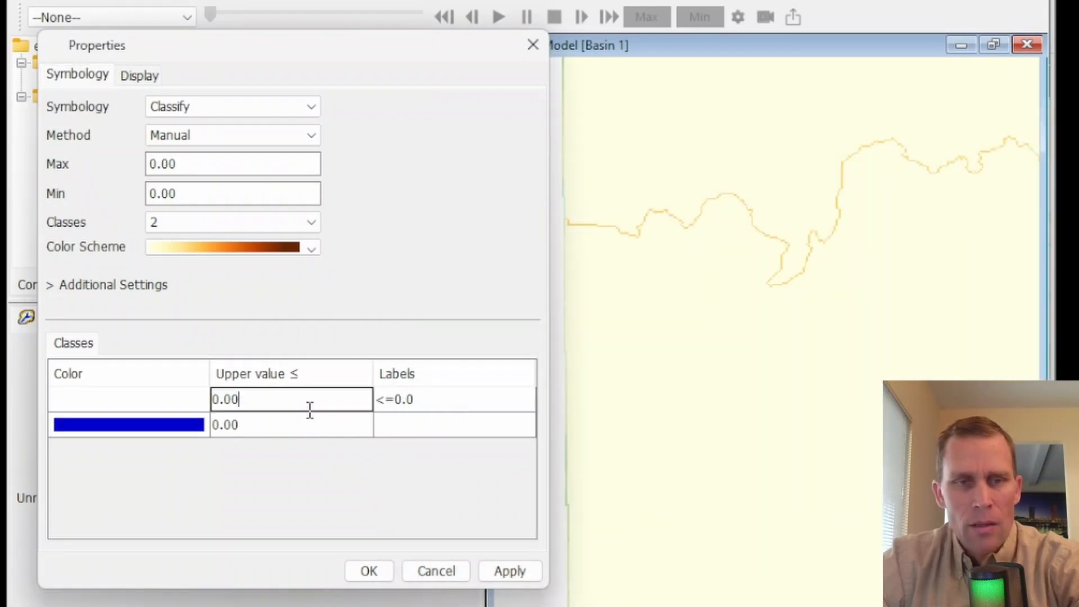
double_click(308, 400)
text(10)
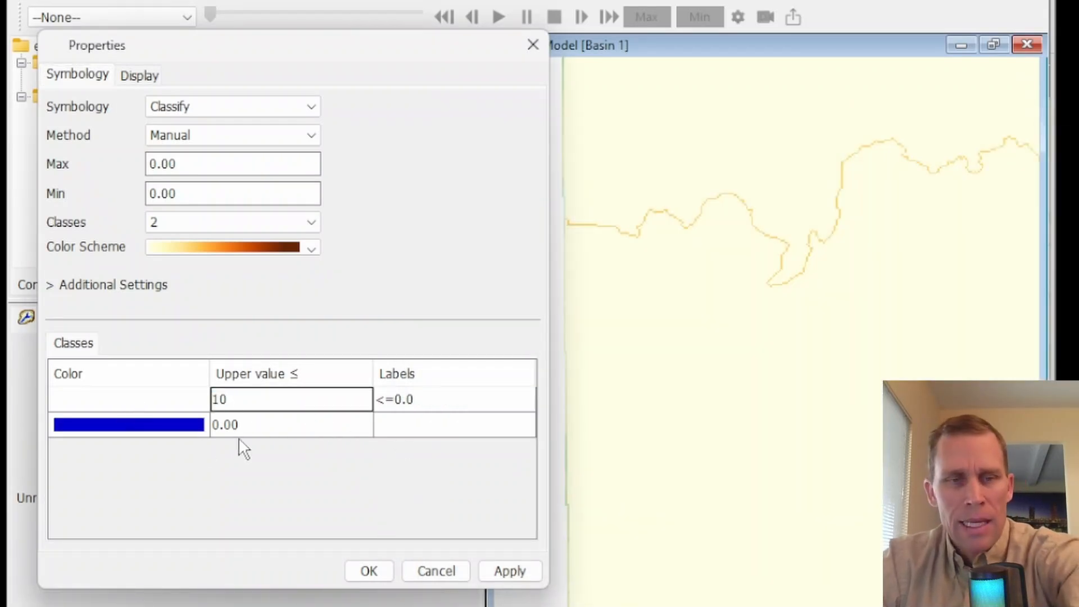
click(251, 426)
double_click(277, 422)
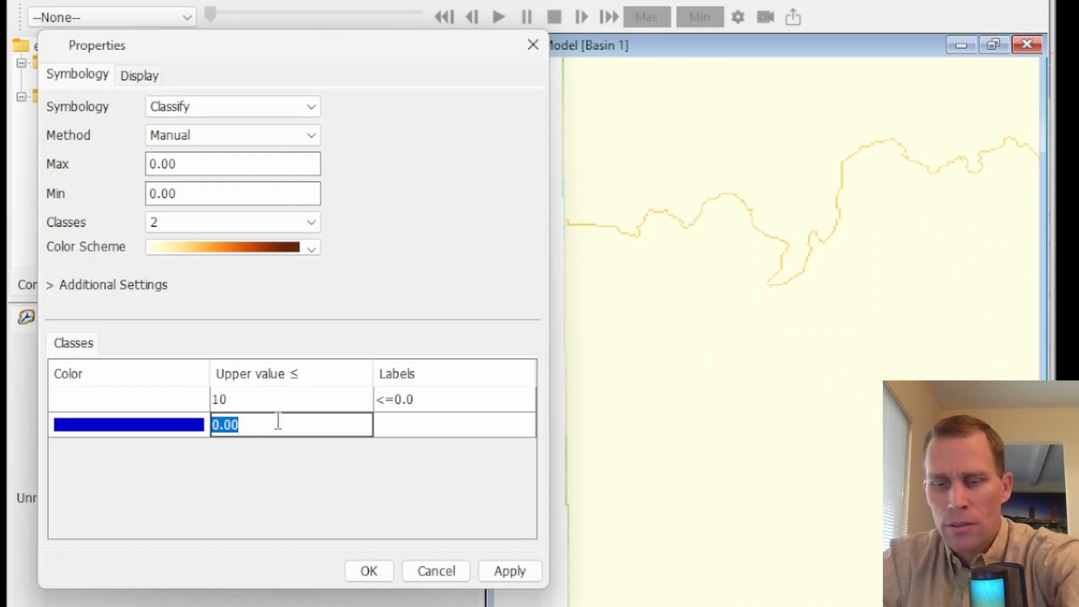
text(10000)
click(494, 572)
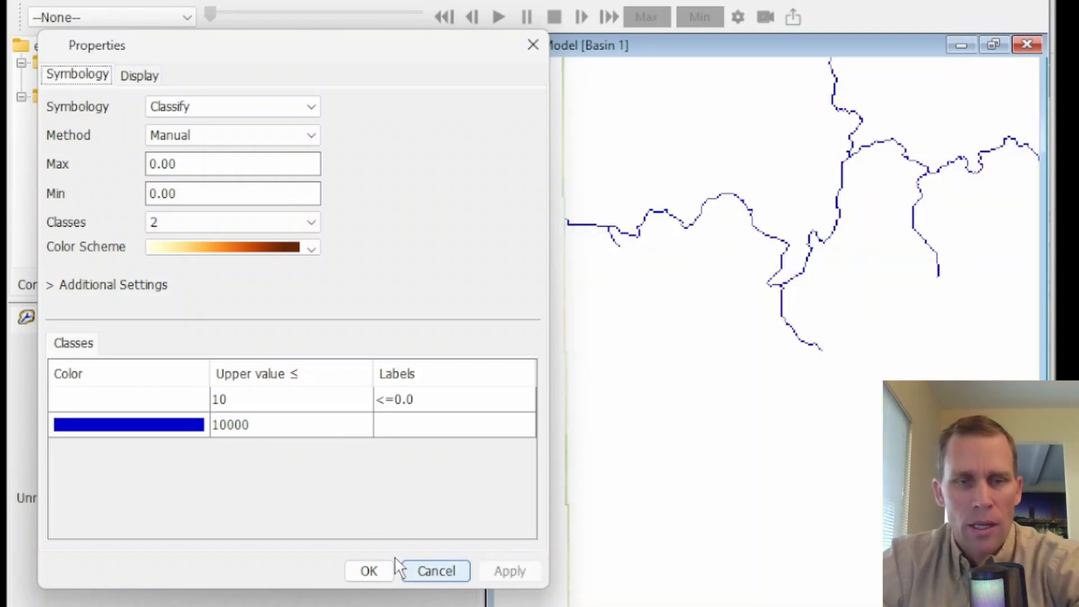
click(381, 568)
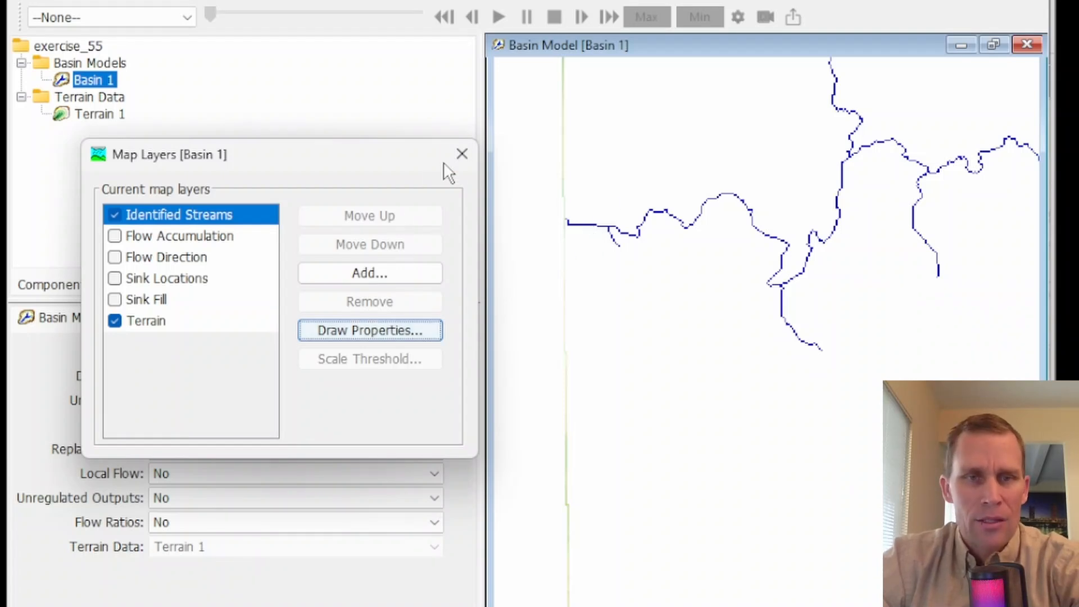
click(462, 155)
- Create a break point with the default name on the main stream just inside the terrain's western edge
scroll(667, 460, up, 3)
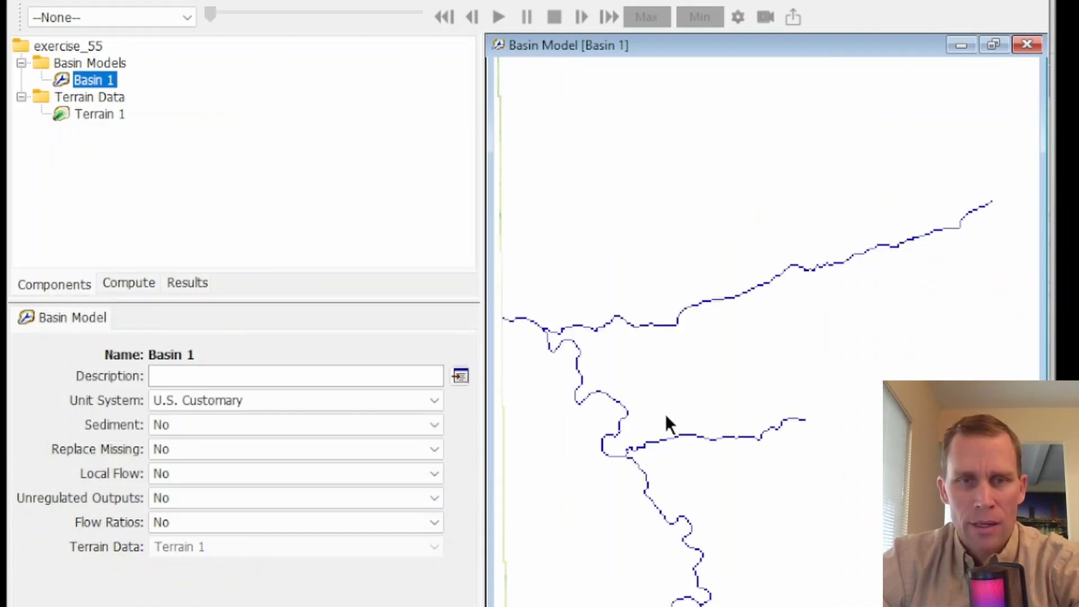
drag(667, 424, 778, 364)
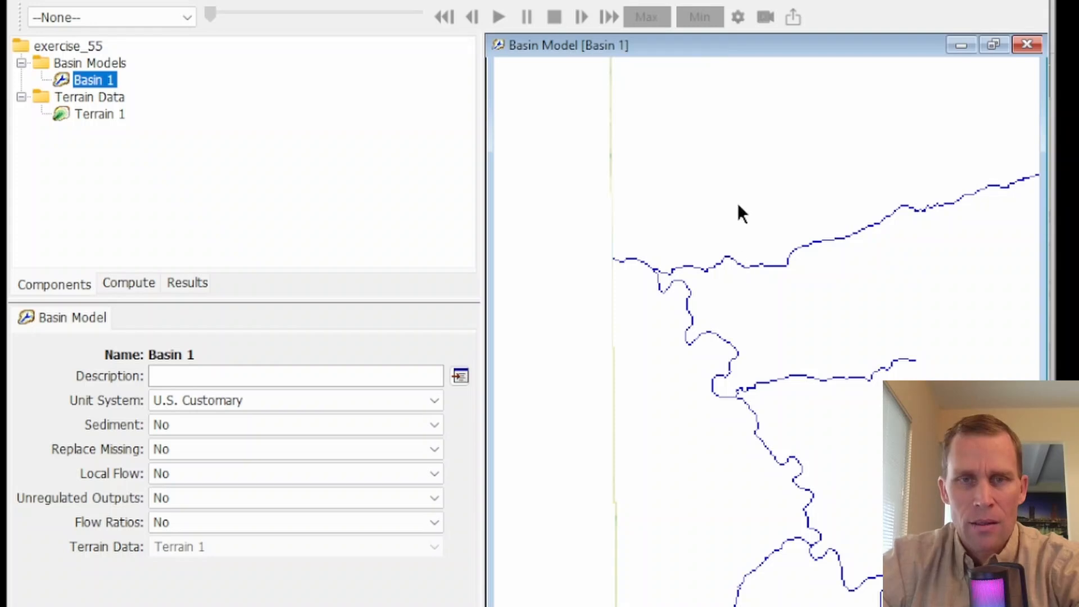
drag(738, 205, 745, 280)
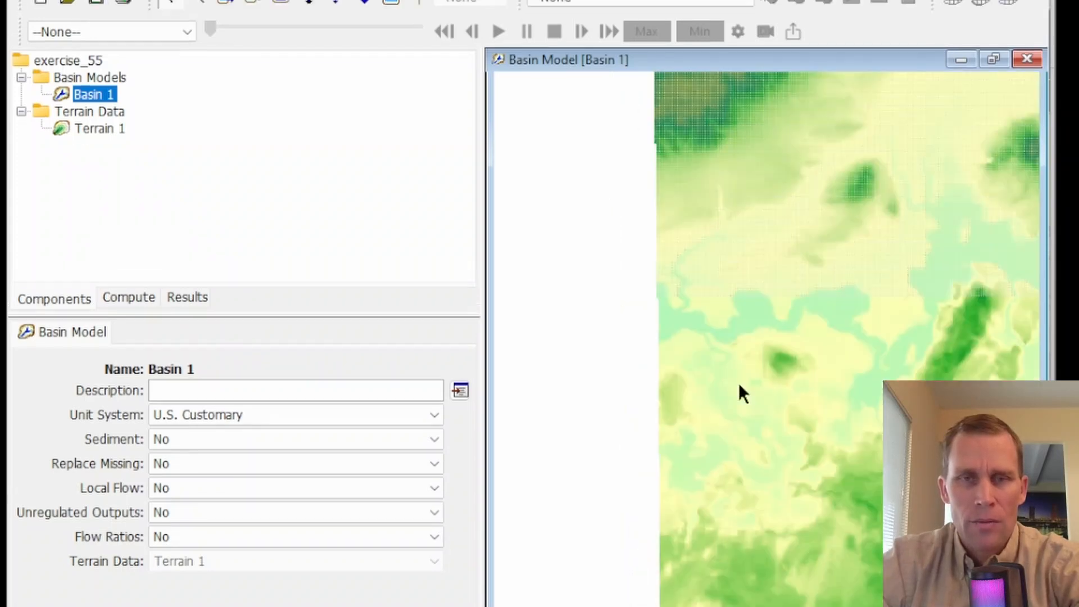
scroll(675, 334, up, 5)
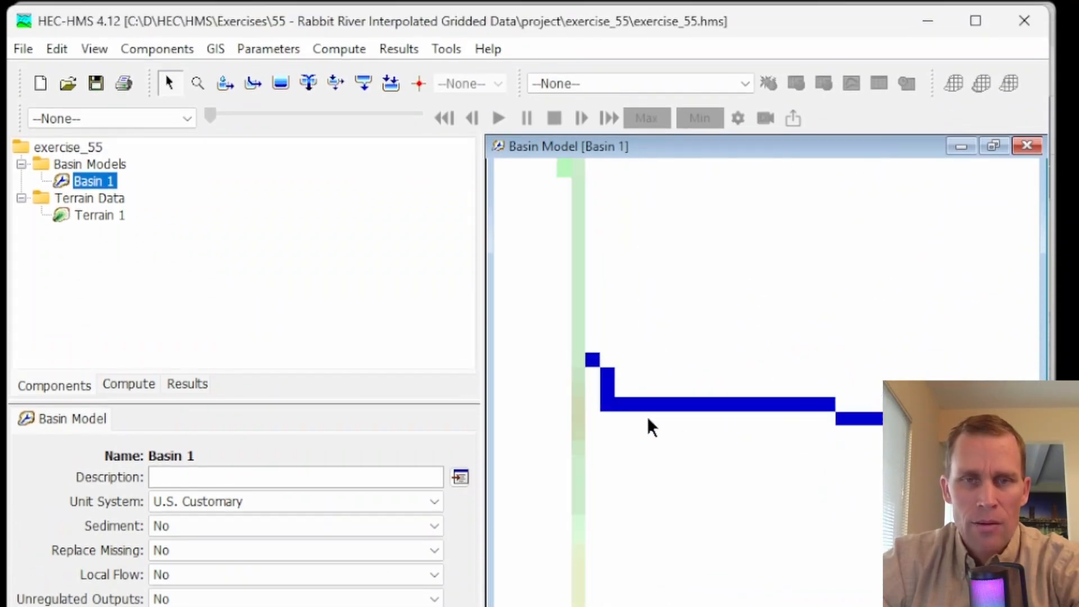
click(427, 82)
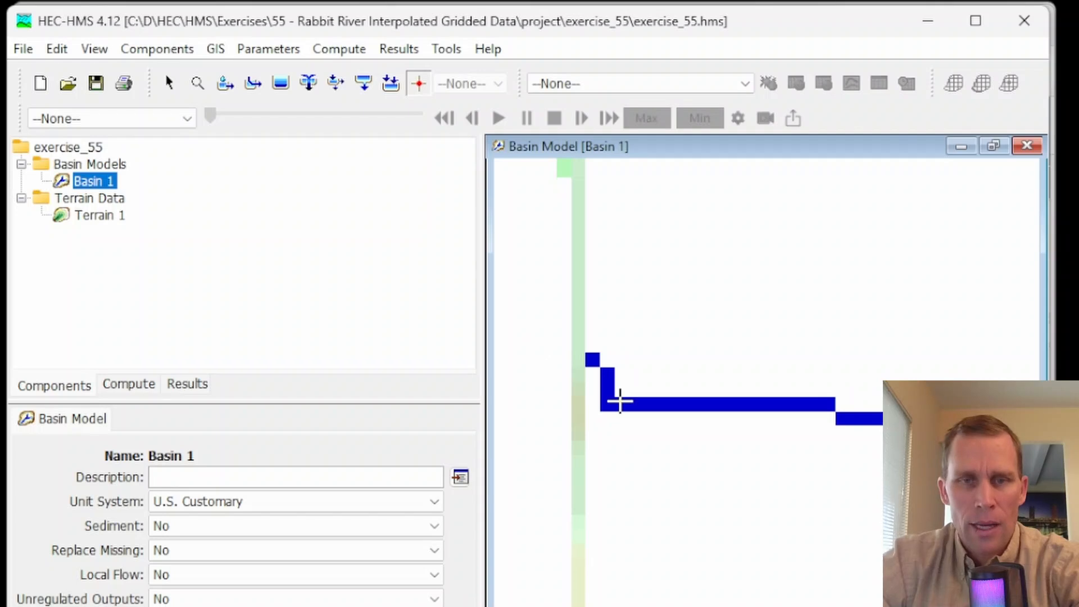
click(636, 402)
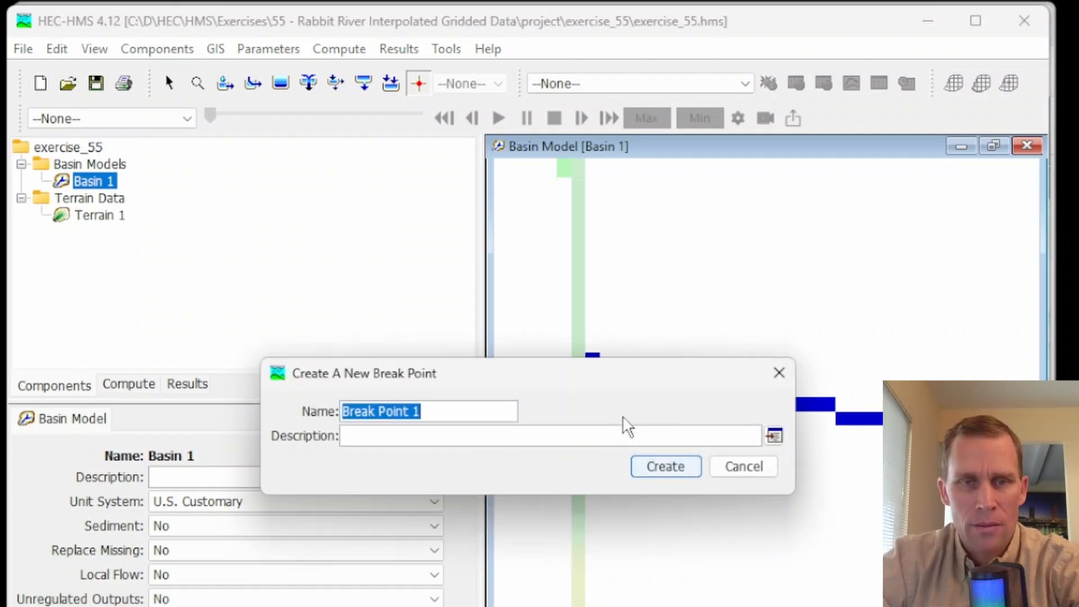
click(666, 465)
- Begin delineating elements, with "subbasin_" as the subbasin prefix and "reach_" as the reach prefix
click(216, 49)
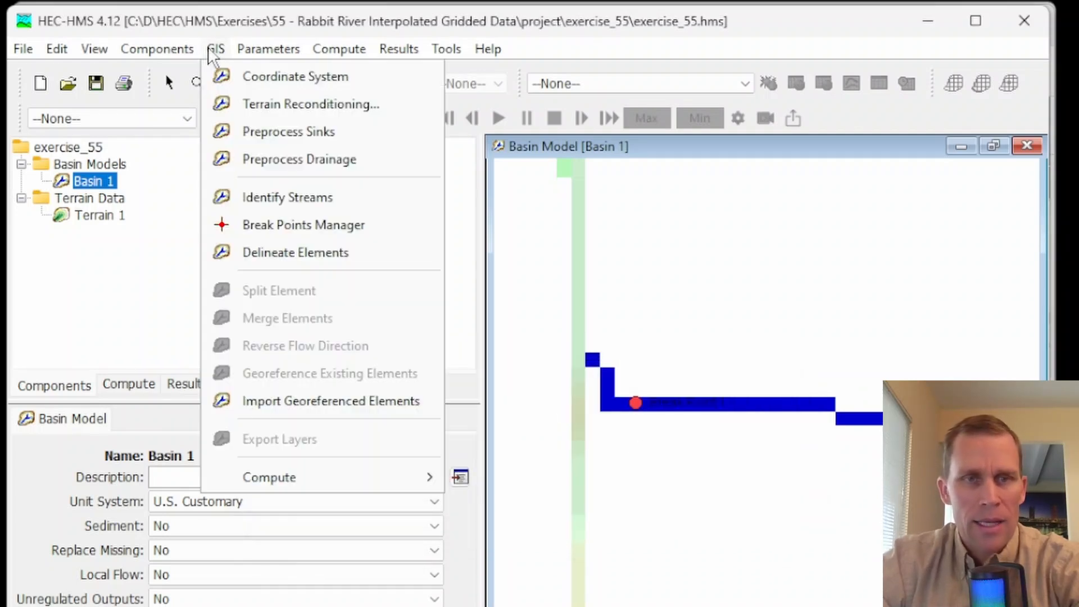
click(296, 252)
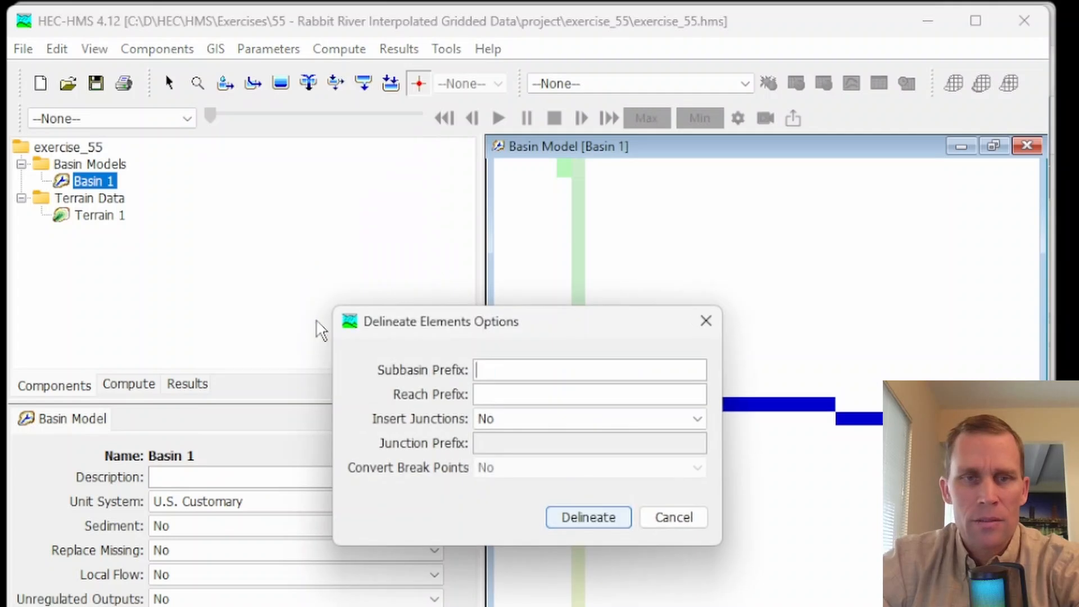
text(subba)
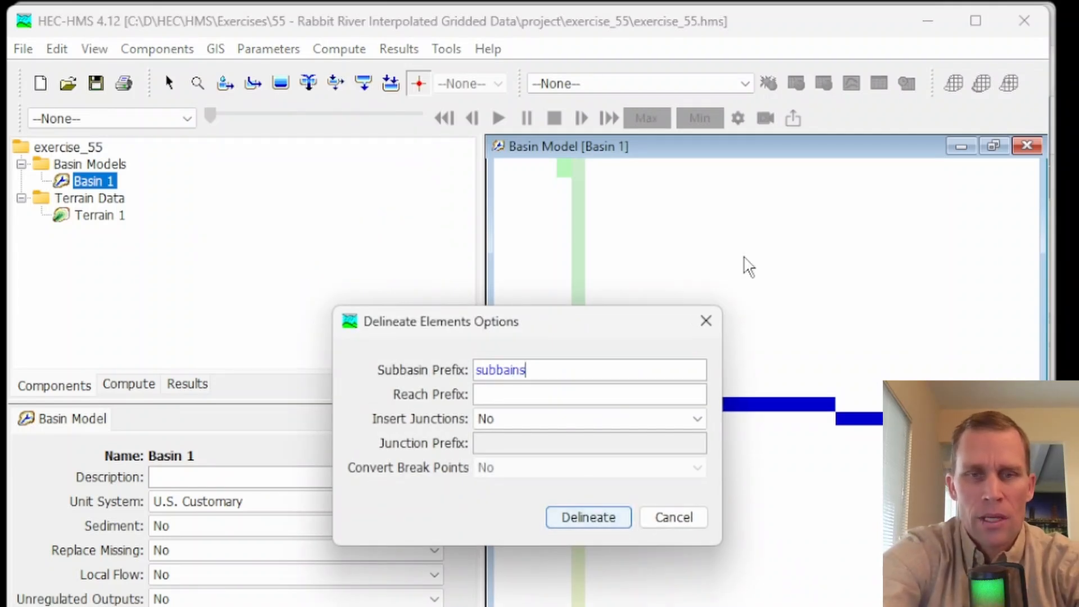
text(ins)
key(BackSpace)
key(BackSpace)
key(BackSpace)
text(sin_)
key(Tab)
text(reach_)
key(Tab)
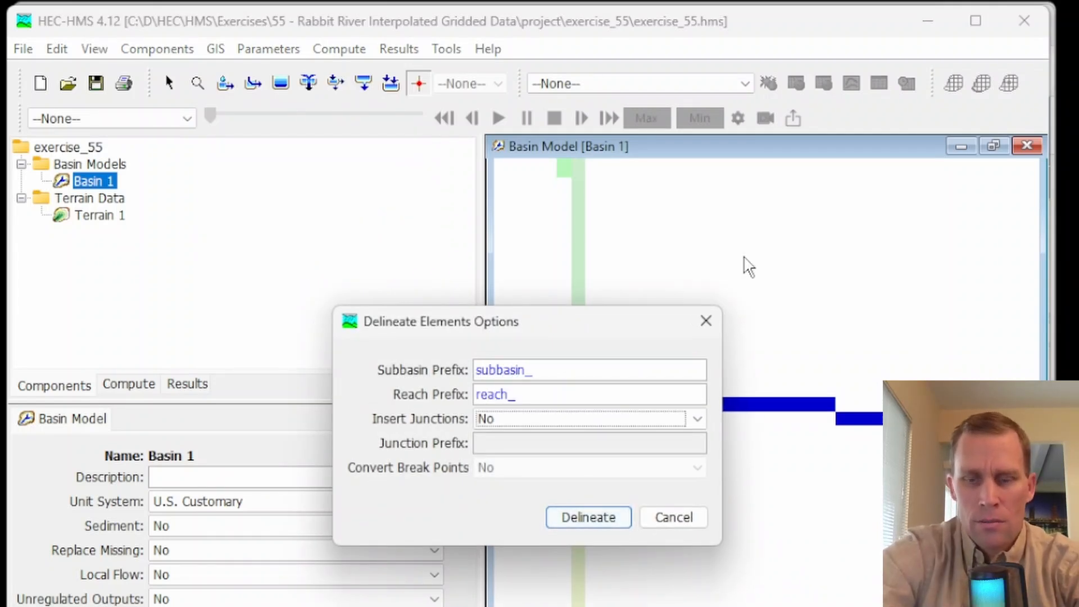
- Enable inserting junctions with the prefix "junction", enable converting break points, and run the element delineation
key(Down)
key(Tab)
key(Tab)
key(Down)
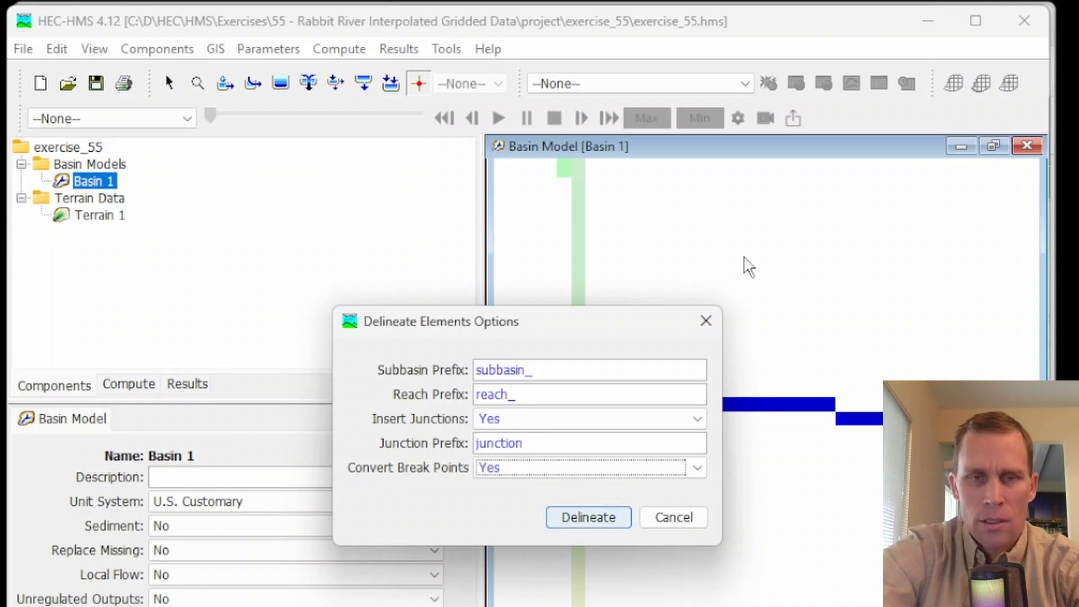
key(Tab)
key(Return)
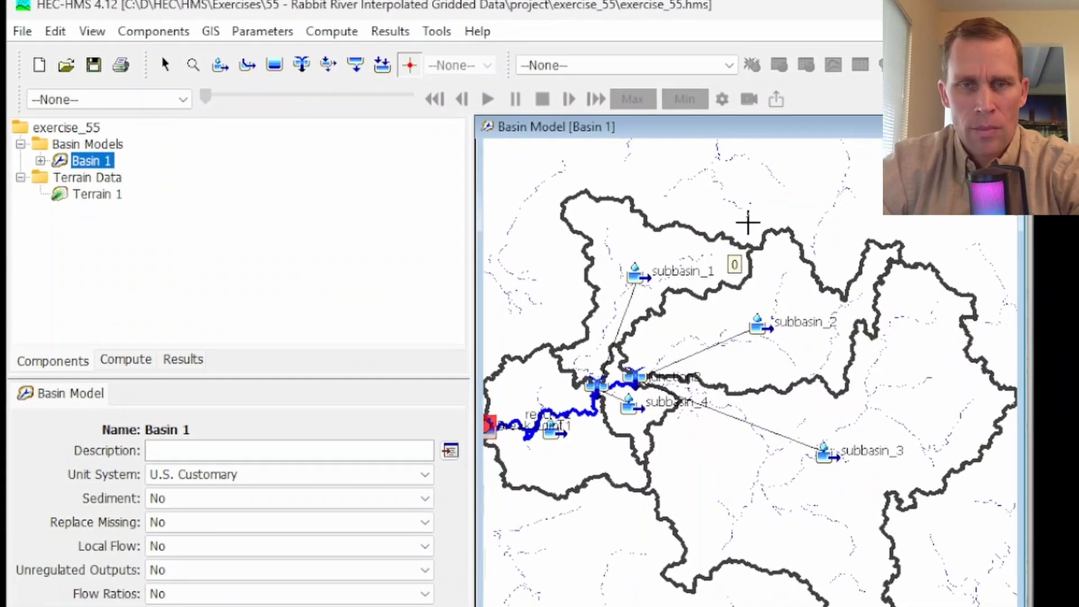
- Save the project, then select all five delineated subbasins and merge them into a single subbasin
scroll(711, 228, down, 1)
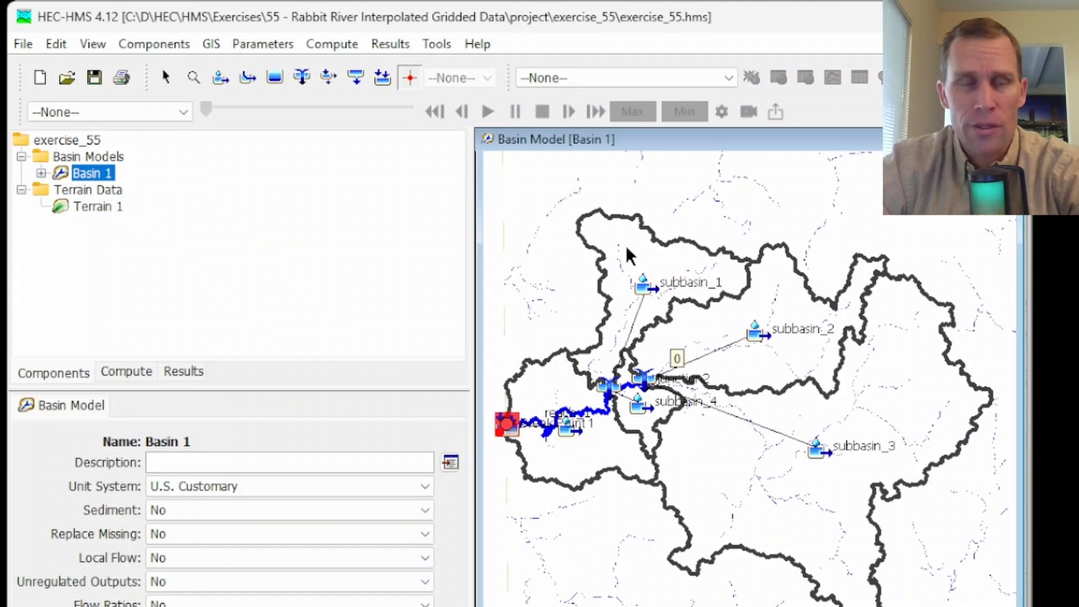
click(94, 77)
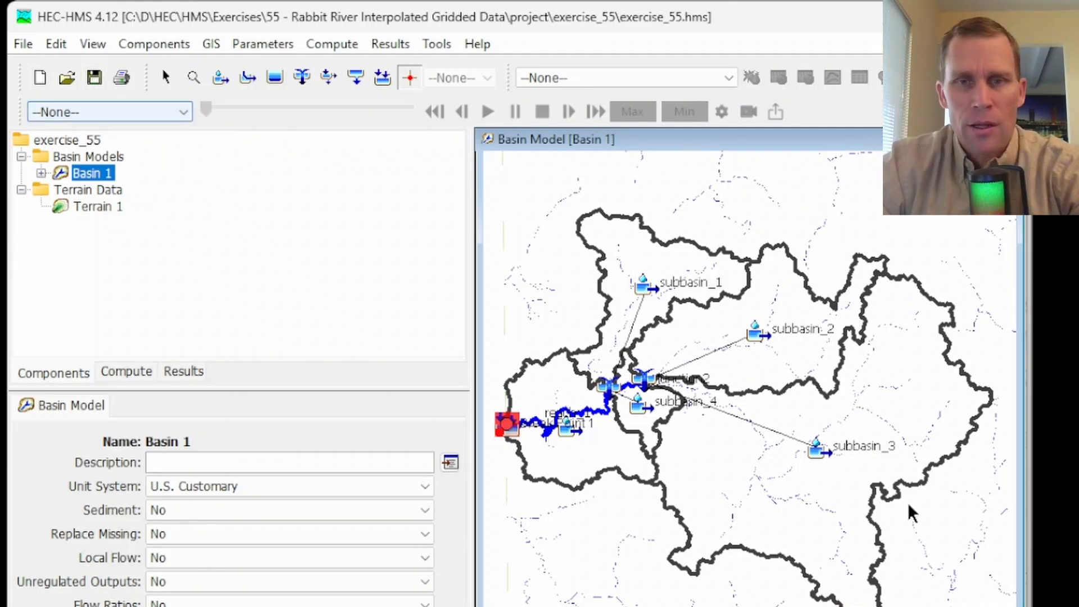
click(782, 419)
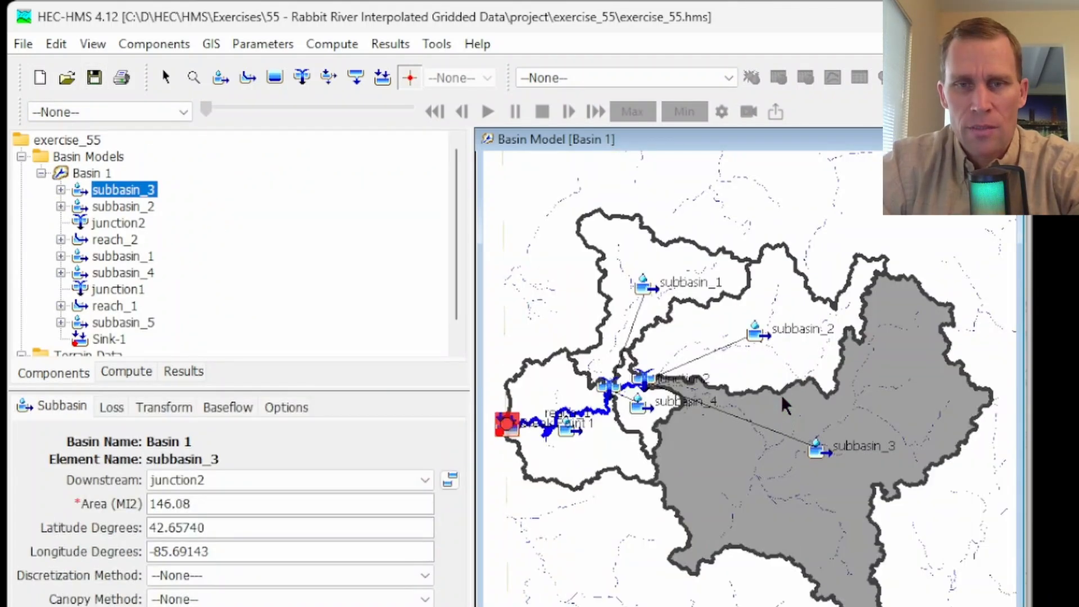
ctrl+click(766, 371)
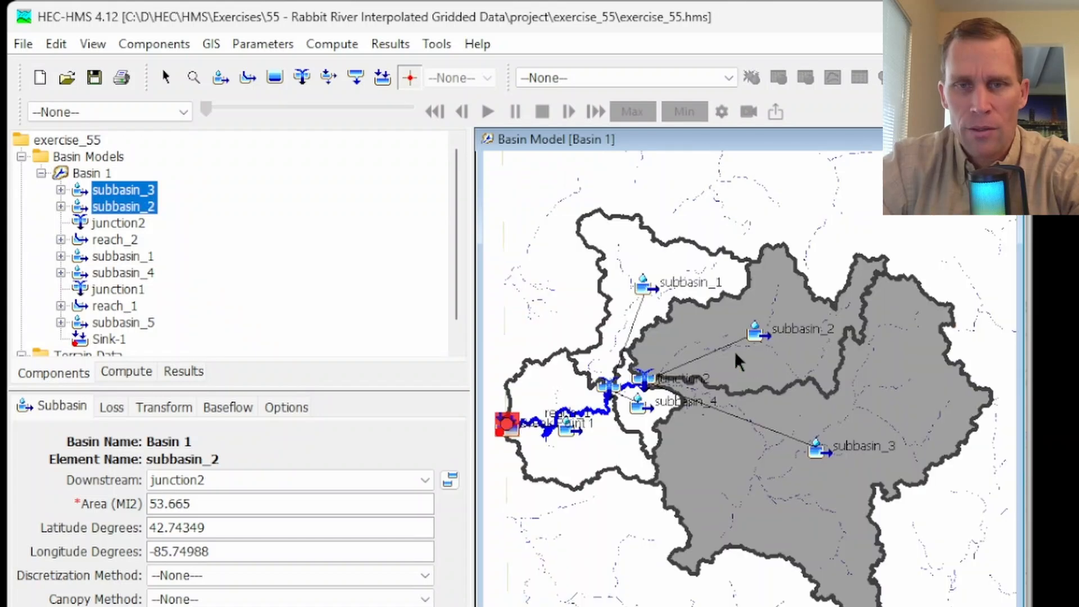
ctrl+click(625, 302)
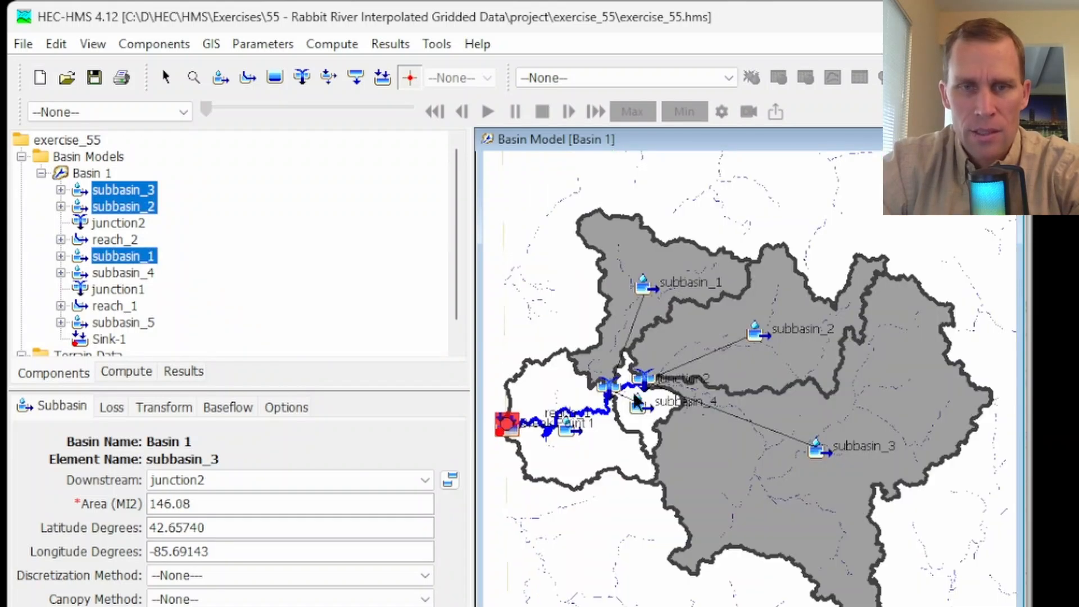
ctrl+click(635, 430)
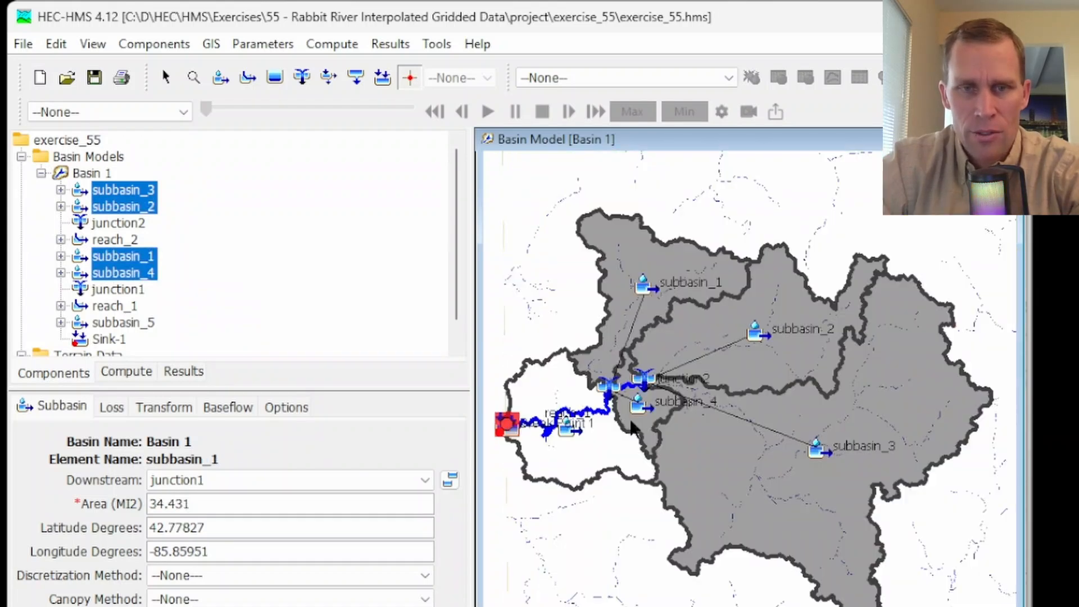
ctrl+click(593, 454)
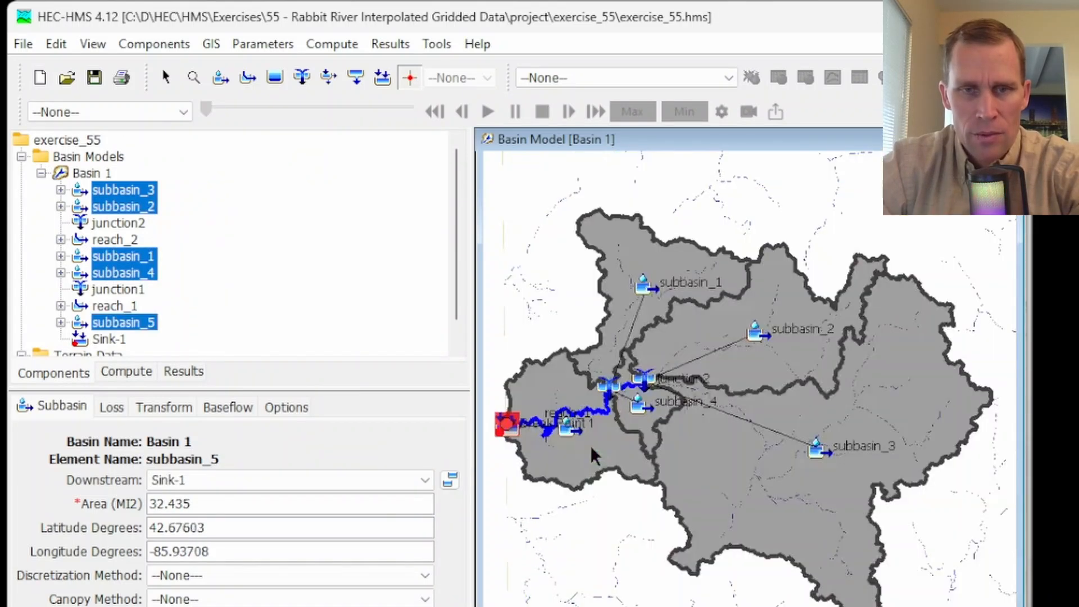
click(215, 49)
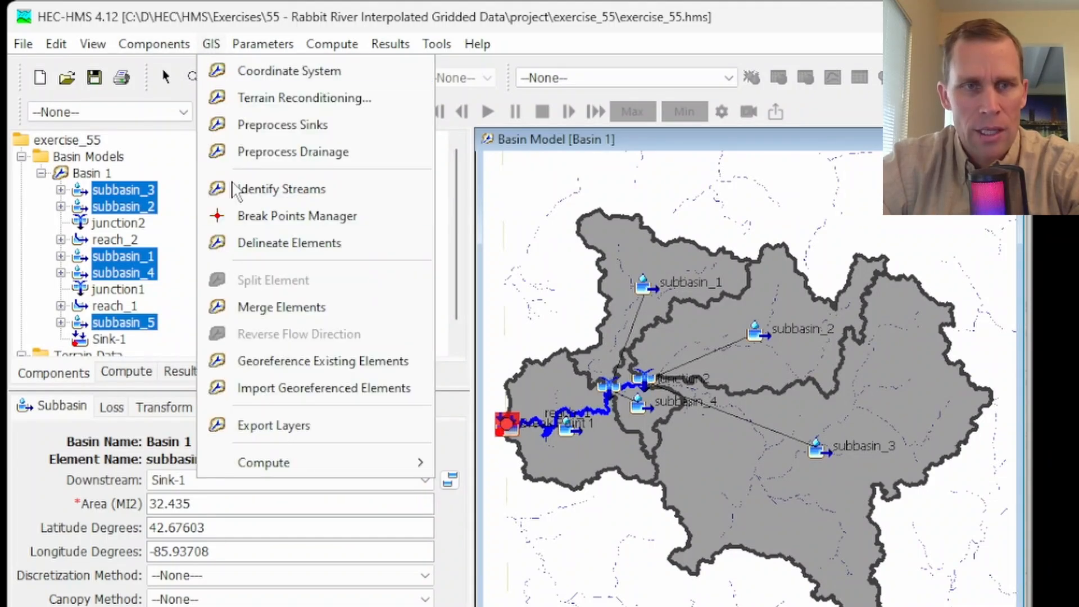
click(278, 308)
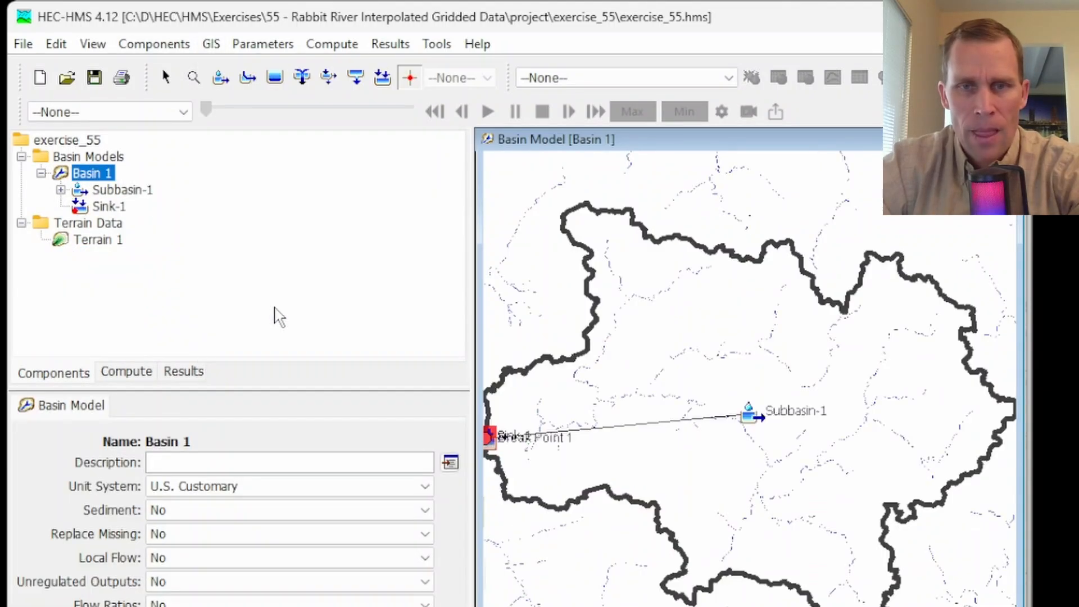
- Check the merged subbasin's area and the basin model's coordinate system definition
click(692, 346)
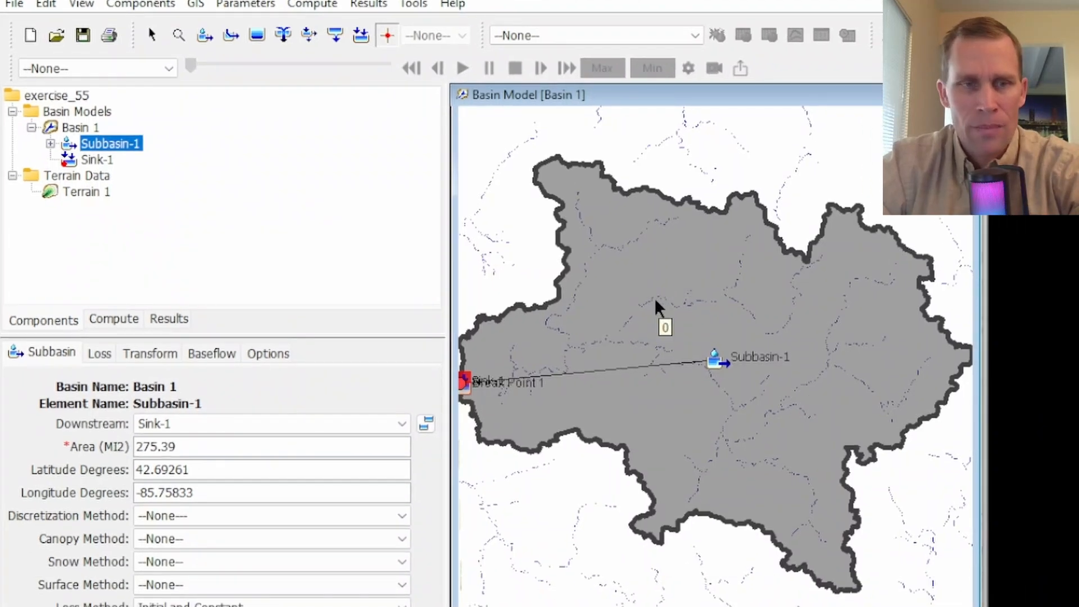
drag(194, 447, 112, 442)
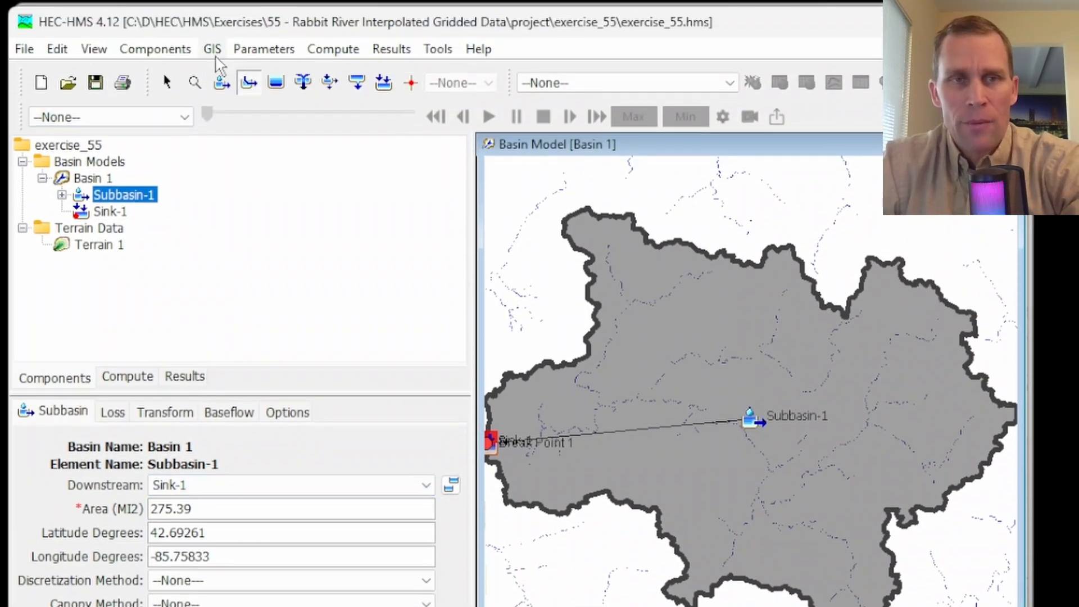
click(213, 48)
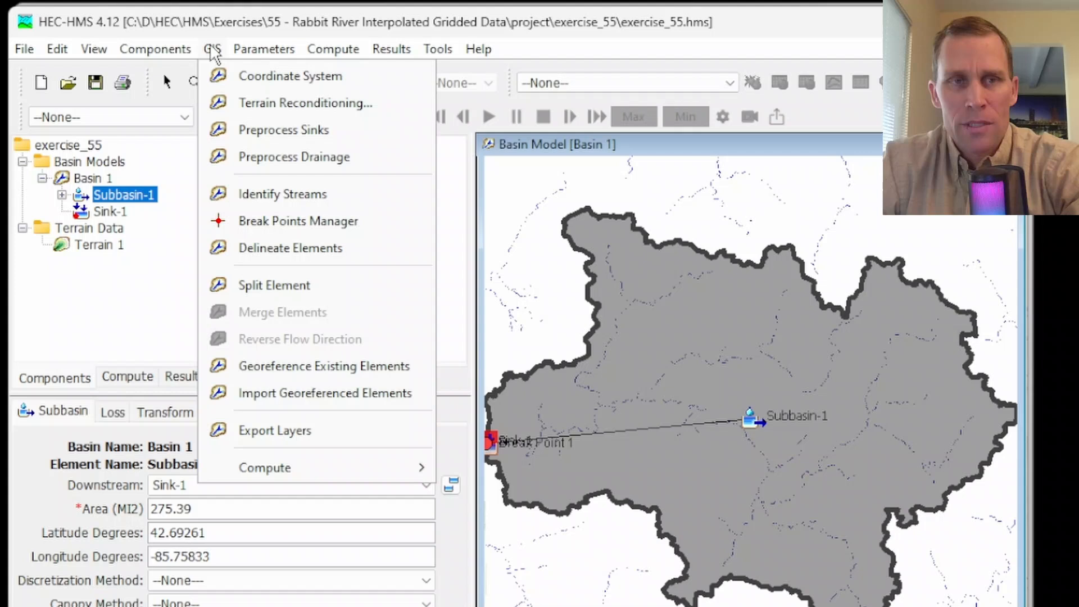
click(249, 82)
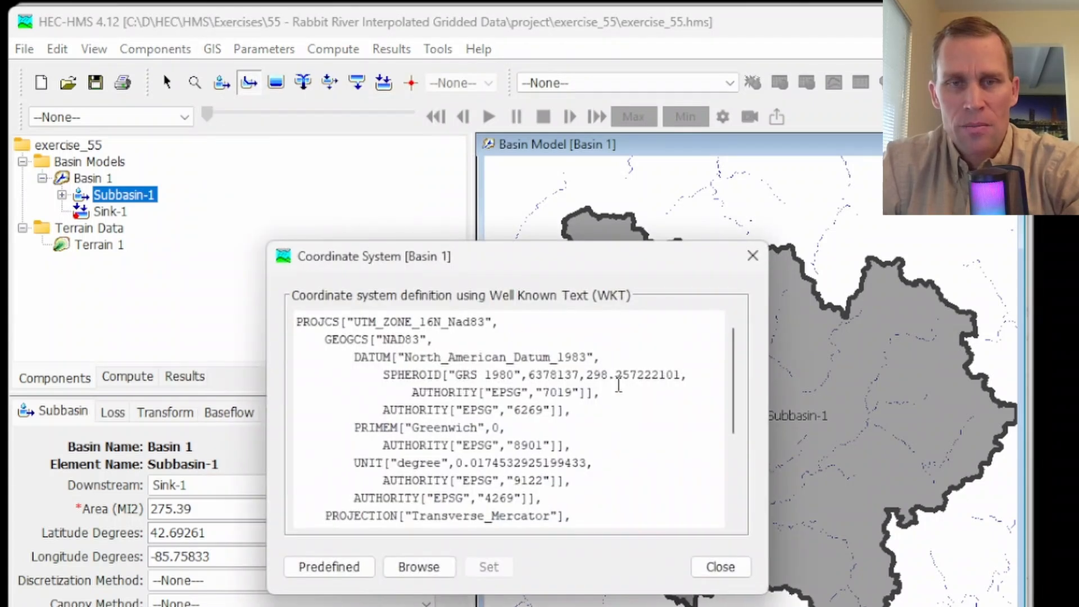
click(752, 256)
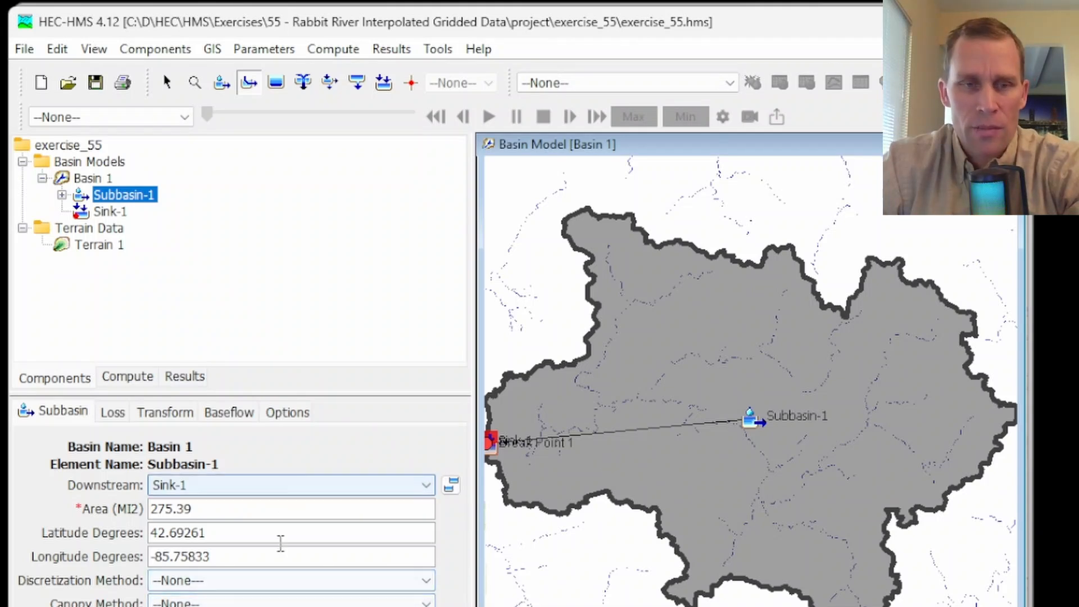
- Hide the Terrain and Identified Streams layers on the Basin 1 map
click(587, 547)
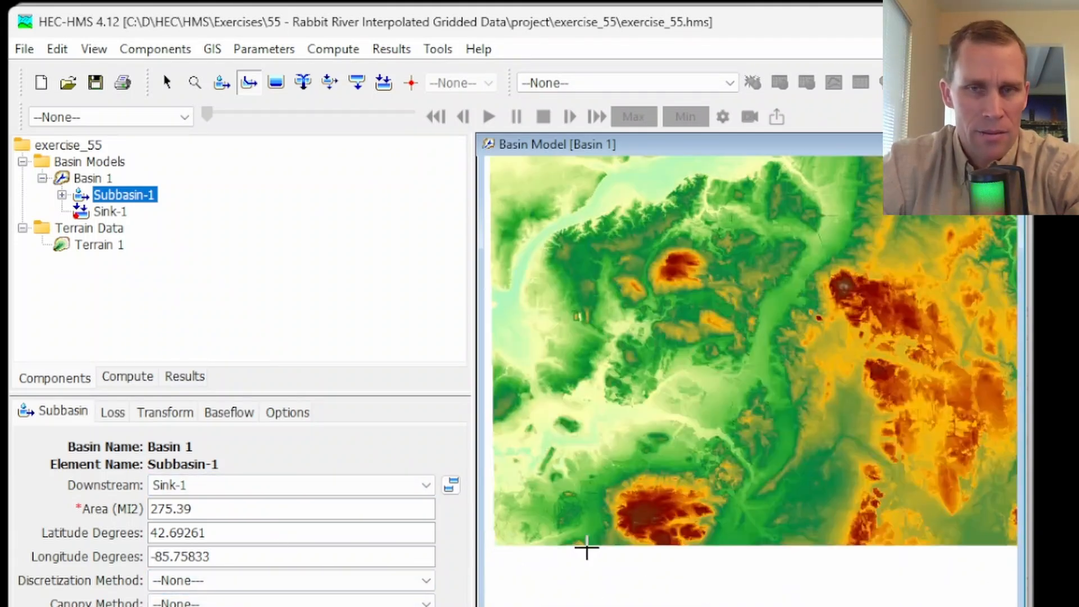
click(94, 49)
click(169, 75)
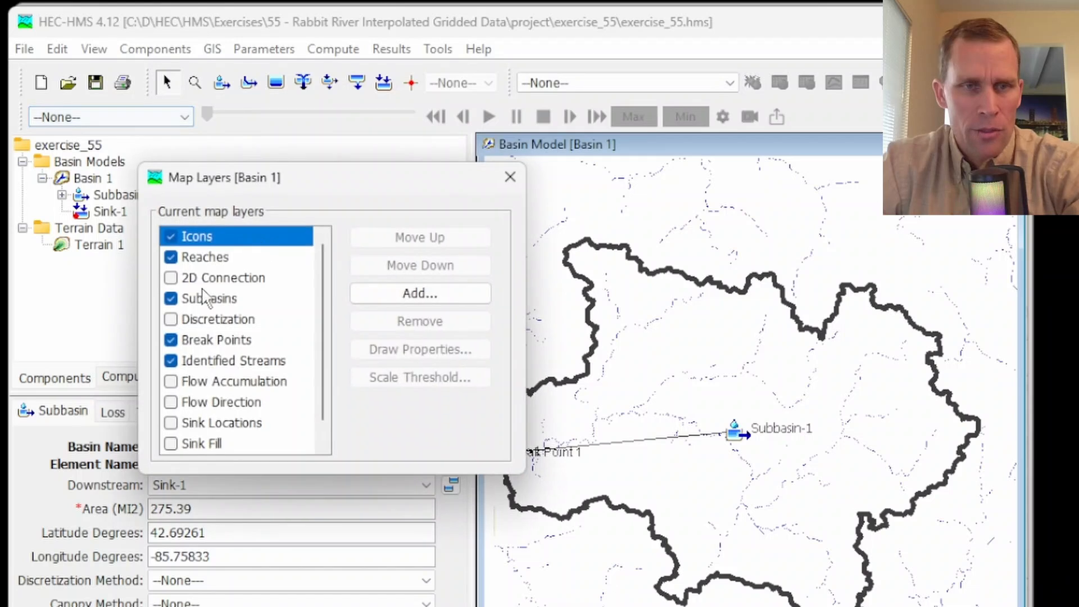
scroll(186, 427, down, 1)
click(172, 444)
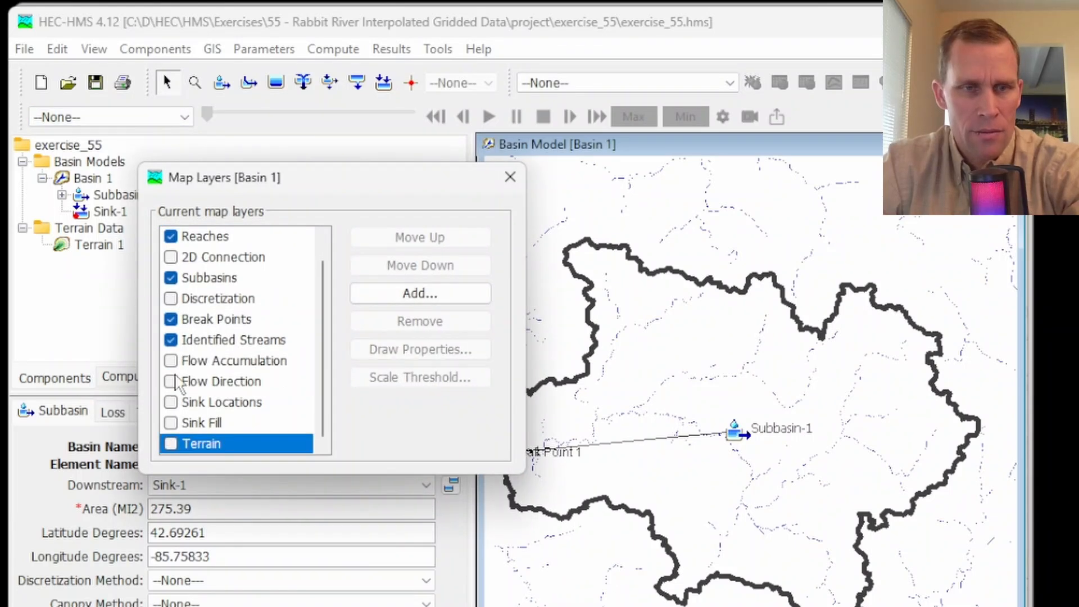
click(170, 341)
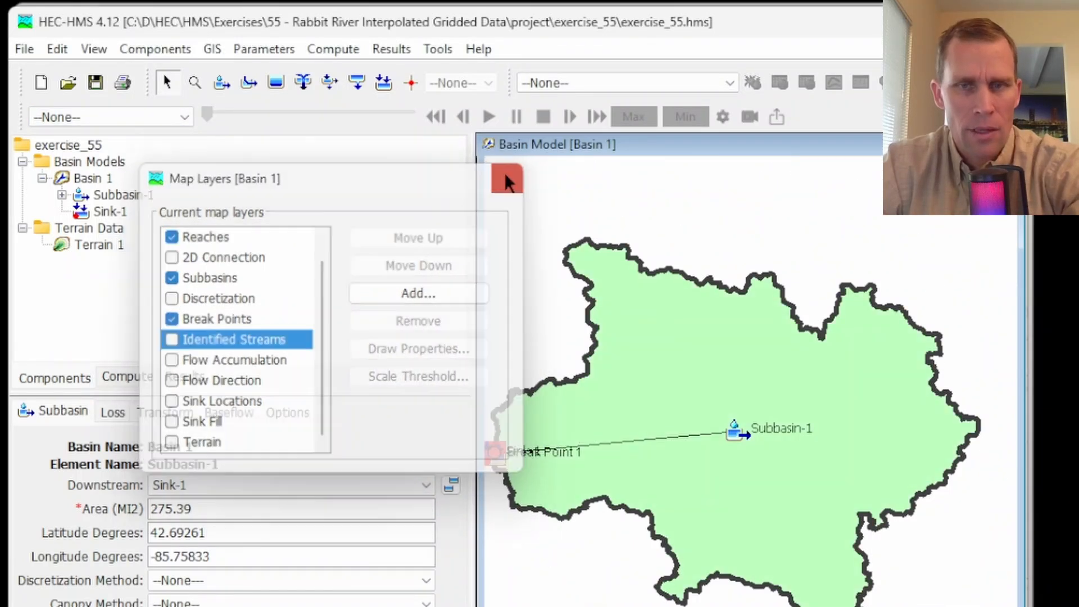
click(506, 173)
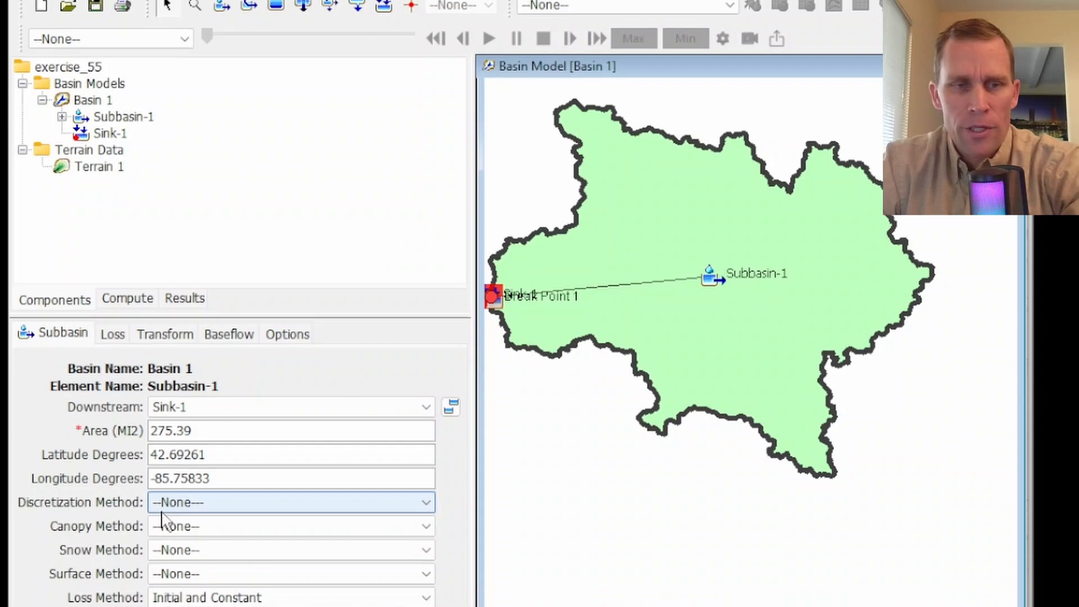
- Set Subbasin-1's discretization method to Structured, with projection UTM 16 N and cell size 500
click(201, 516)
click(209, 464)
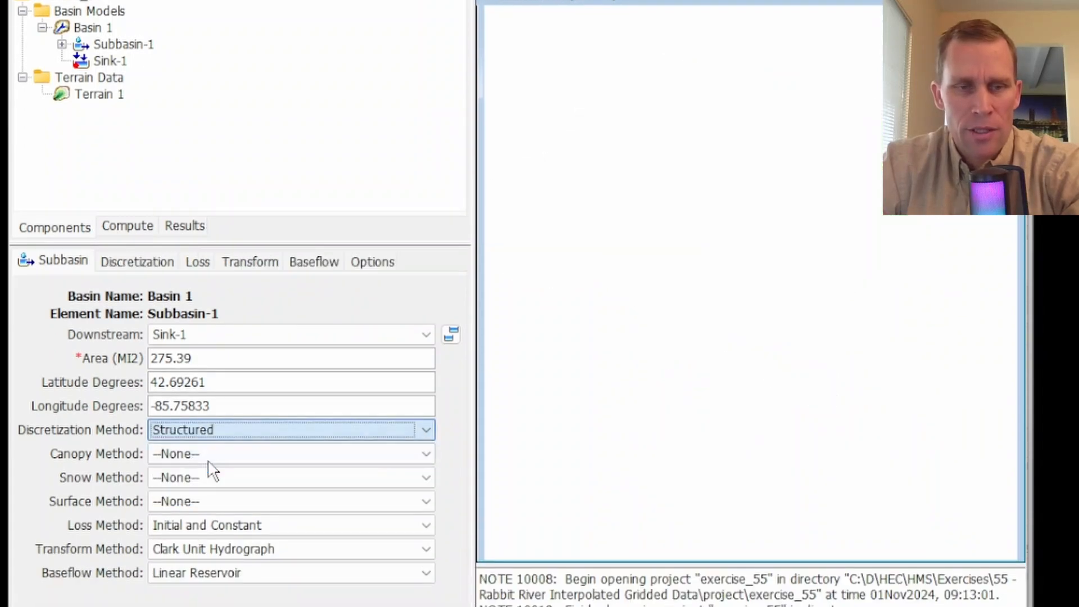
click(151, 264)
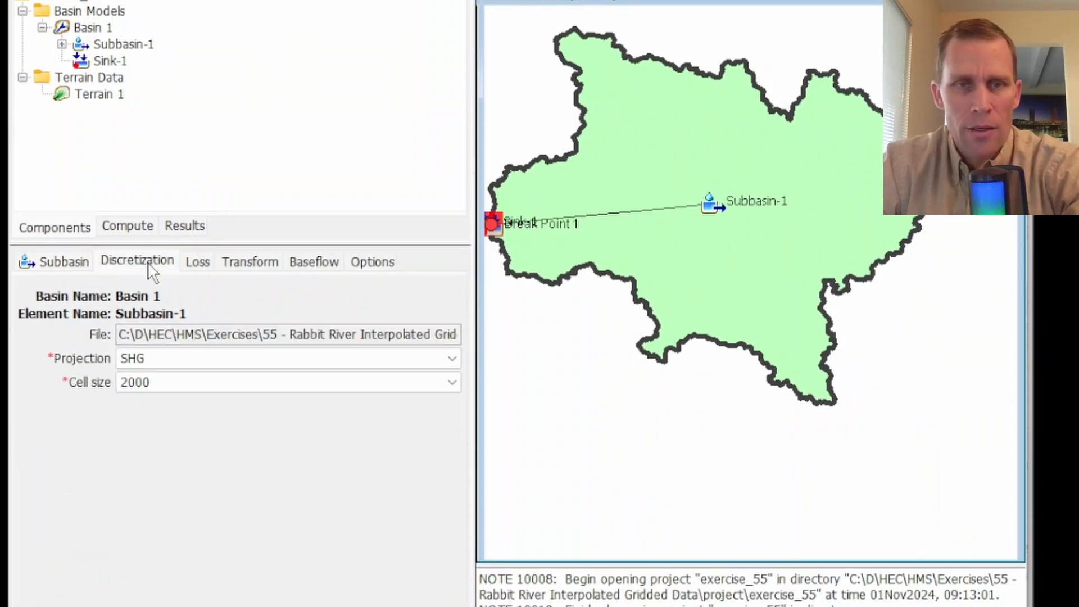
click(184, 363)
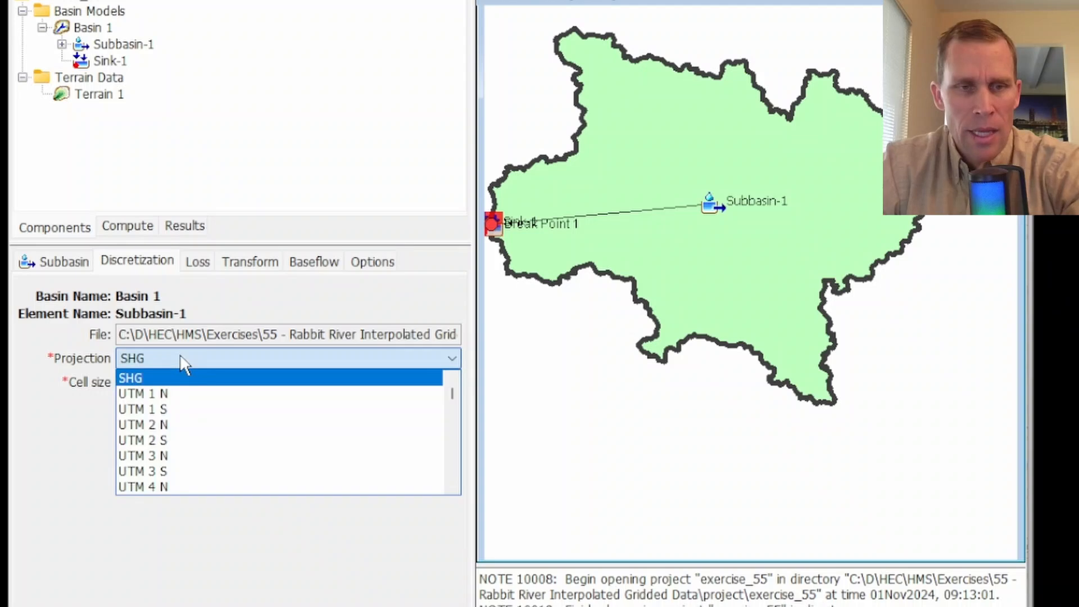
scroll(197, 433, down, 9)
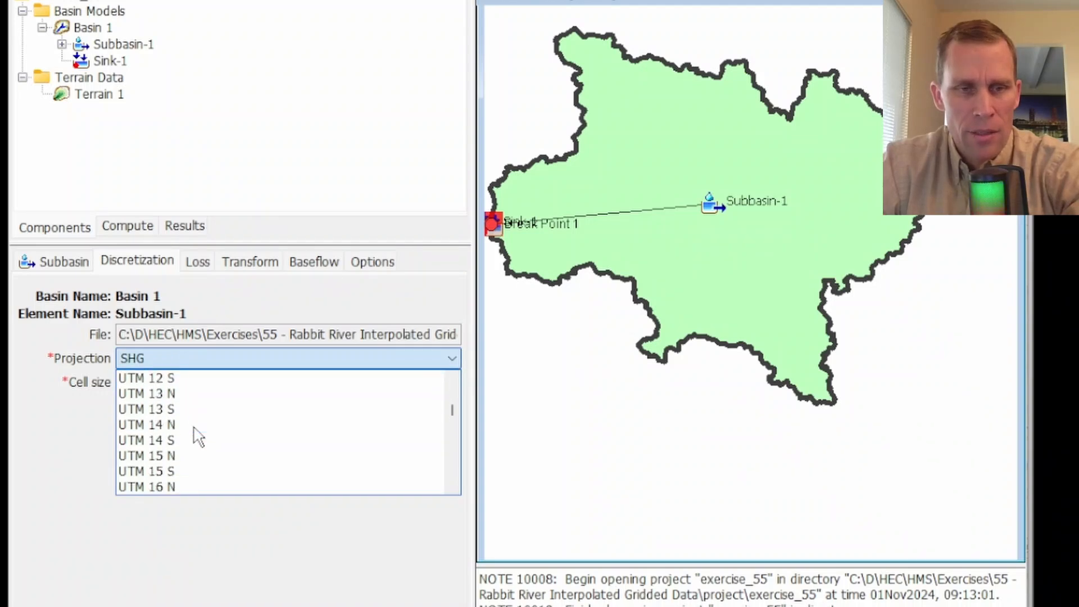
click(181, 443)
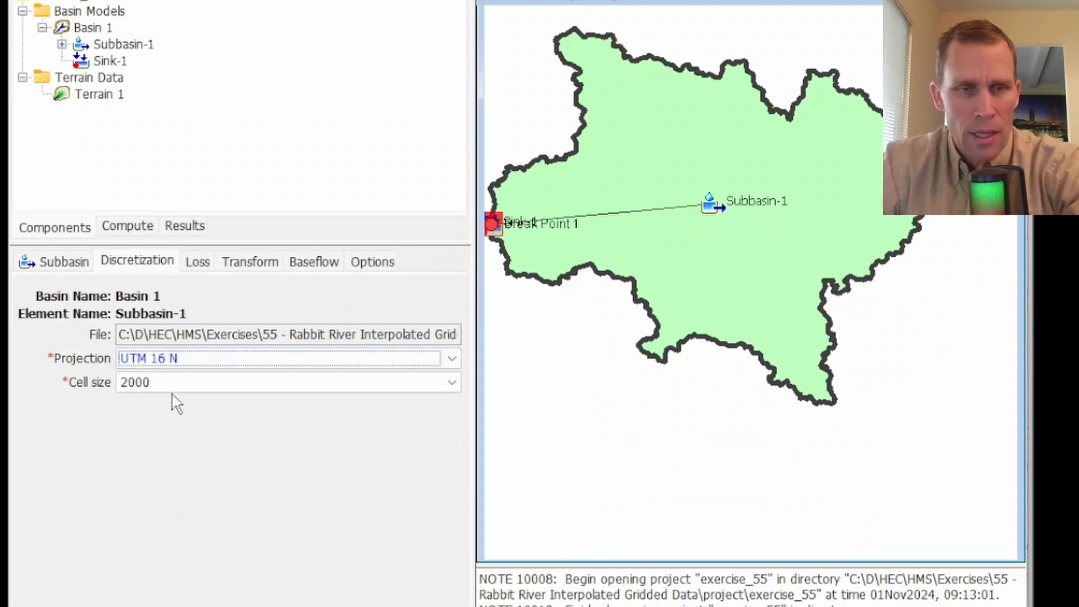
click(173, 384)
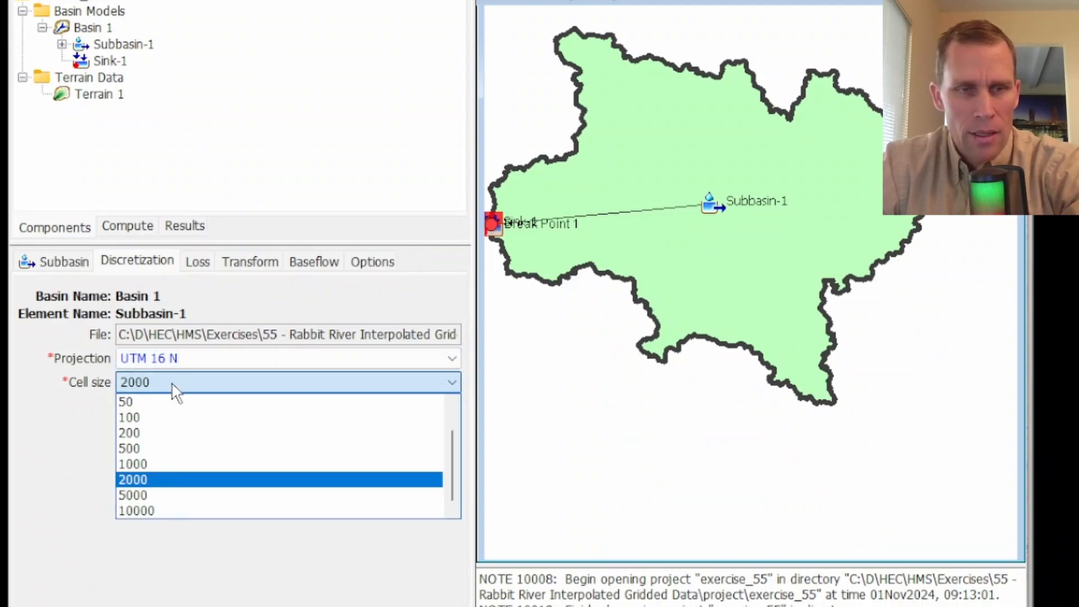
click(149, 448)
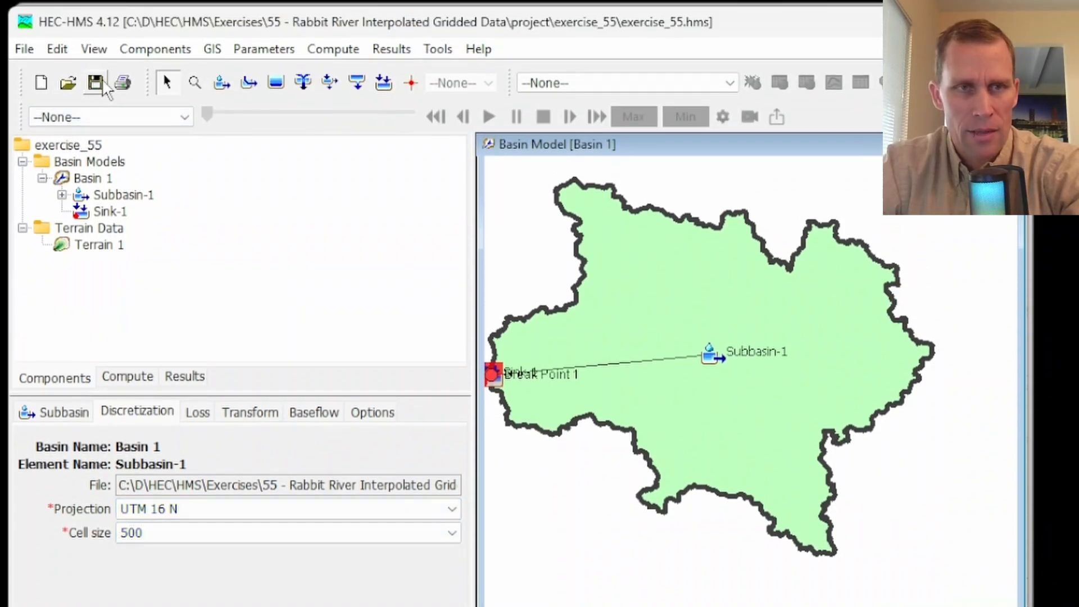
- Compute the grid cells for the structured discretization of Subbasin-1
click(213, 49)
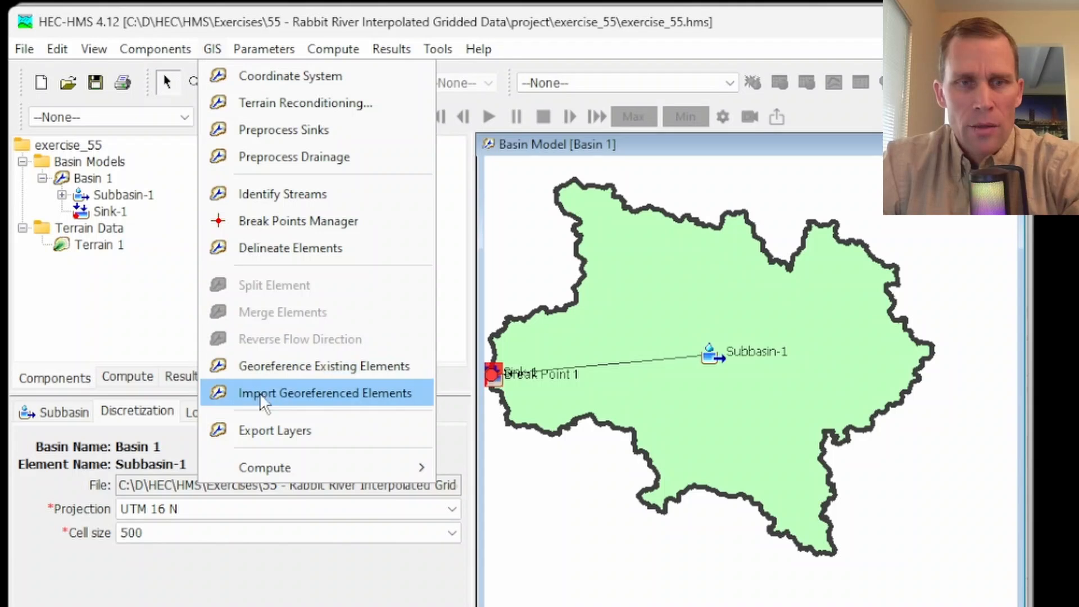
mouse_move(388, 468)
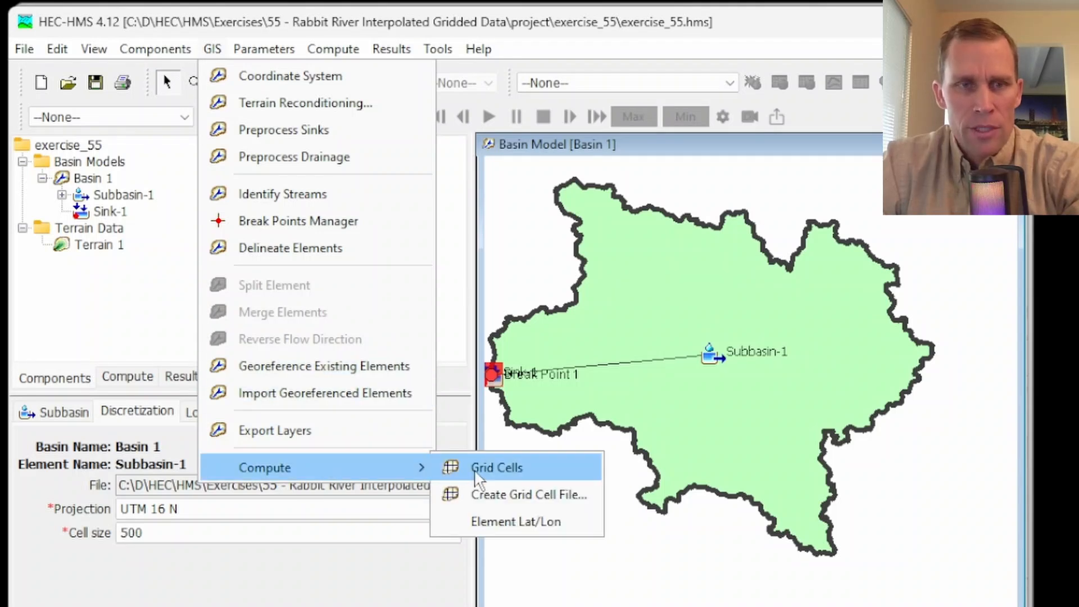
click(489, 470)
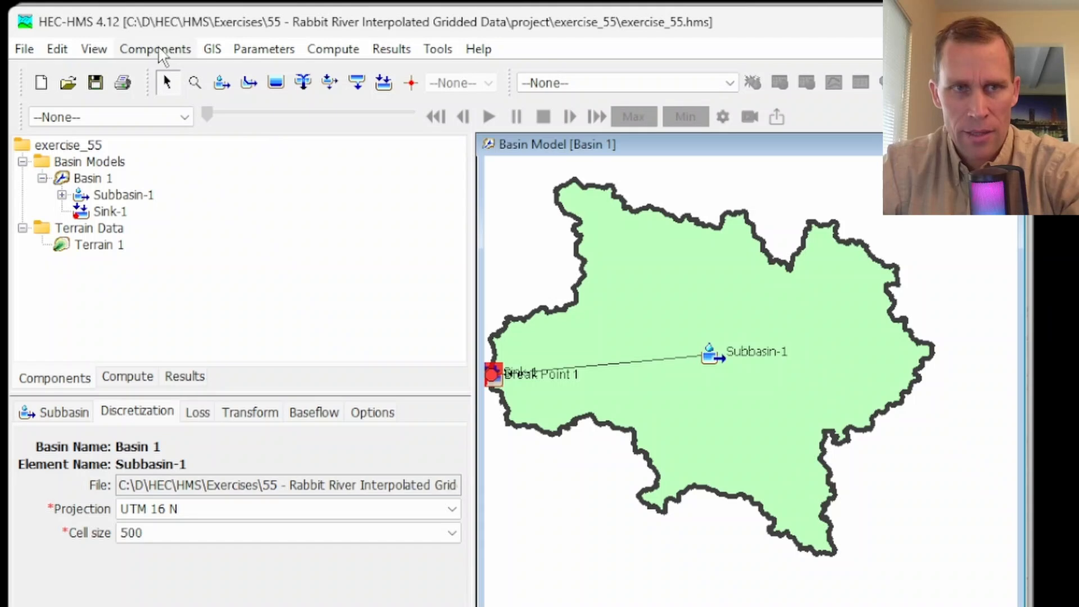
- Show the Discretization layer on the Basin 1 map to inspect the computed grid
click(93, 49)
click(121, 73)
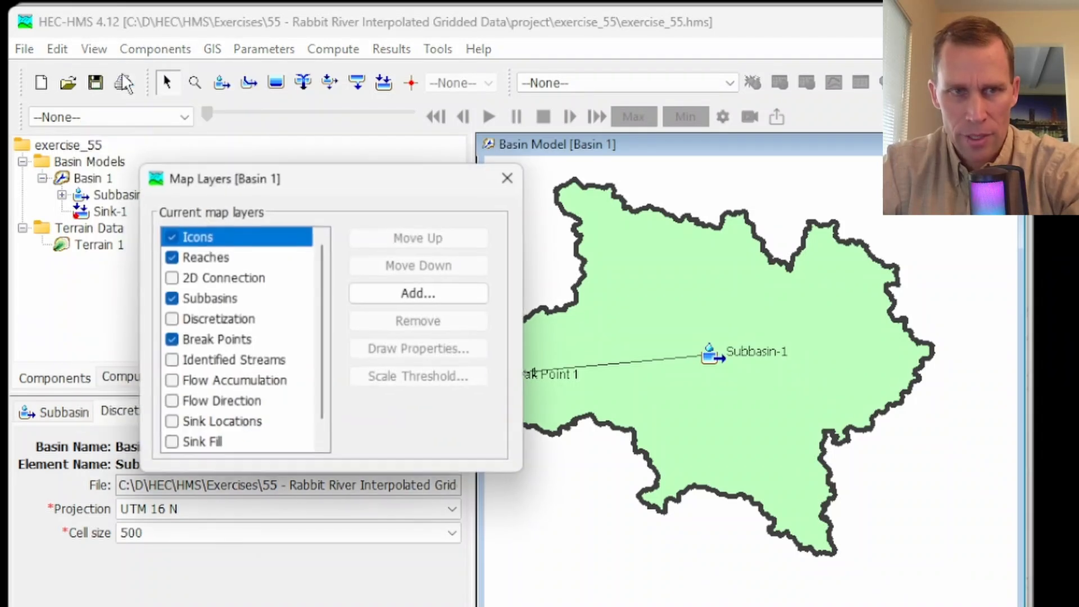
click(171, 319)
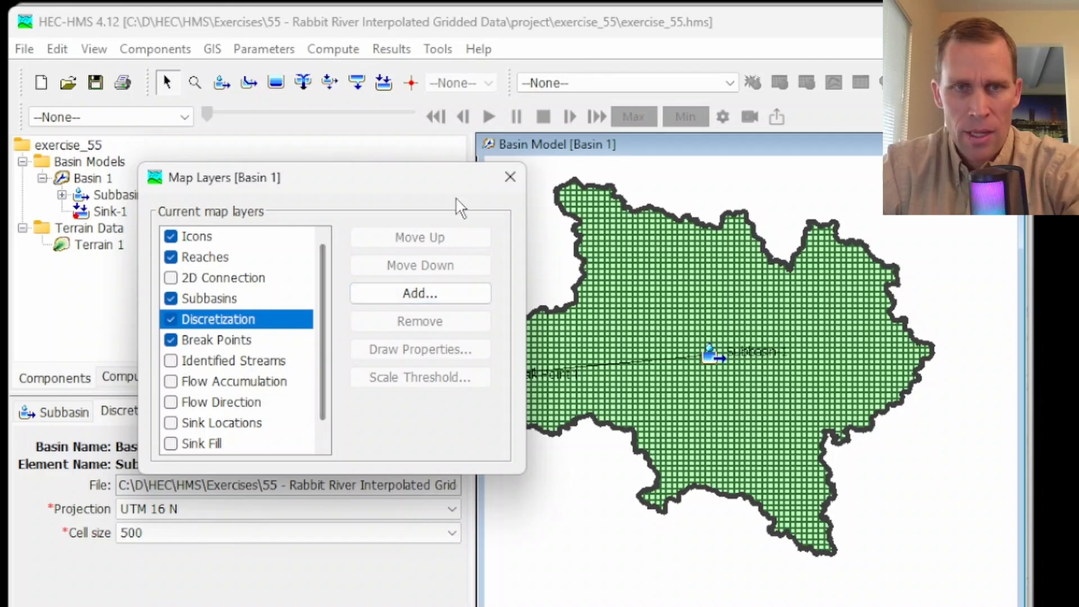
click(510, 177)
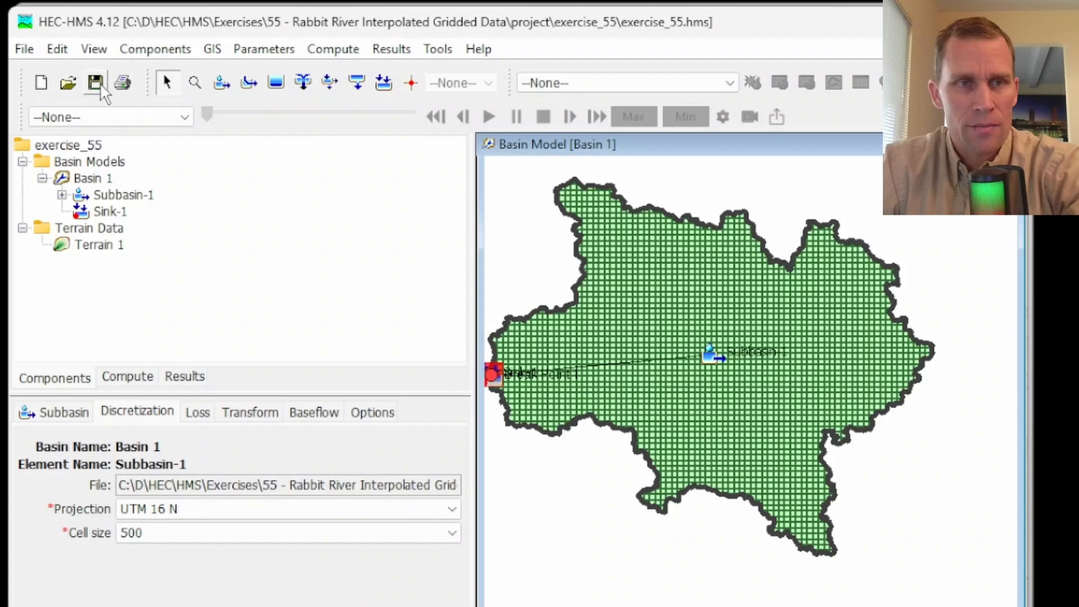
- Hide the Discretization layer on the Basin 1 map and close the layer settings
click(94, 51)
click(150, 76)
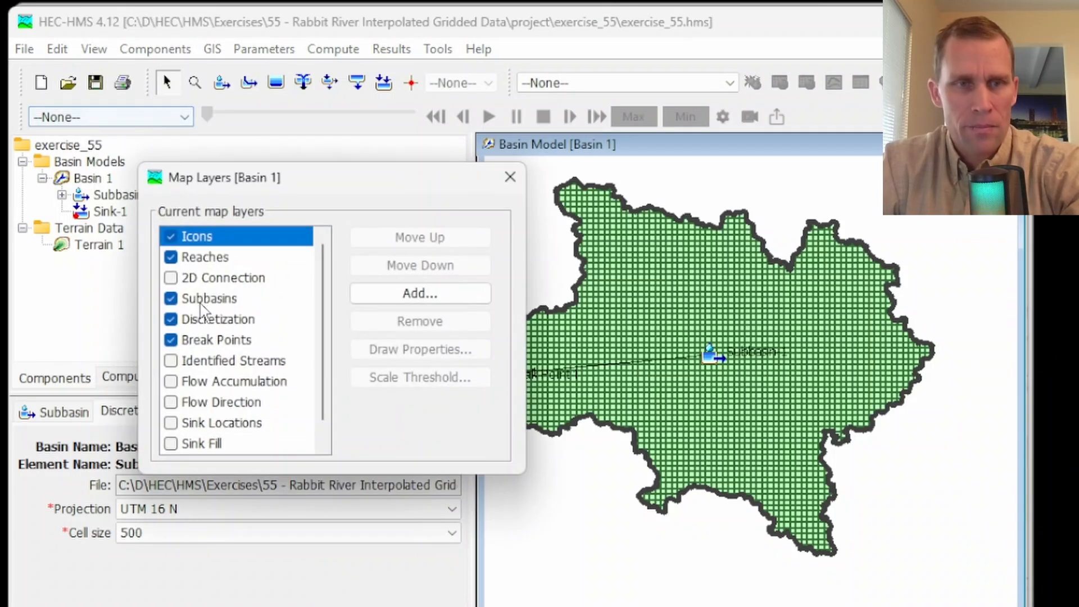
click(172, 320)
click(171, 320)
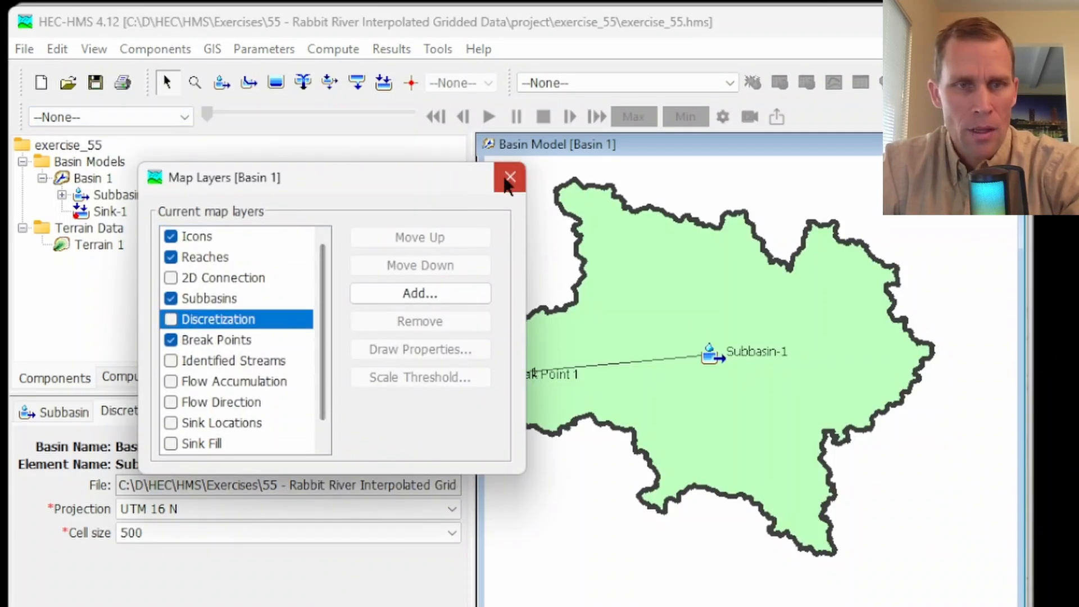
click(510, 177)
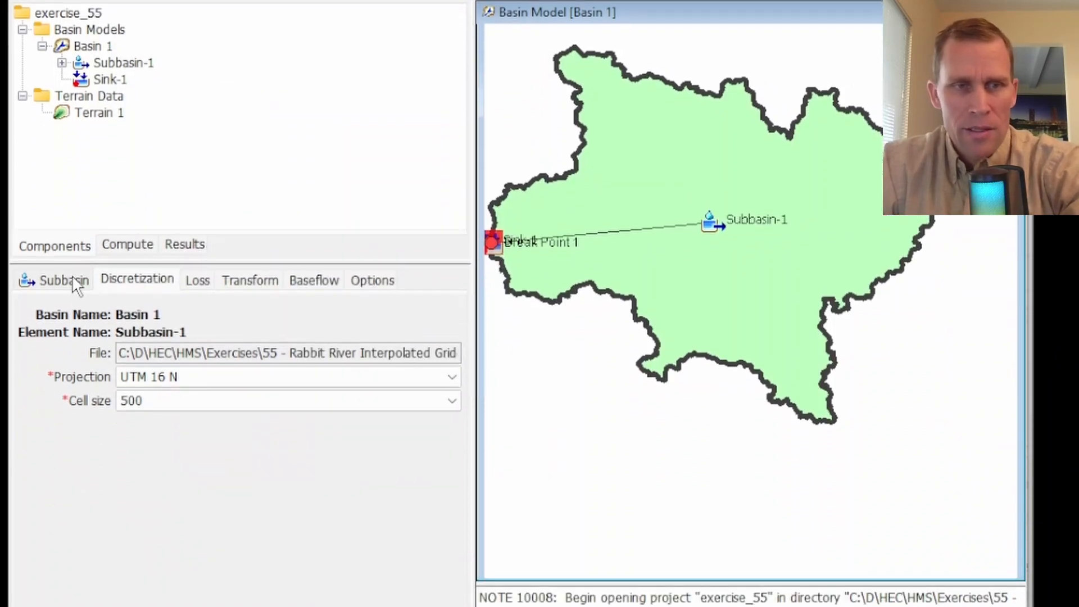
- Set both the loss method and the baseflow method of Subbasin-1 to None
click(73, 281)
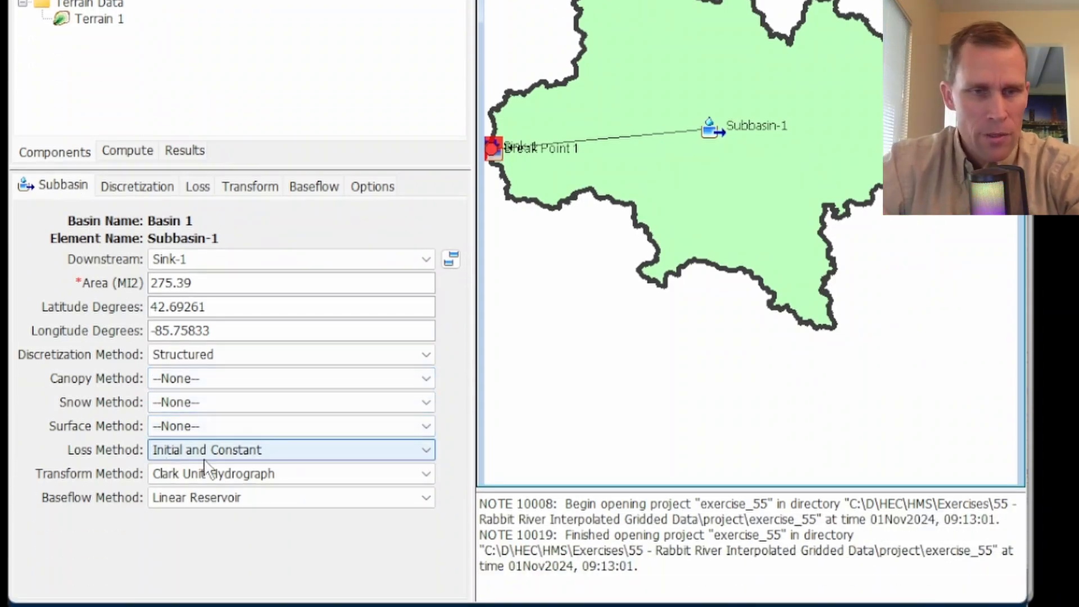
click(204, 460)
scroll(215, 464, up, 2)
click(207, 464)
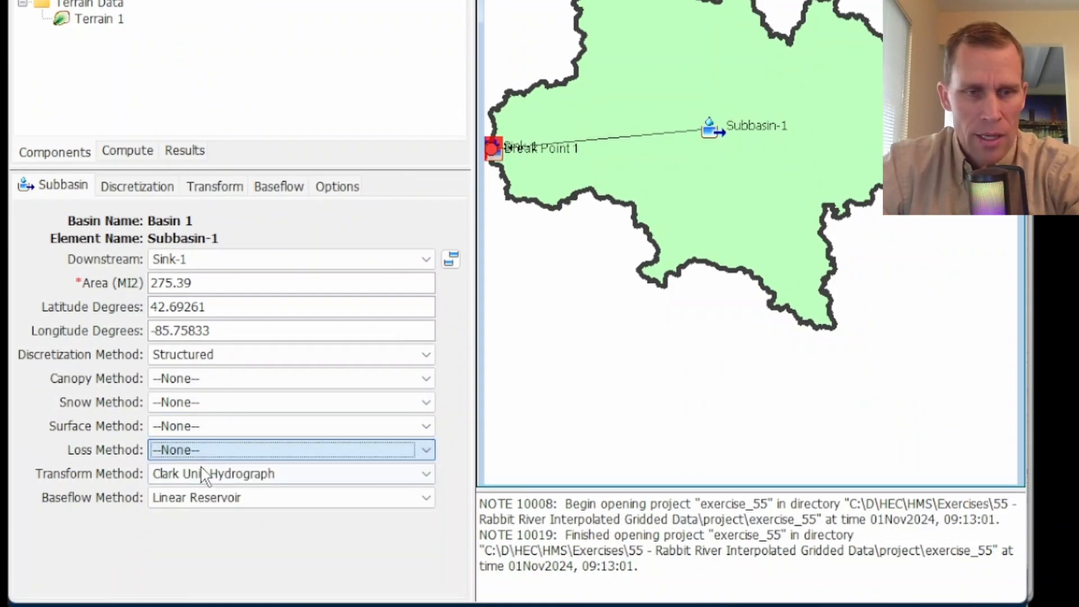
click(217, 500)
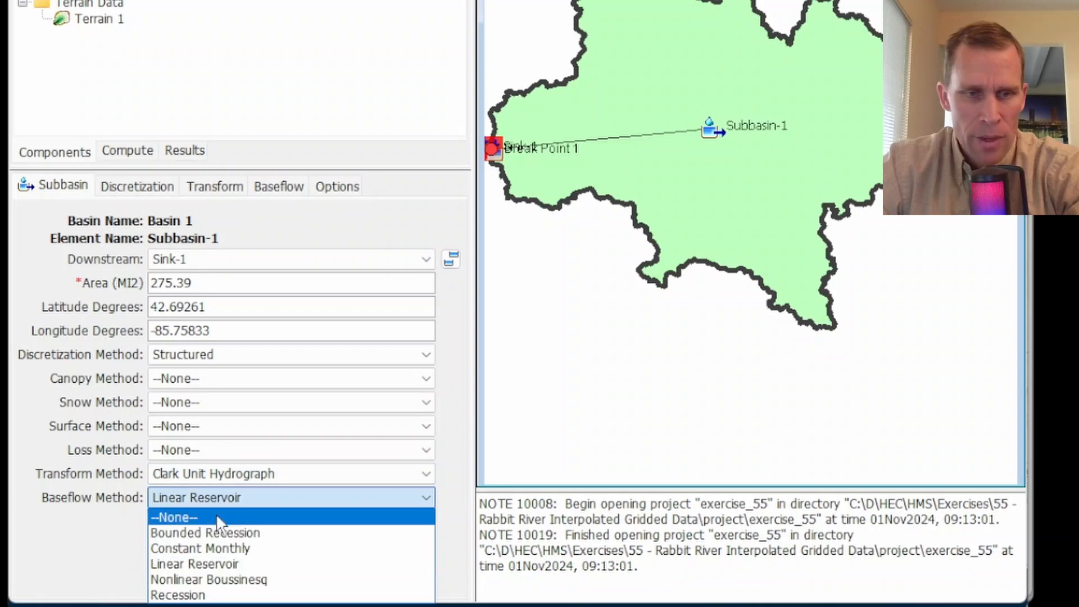
click(216, 515)
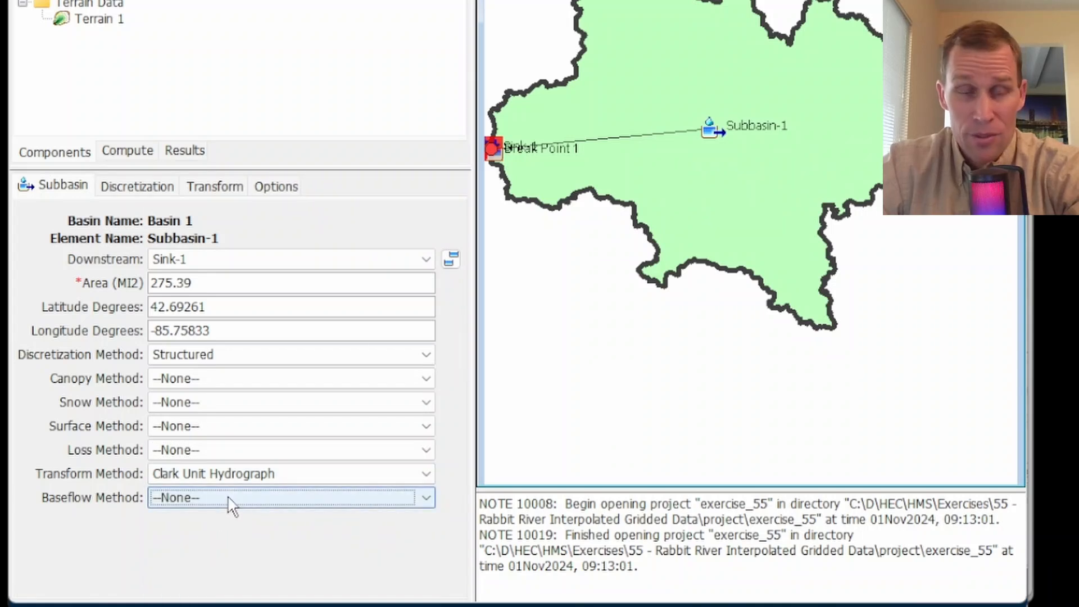
- Set Subbasin-1's transform method to ModClark
click(243, 475)
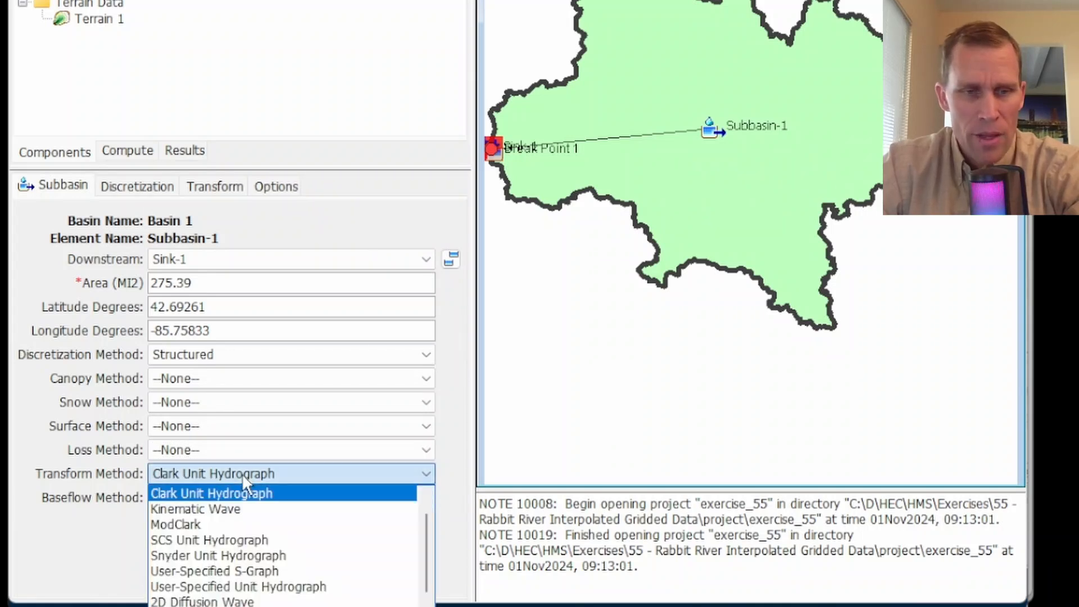
click(204, 531)
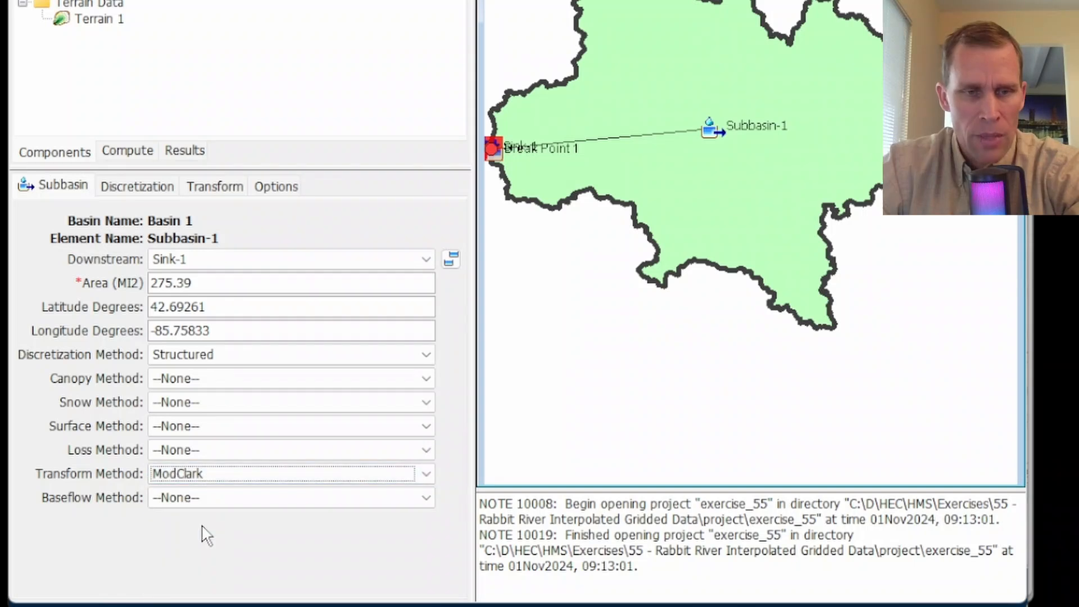
click(249, 484)
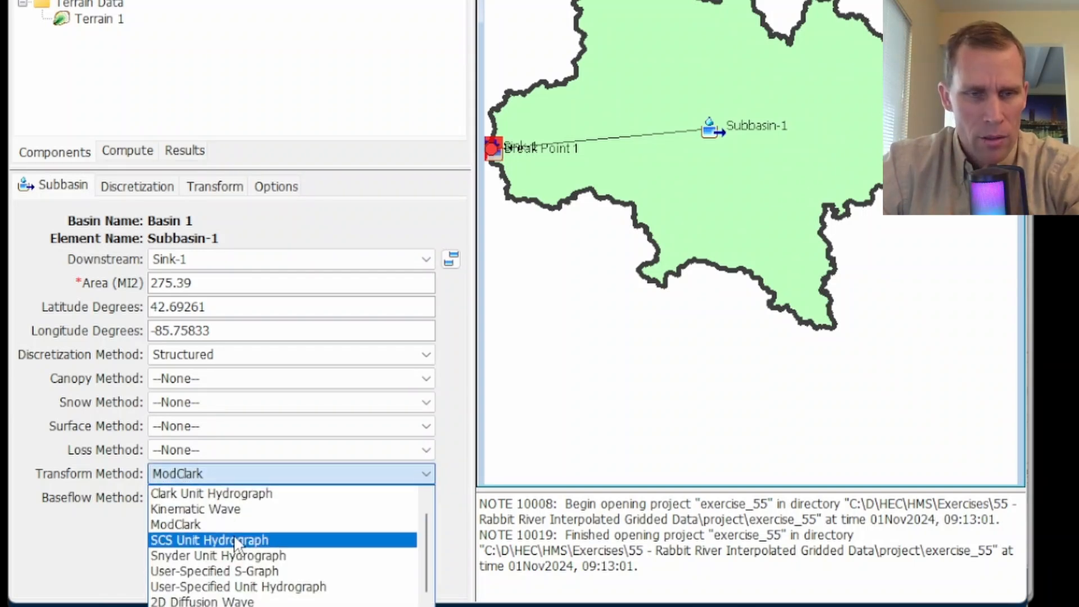
scroll(234, 535, up, 1)
scroll(220, 518, down, 1)
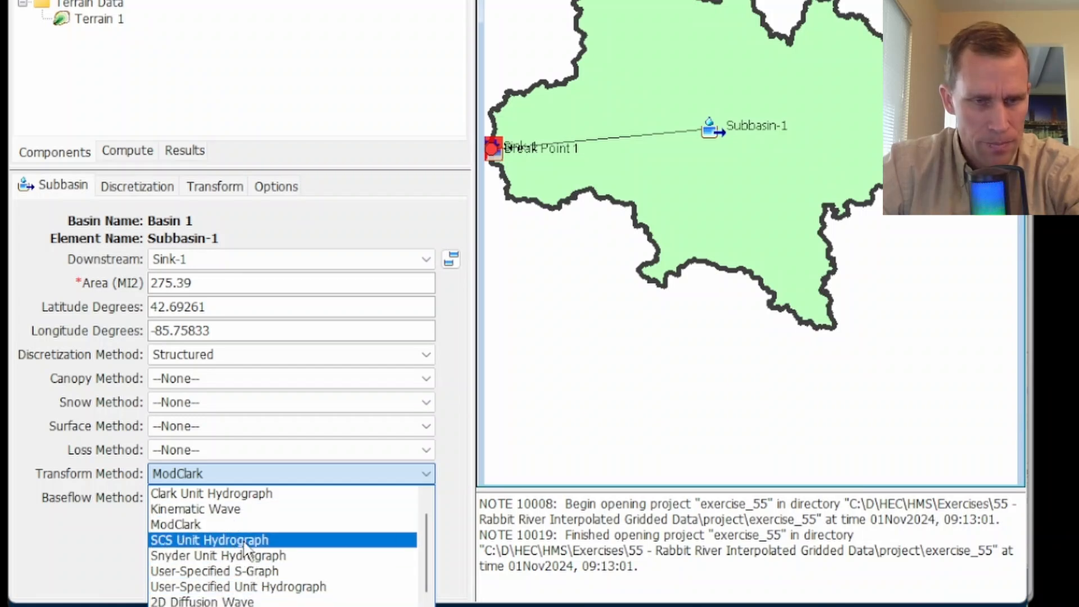
click(230, 525)
- Set Subbasin-1's ModClark time of concentration to 10 hr and storage coefficient to 10 hr, and save the project
click(222, 188)
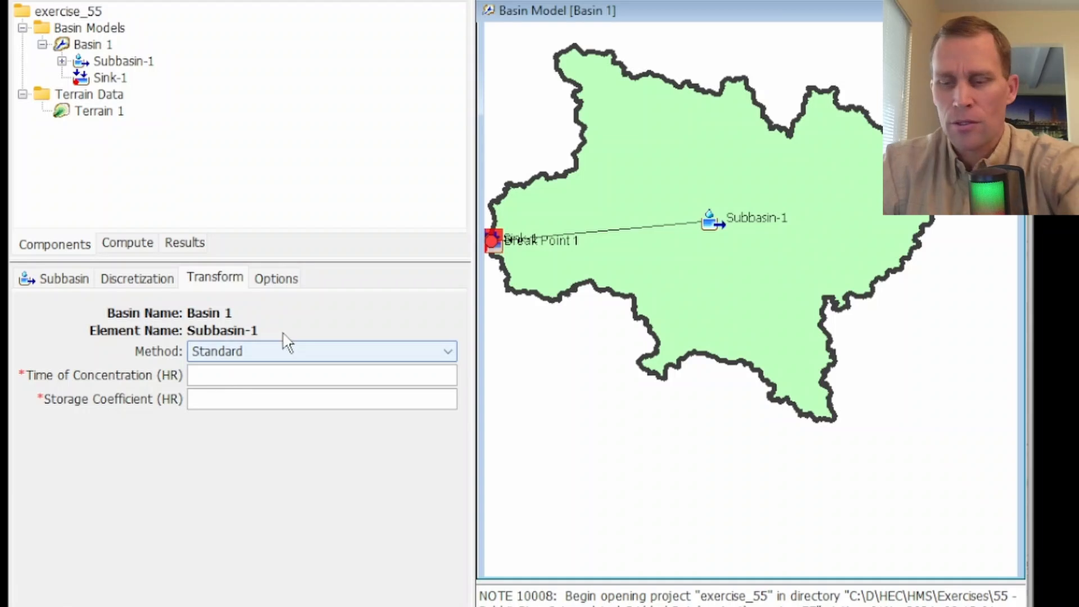
click(281, 380)
text(10)
click(262, 401)
text(10)
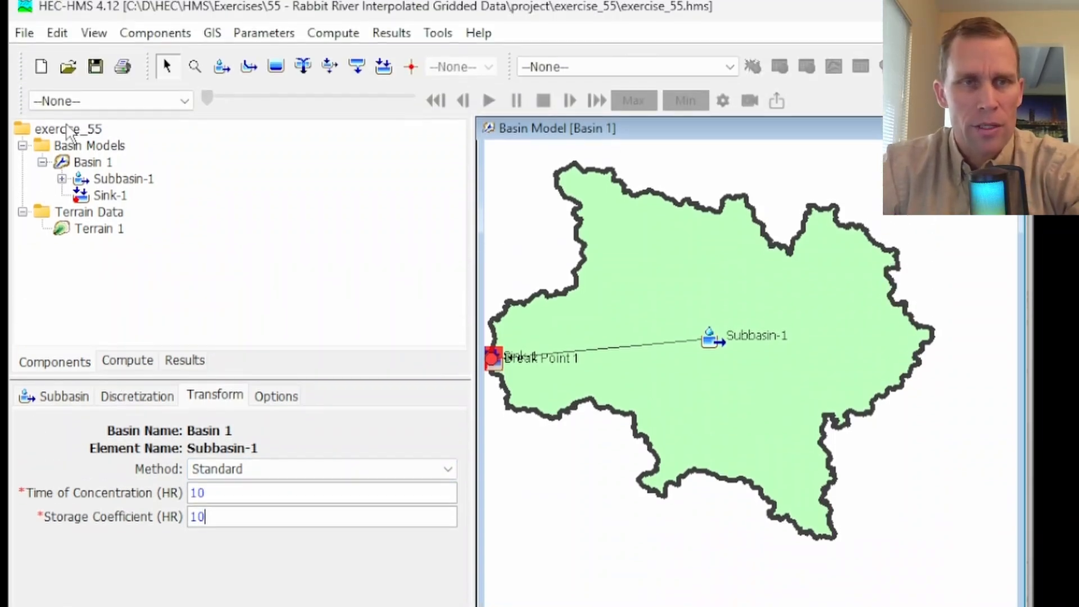
click(97, 85)
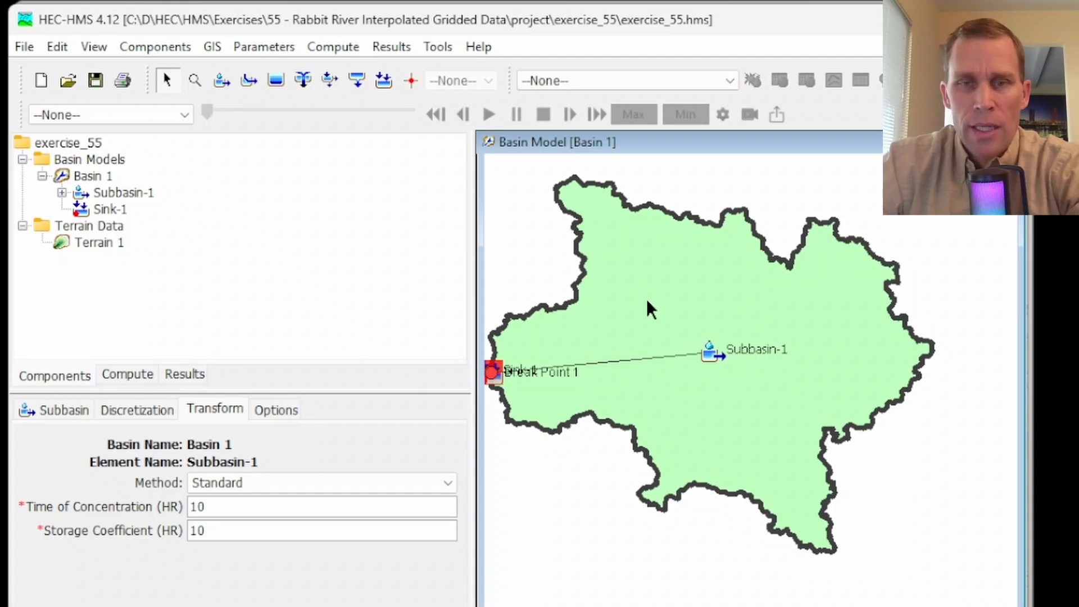
- Create a precipitation gage named Gage 1 in the time-series data and close the data manager
mouse_move(647, 302)
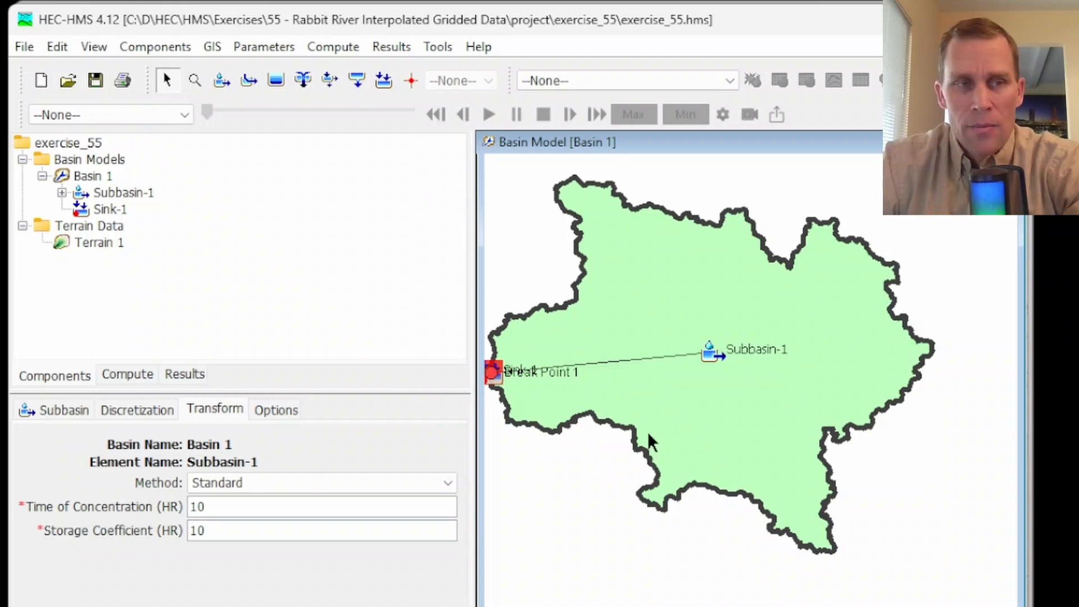
mouse_move(648, 432)
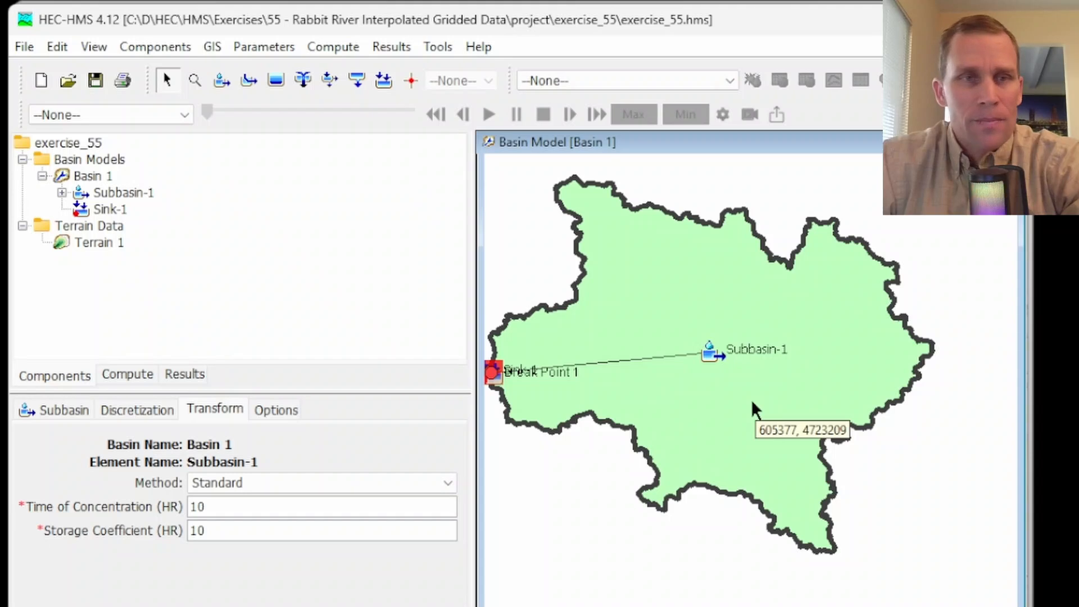
click(160, 47)
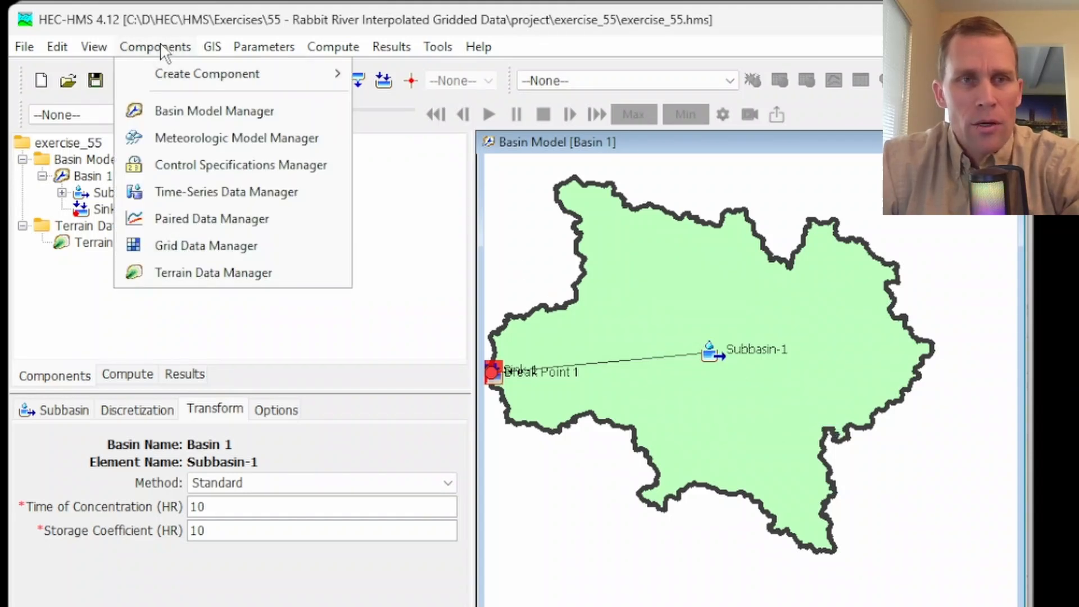
click(203, 192)
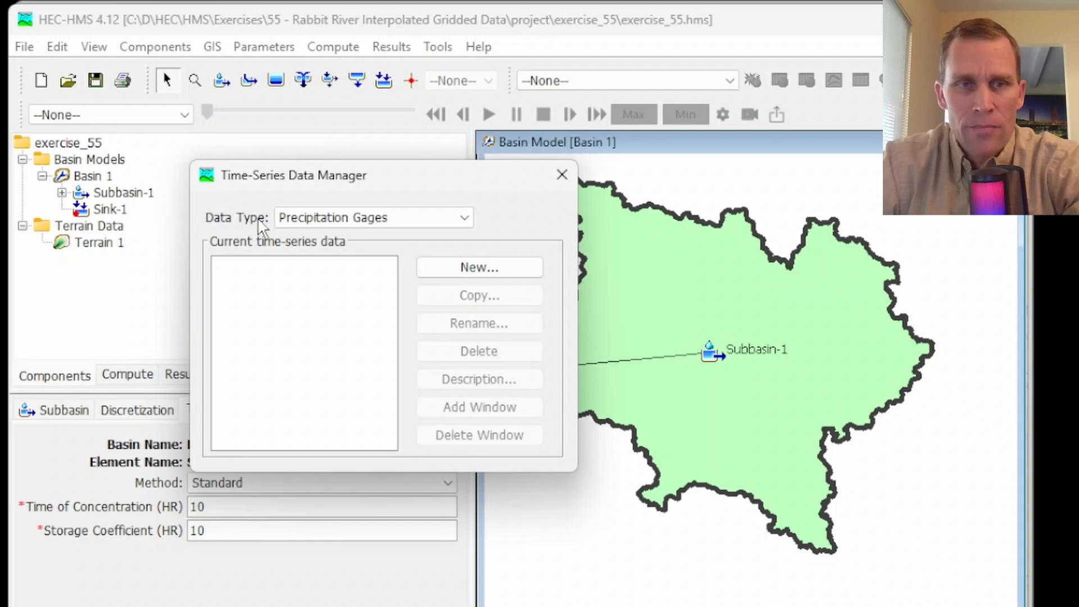
click(409, 220)
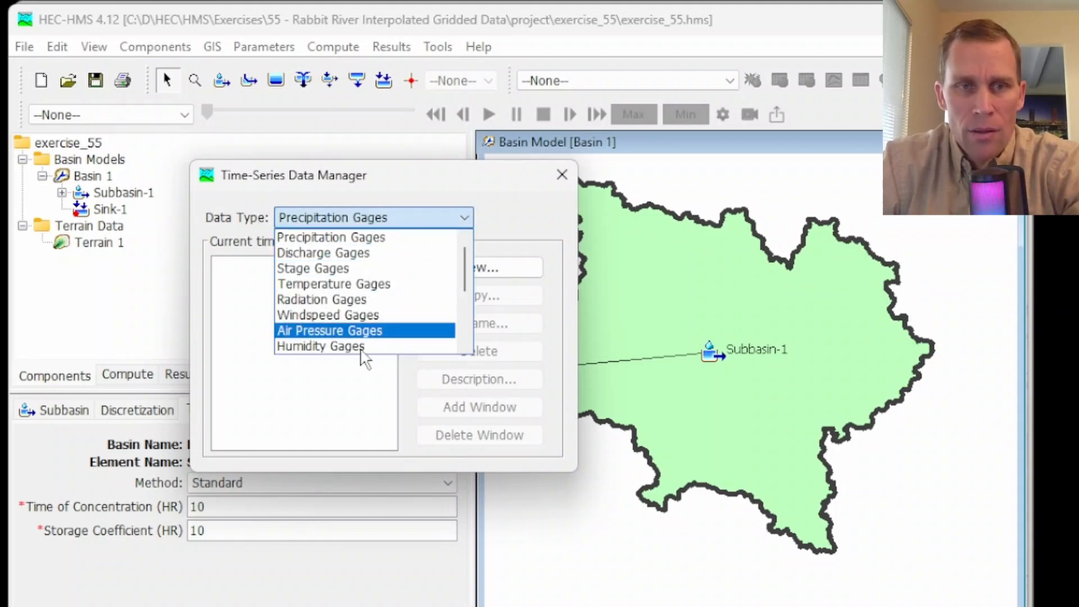
click(373, 239)
click(479, 268)
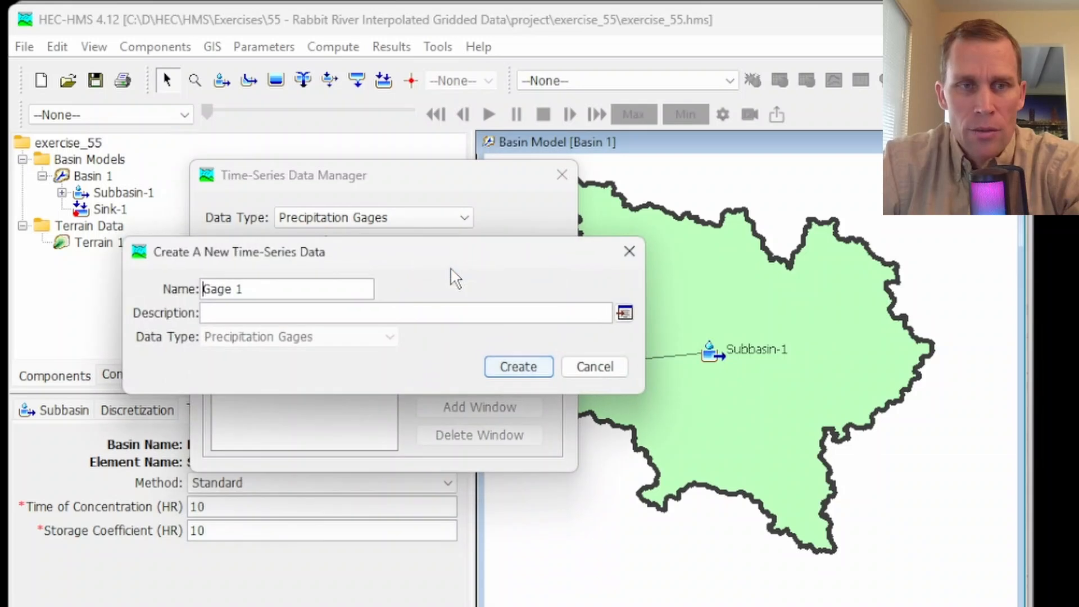
click(513, 367)
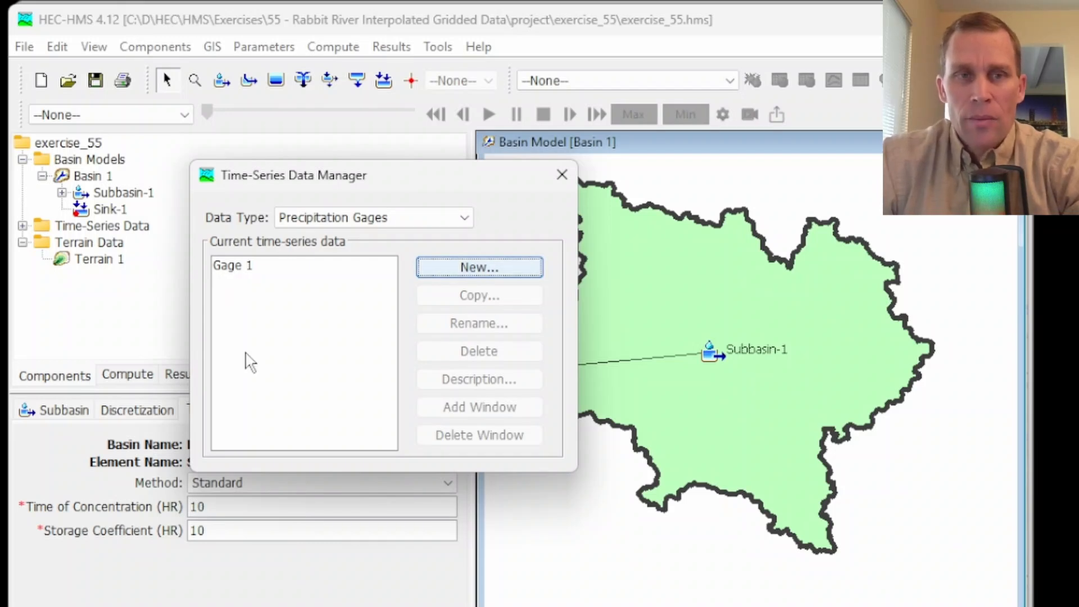
click(561, 175)
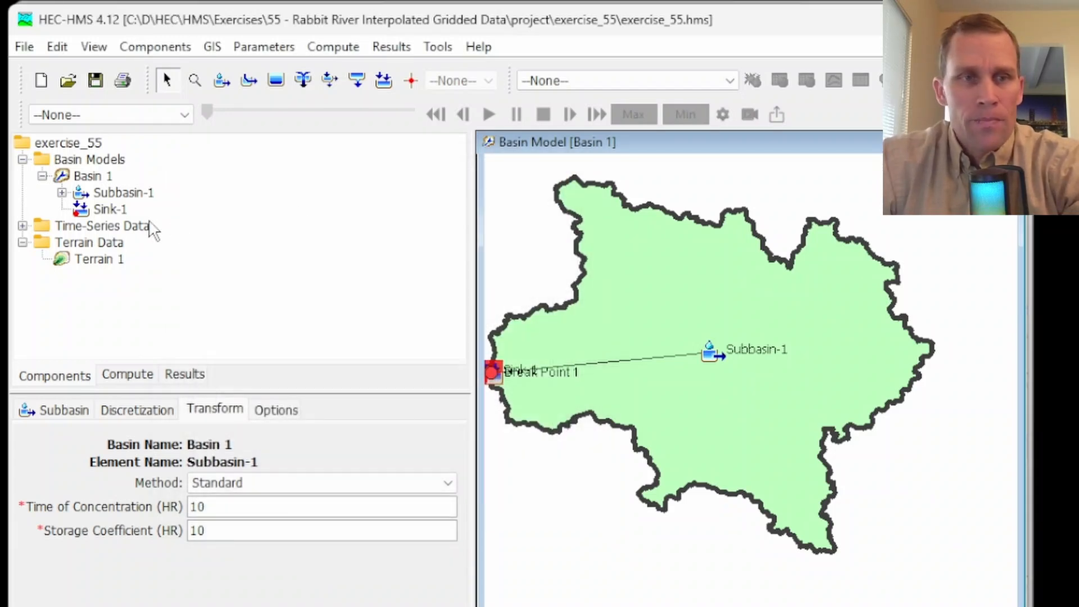
- Set the data source of precipitation Gage 1 to Single Record HEC-DSS and save the project
click(22, 226)
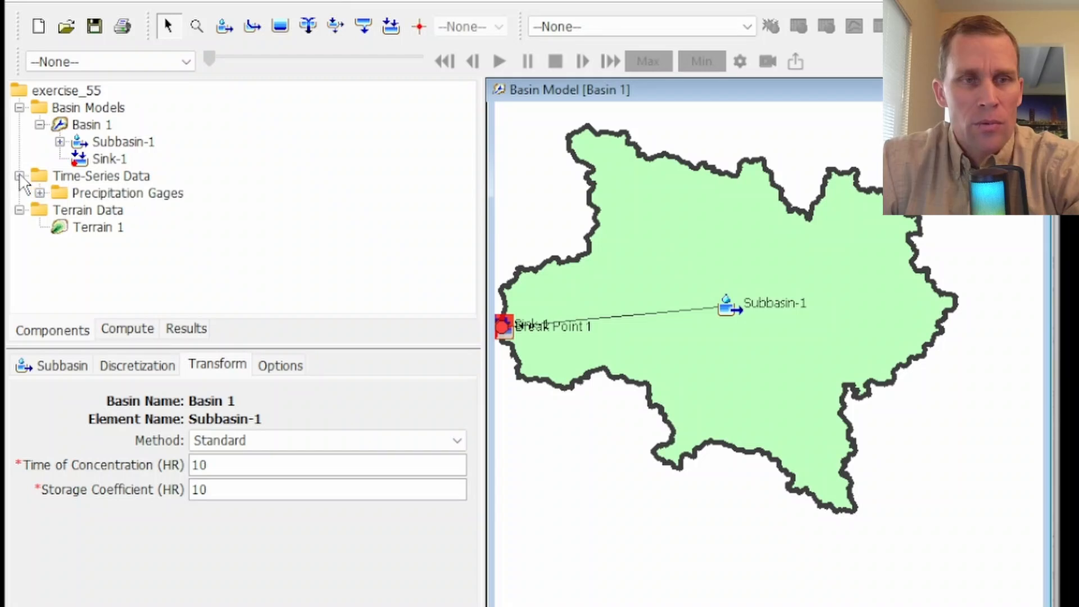
click(39, 194)
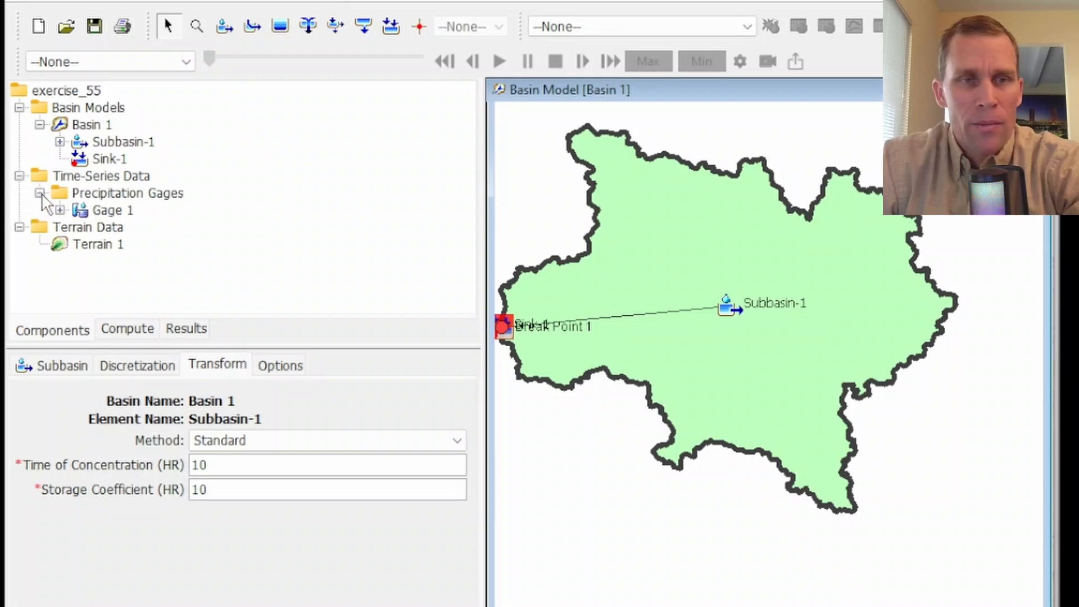
click(109, 211)
click(331, 449)
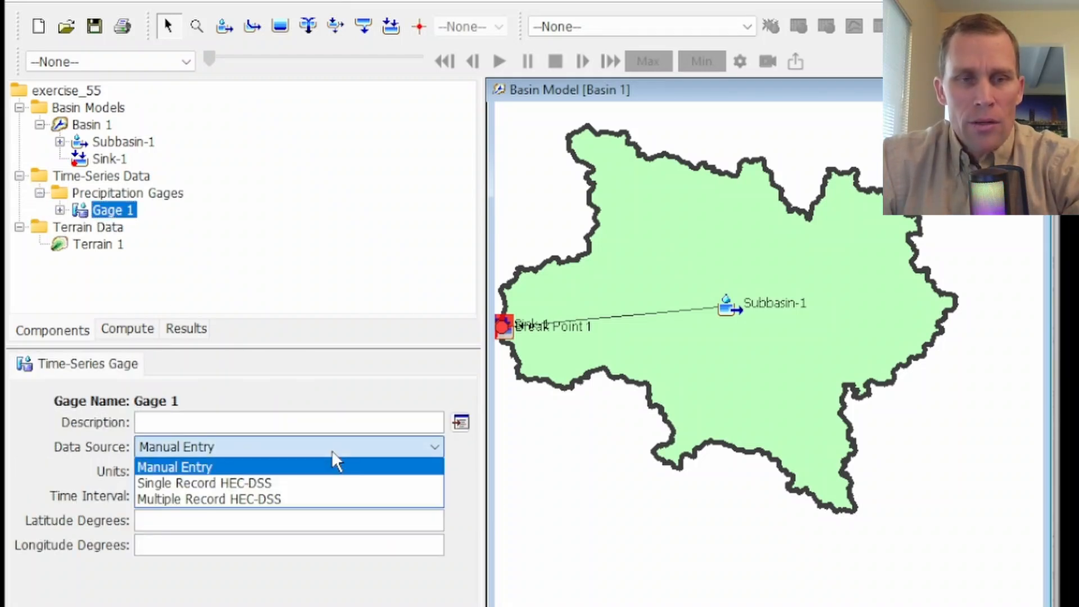
click(325, 485)
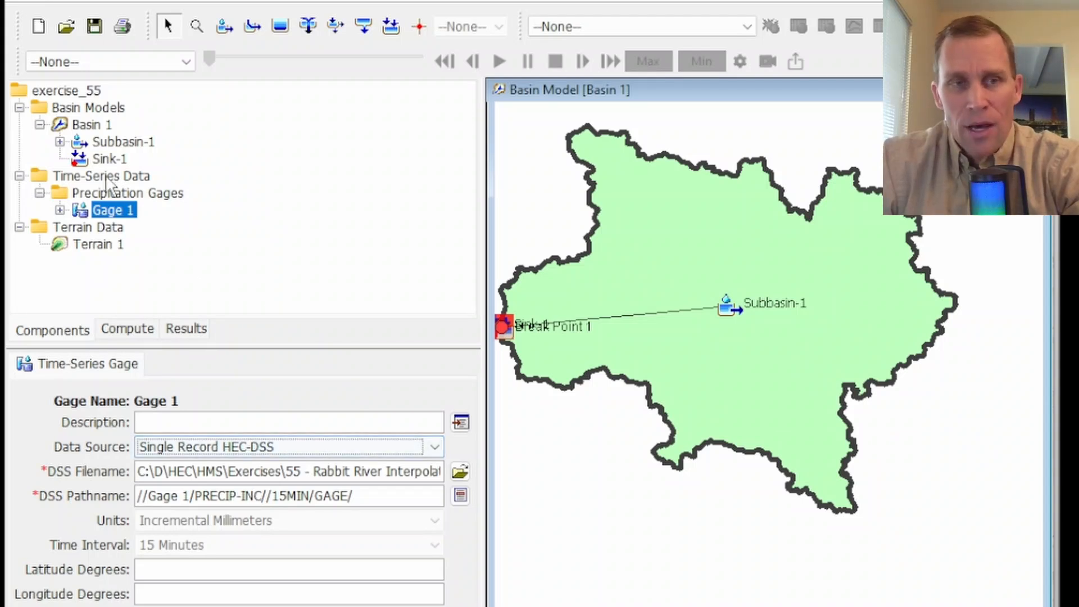
click(97, 24)
- Switch to the Excel workbook and examine the Year-to-Minute date columns and the Gage 1 to Gage 6 data columns
key(alt+Tab)
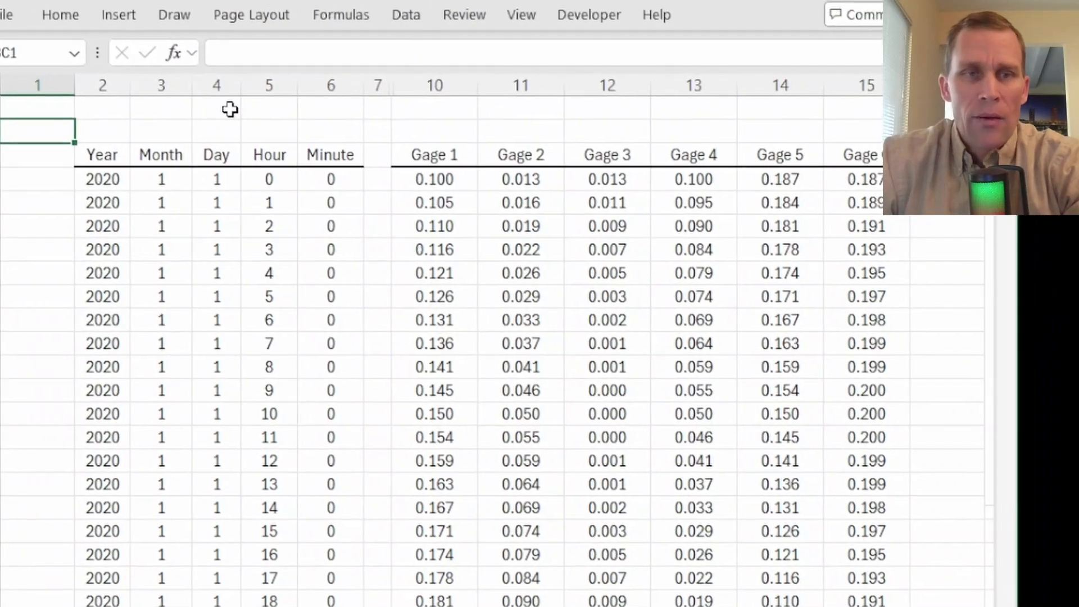
click(259, 105)
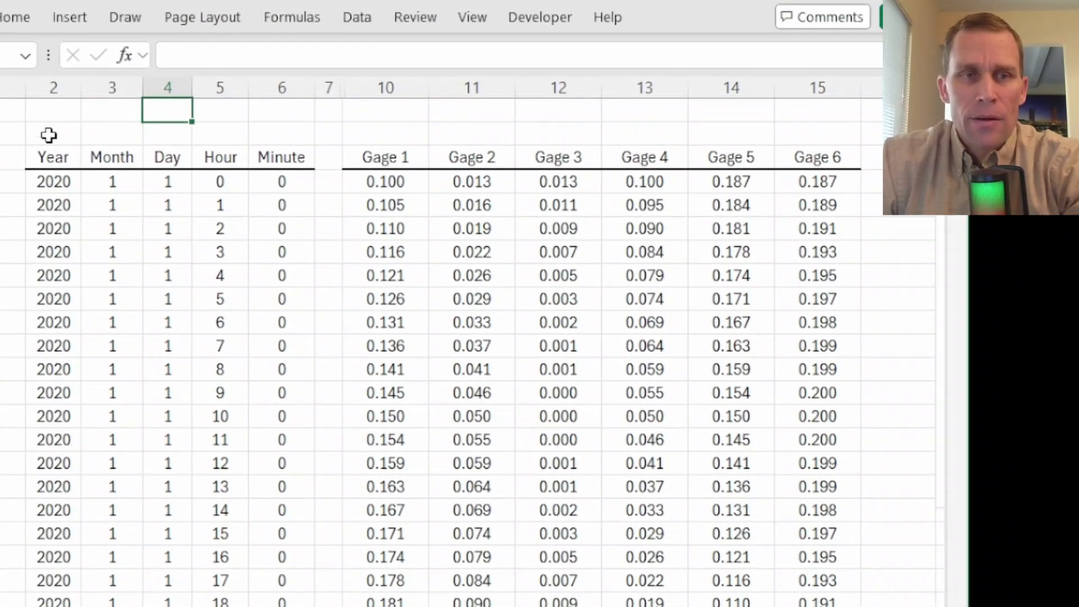
drag(45, 151, 303, 604)
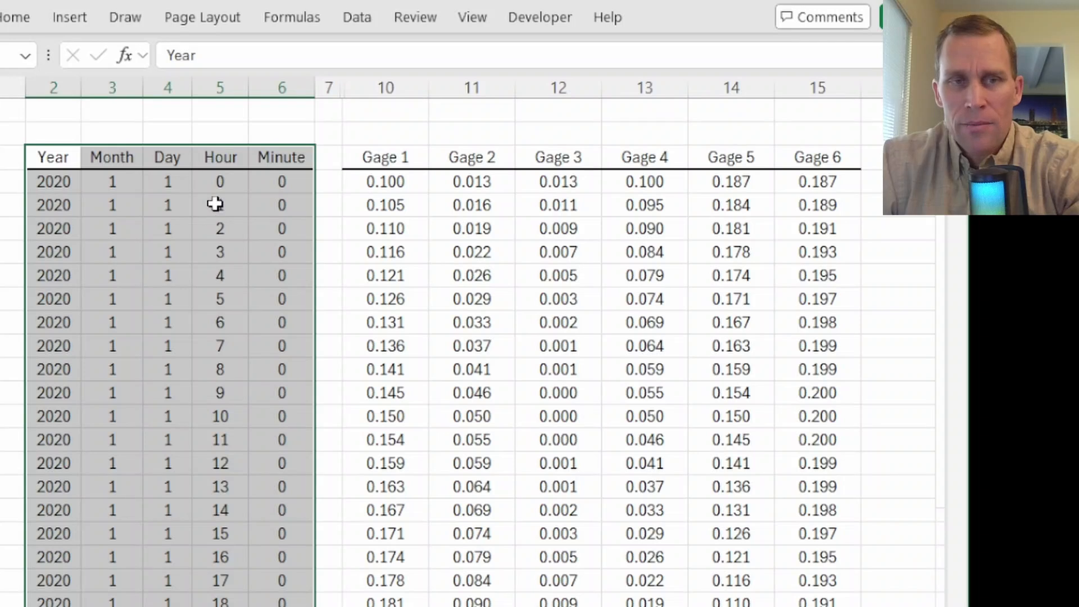
click(217, 183)
click(40, 181)
drag(41, 182, 270, 183)
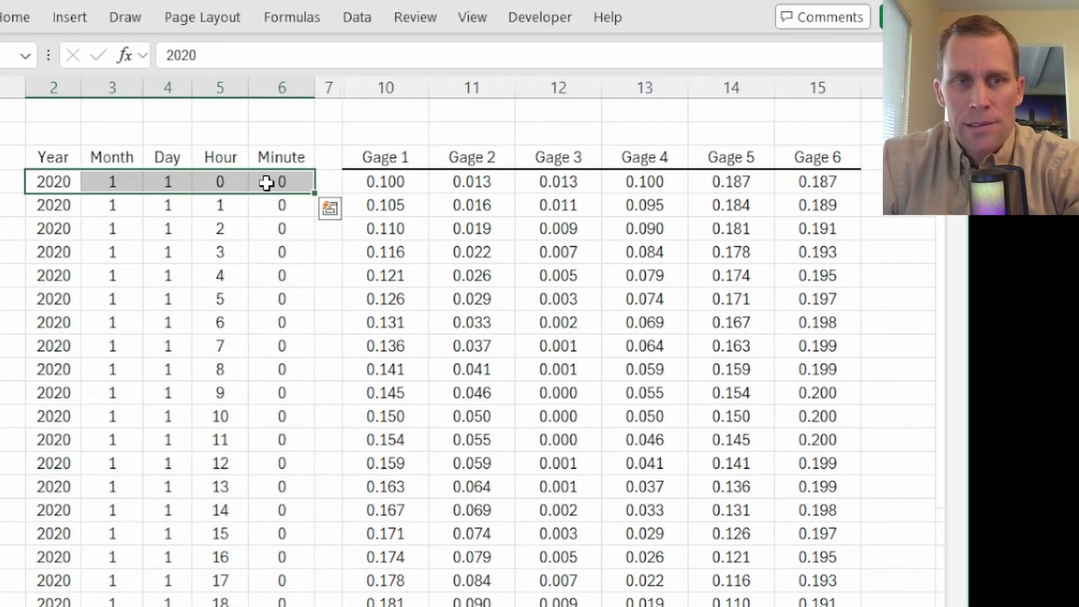
drag(60, 122, 282, 428)
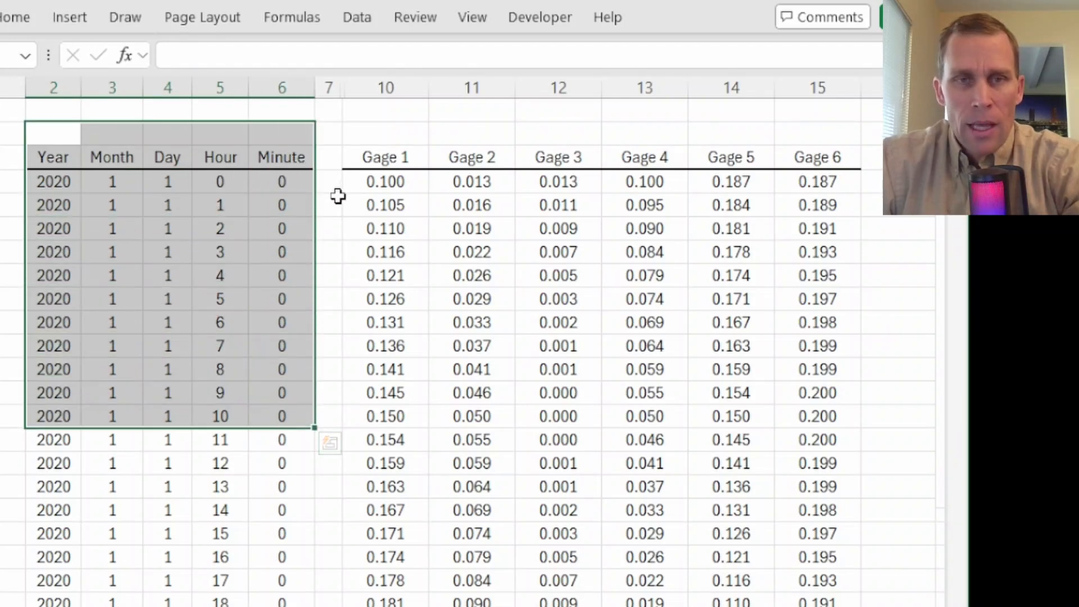
drag(365, 158, 380, 573)
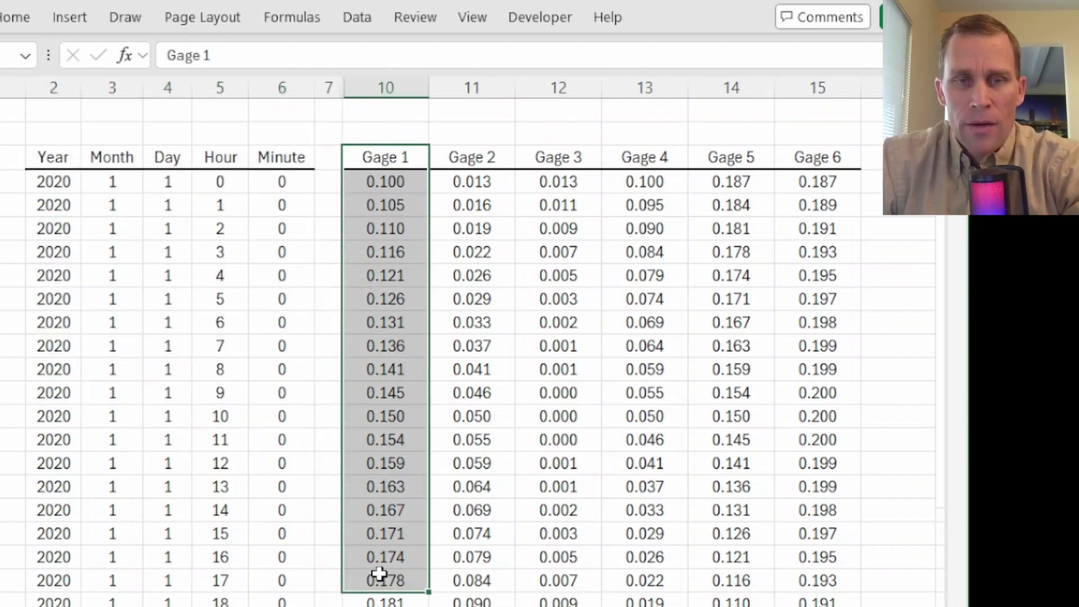
drag(463, 149, 458, 595)
drag(541, 163, 807, 548)
click(191, 133)
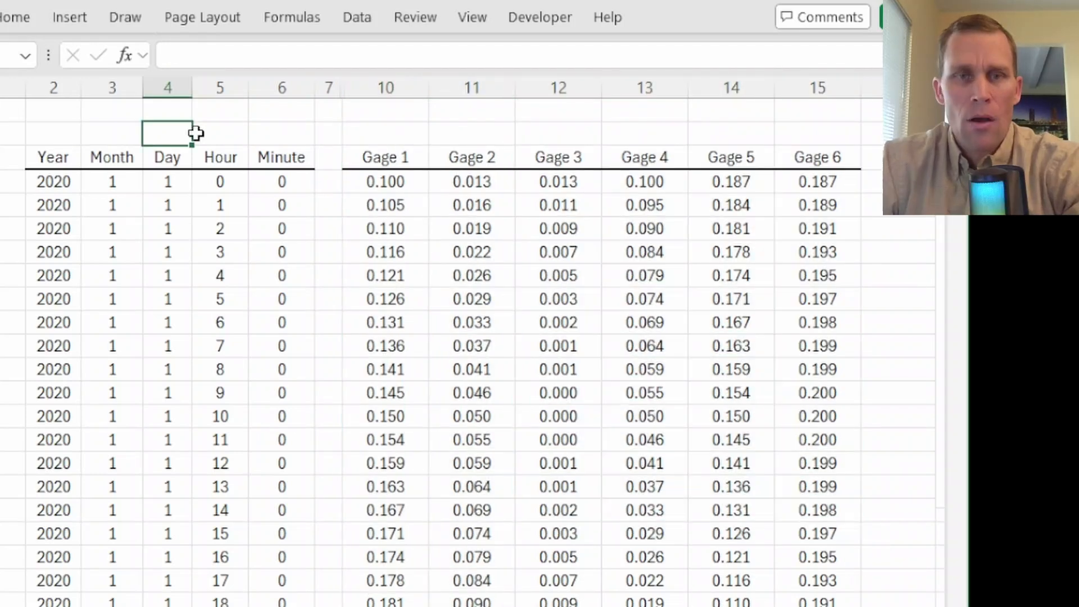
- Inspect the formulas behind the first Gage 1 value and the Gage 6 values for hours 9 to 11
click(375, 182)
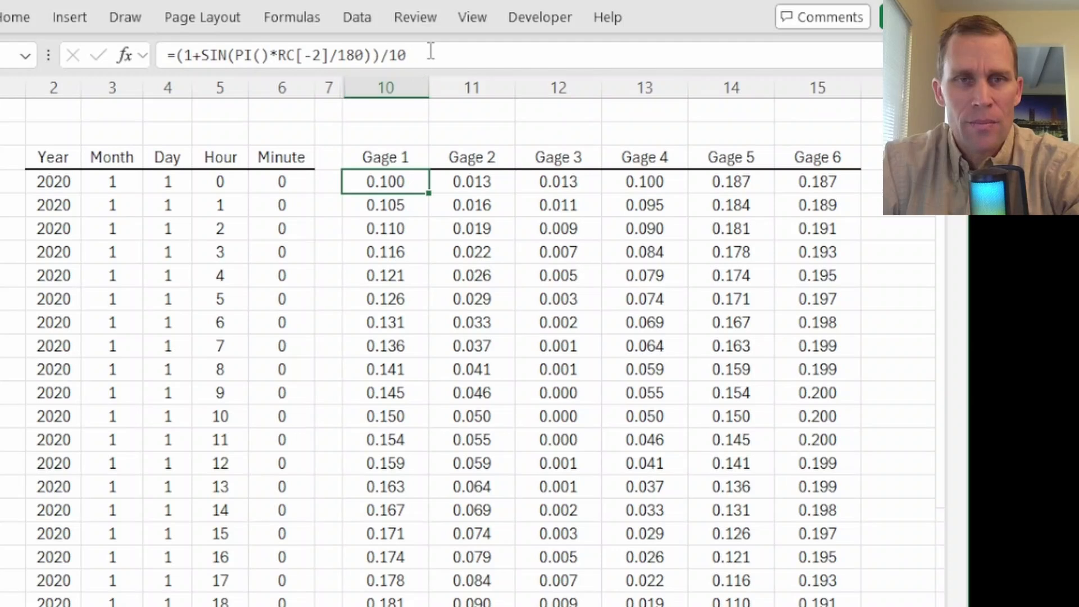
click(213, 50)
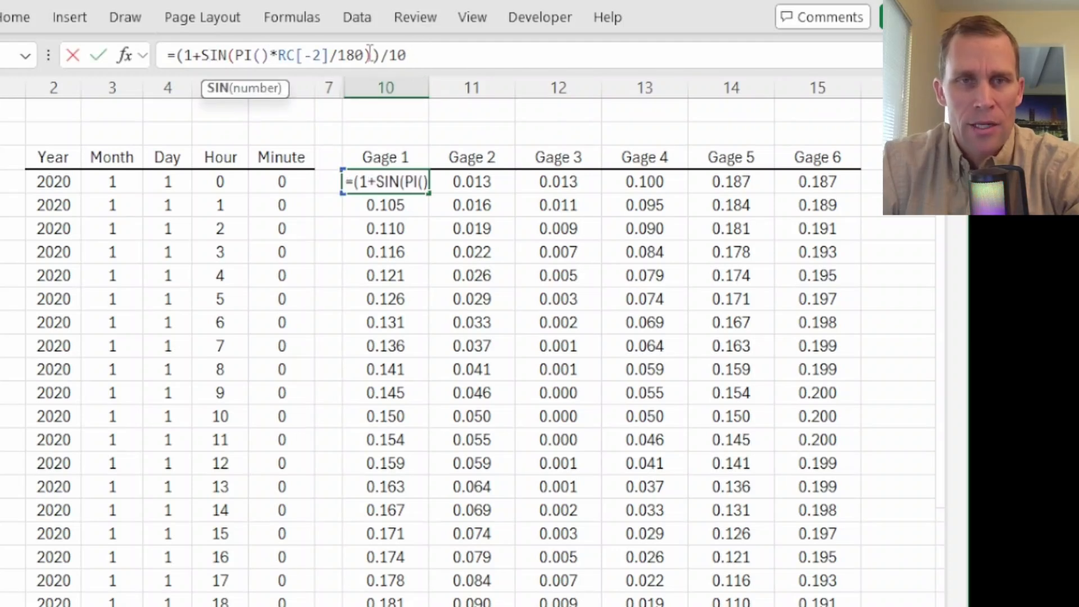
click(411, 51)
key(Escape)
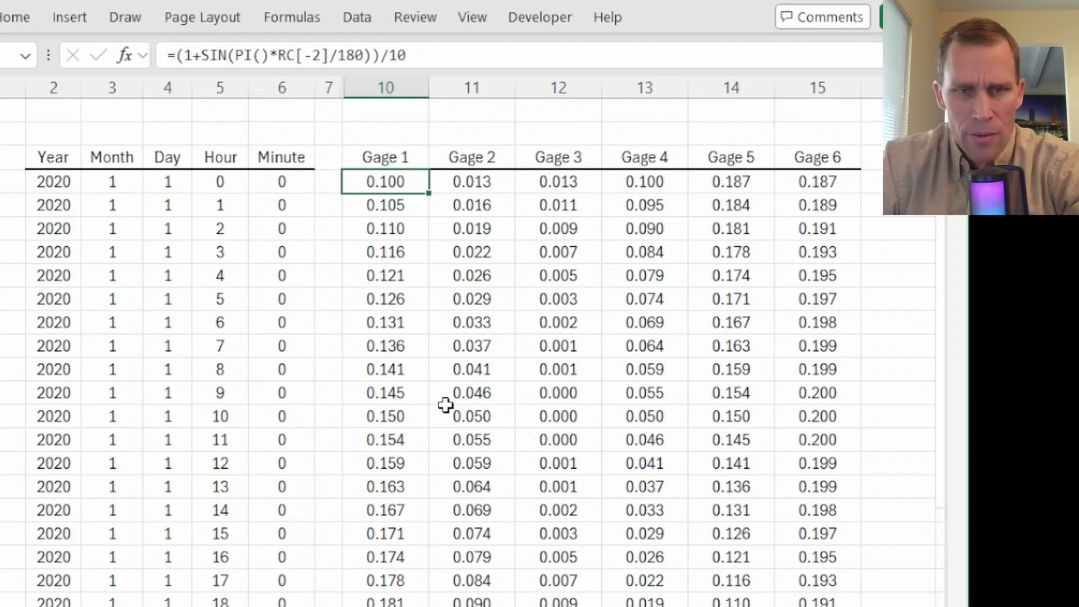
drag(815, 389, 818, 439)
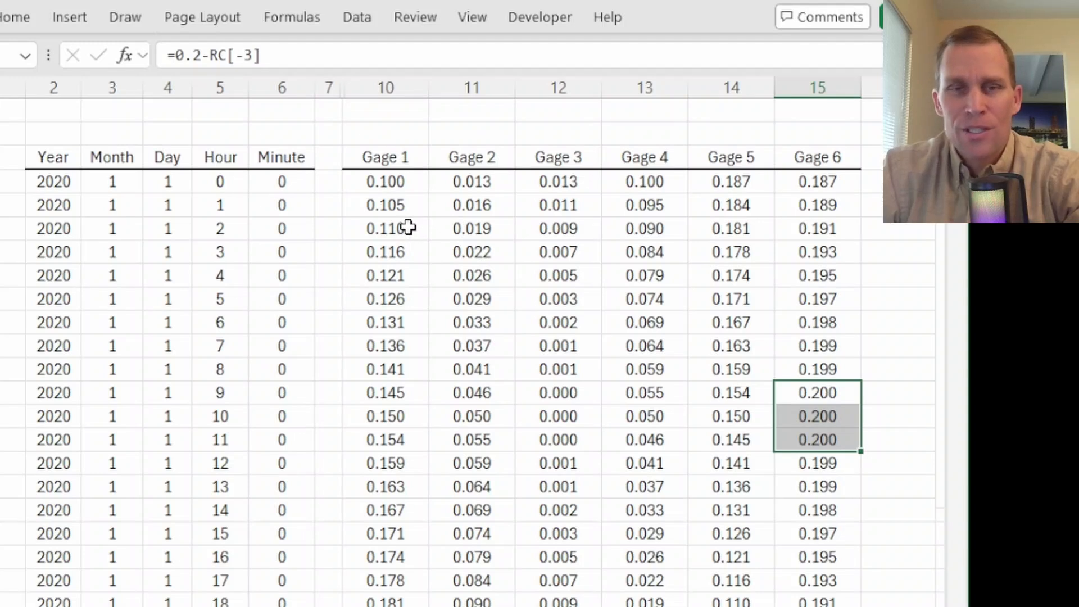
click(382, 187)
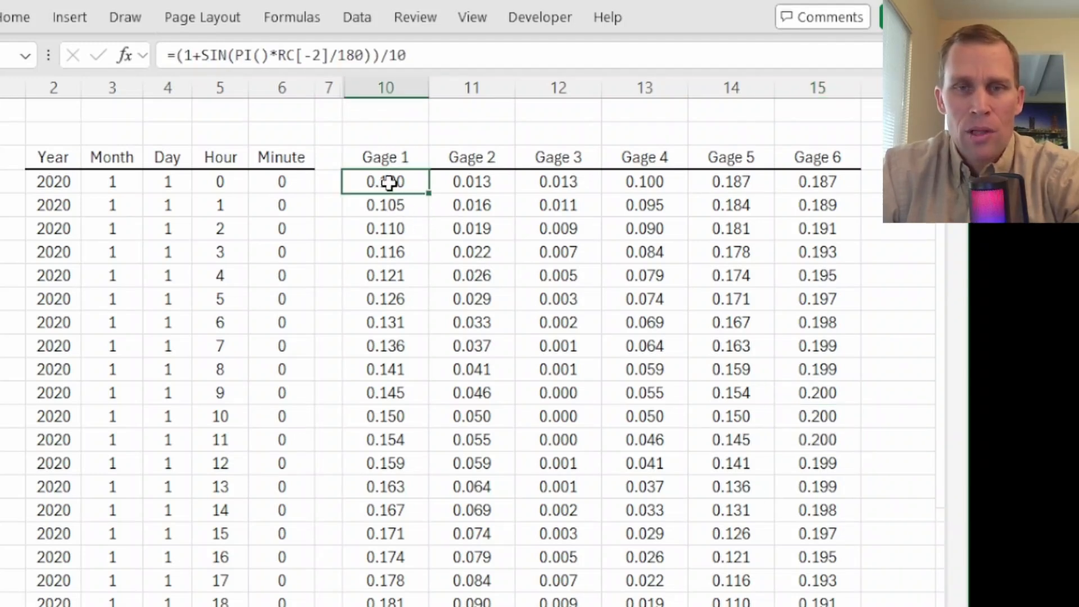
- Examine the hourly Gage 1 to Gage 6 values and the Incremental Precipitation chart beside them
drag(389, 182, 804, 434)
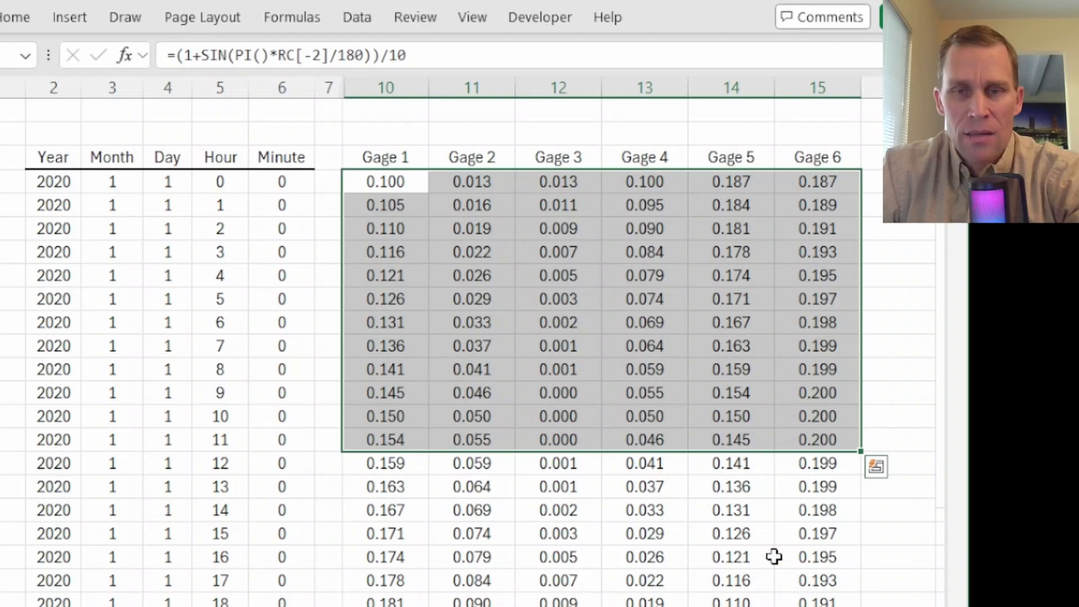
click(380, 190)
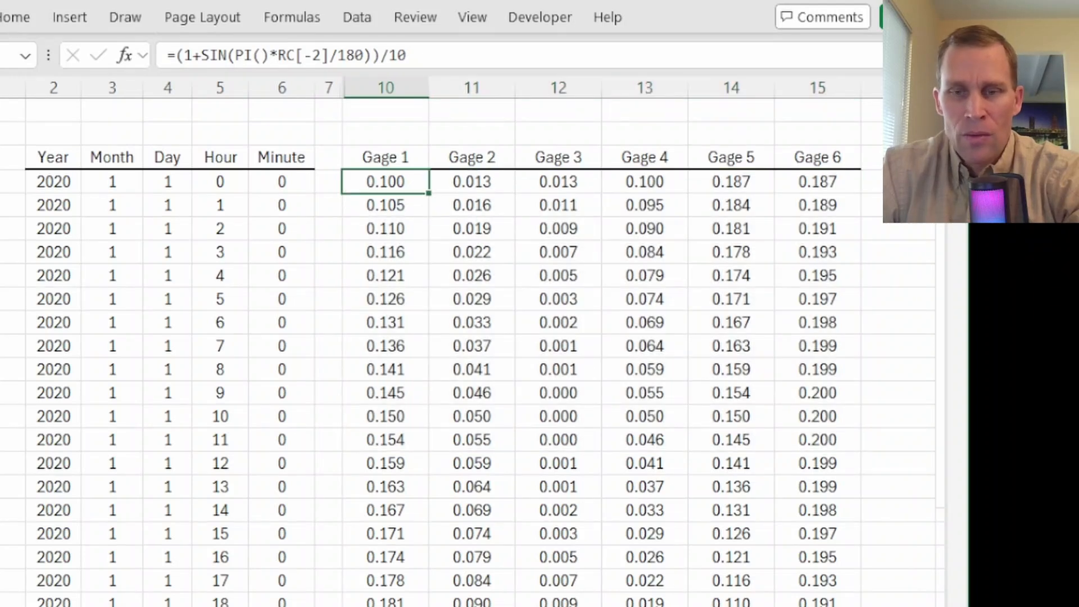
scroll(474, 337, right, 8)
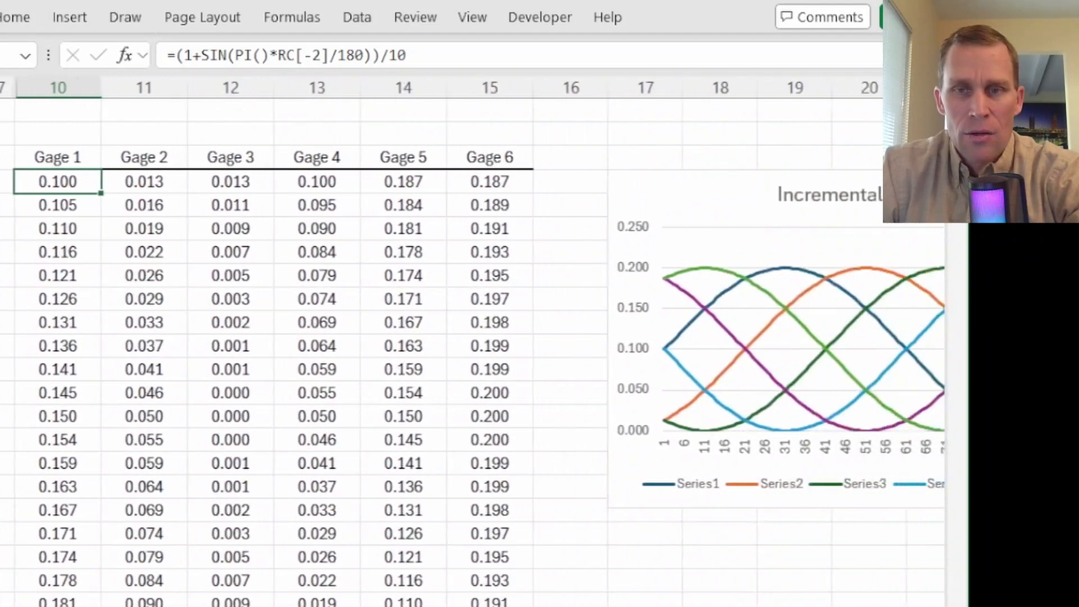
scroll(474, 337, right, 1)
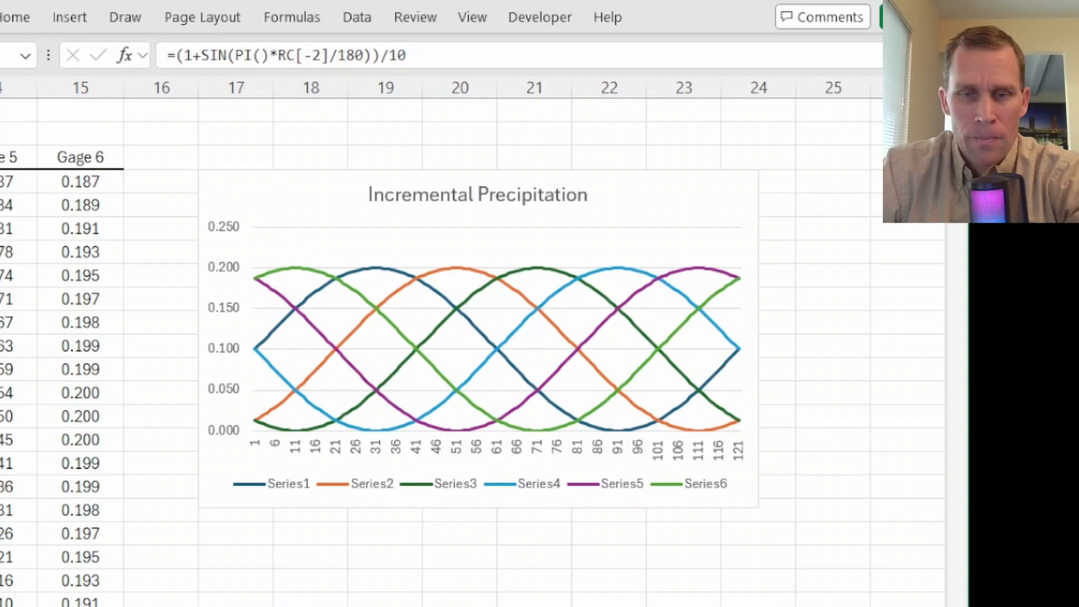
scroll(472, 337, left, 10)
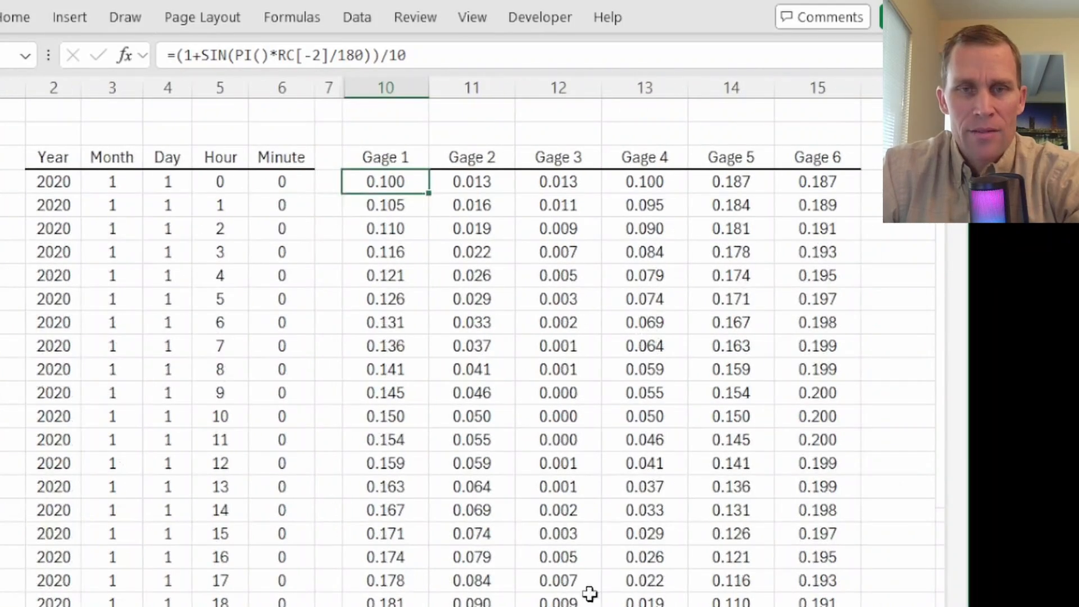
click(371, 130)
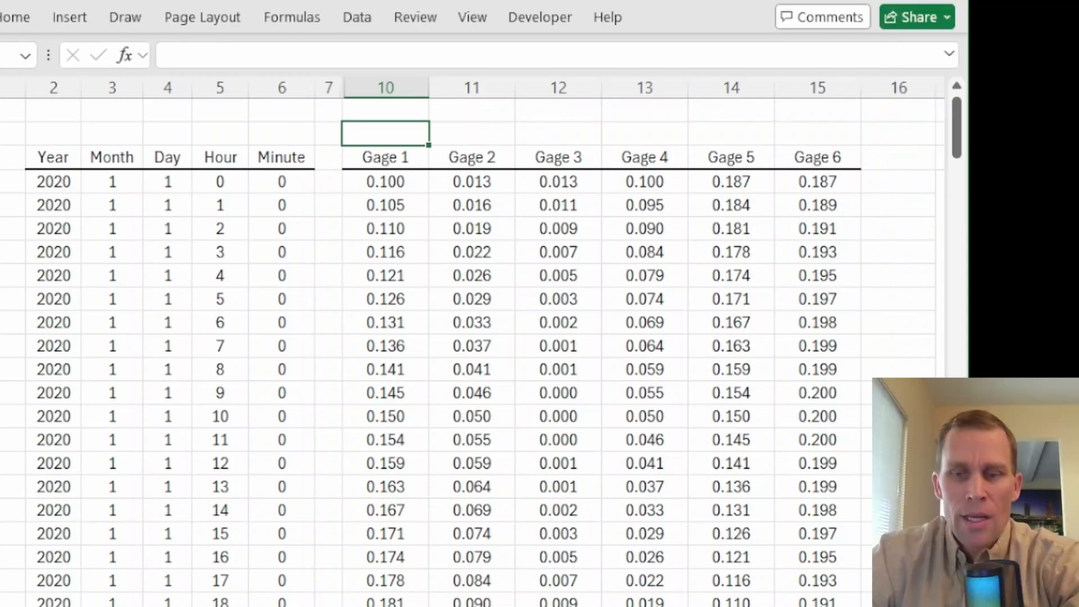
- Switch to HEC-DSSVue and create a new Version 6 DSS file named data in the exercise_55 project's data folder
key(alt+Tab)
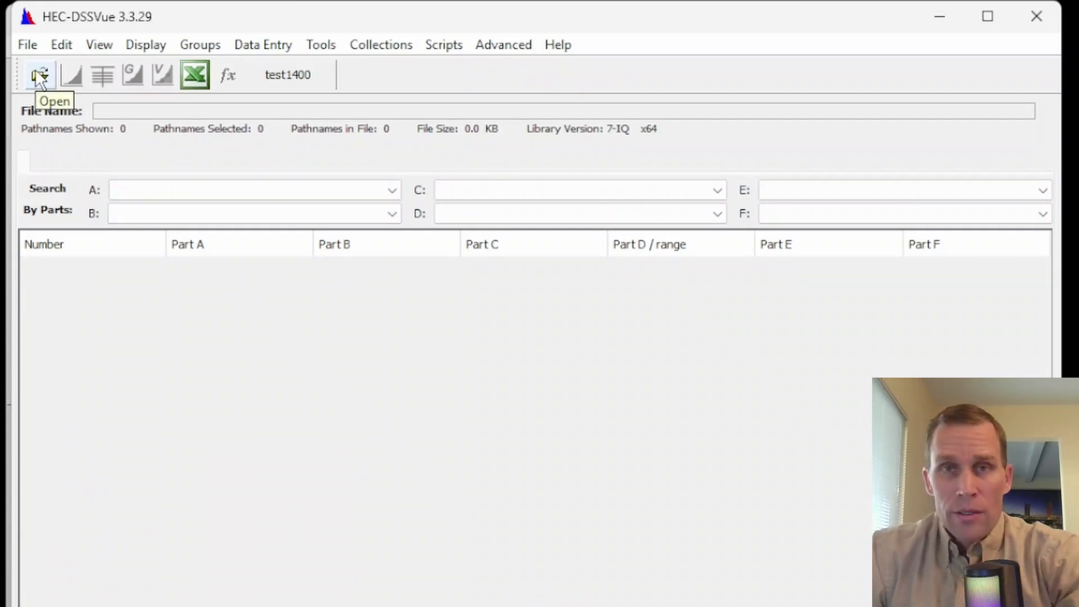
click(26, 45)
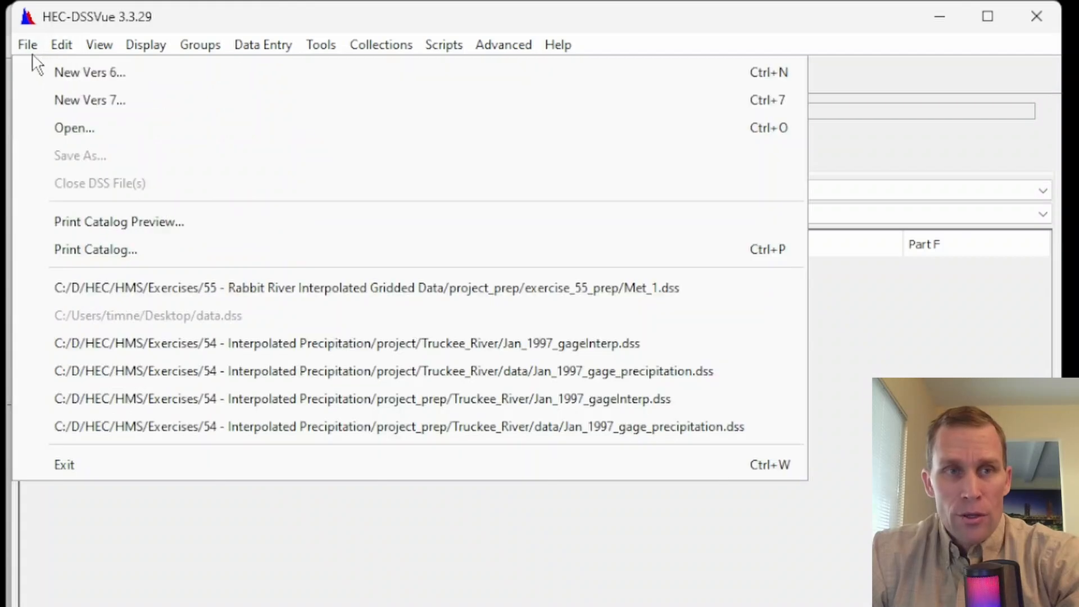
click(48, 73)
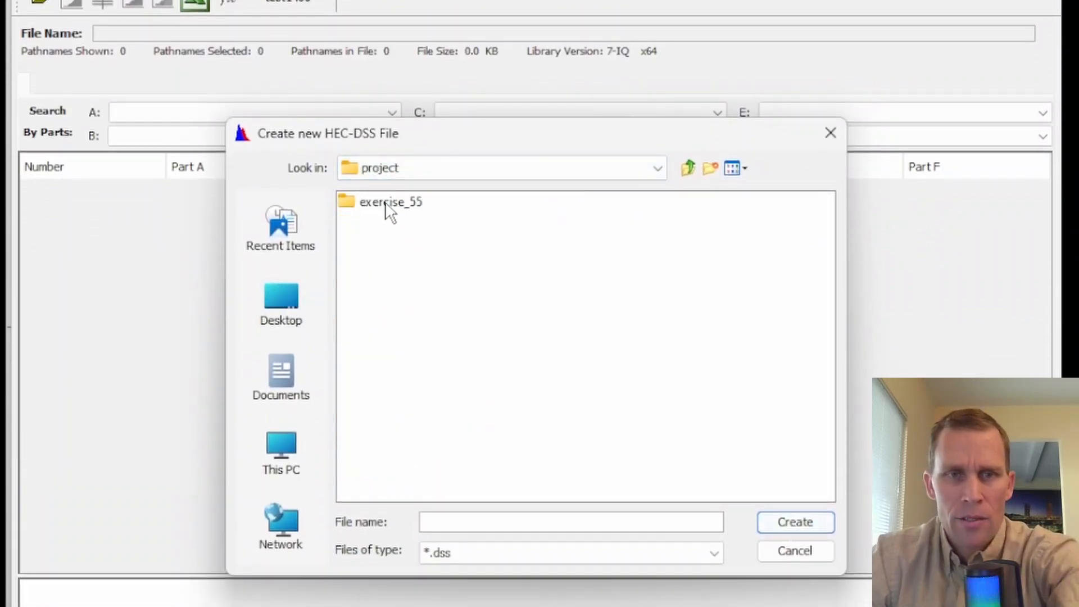
double_click(386, 206)
double_click(372, 225)
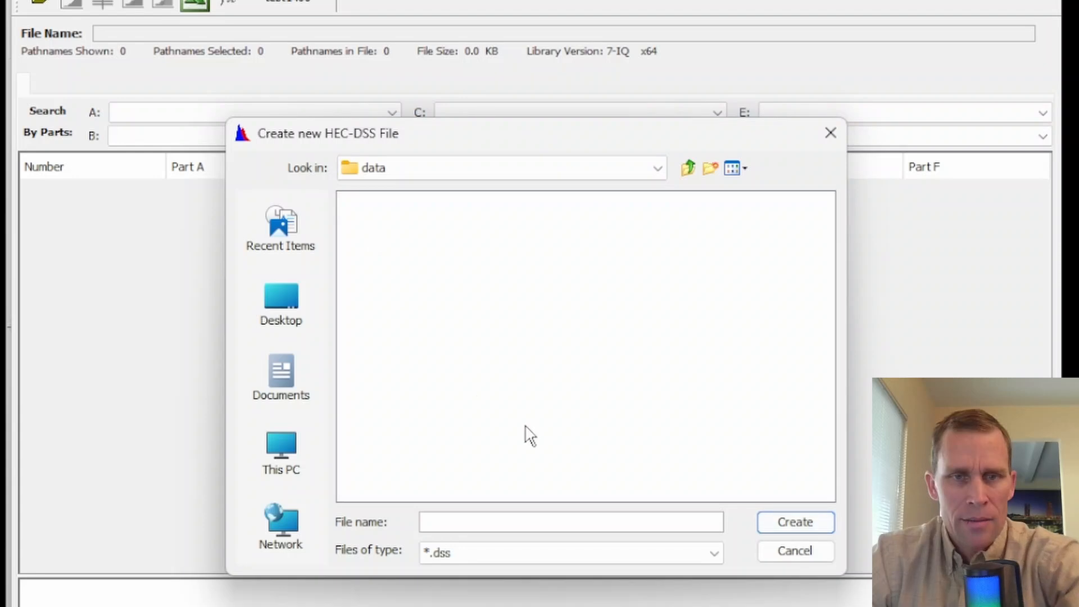
click(534, 514)
text(data)
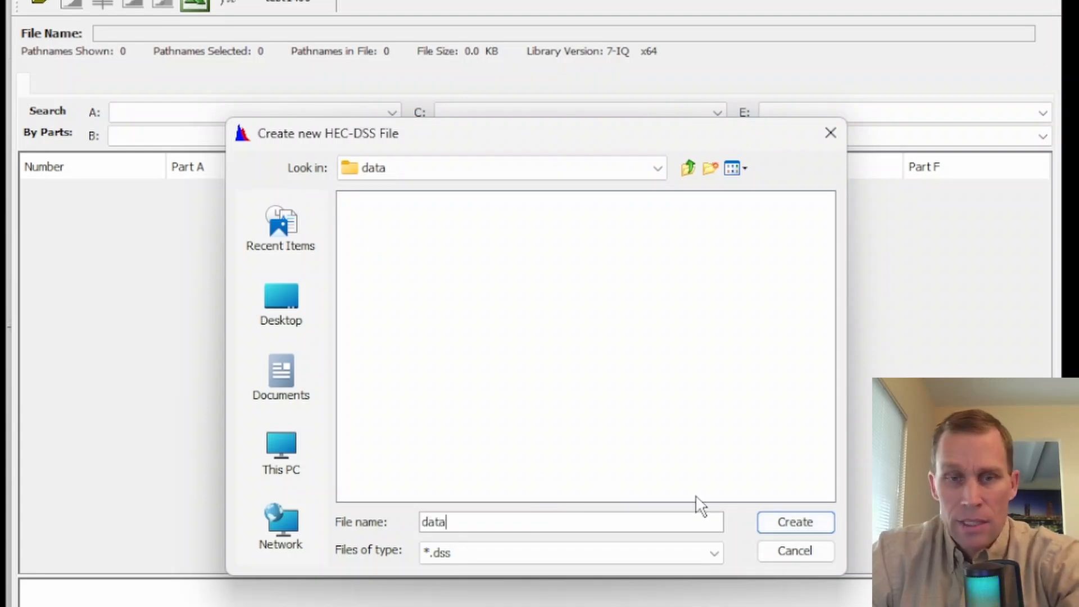
click(777, 517)
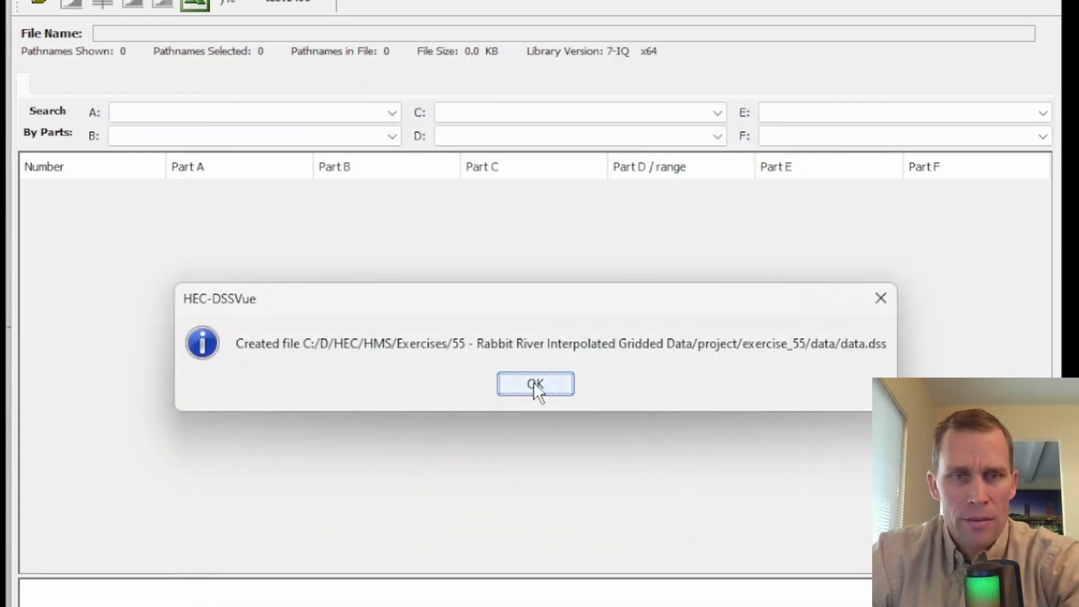
click(535, 384)
click(51, 163)
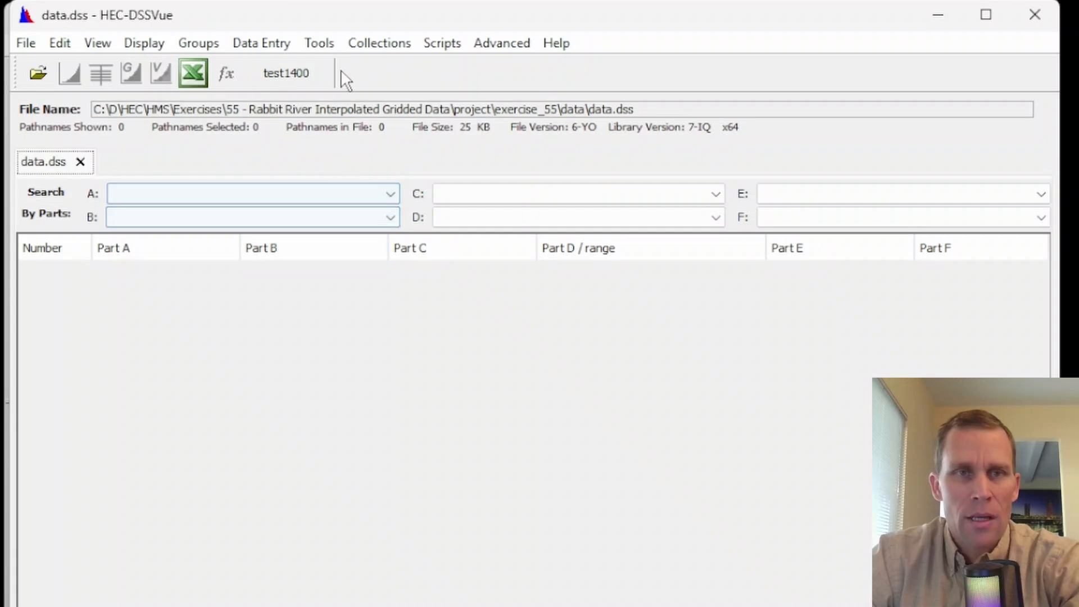
- Start a manual time series entry at the 1HOUR interval with pathname part C PRECIP-INC and part F GAGE1
click(319, 43)
mouse_move(281, 53)
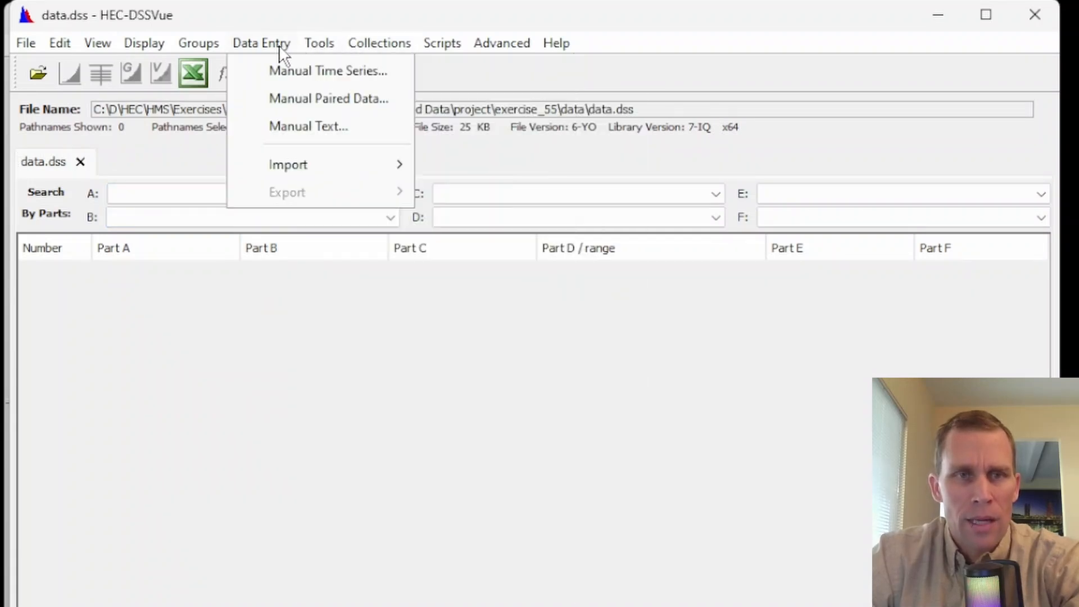
click(288, 69)
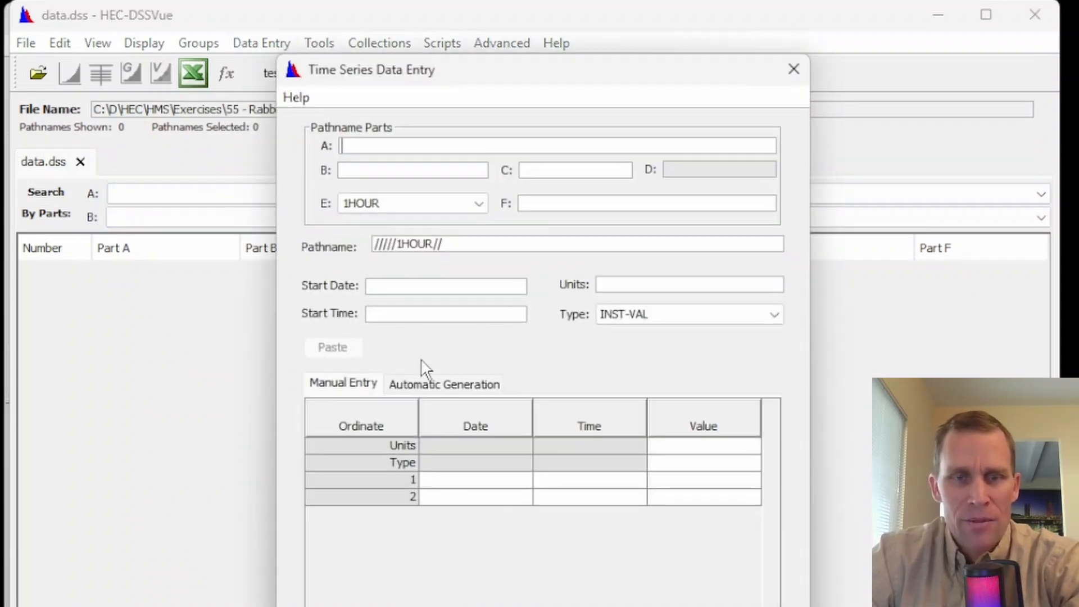
text(PRECIP-INC)
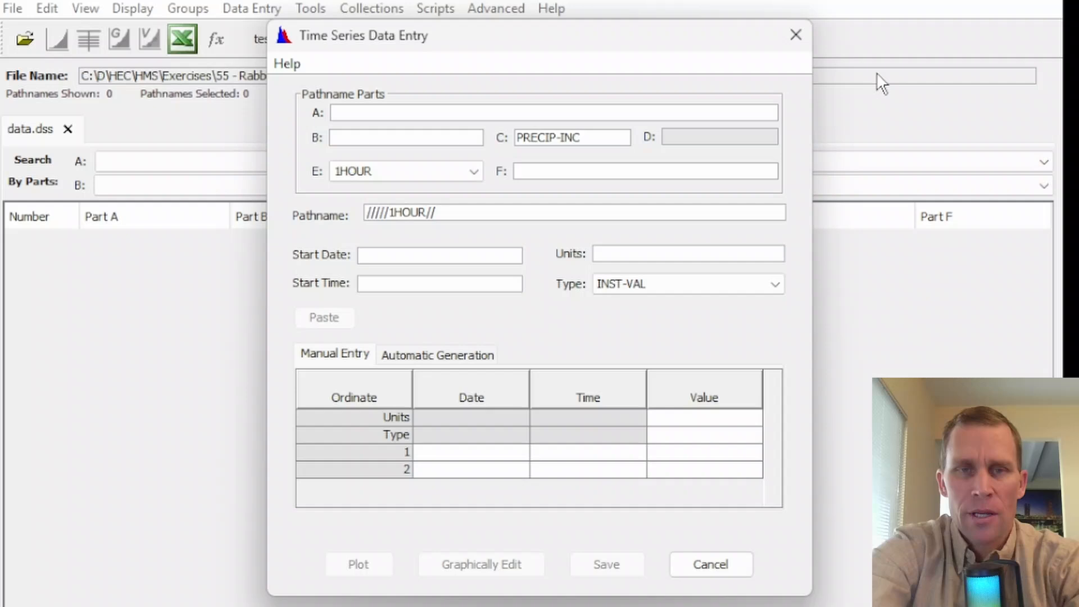
key(Tab)
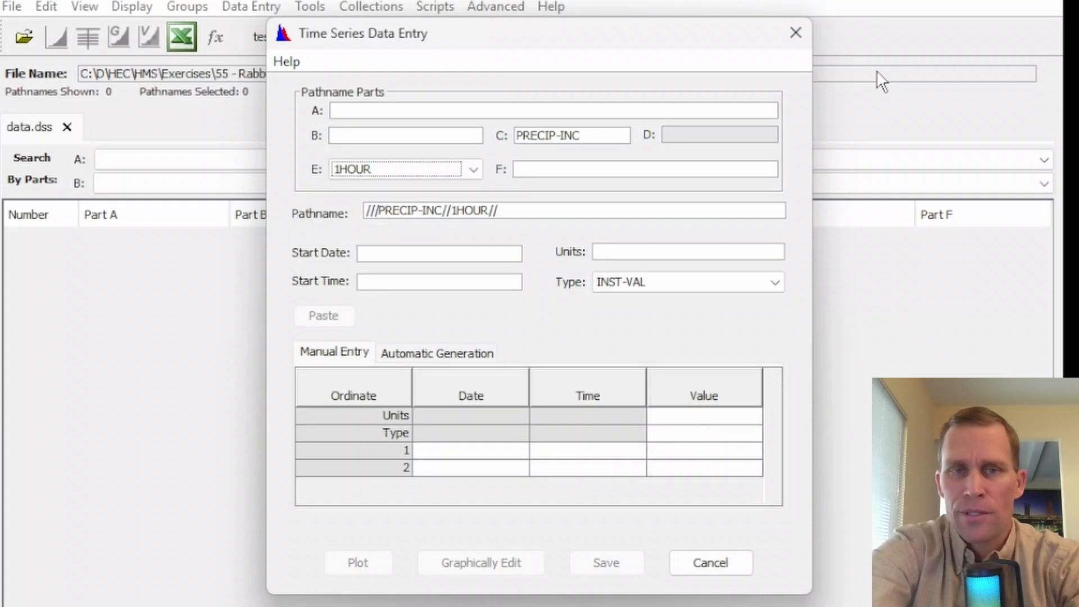
key(Tab)
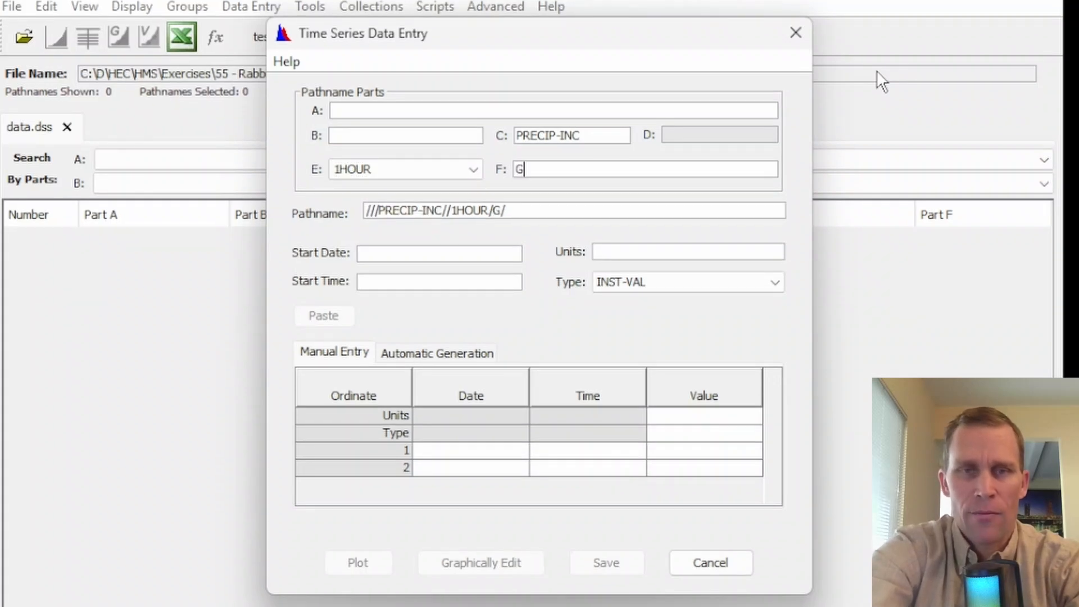
text(G)
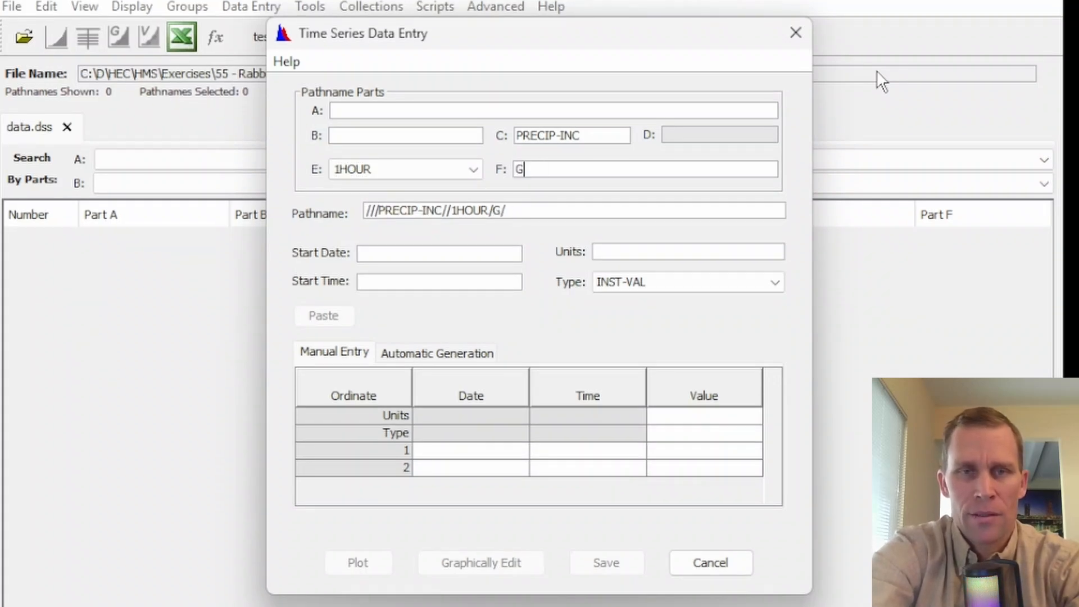
text(AGE1)
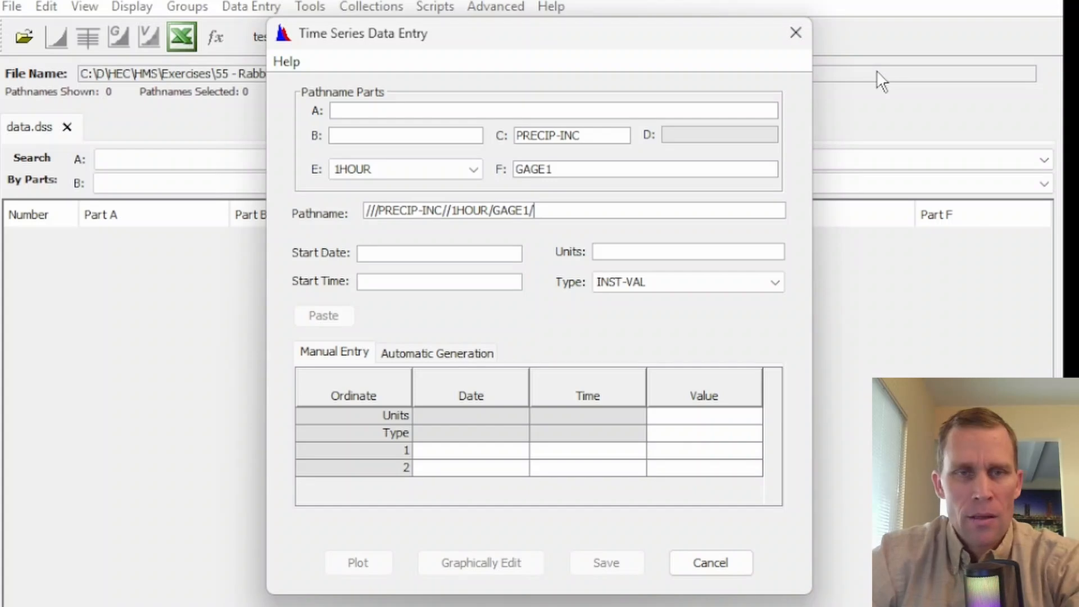
drag(560, 208, 361, 186)
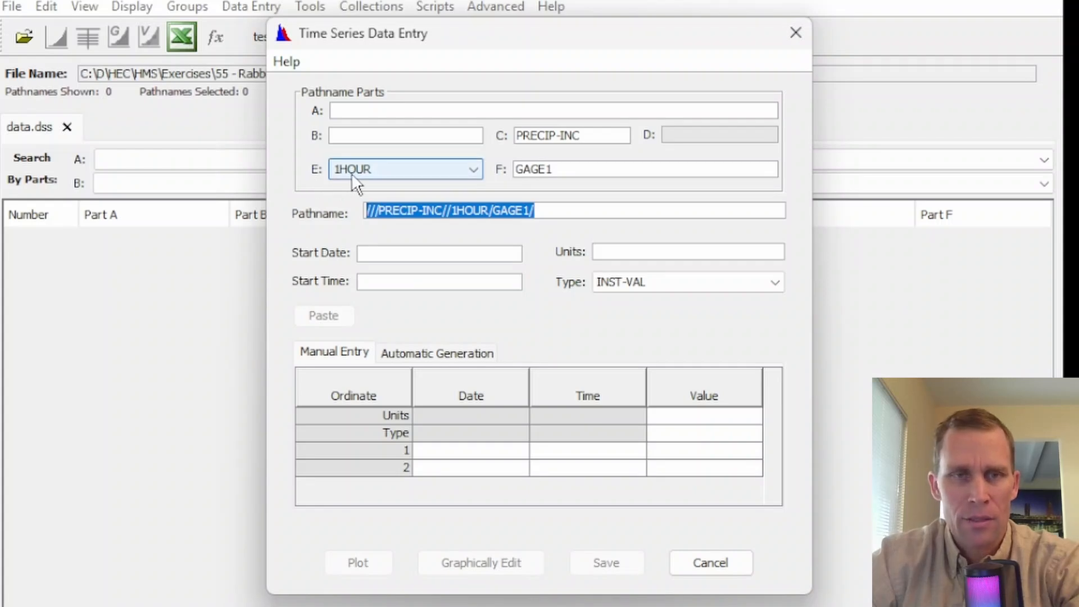
- Set the time series to start on 01JAN2020 at 00:00, with units IN and type PER-CUM
click(404, 253)
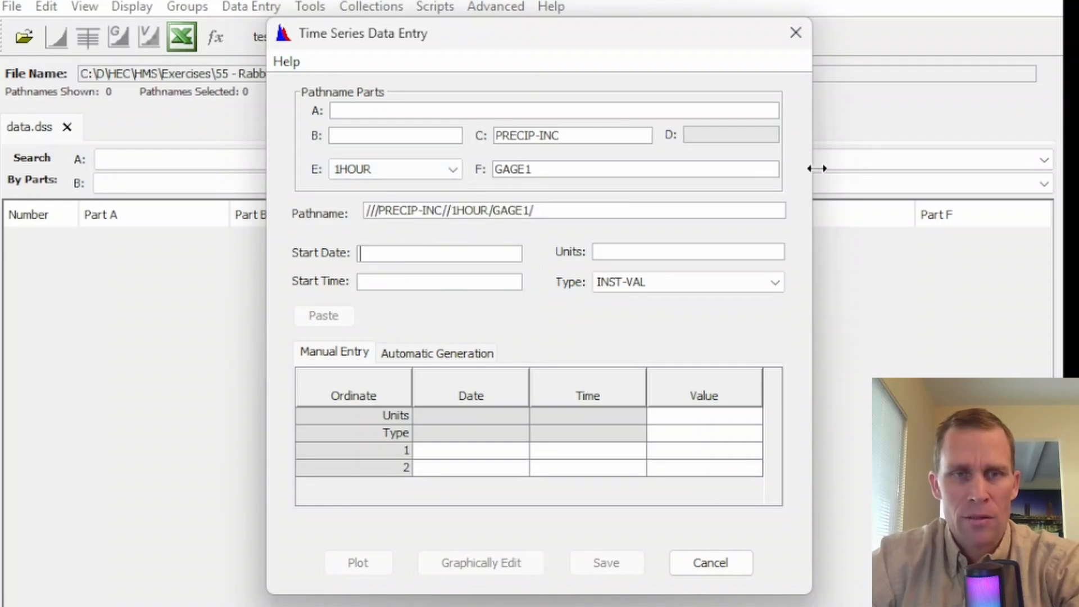
text(01JAN2020)
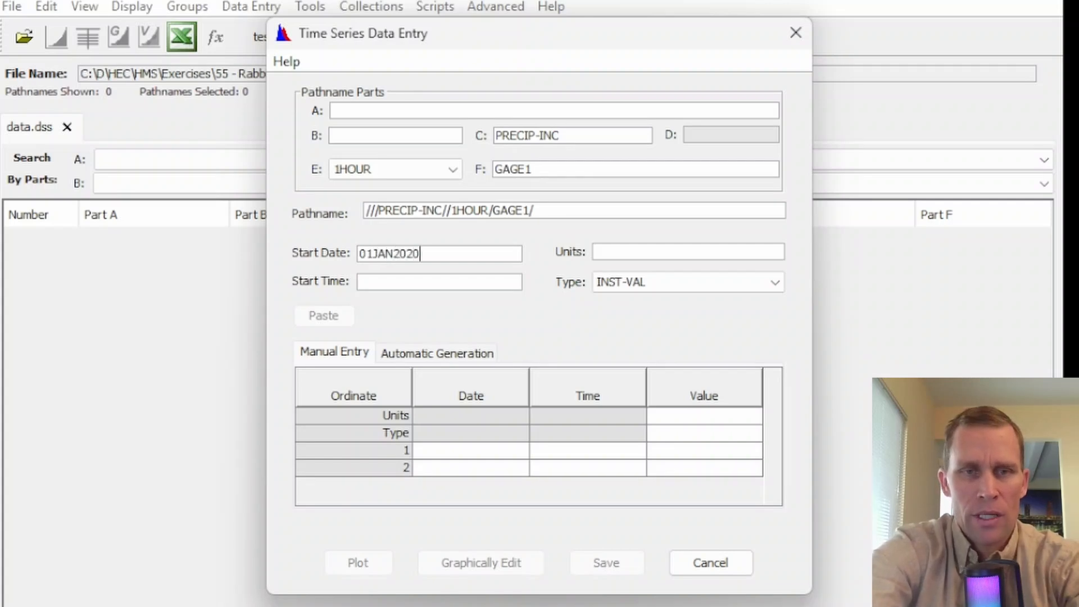
text(0:00)
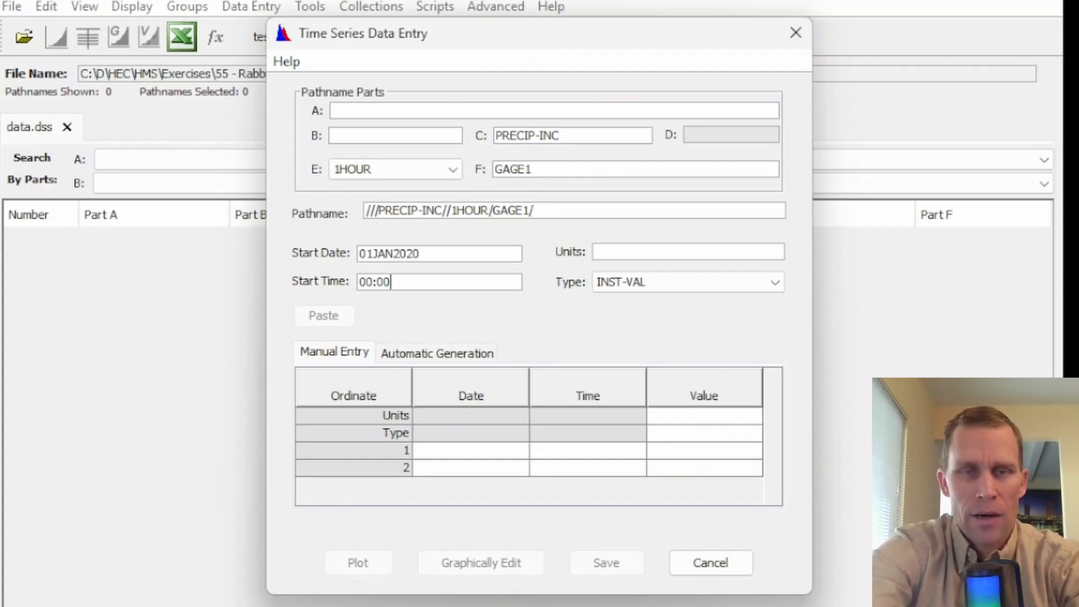
key(Tab)
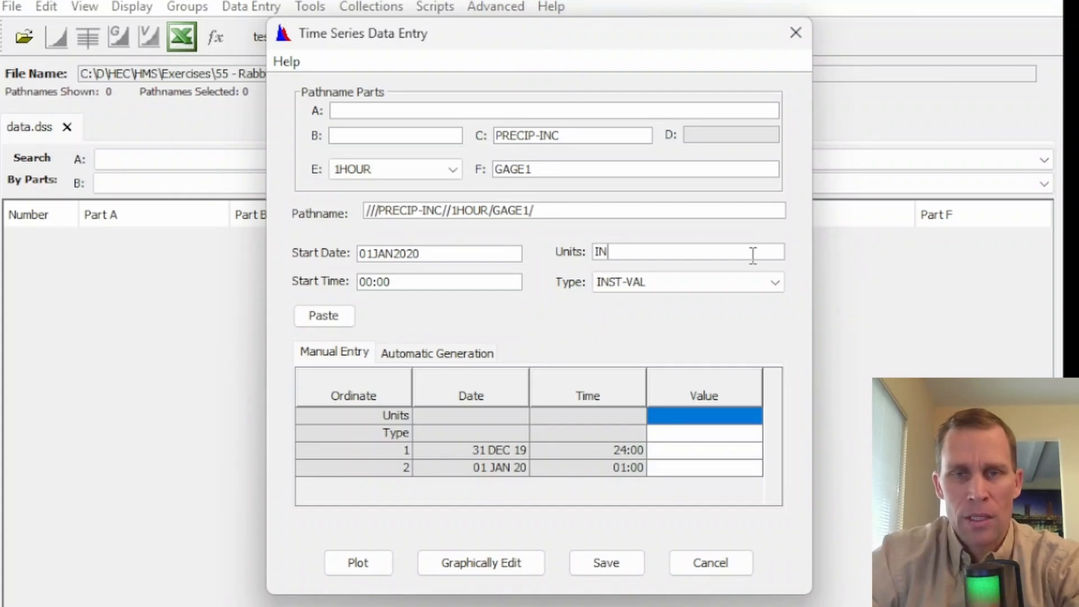
click(745, 281)
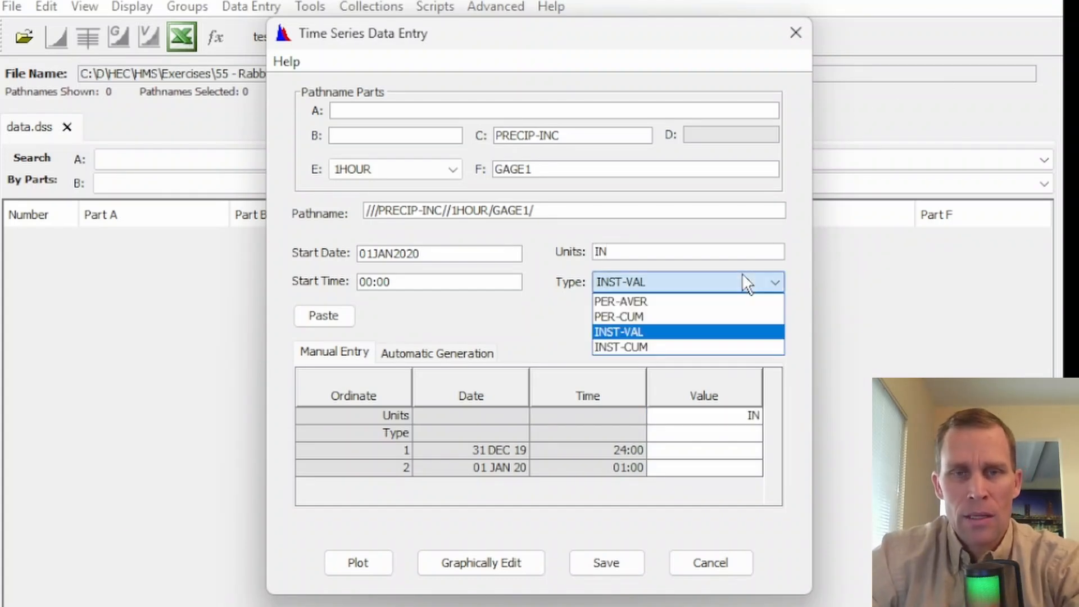
click(704, 318)
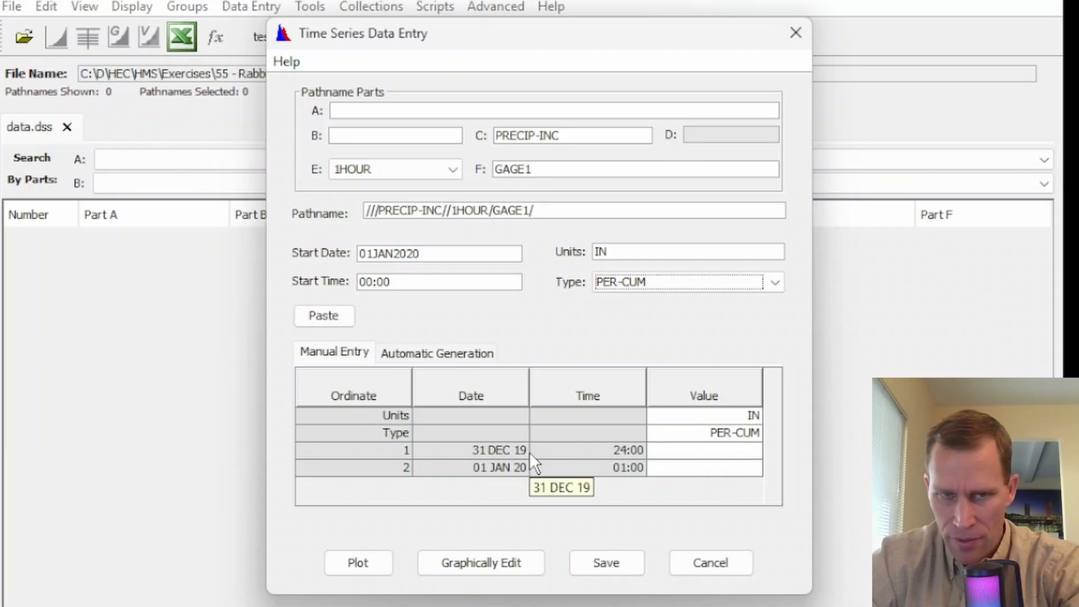
- Switch to the Excel workbook and copy all the Gage 1 values from row 5 downward
click(624, 602)
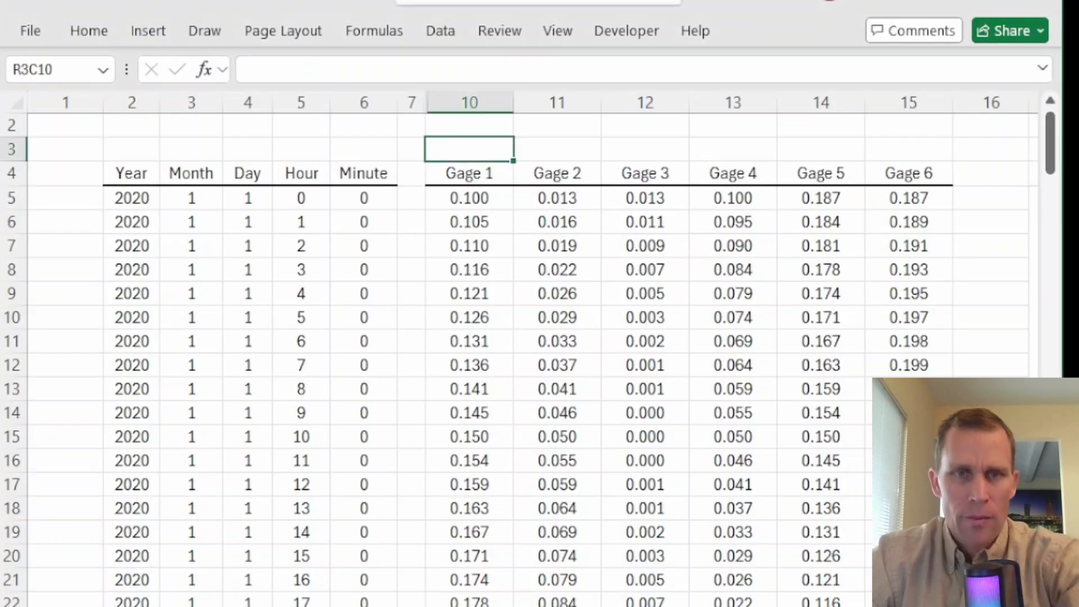
click(478, 206)
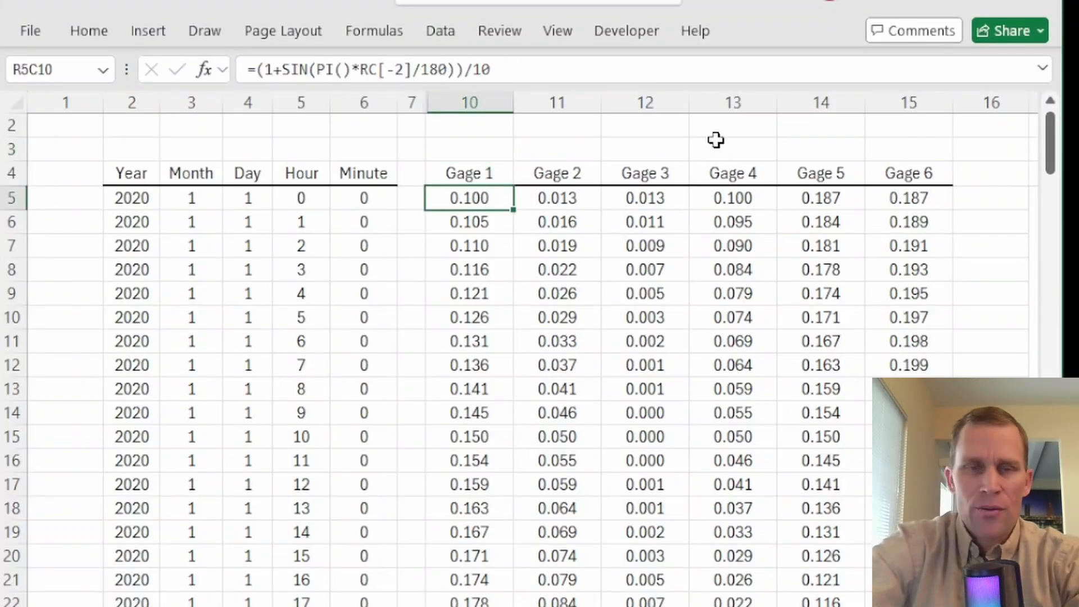
key(ctrl+shift+Down)
key(ctrl+c)
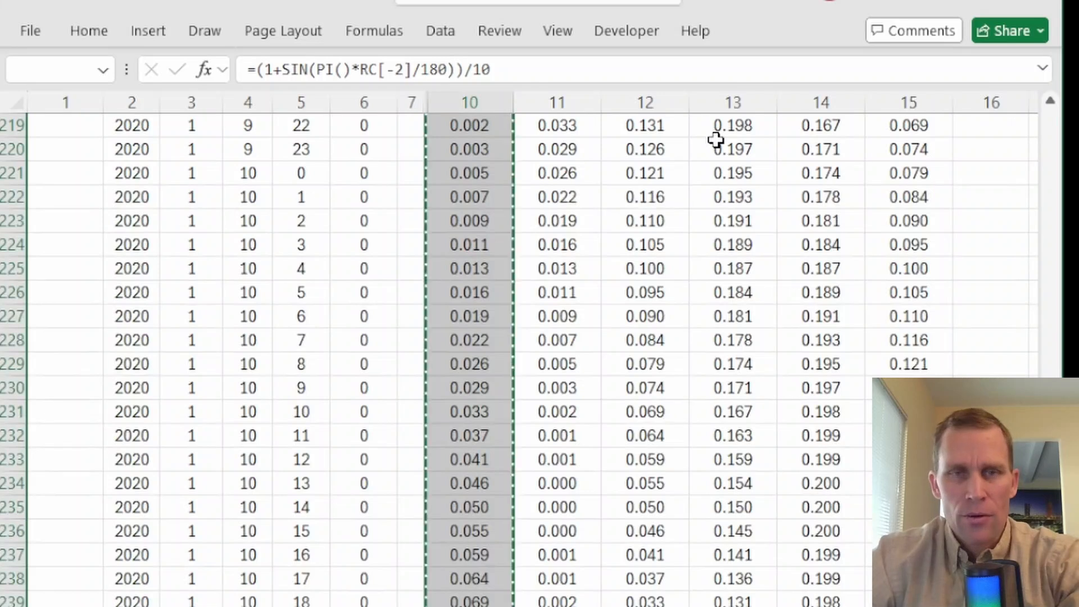
- Return to HEC-DSSVue, paste the copied values into the GAGE1 time series from ordinate 1, and save the record
key(alt+Tab)
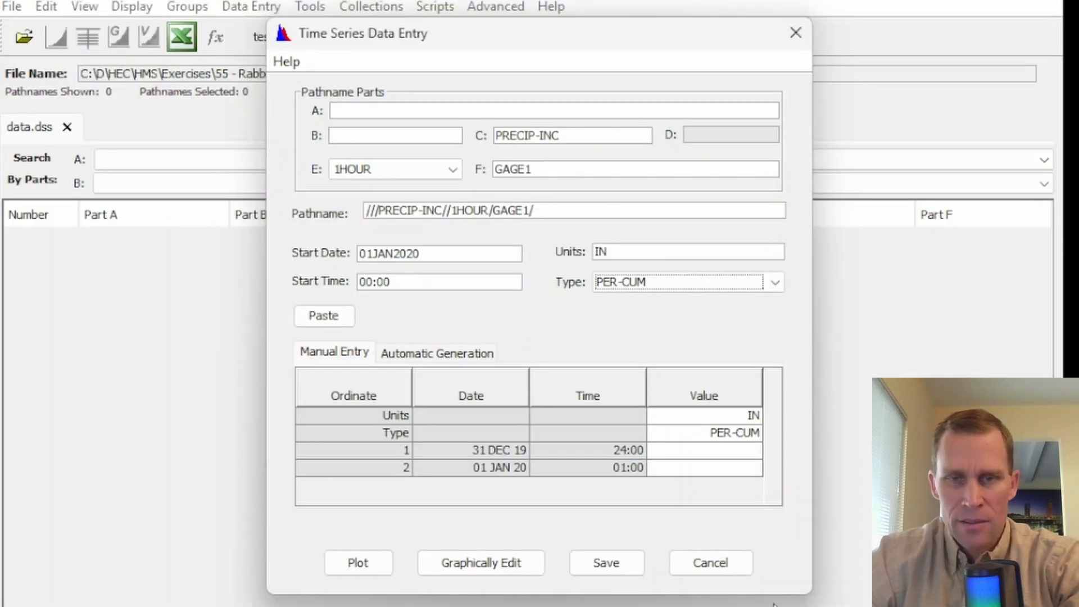
click(713, 452)
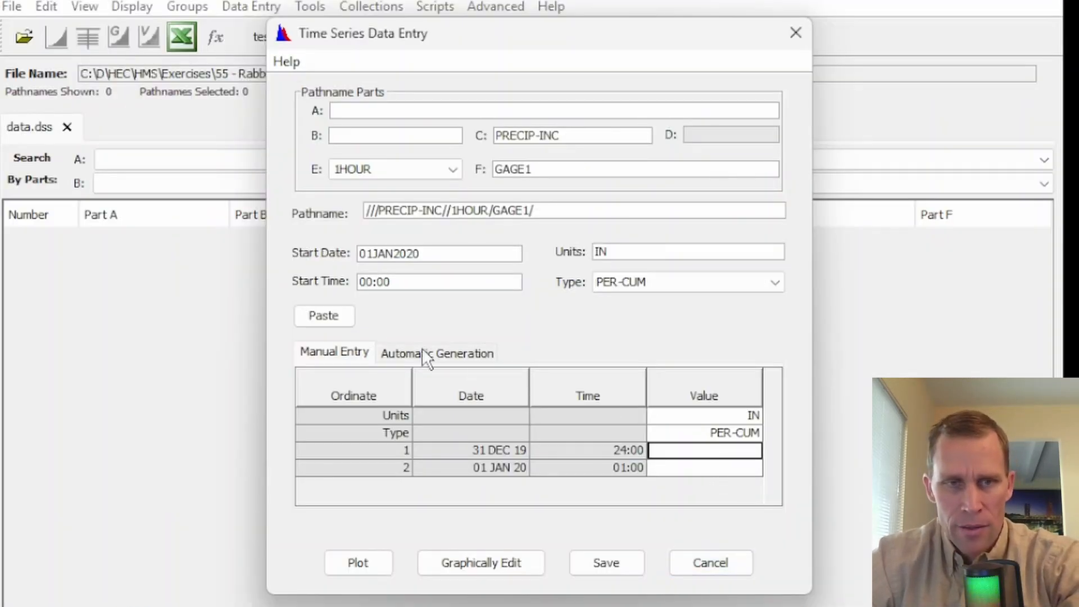
click(324, 316)
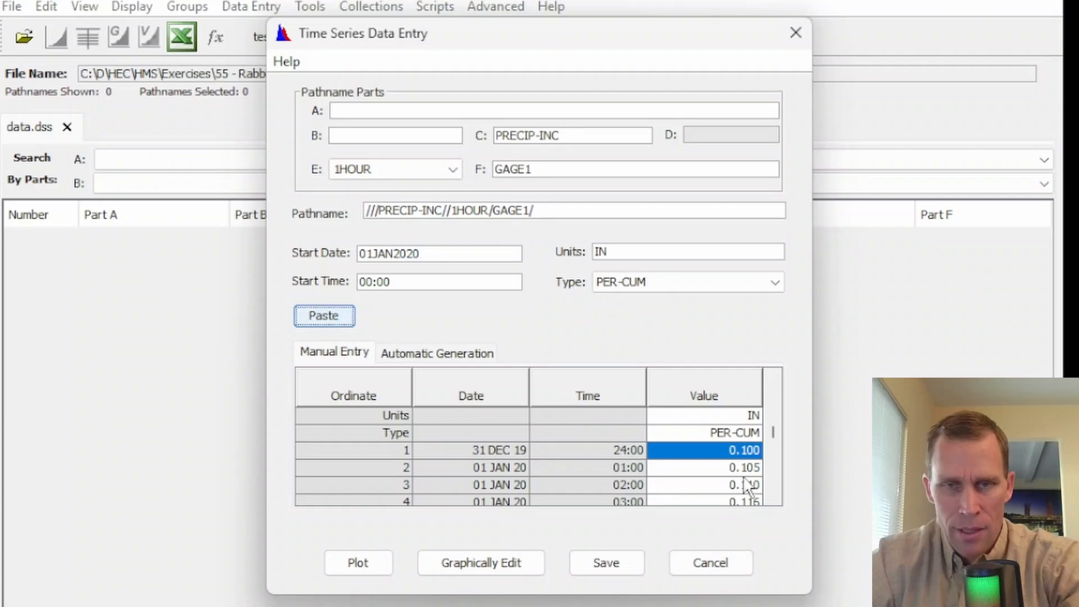
mouse_move(772, 430)
mouse_down()
mouse_move(784, 497)
mouse_move(773, 444)
mouse_up()
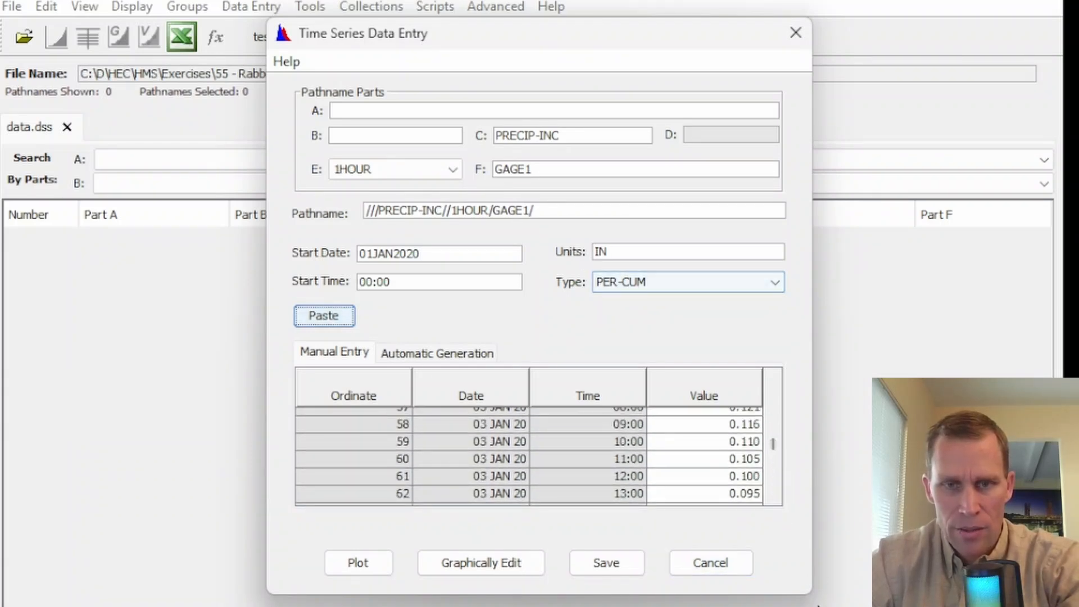
mouse_move(790, 599)
mouse_down()
mouse_move(807, 545)
mouse_move(801, 583)
mouse_up()
click(616, 548)
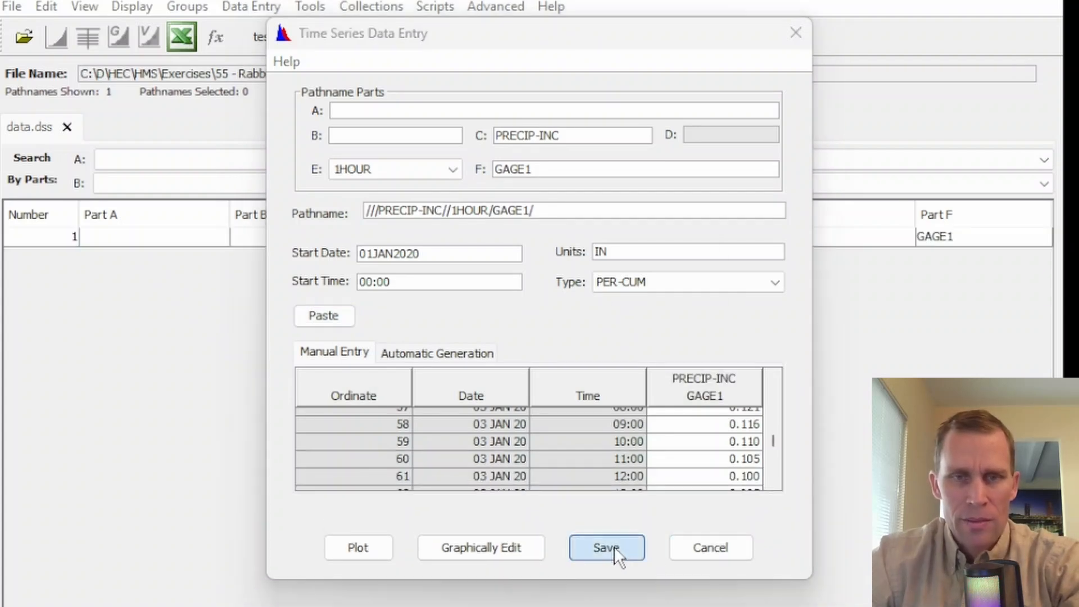
- Plot the GAGE1 PRECIP-INC record to check the saved precipitation data, and close the plot
click(584, 322)
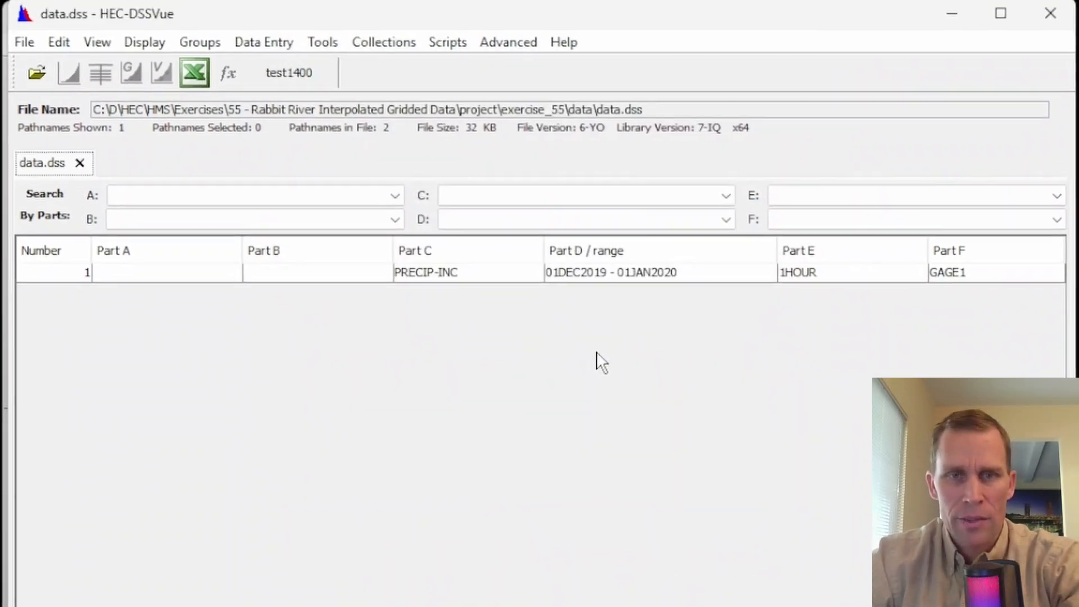
click(342, 278)
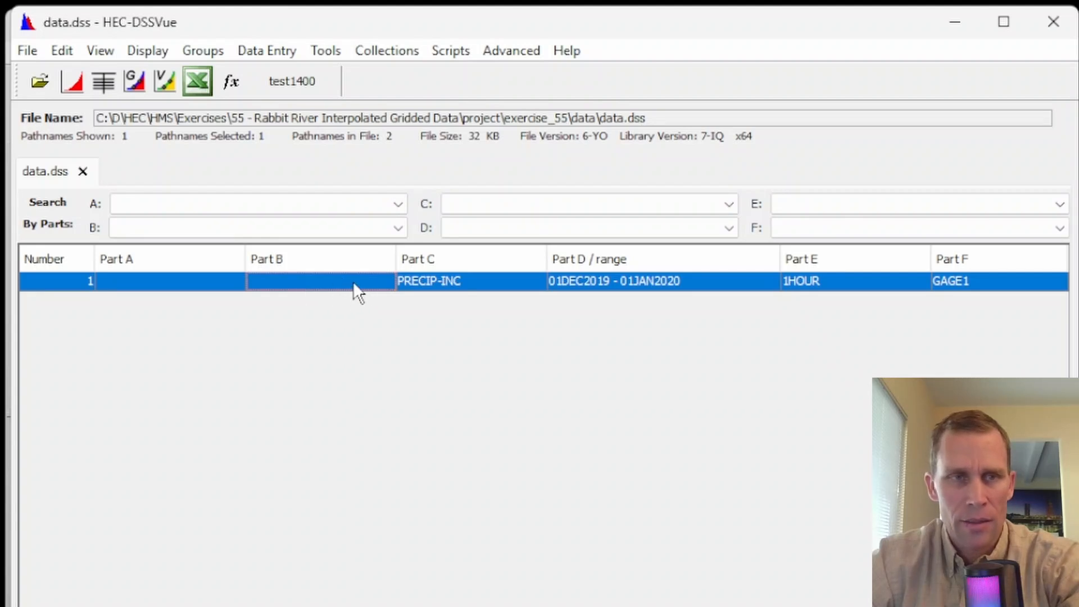
click(72, 83)
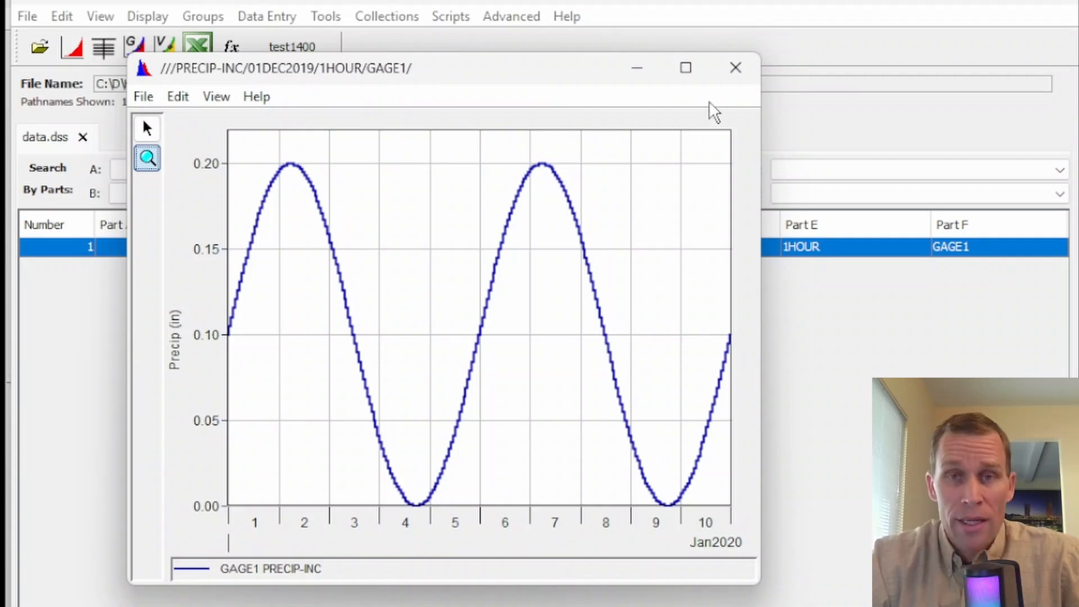
click(736, 69)
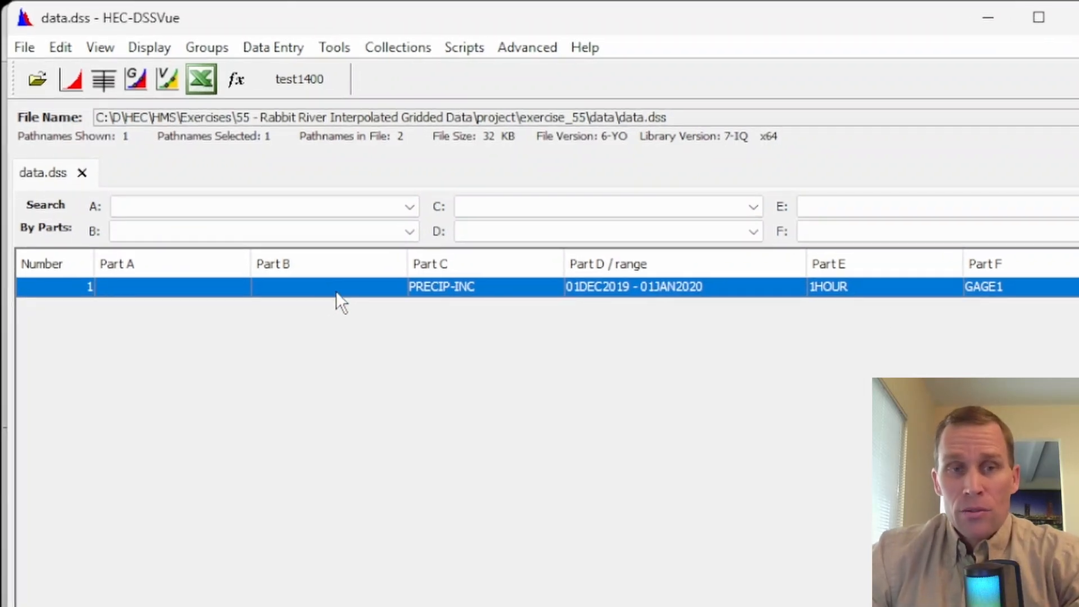
- Duplicate the GAGE1 PRECIP-INC record under a new pathname with part F set to GAGE2
right_click(342, 292)
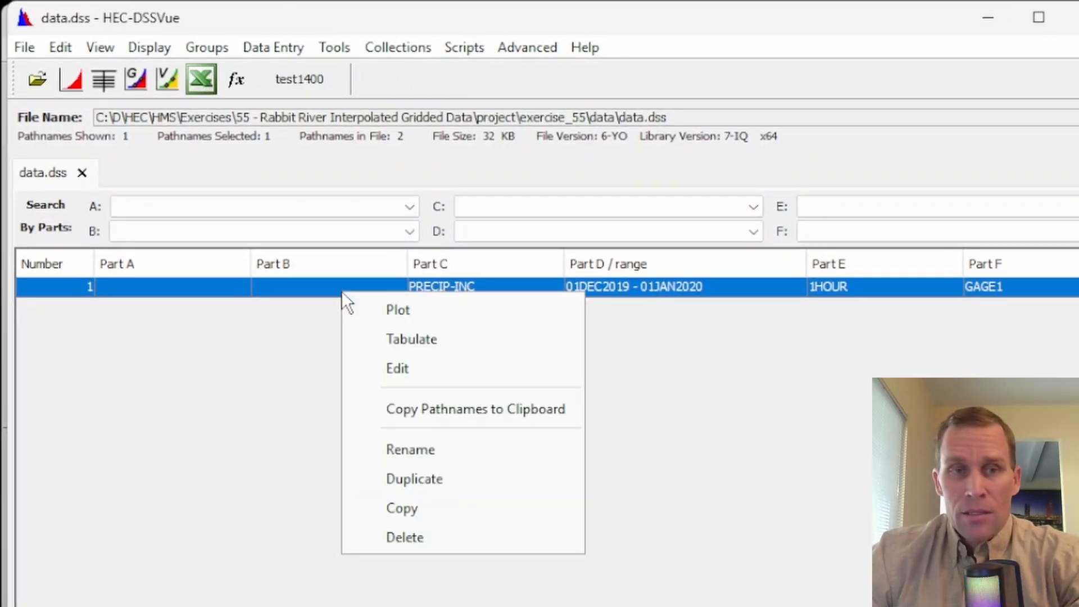
click(406, 485)
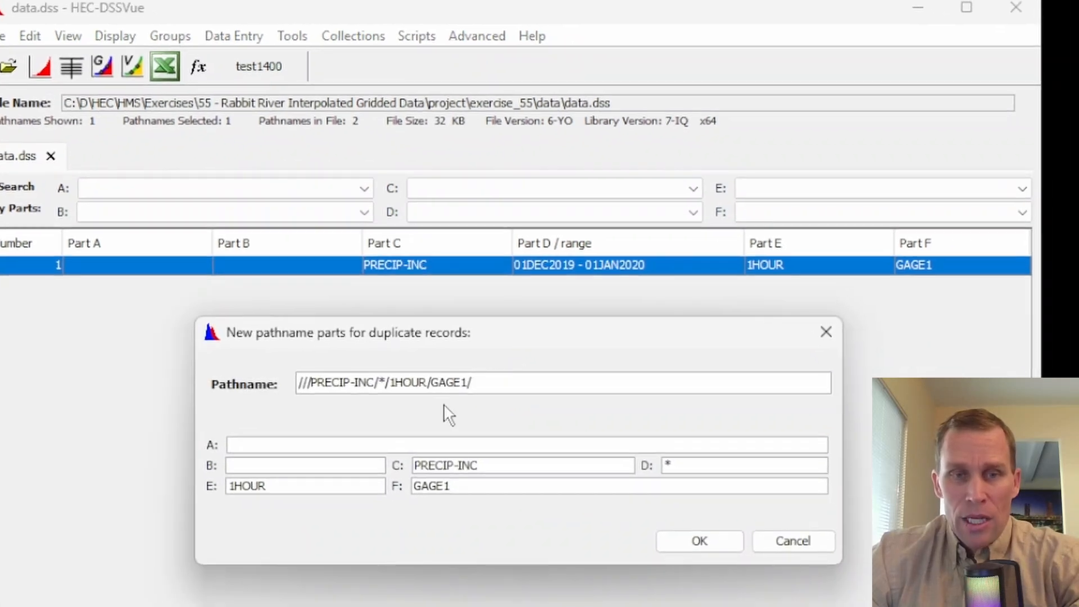
click(473, 487)
key(BackSpace)
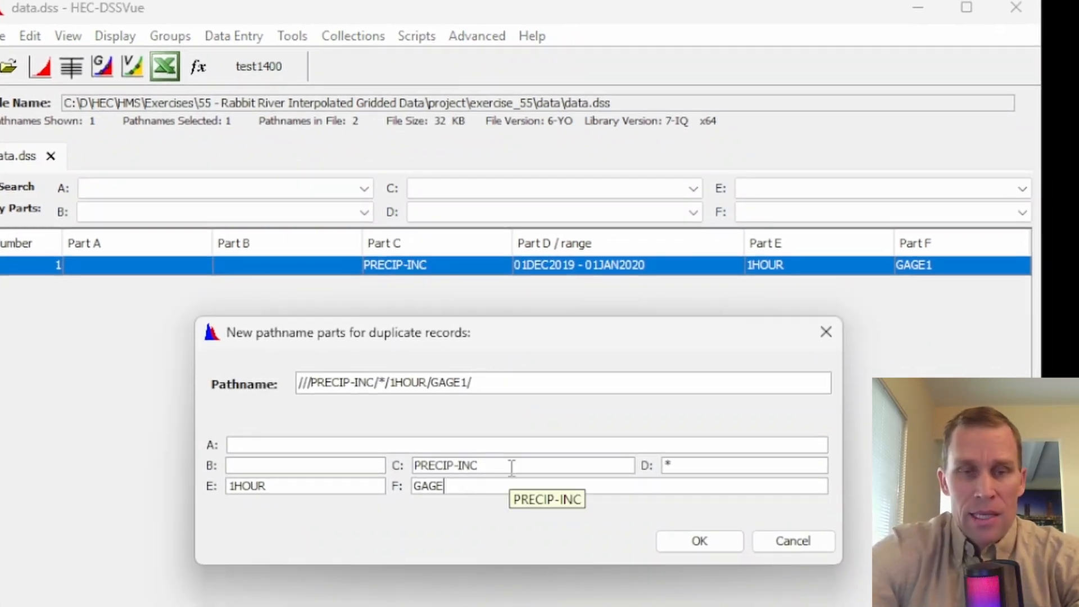
text(2)
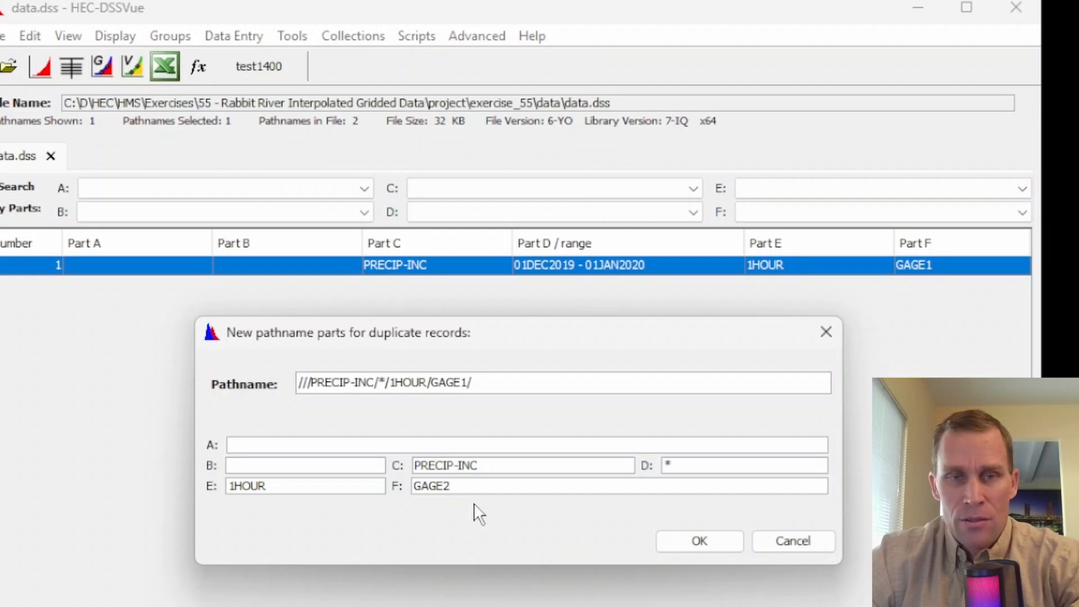
key(Tab)
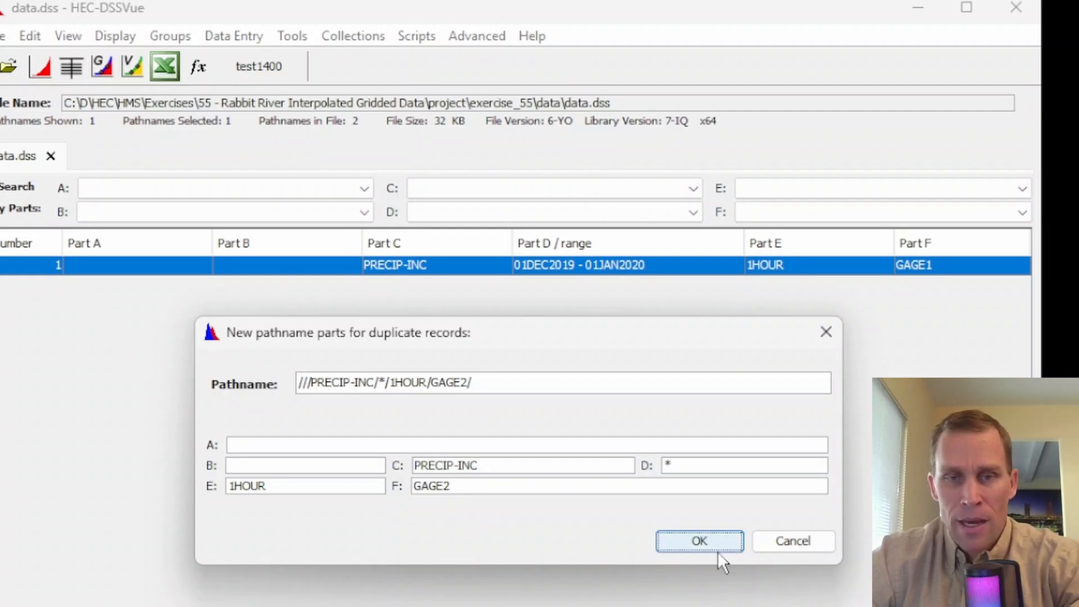
click(702, 543)
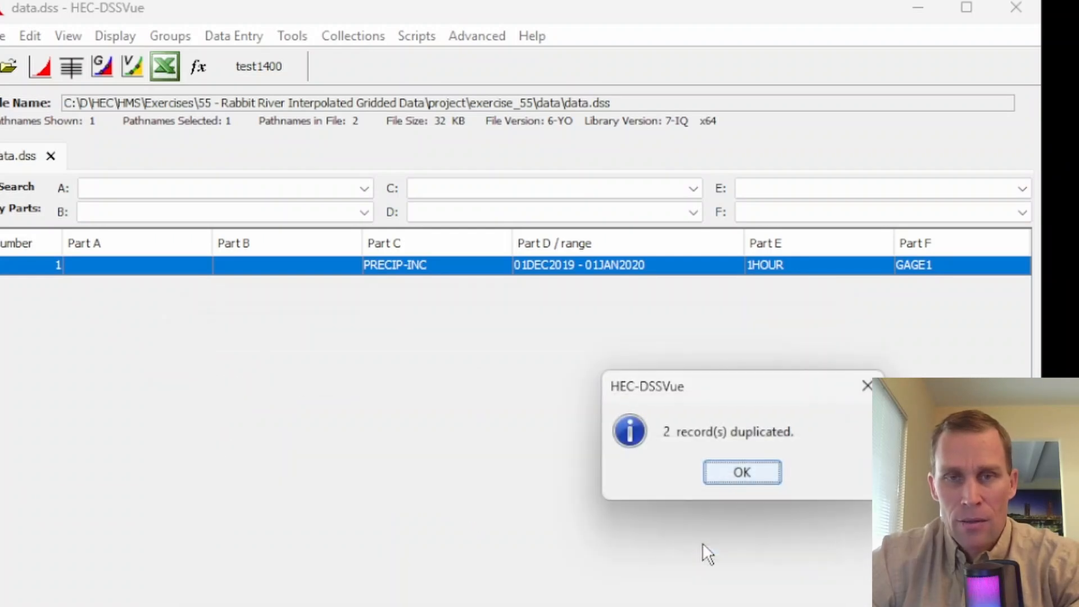
click(727, 471)
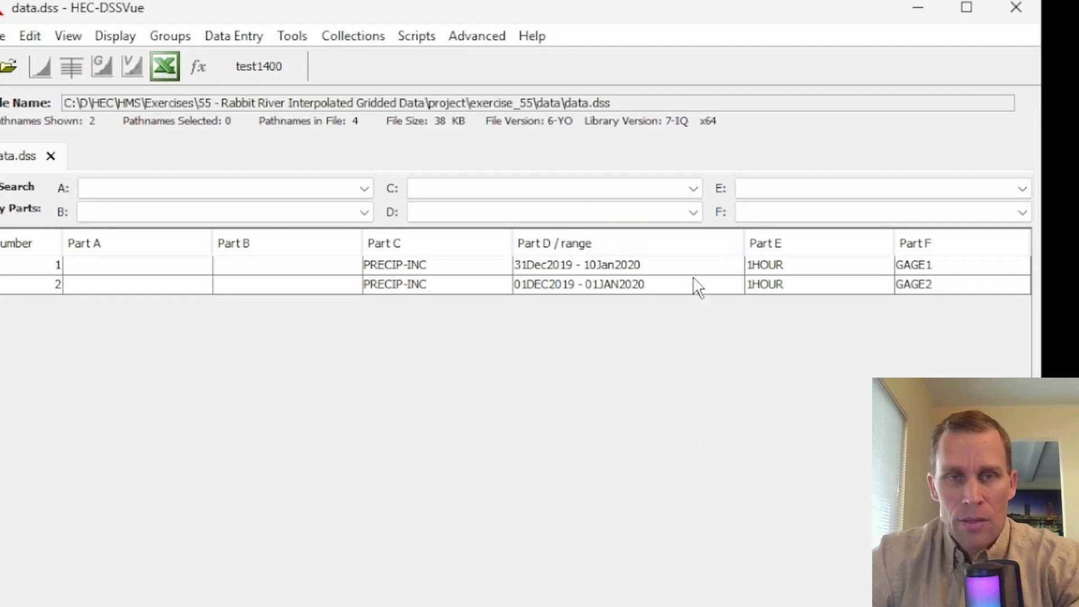
- Bring up the record commands for the GAGE2 precipitation time series
right_click(449, 287)
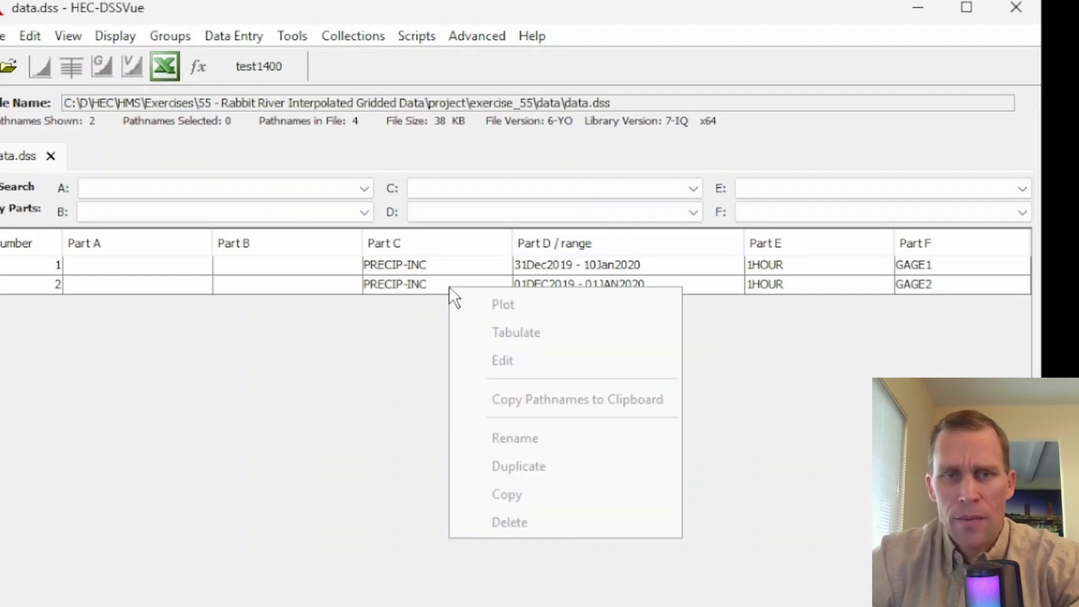
- Duplicate the GAGE2 PRECIP-INC record with GAGE3 as the new pathname Part F
shift+click(437, 283)
click(434, 286)
right_click(434, 286)
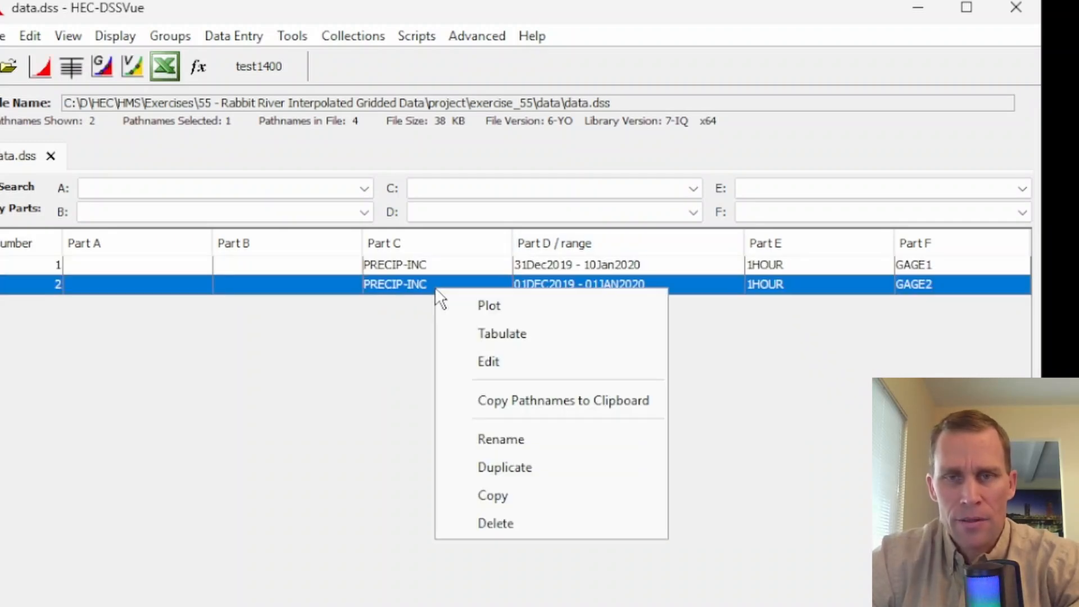
click(490, 464)
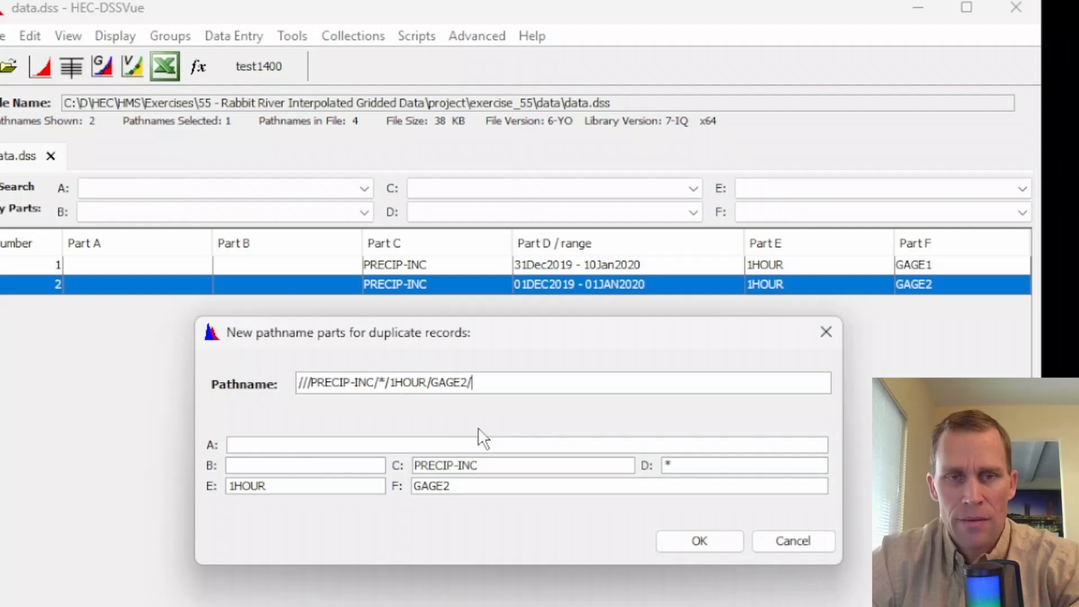
click(483, 486)
key(BackSpace)
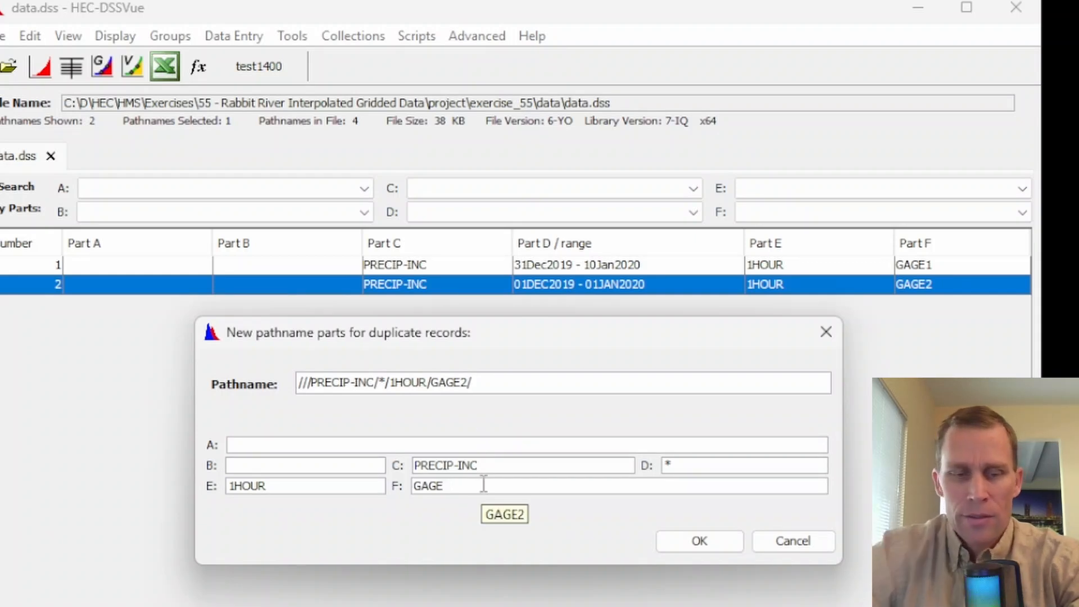
text(3)
click(695, 541)
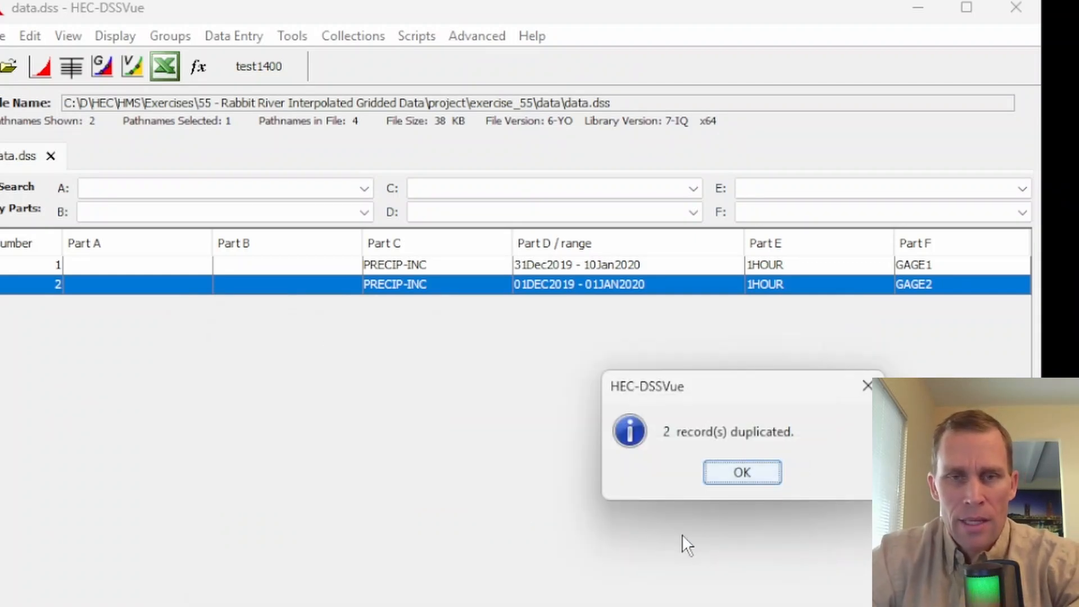
click(757, 473)
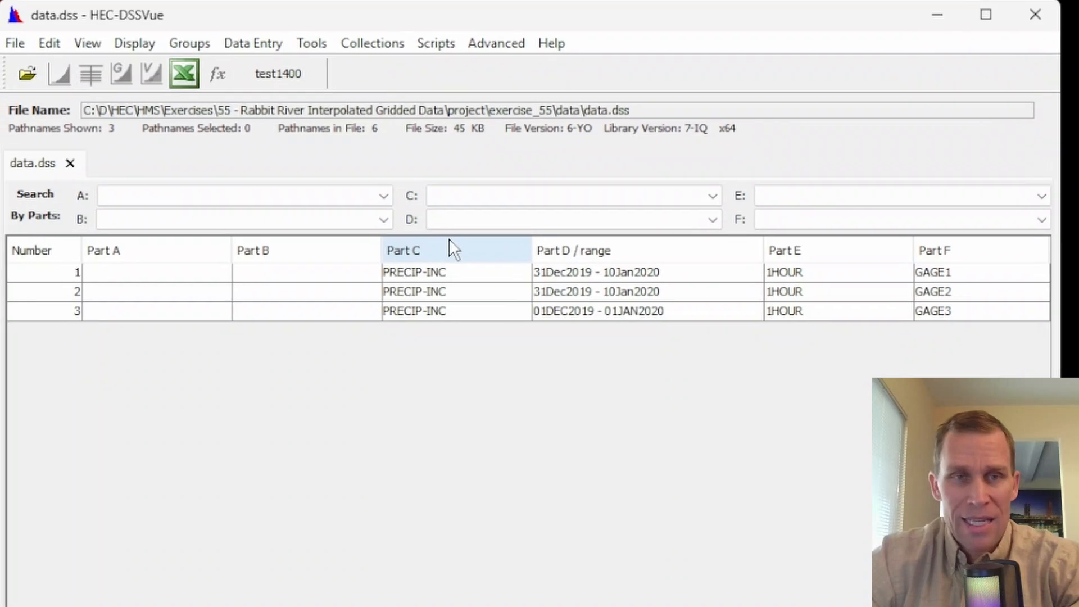
- List the catalog by pathname parts and tabulate the GAGE1 record for 01DEC2019 to check its values
click(102, 50)
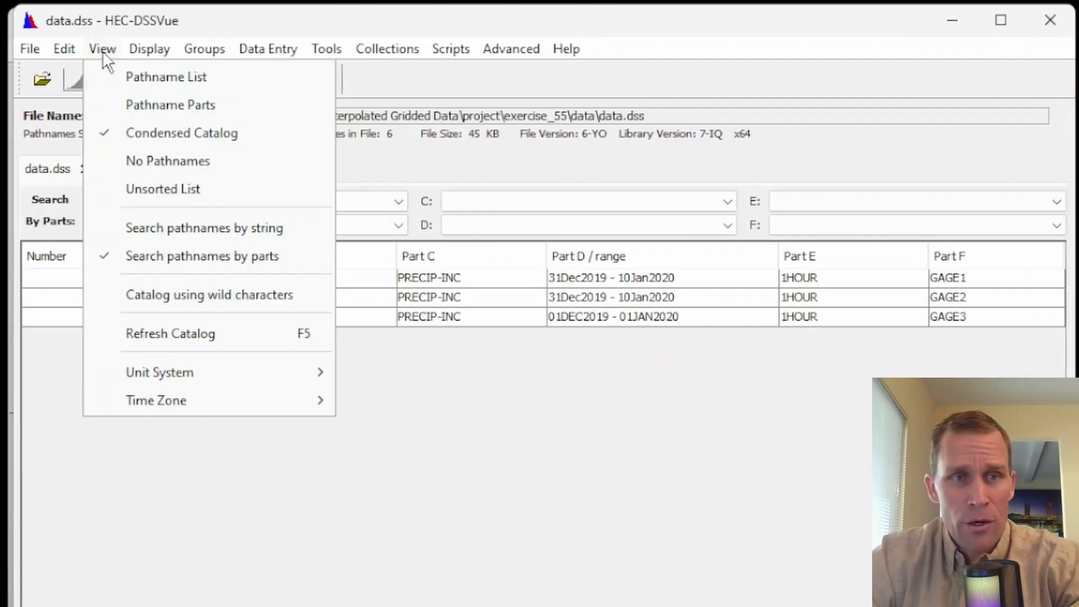
click(126, 103)
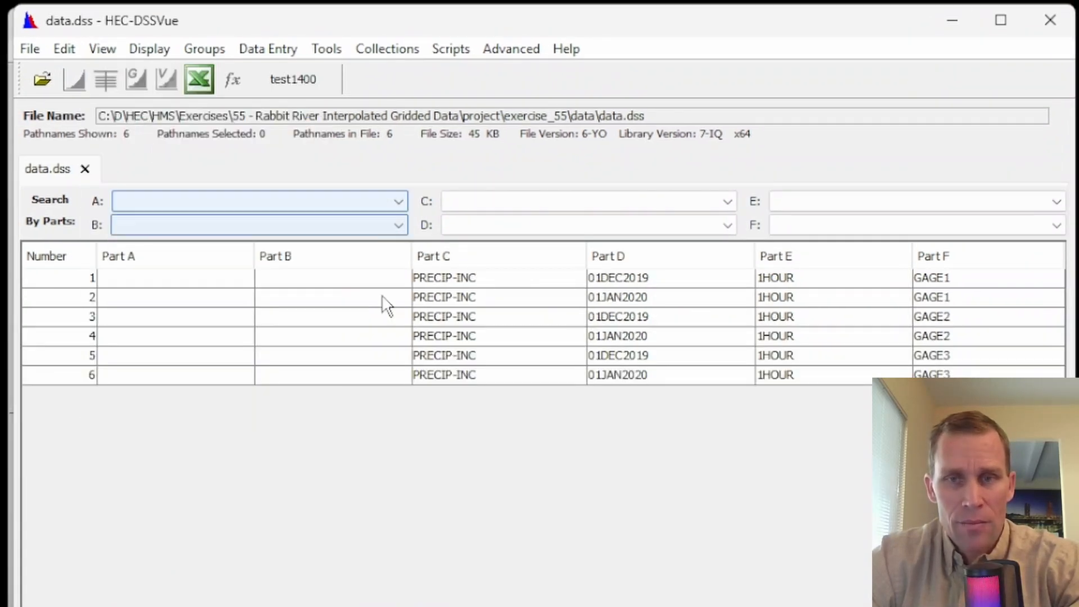
click(612, 277)
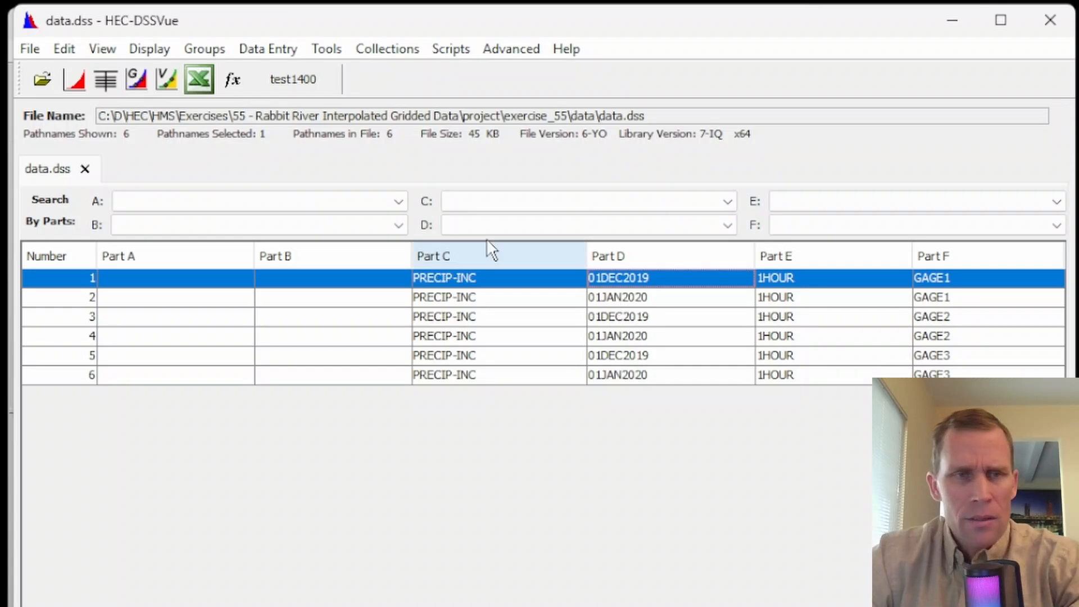
click(106, 82)
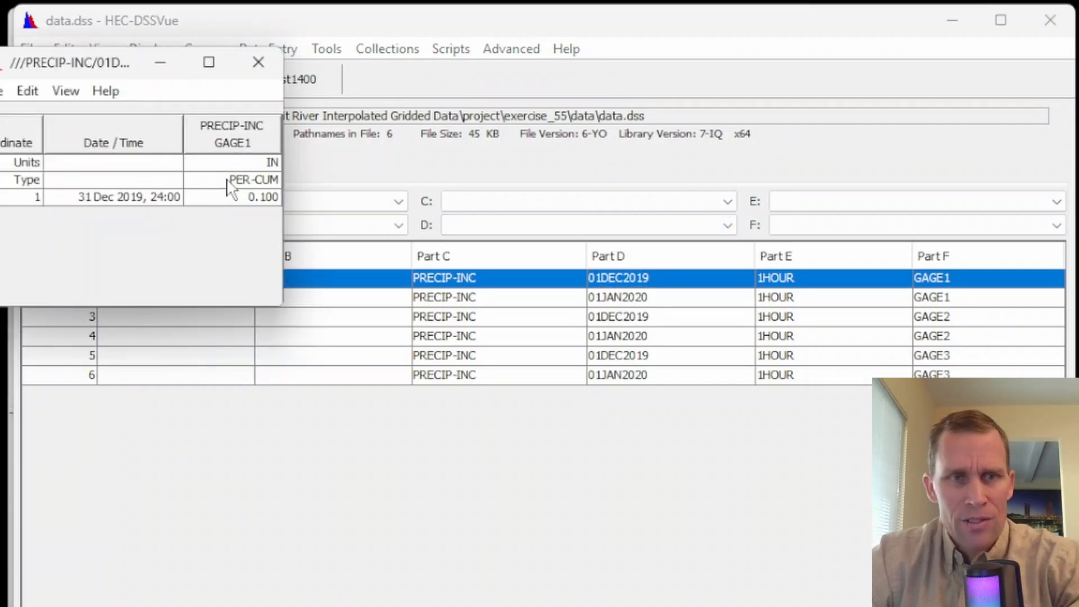
click(267, 65)
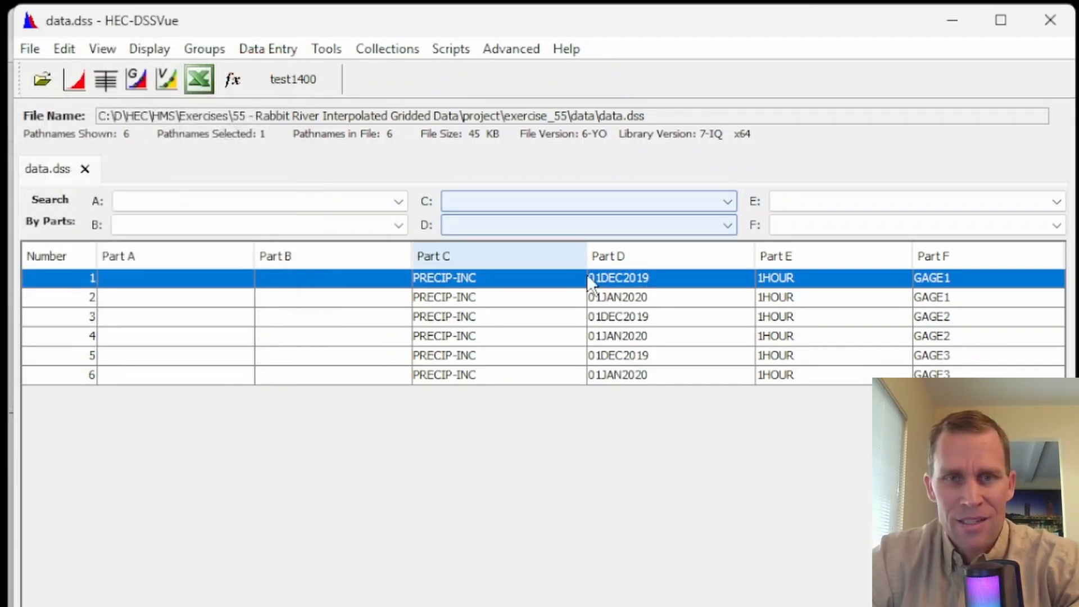
- Tabulate the GAGE1 record for 01JAN2020 and review its hourly values through to the last ordinate
click(596, 297)
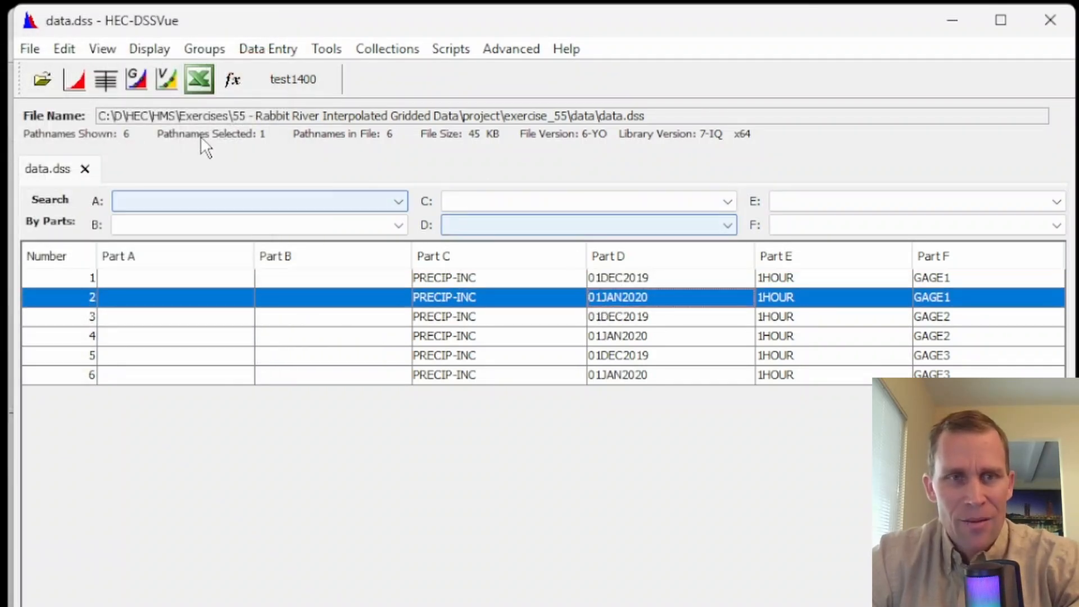
click(109, 79)
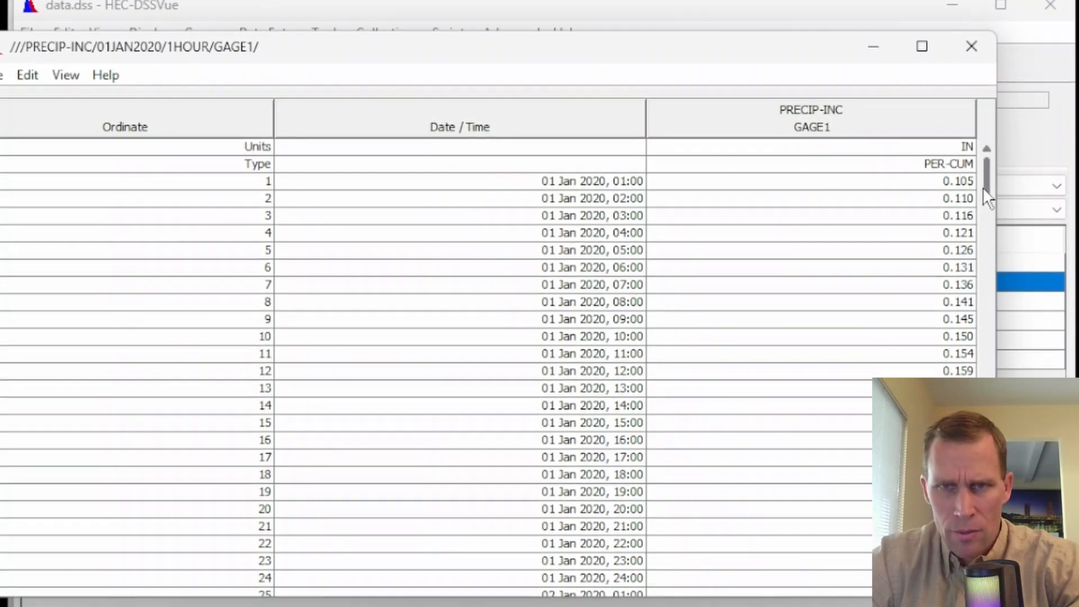
drag(985, 202, 987, 427)
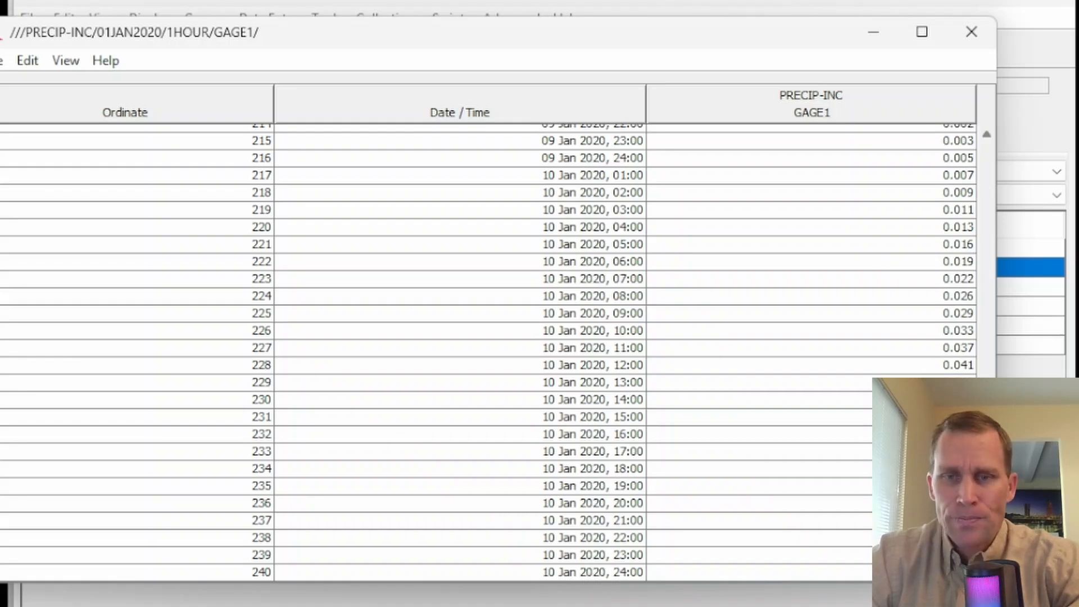
drag(987, 427, 987, 163)
click(972, 32)
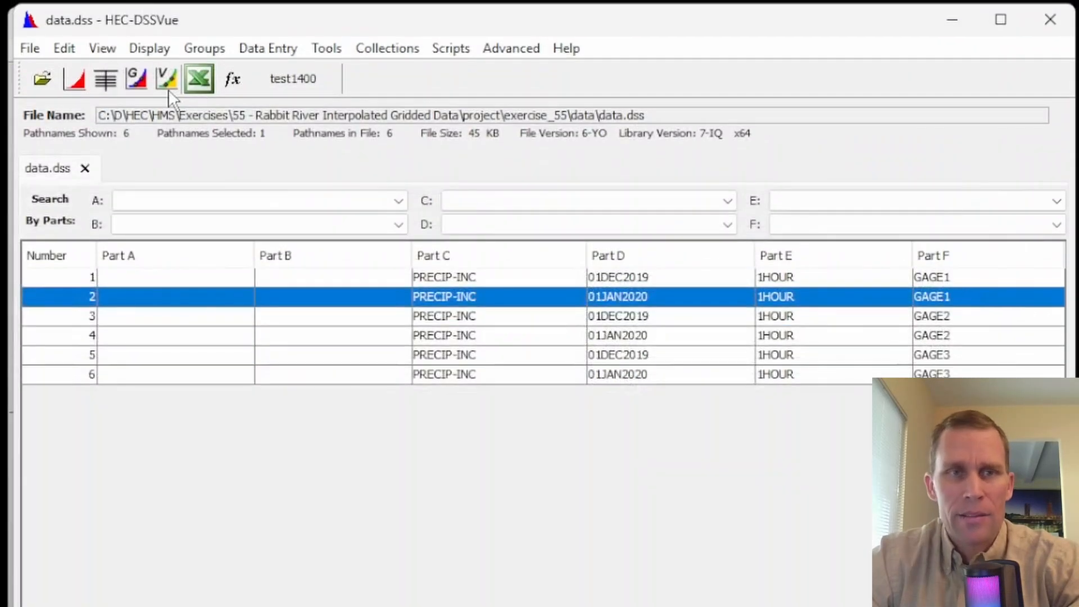
- Switch the pathname listing back to the condensed catalog and bring up the commands for the GAGE3 record
click(102, 48)
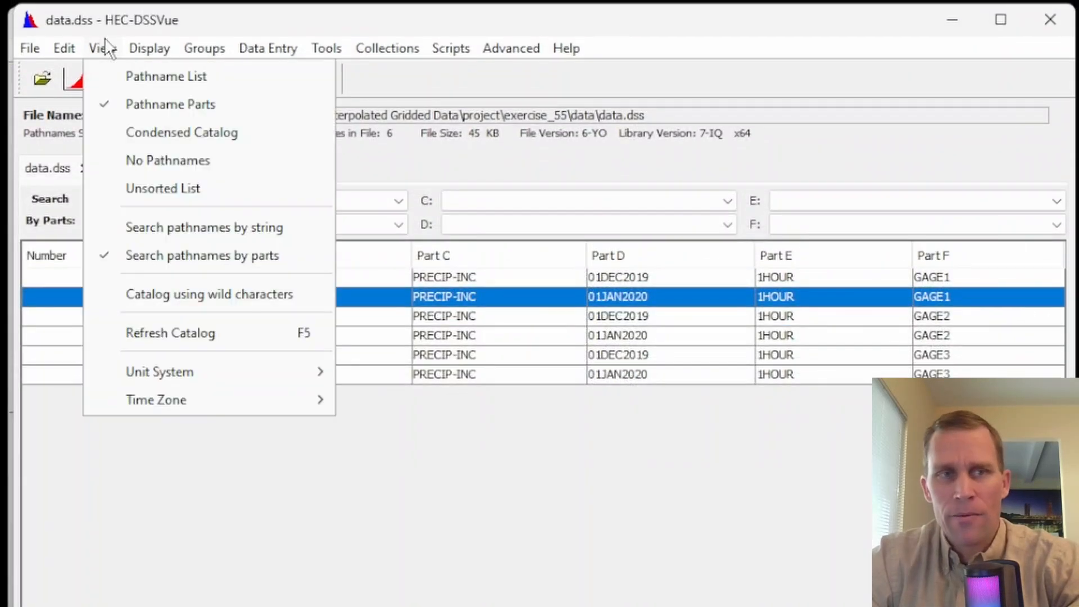
click(155, 131)
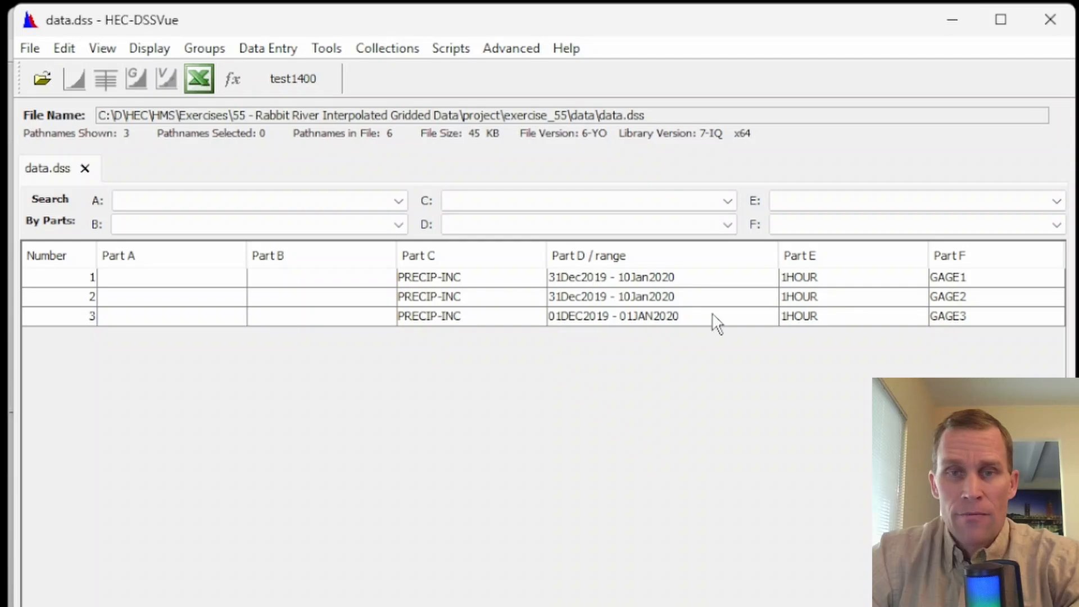
right_click(575, 316)
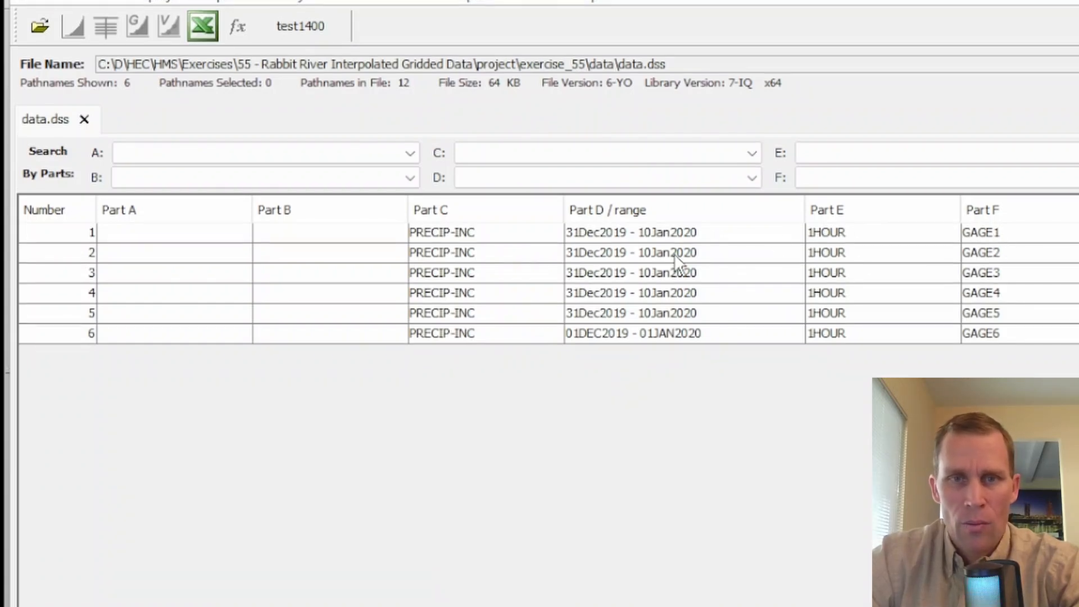
- Open the GAGE2 record for tabular editing and select its first precipitation values
click(673, 254)
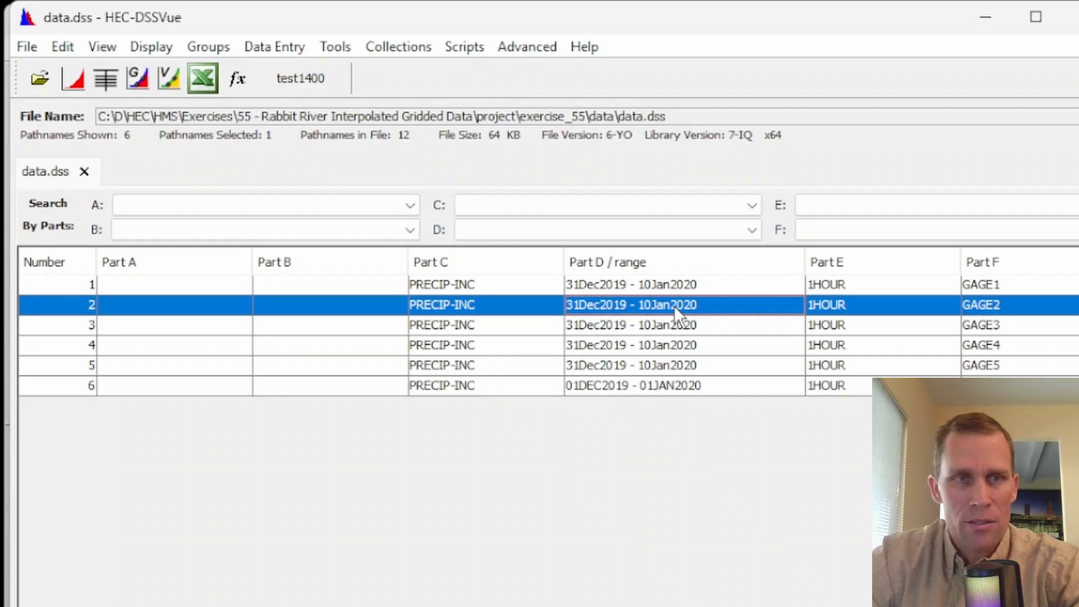
click(63, 46)
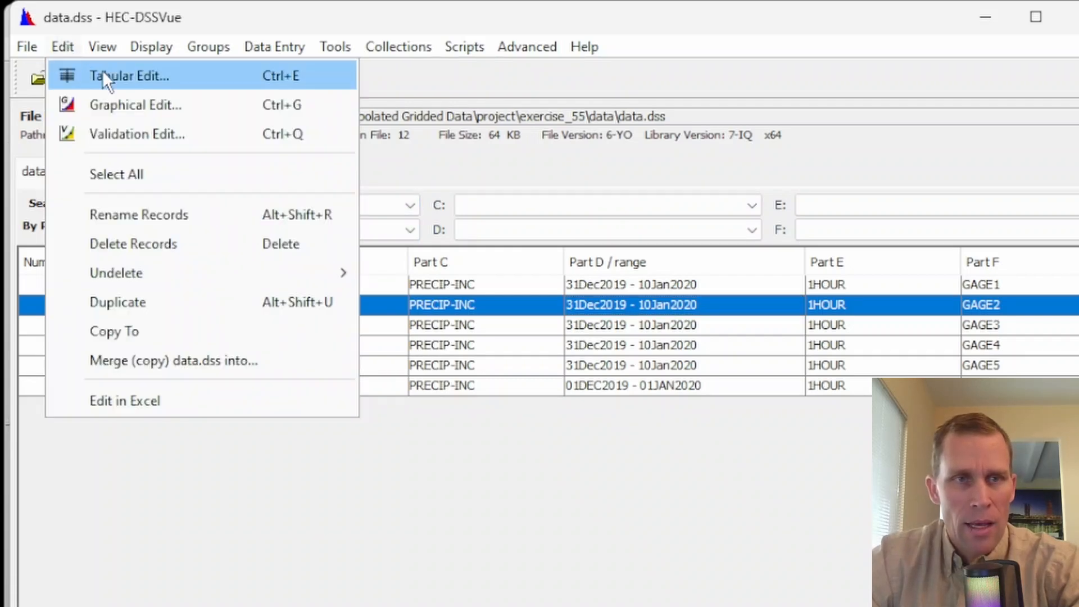
click(117, 75)
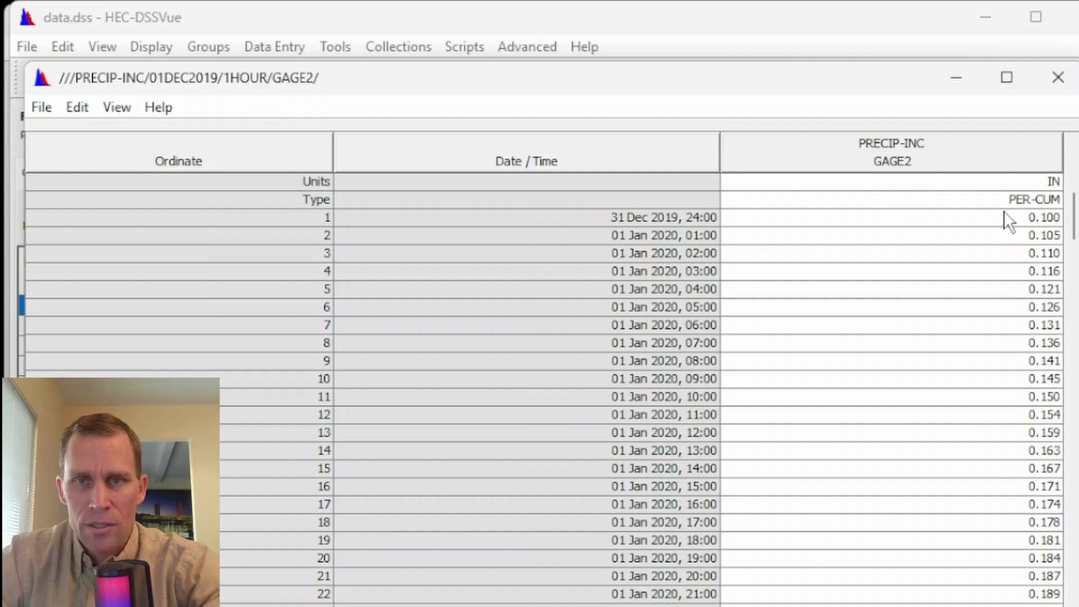
drag(1005, 217, 947, 326)
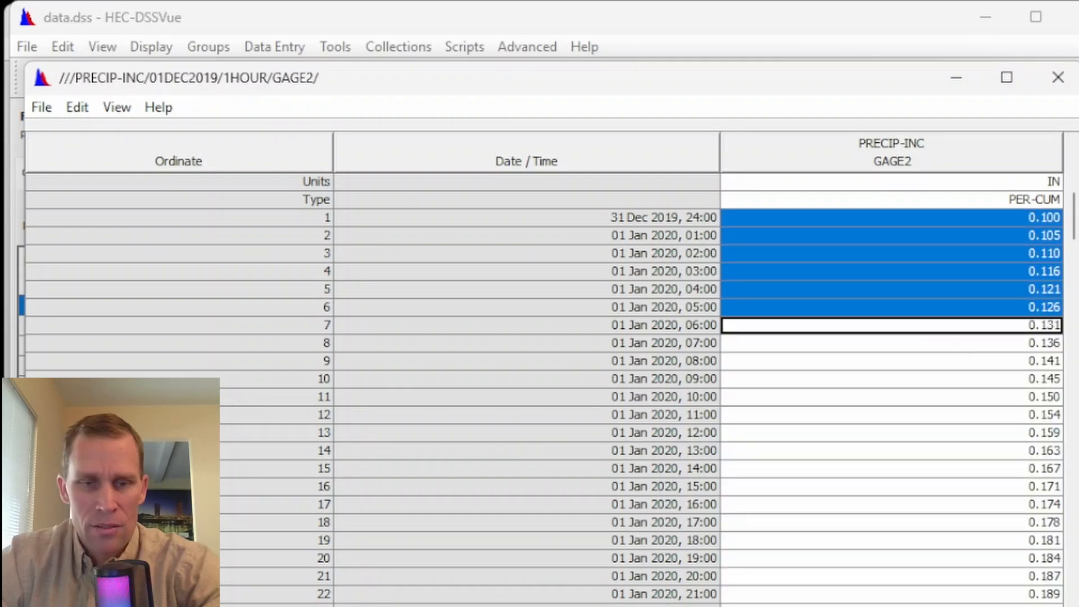
- Switch to data.xlsx in Excel and copy the column 11 values from row 5 down to the end of the data
key(alt+Tab)
click(574, 242)
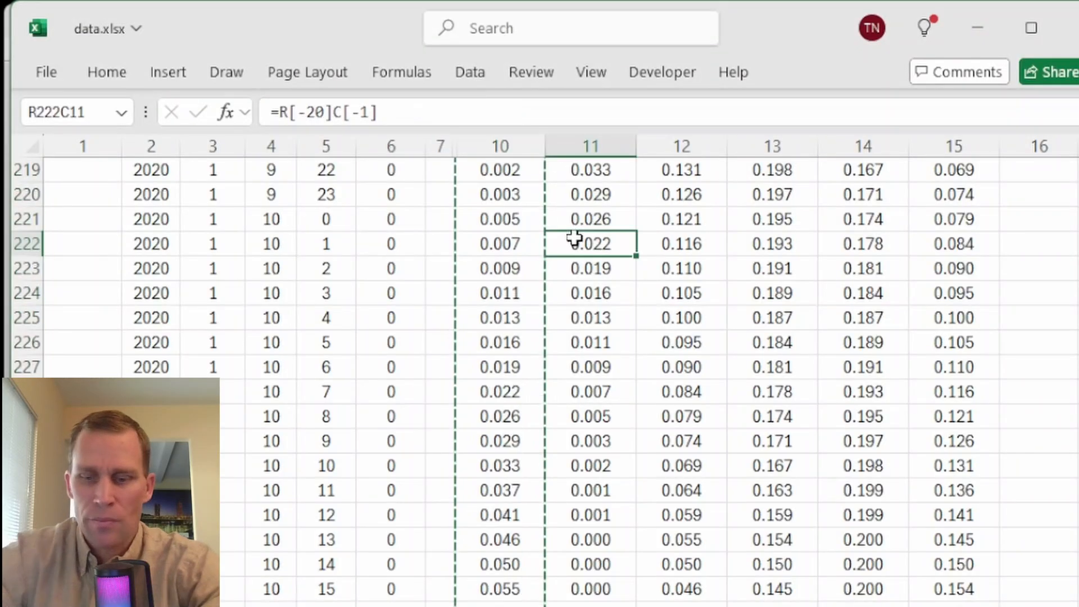
key(ctrl+Up)
key(Down)
key(Down)
key(Down)
key(ctrl+shift+Down)
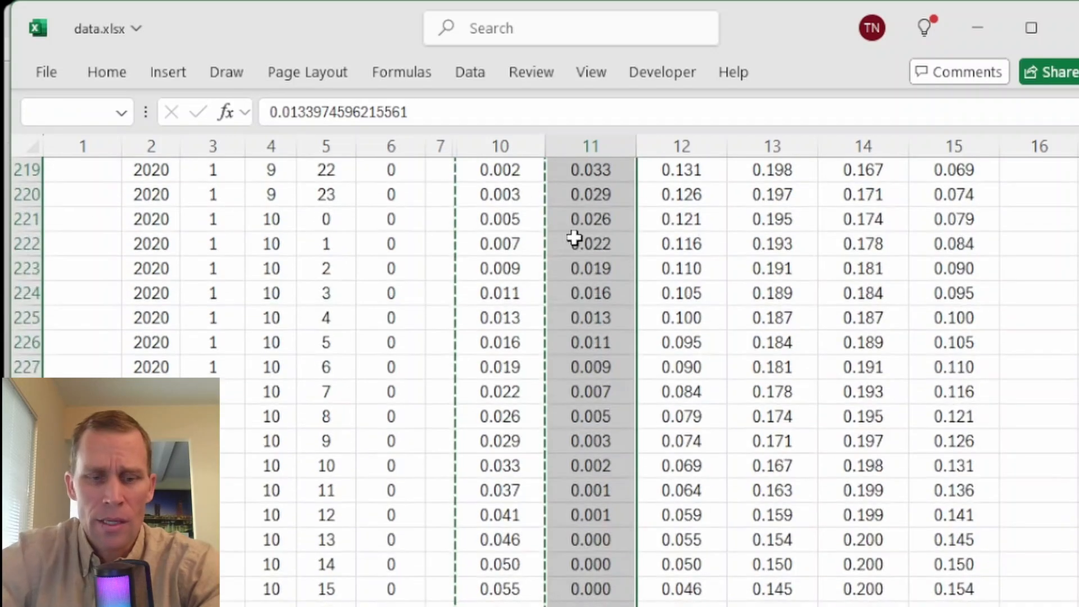
key(ctrl+c)
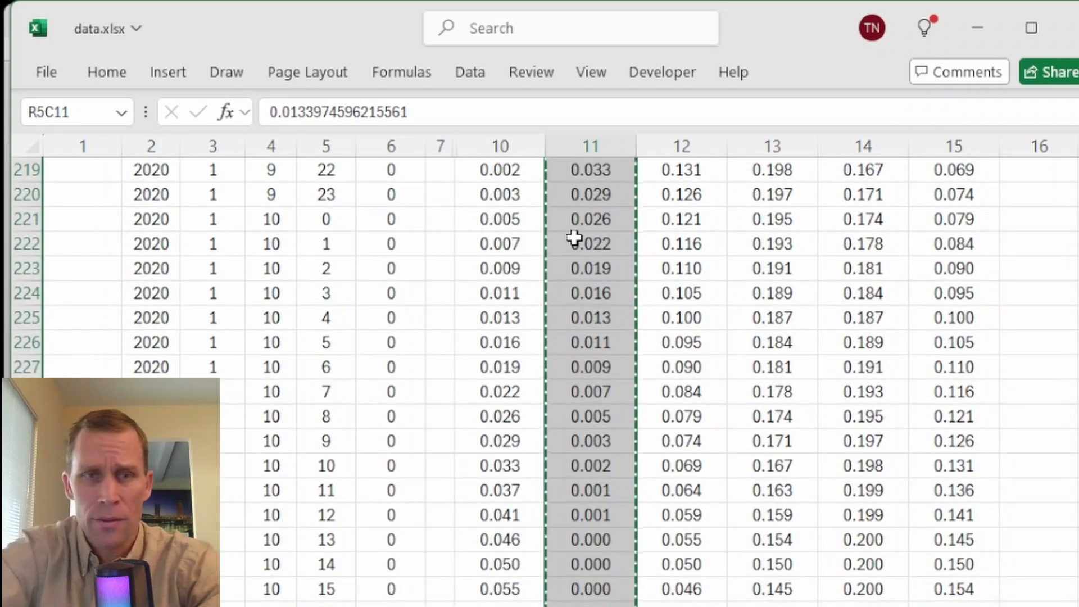
key(ctrl+Up)
key(ctrl+Up)
- Return to the HEC-DSSVue table and paste the copied values into the GAGE2 column starting at ordinate 1
key(alt+Tab)
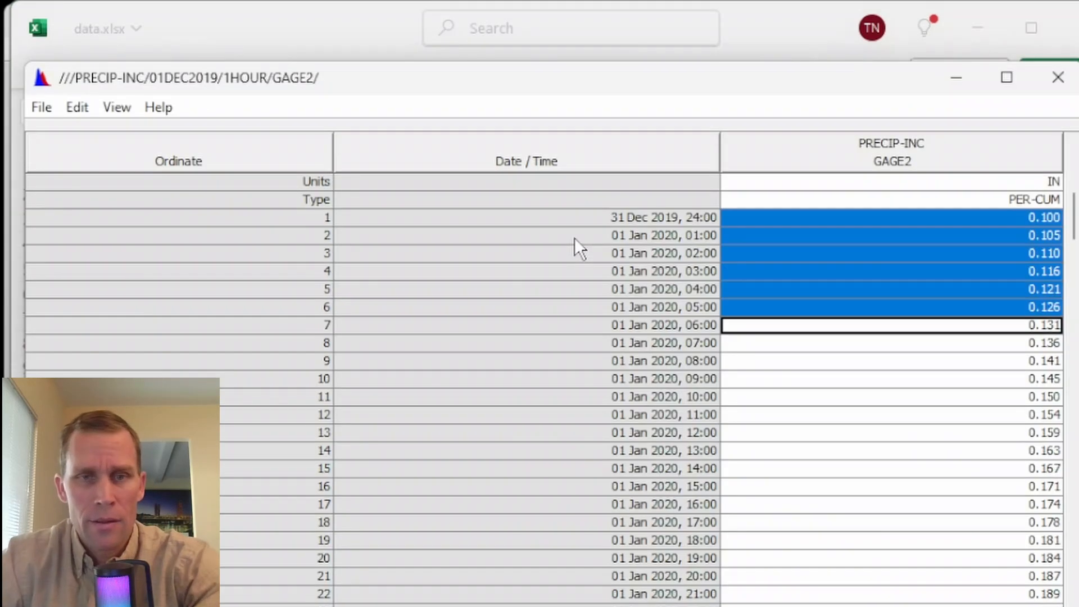
double_click(729, 273)
double_click(968, 218)
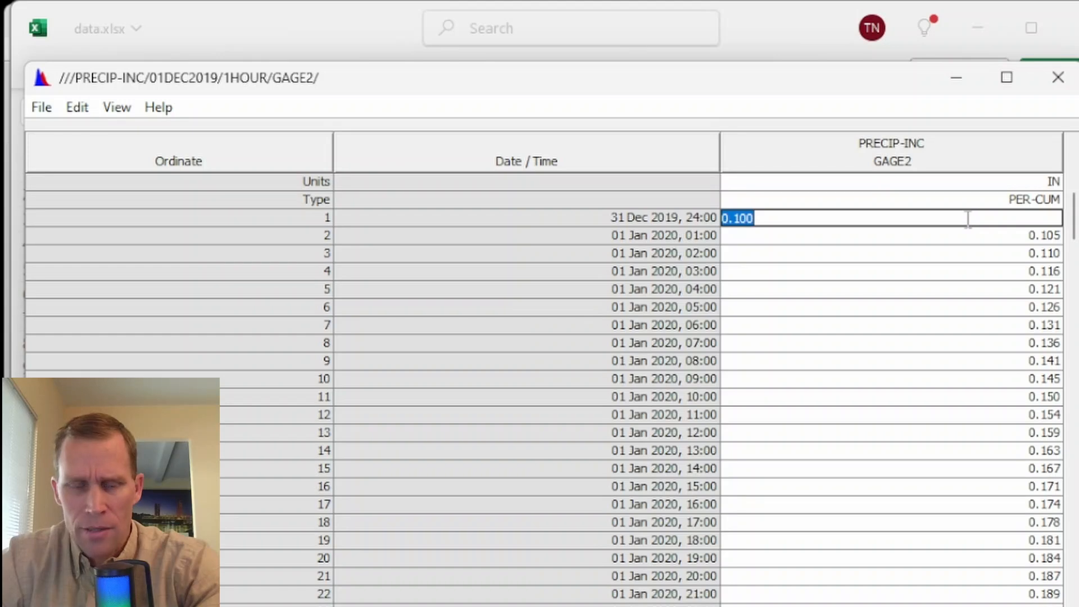
key(ctrl+v)
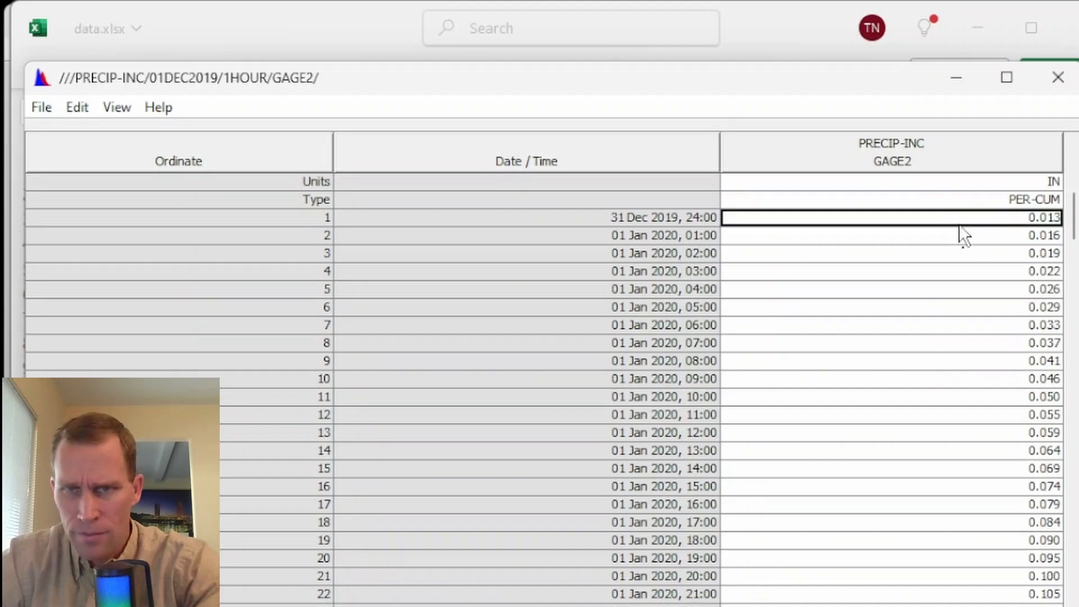
- Save the edited GAGE2 record and close its table
click(40, 107)
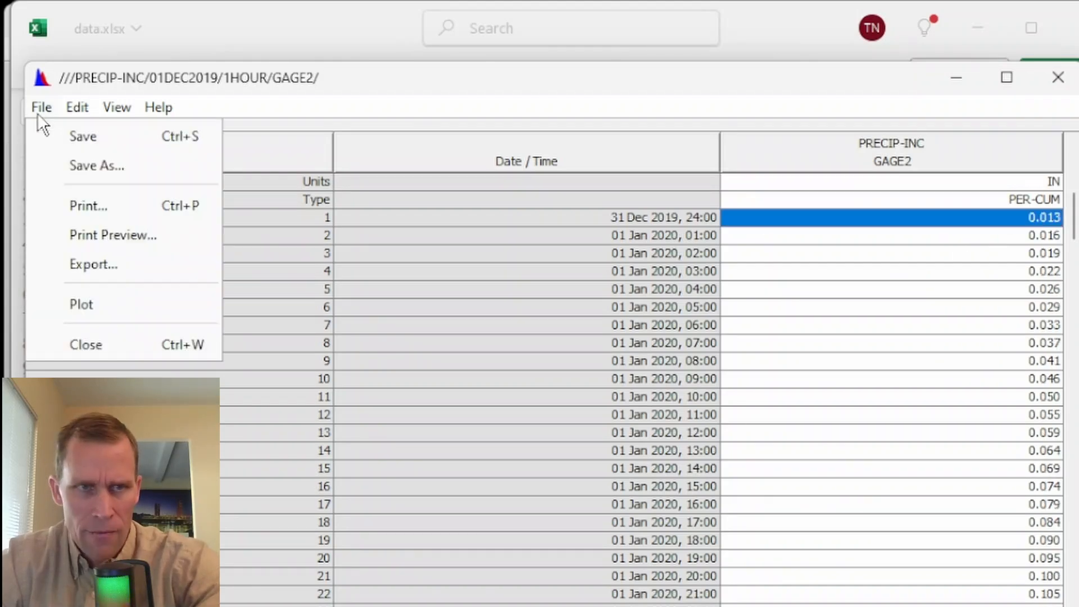
click(79, 135)
click(557, 487)
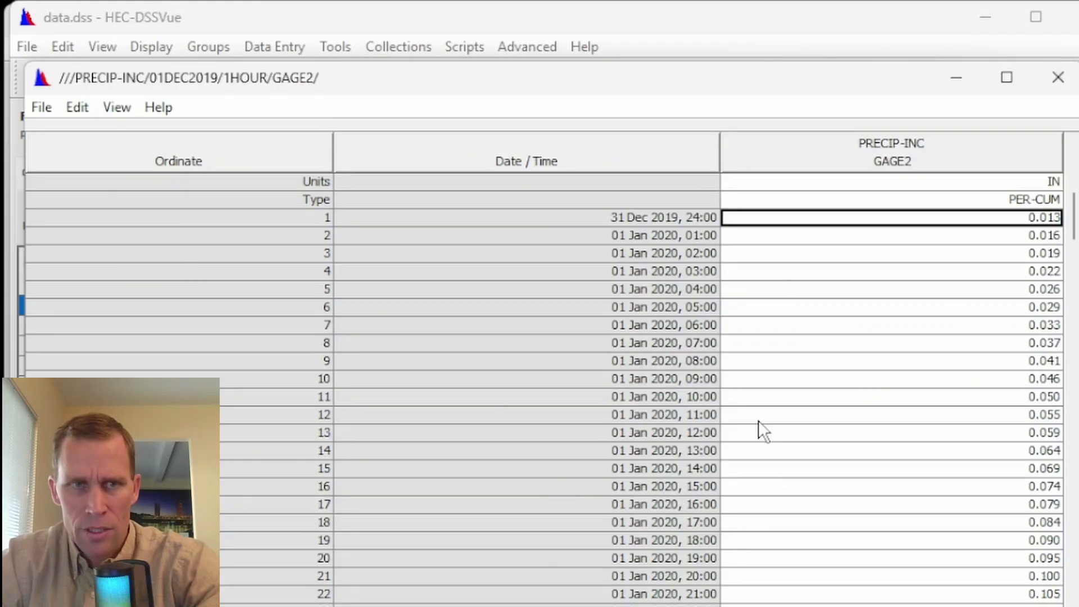
click(1057, 76)
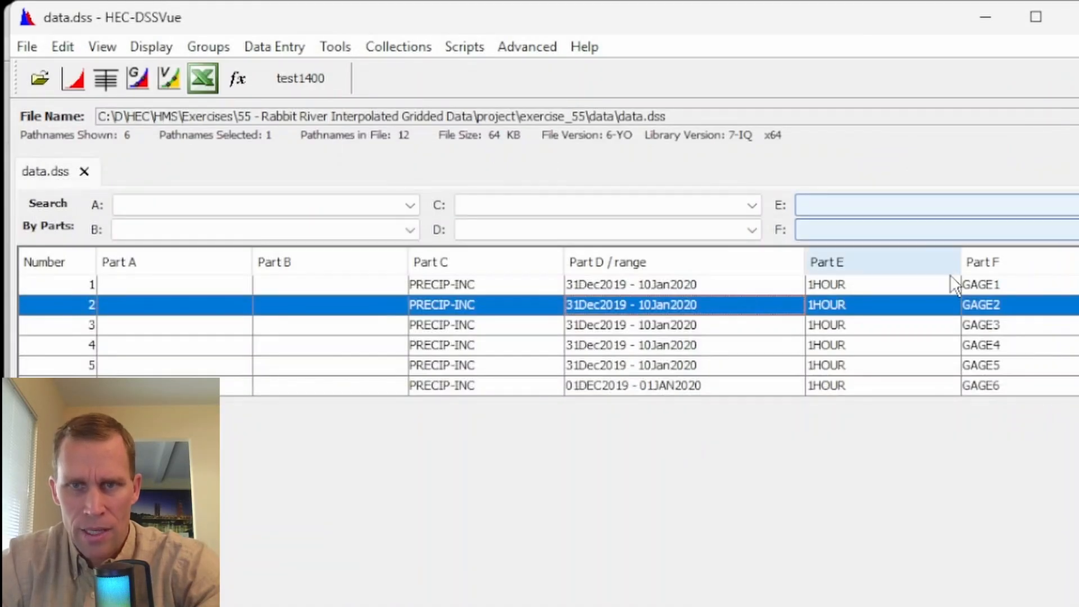
key(Down)
click(832, 285)
click(828, 303)
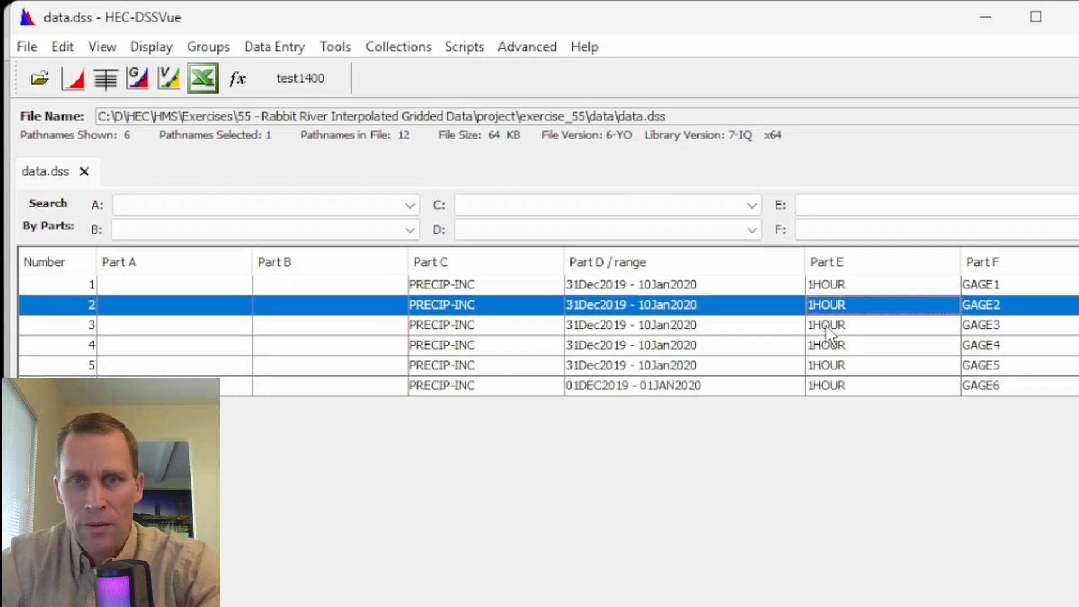
click(827, 326)
shift+click(846, 388)
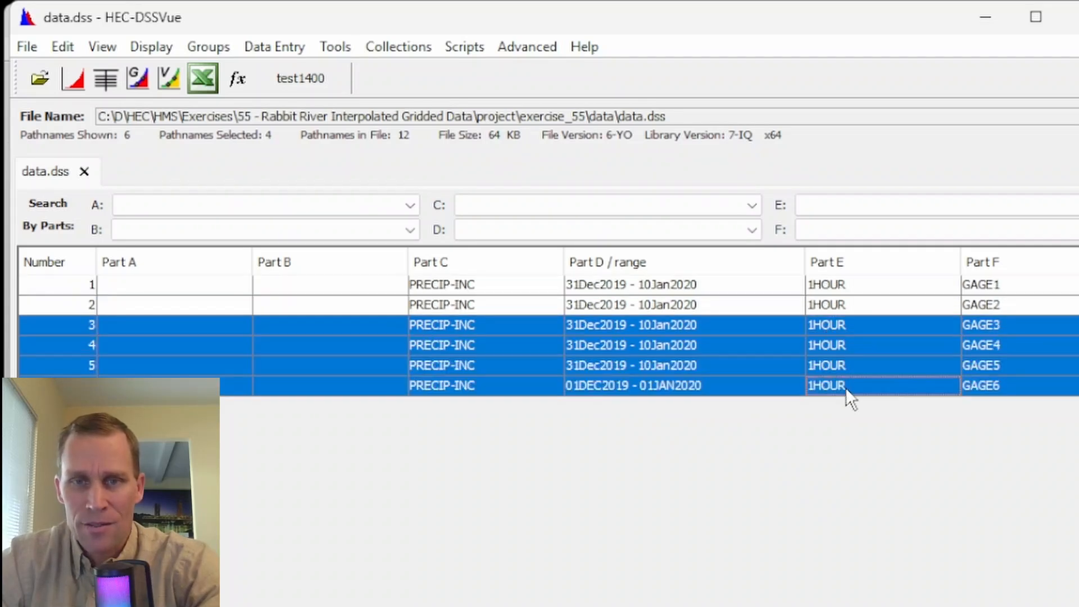
click(832, 323)
key(Down)
key(Down)
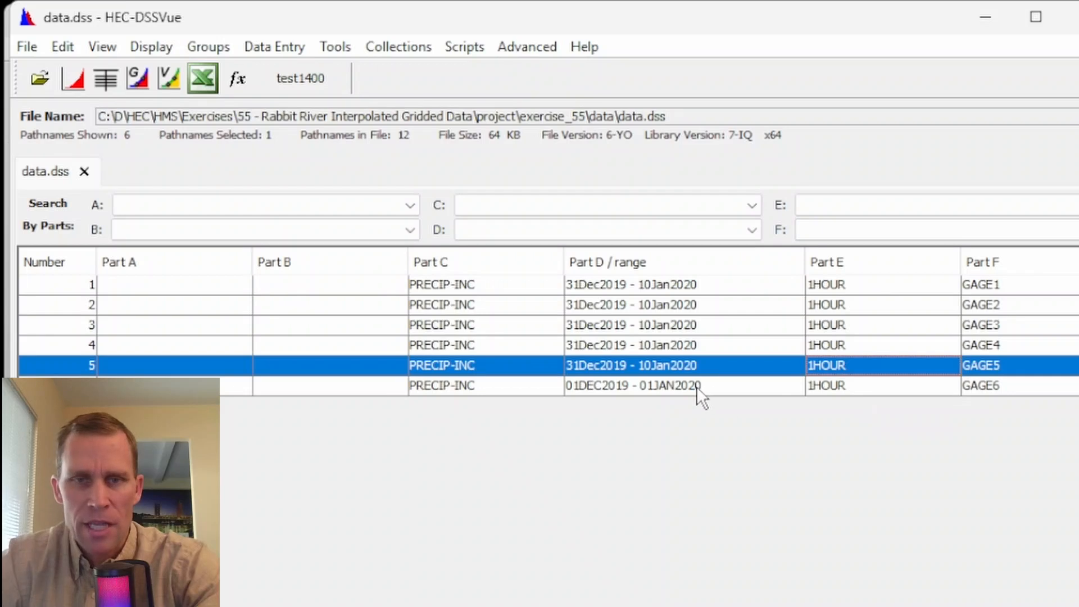
- Open the GAGE6 record as a table and allow editing of its precipitation values
click(694, 386)
right_click(693, 386)
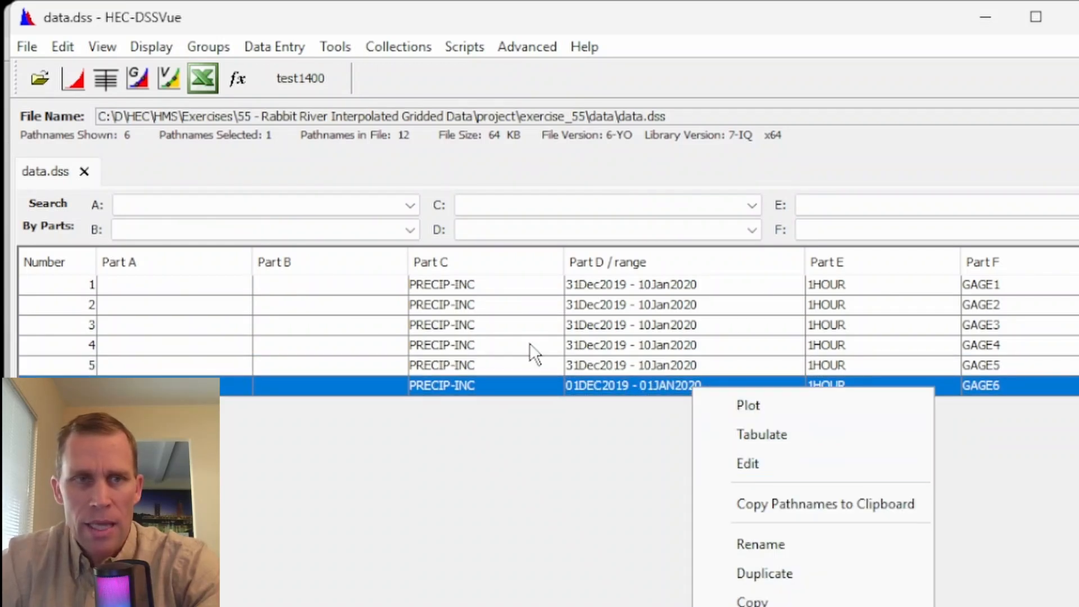
click(63, 45)
click(124, 38)
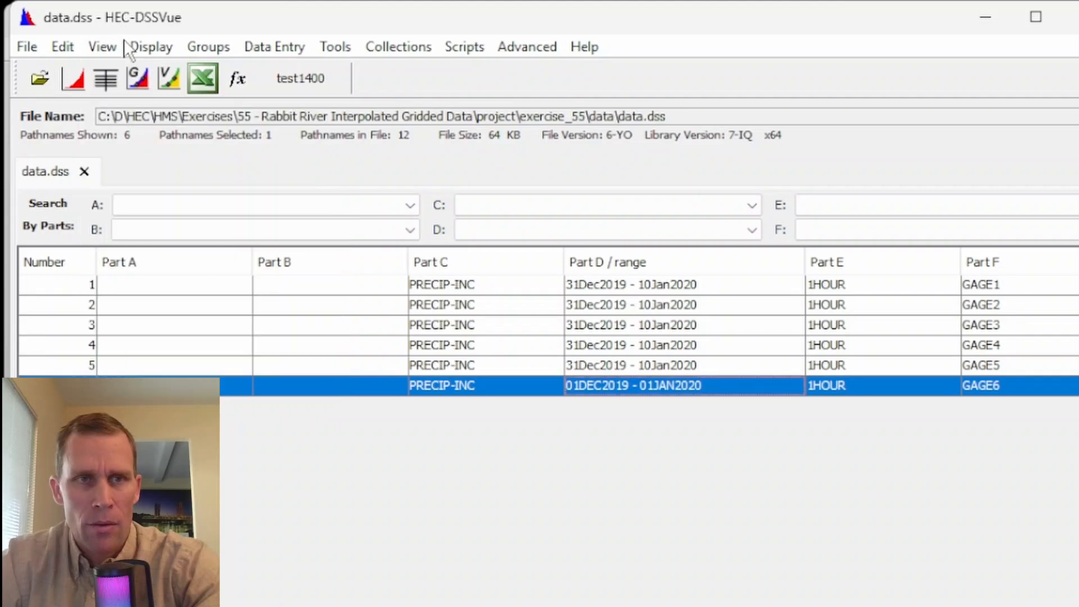
click(106, 79)
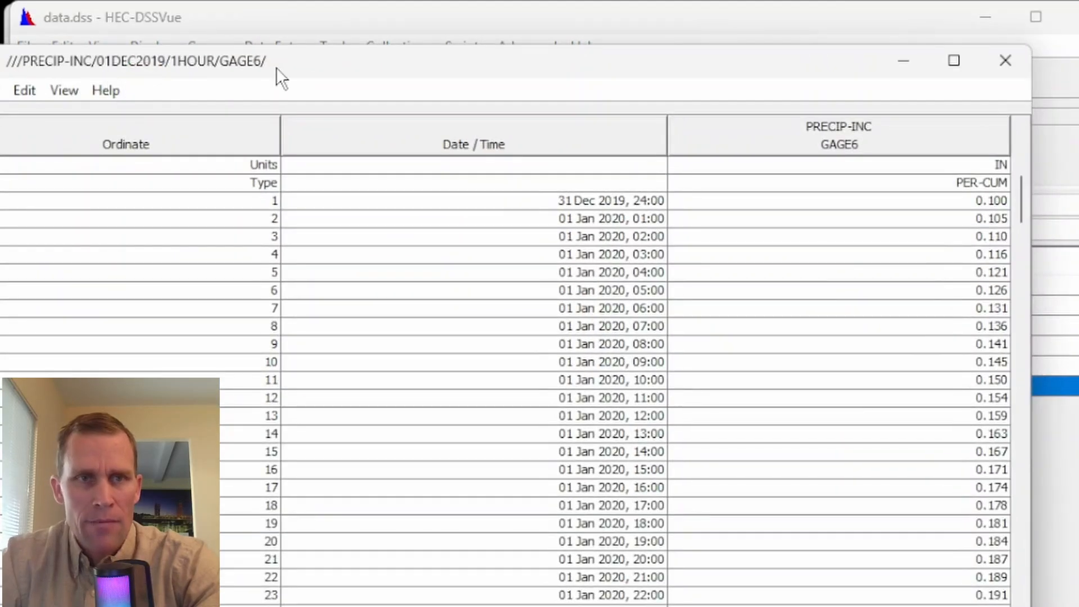
drag(312, 59, 373, 79)
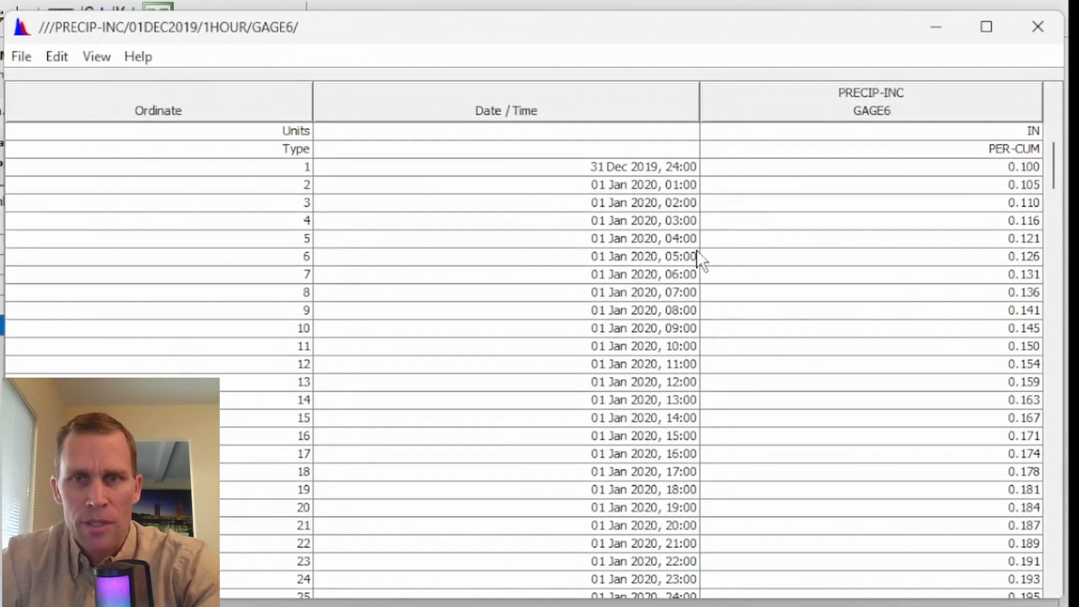
drag(916, 168, 181, 209)
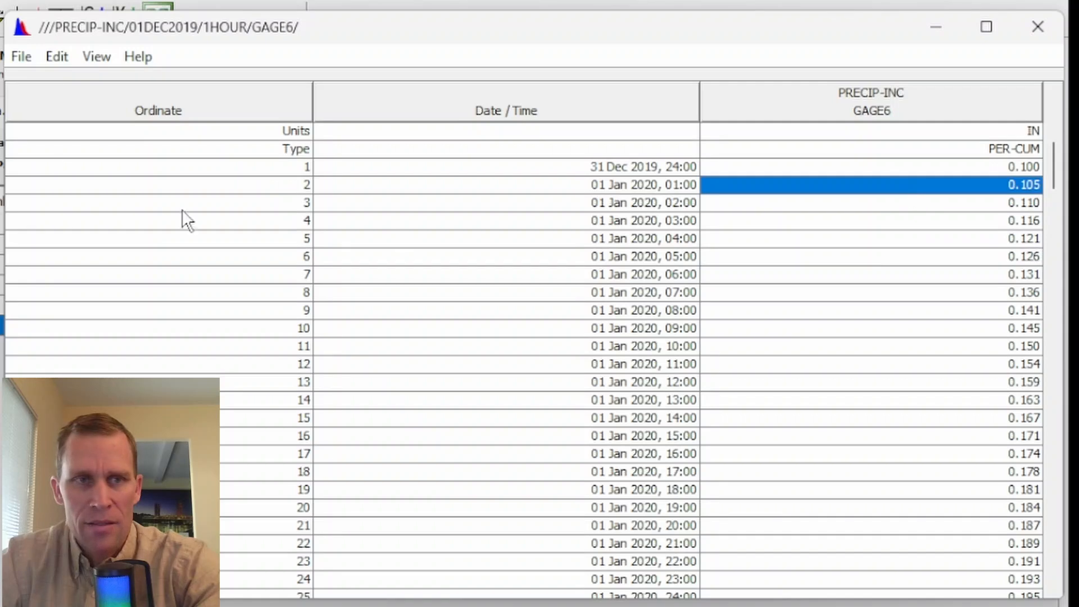
click(58, 54)
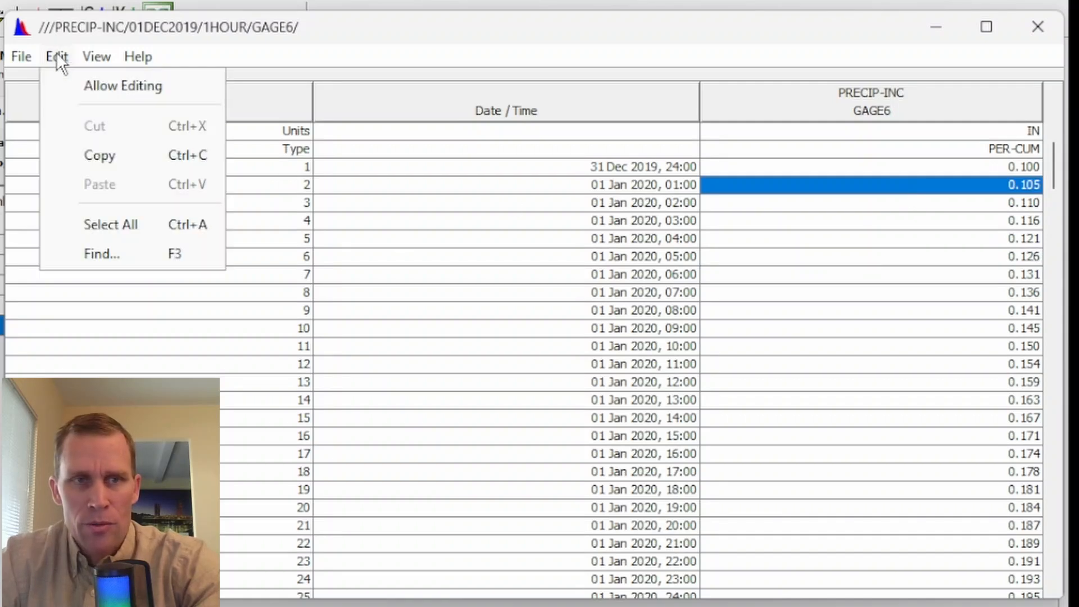
click(86, 87)
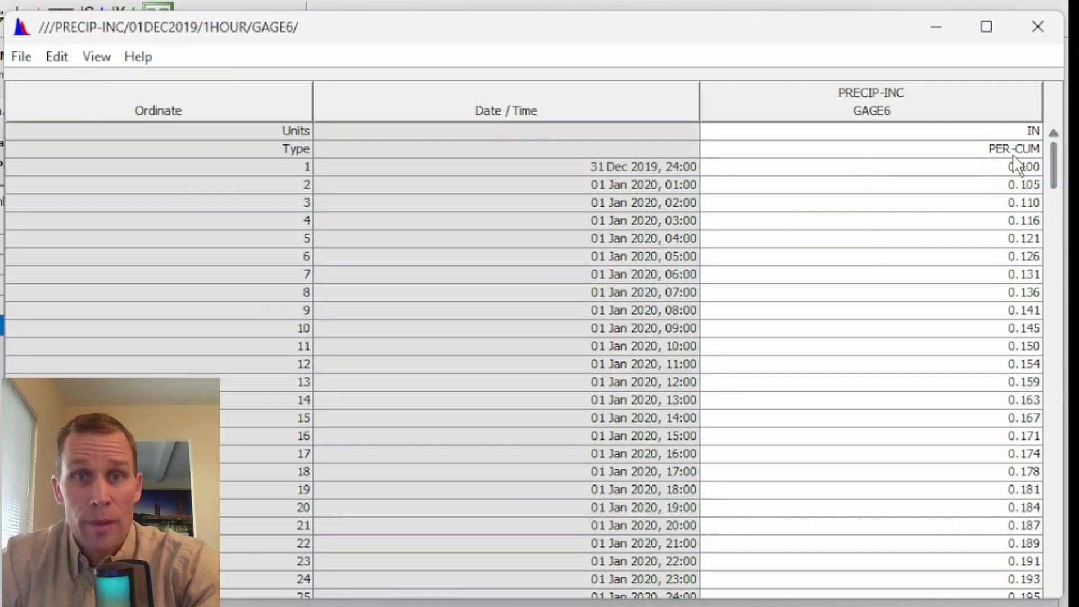
double_click(981, 171)
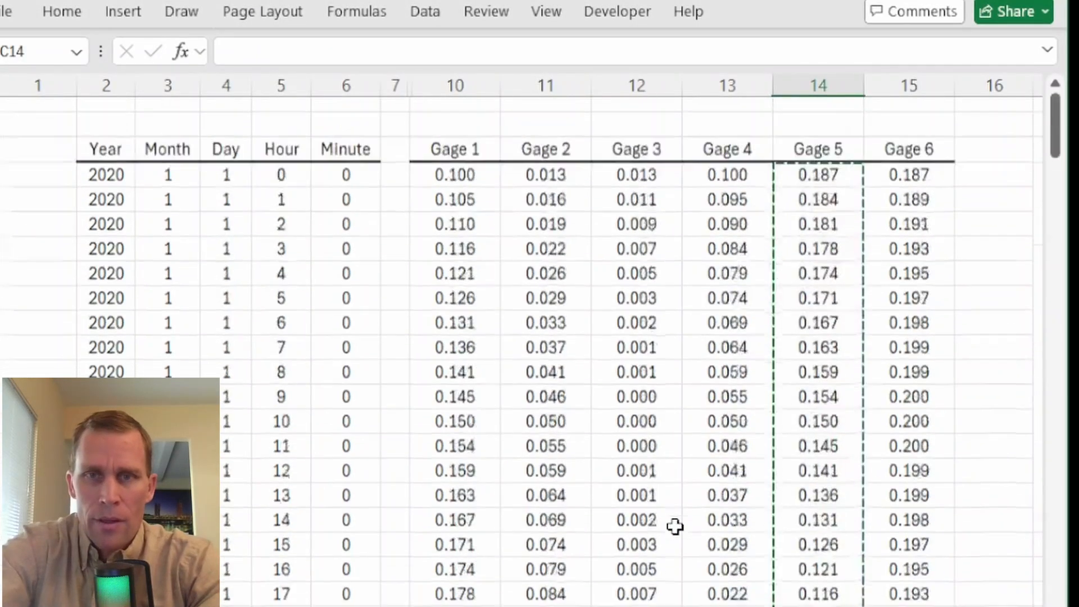
- Switch to data.xlsx in Excel and copy the Gage 6 values in column 15 from row 5 down to the end
key(Right)
key(ctrl+space)
key(ctrl+v)
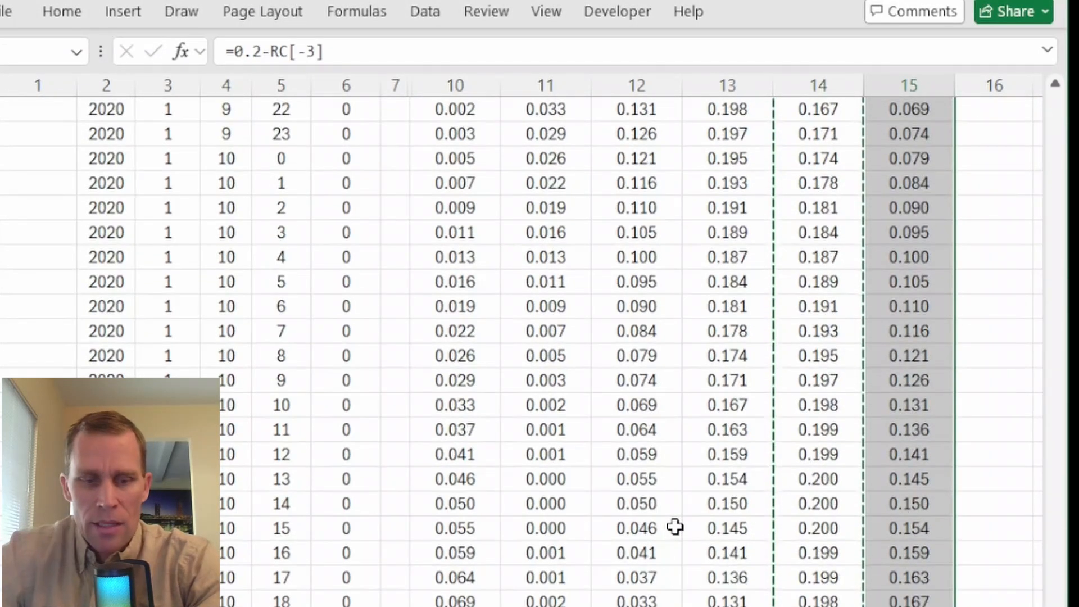
key(ctrl+c)
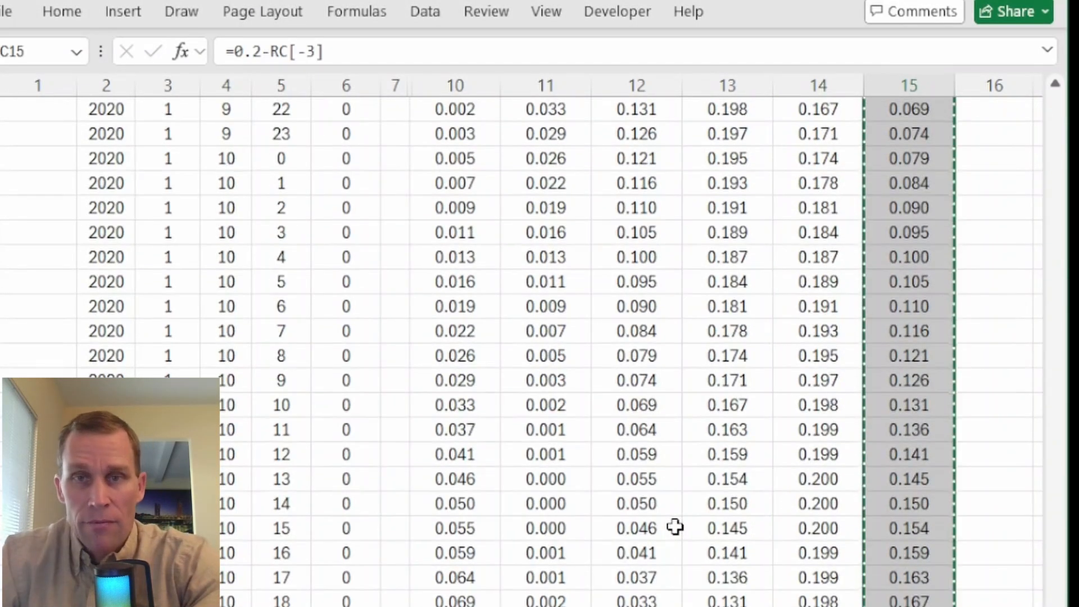
- Return to the HEC-DSSVue table and paste the copied values into the GAGE6 column starting at ordinate 1
key(alt+Tab)
click(789, 219)
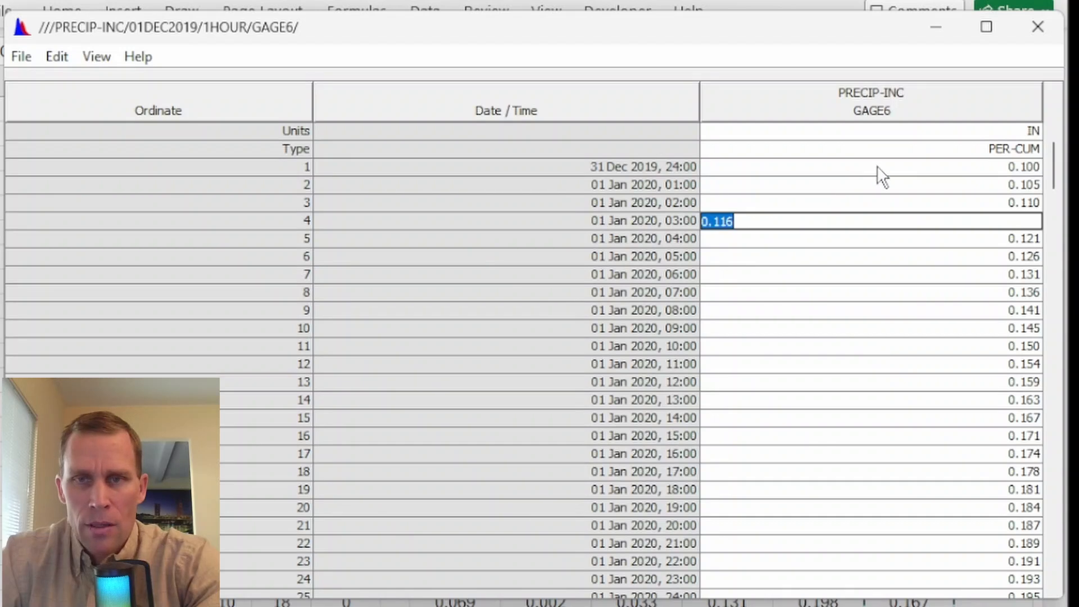
click(915, 167)
key(ctrl+v)
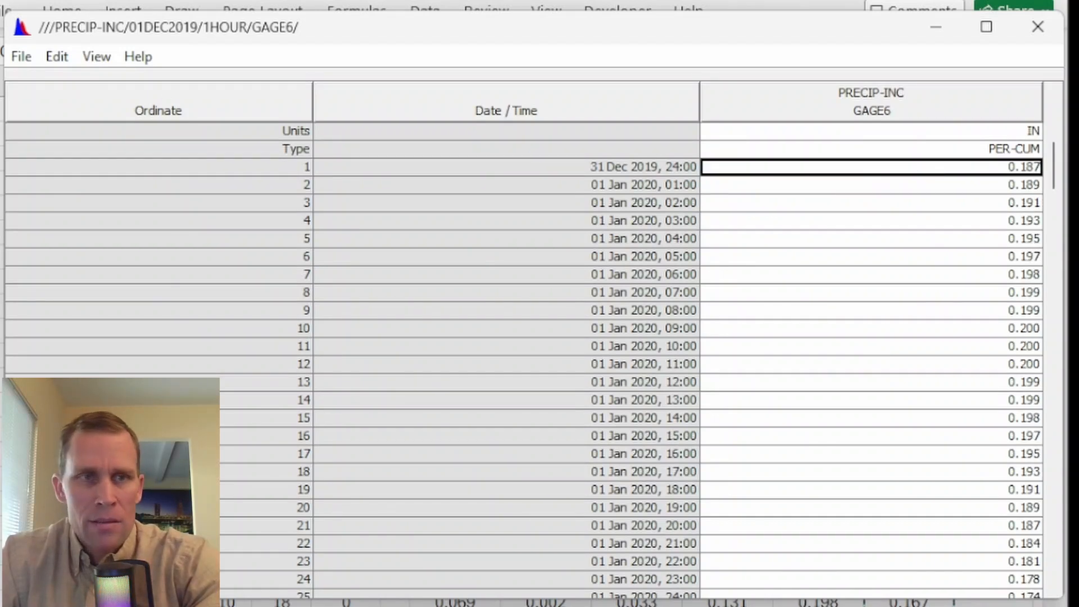
- Save the edited GAGE6 record and close its table
click(28, 63)
click(32, 81)
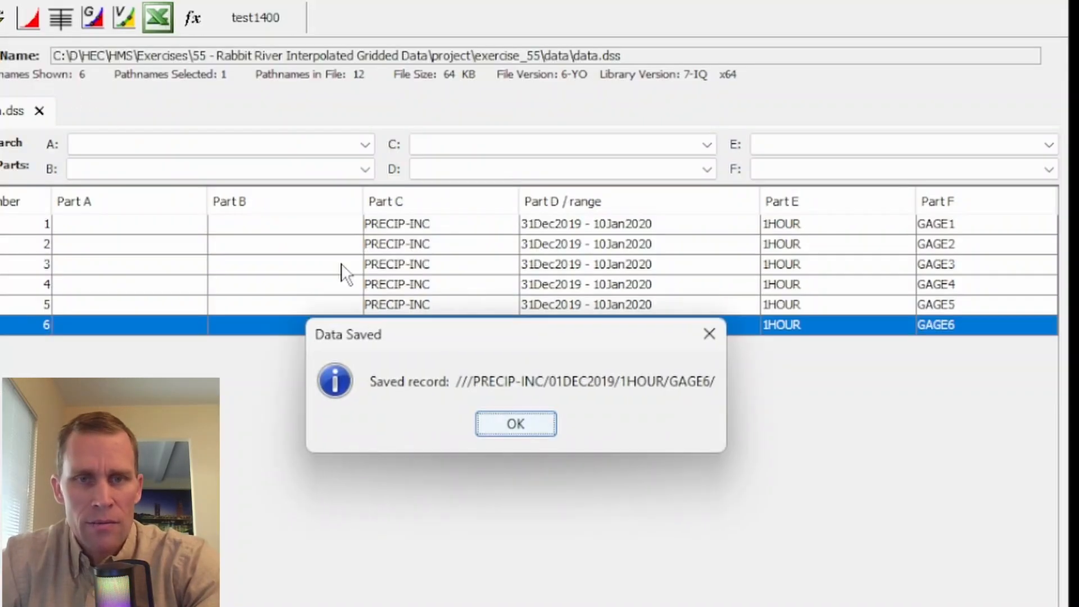
click(509, 422)
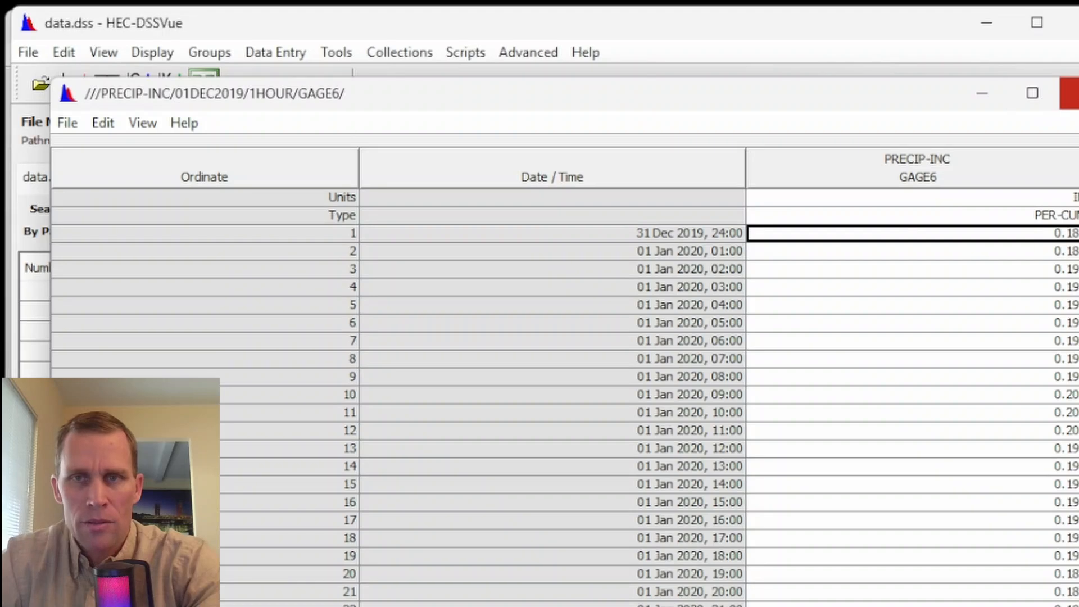
click(1032, 92)
- Plot all six PRECIP-INC records together to check their curves, and close the plot
click(469, 292)
shift+click(496, 388)
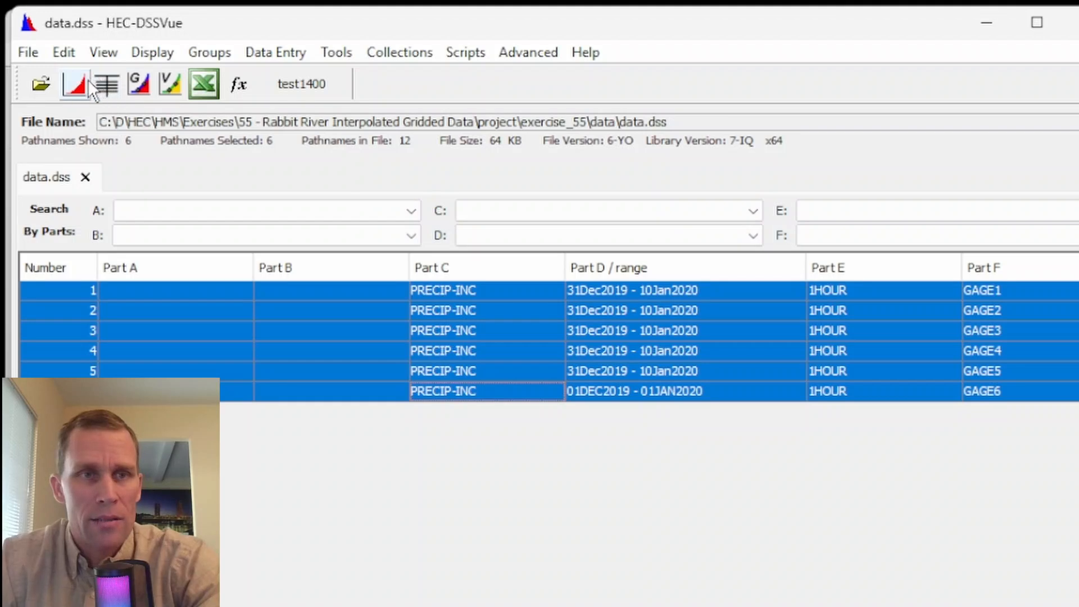
click(76, 86)
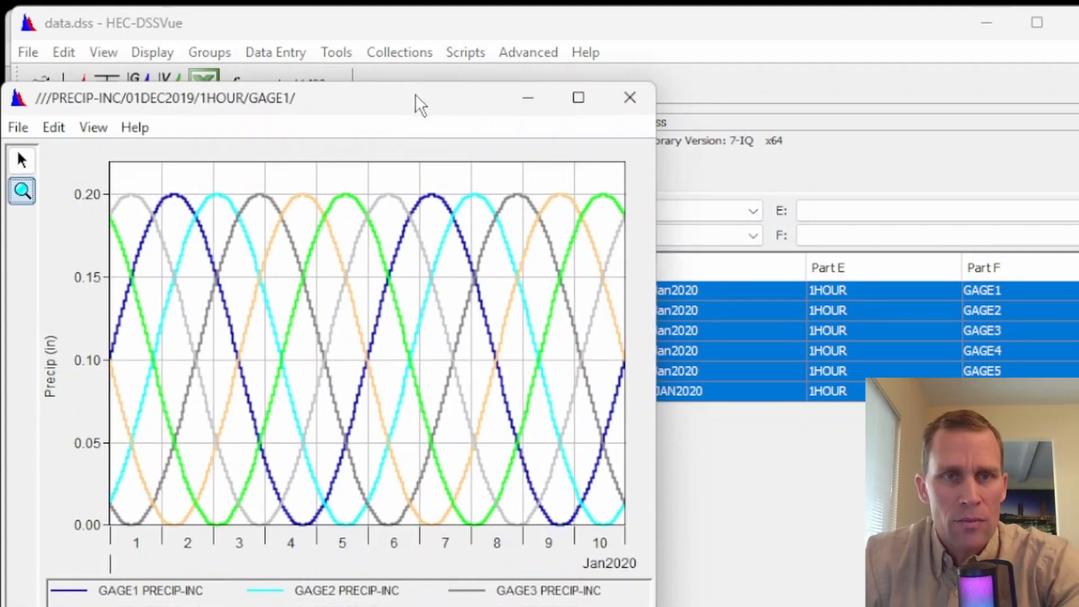
drag(416, 93, 497, 62)
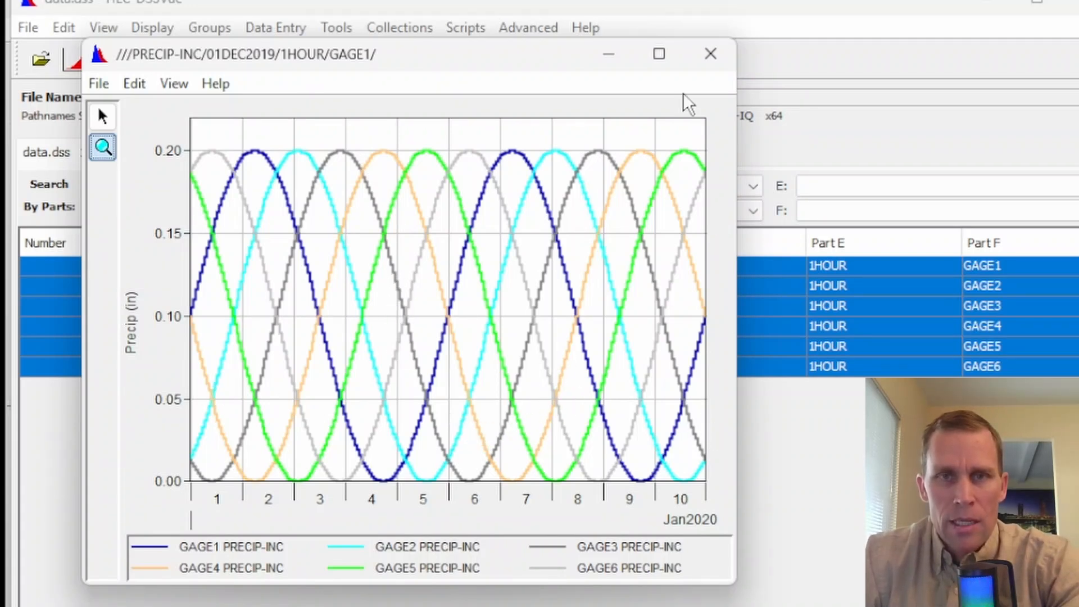
click(710, 55)
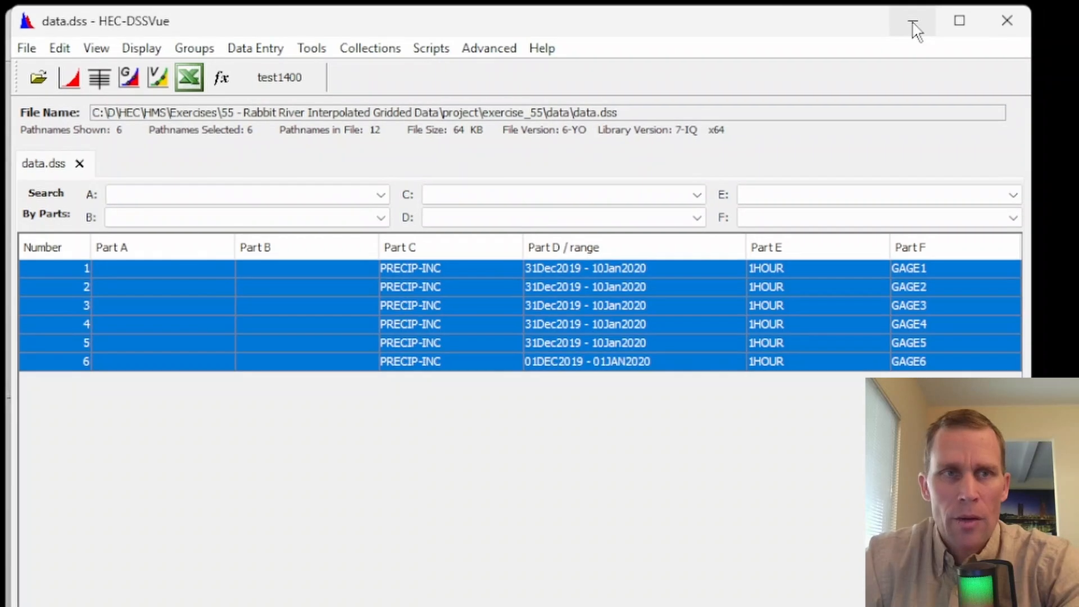
- Switch to the exercise_55 project in HEC-HMS and set Gage 1's DSS file to data.dss in the project's data folder
click(912, 23)
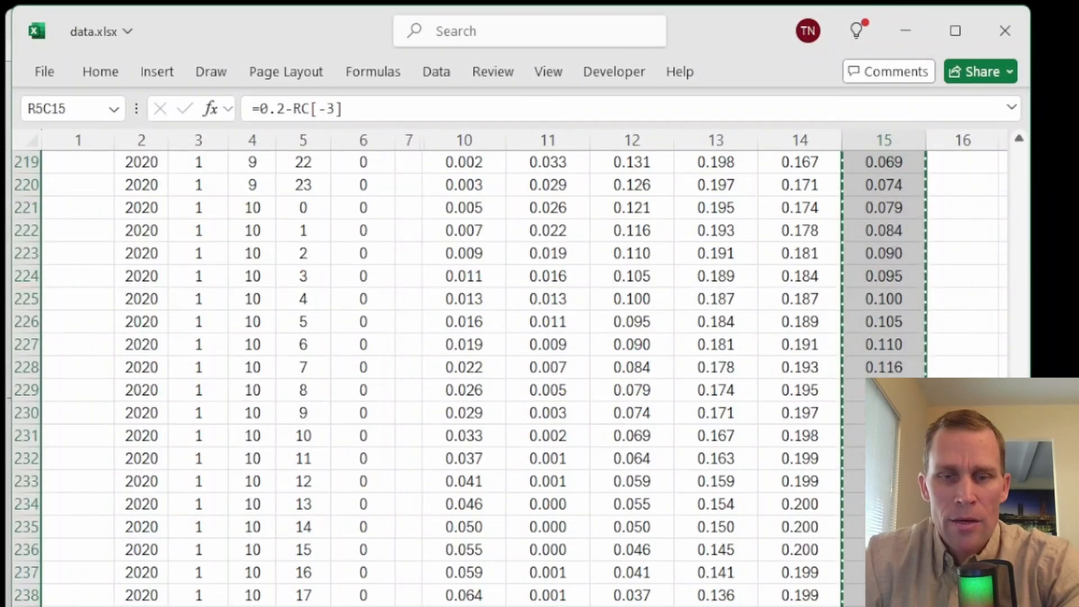
click(913, 31)
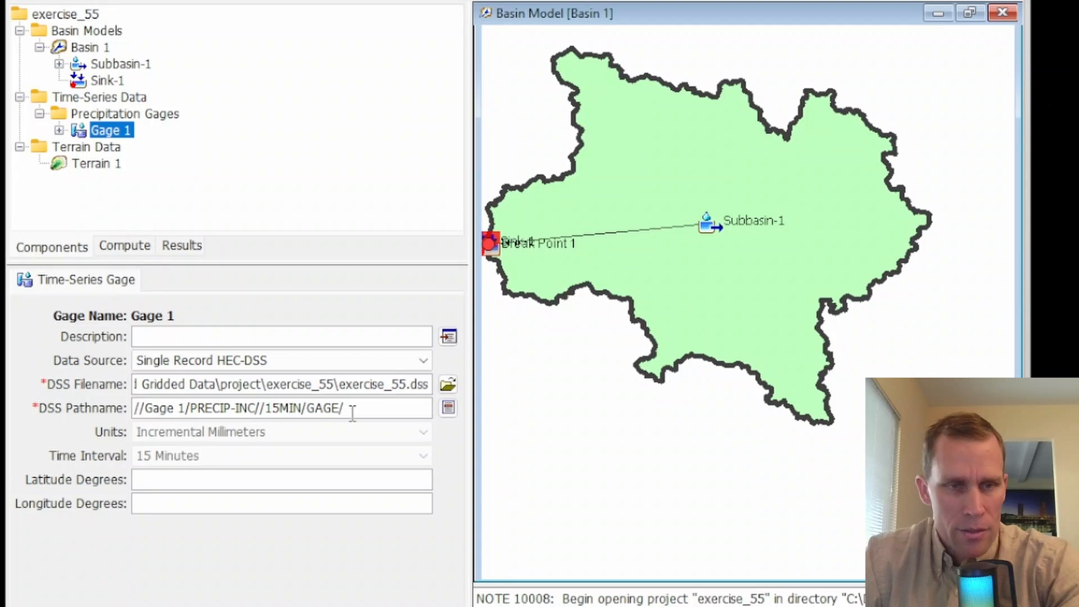
click(448, 384)
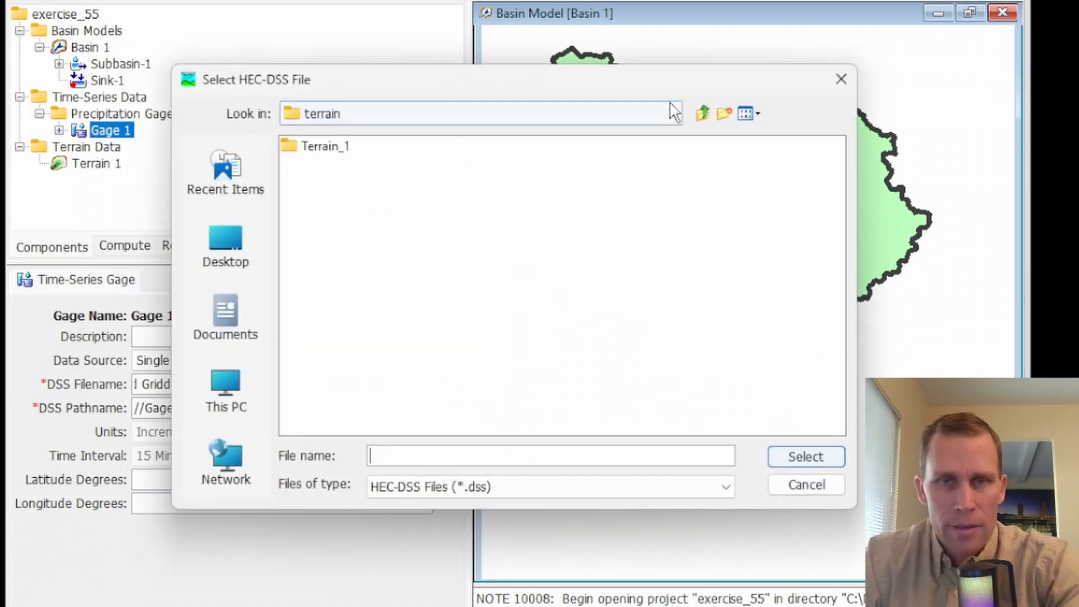
double_click(703, 112)
key(Return)
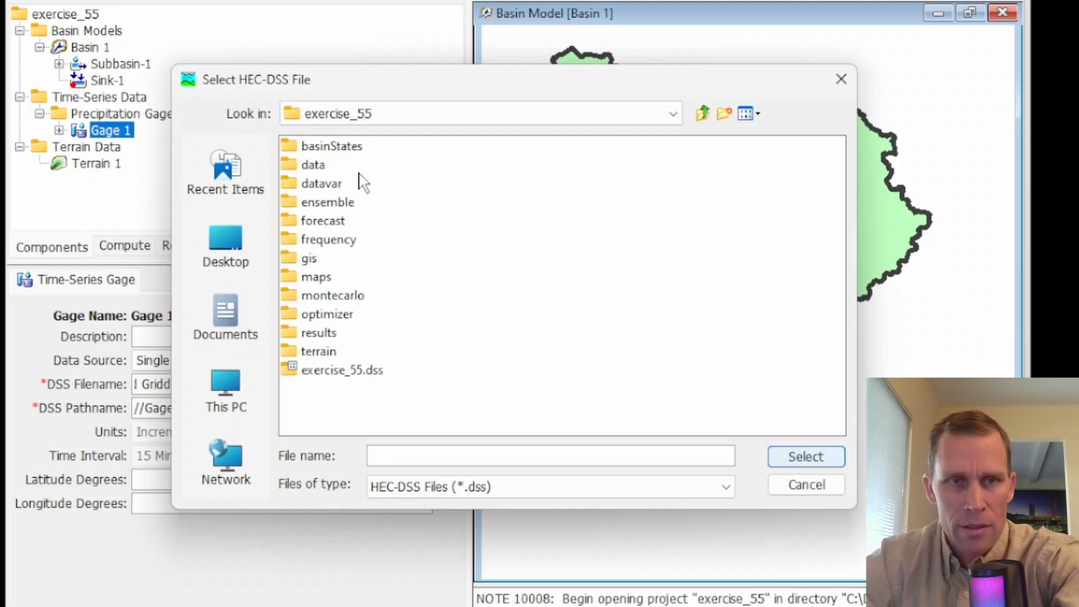
double_click(323, 168)
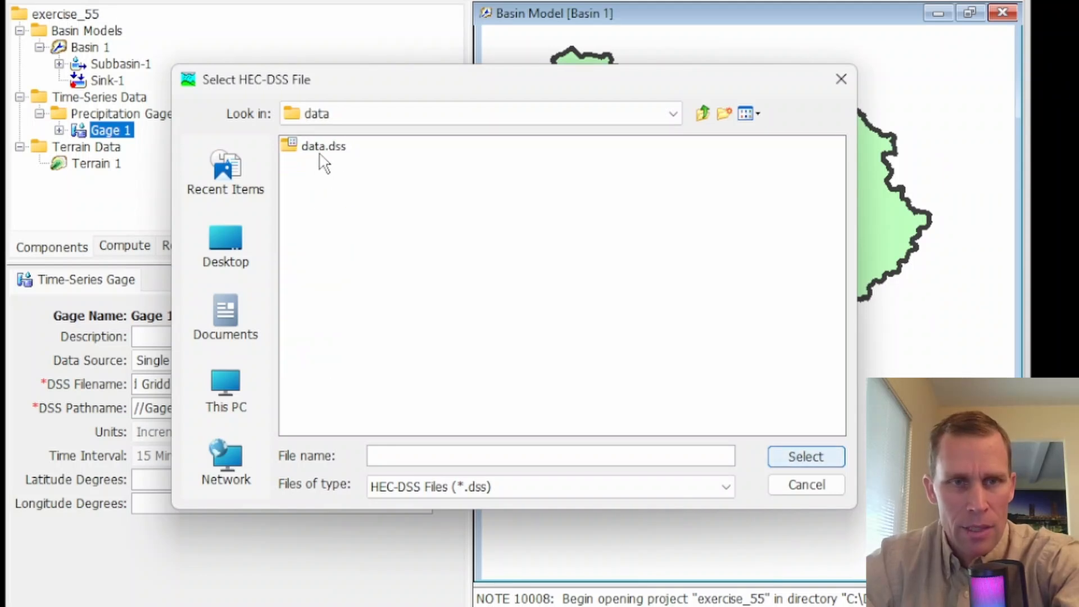
click(323, 148)
click(805, 458)
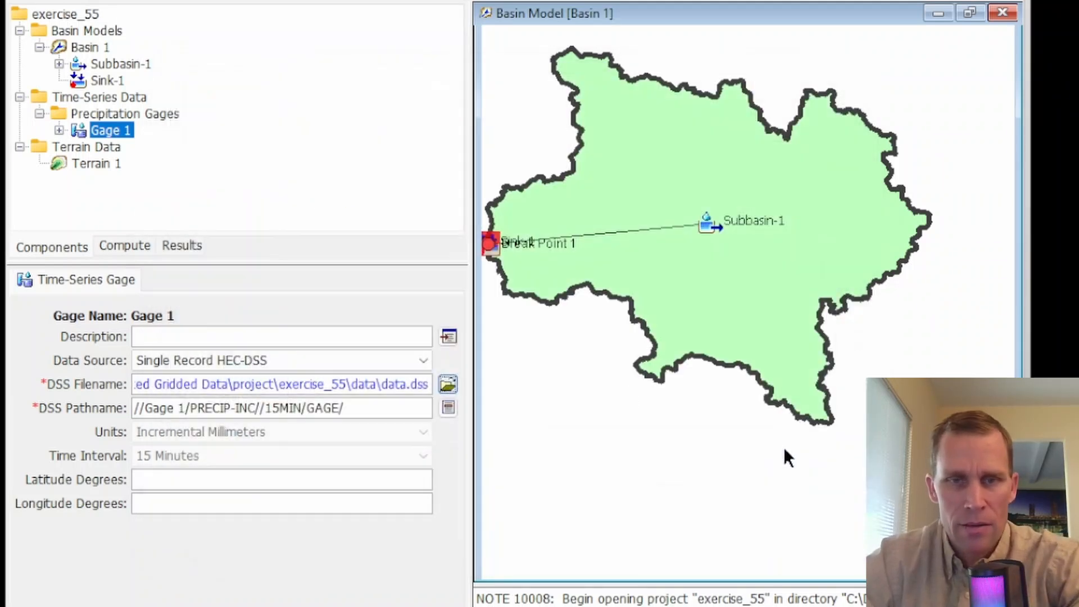
- Set Gage 1's DSS pathname to the hourly PRECIP-INC record with Part F GAGE1
click(354, 408)
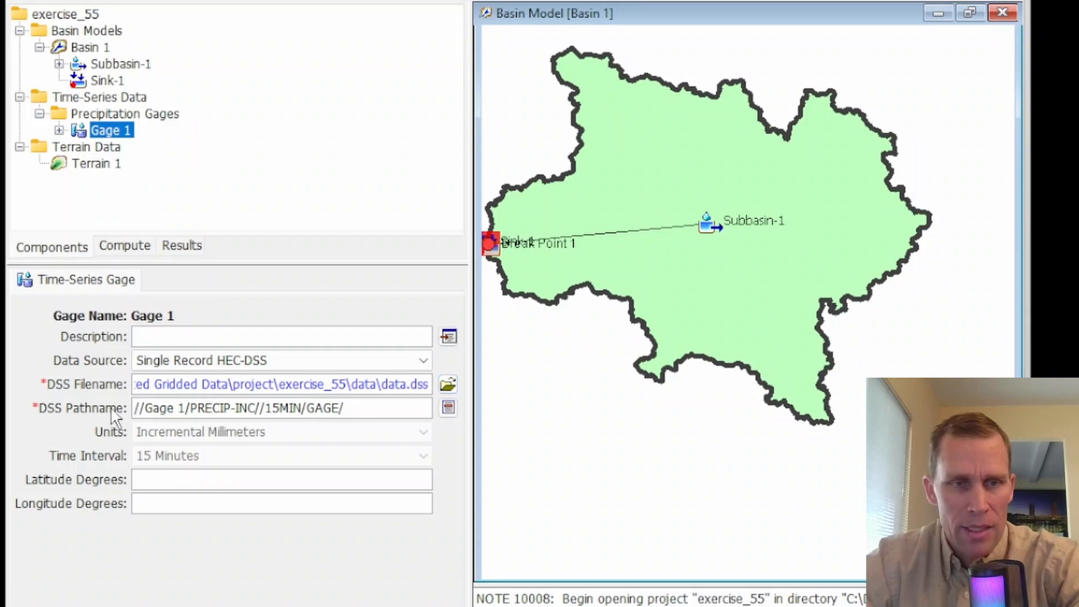
click(448, 409)
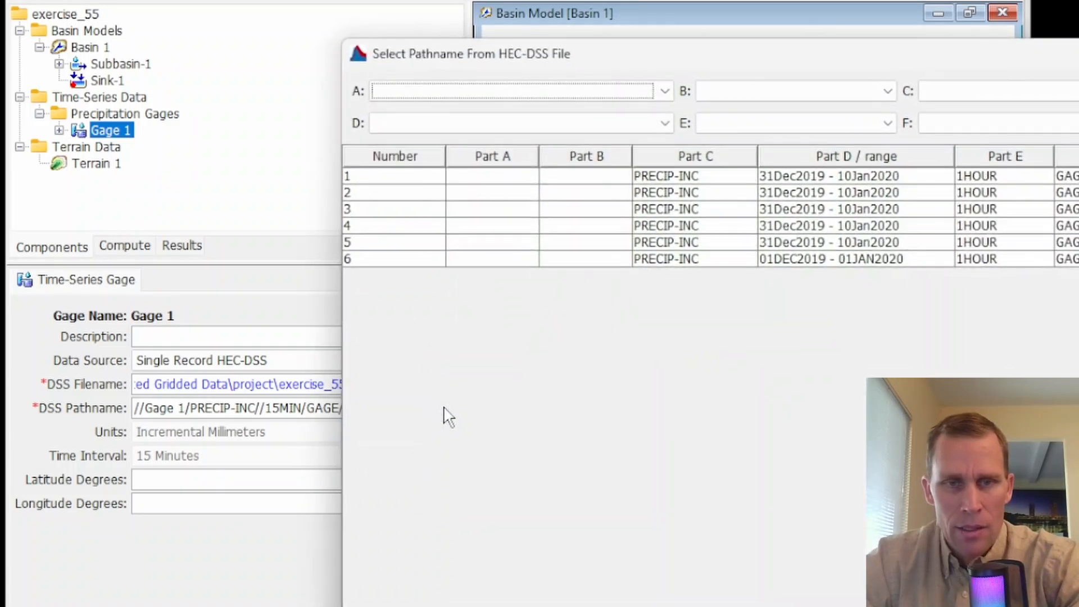
click(918, 134)
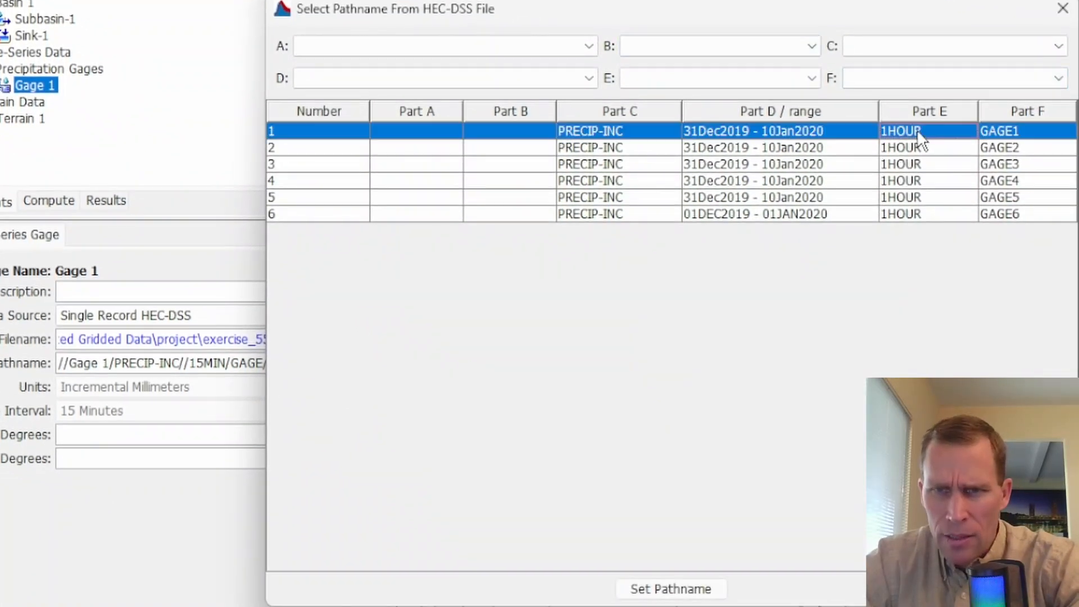
click(692, 588)
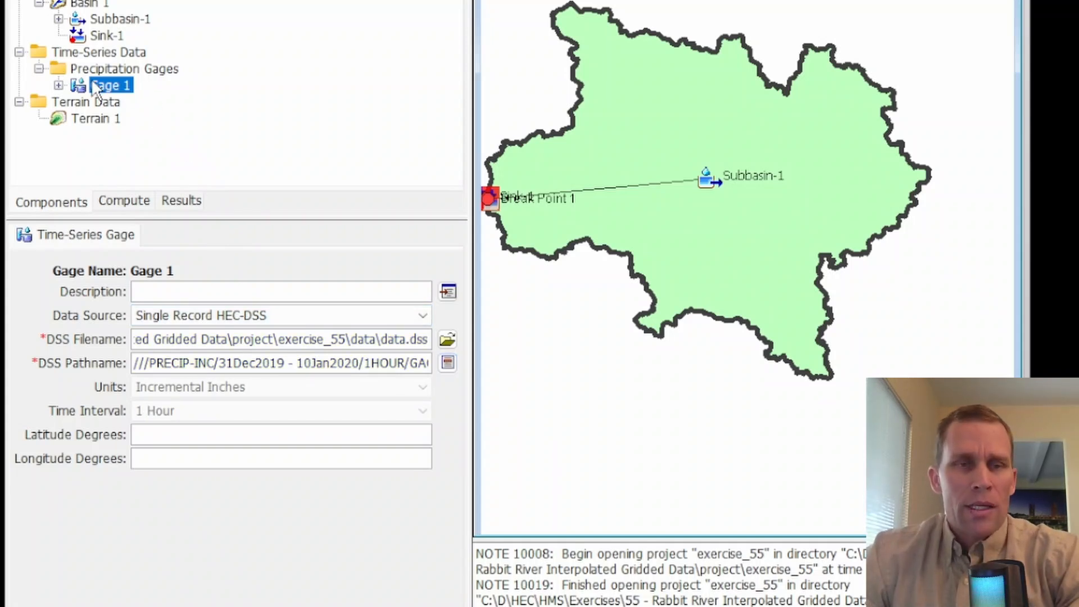
- Create a copy of the Gage 1 precipitation gage named Gage 2
right_click(108, 85)
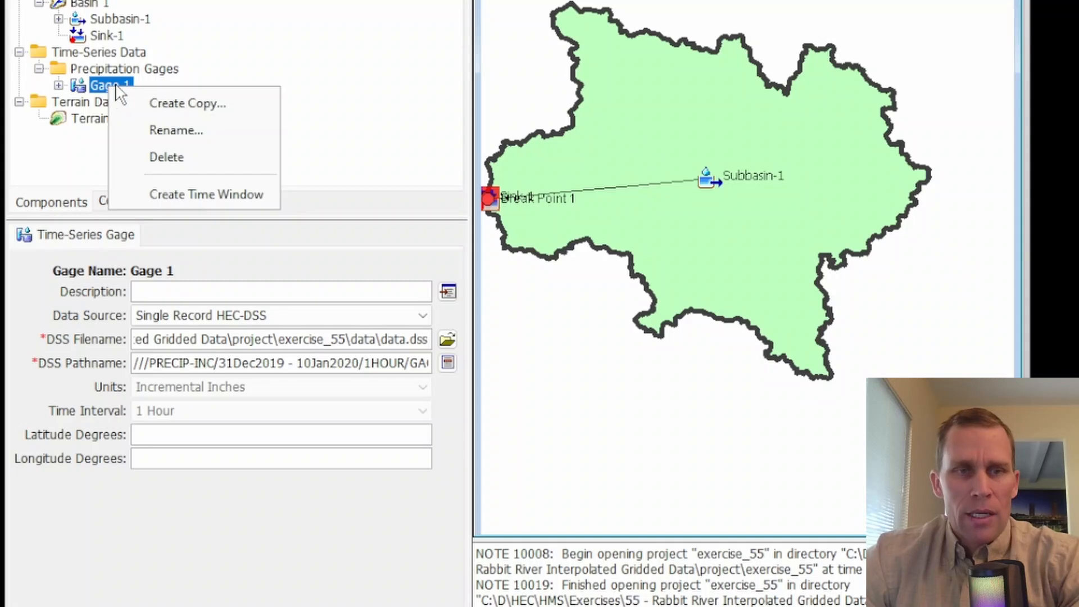
click(169, 104)
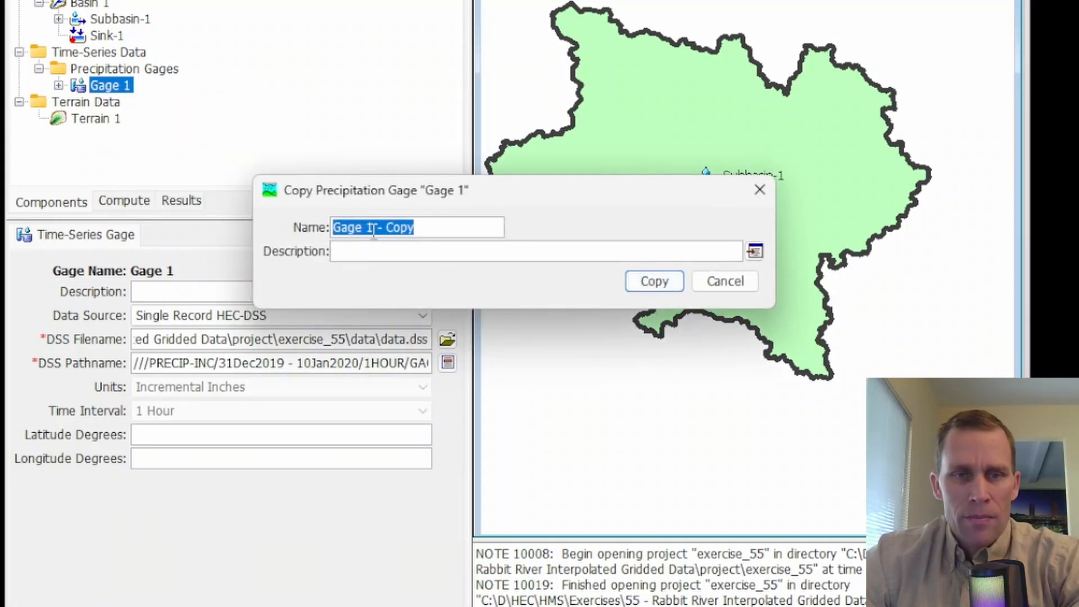
click(374, 230)
drag(365, 227, 473, 227)
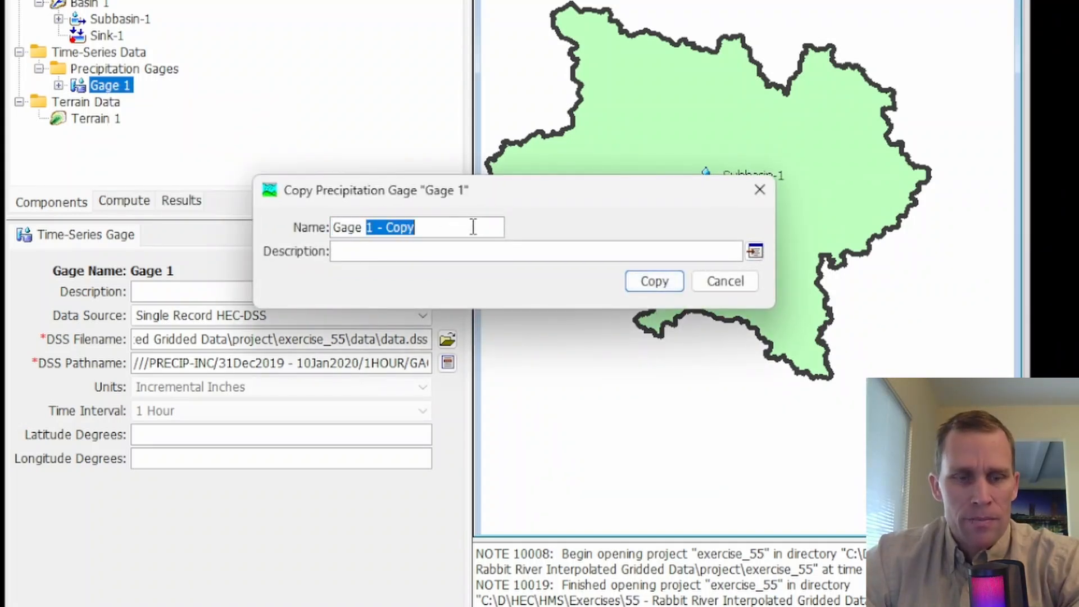
text(2)
click(647, 287)
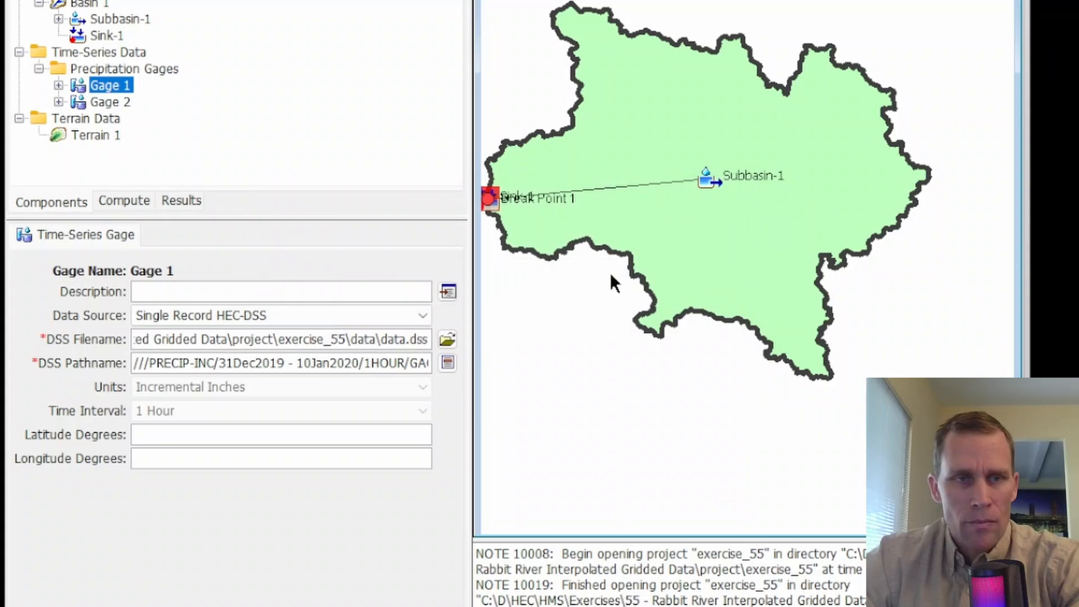
- Set Gage 2's DSS pathname to the hourly PRECIP-INC record with Part F GAGE2, and copy the gage to make Gages 3 to 6
click(111, 102)
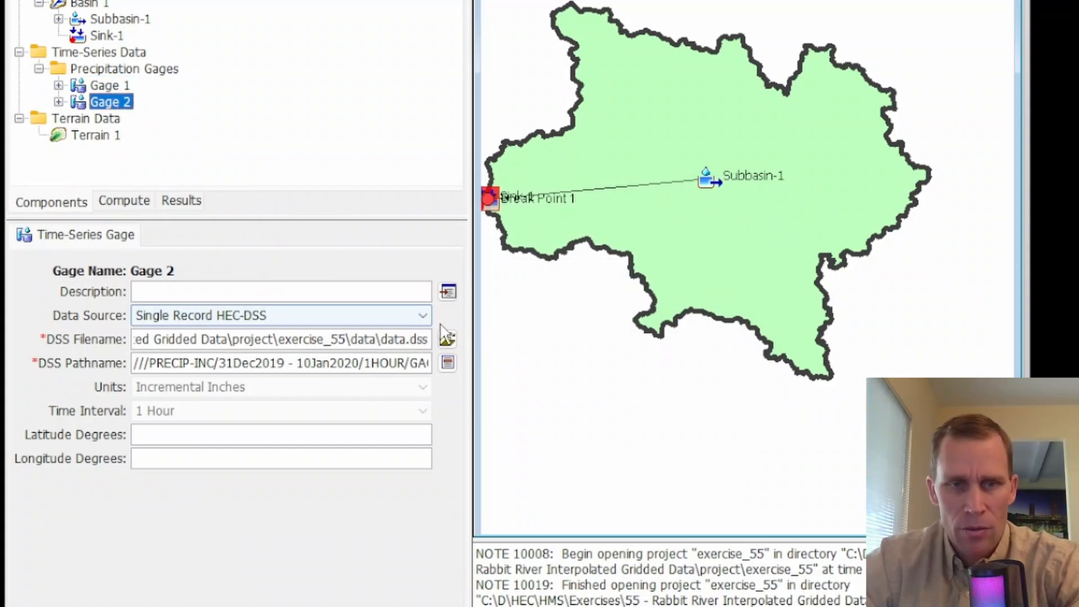
click(448, 363)
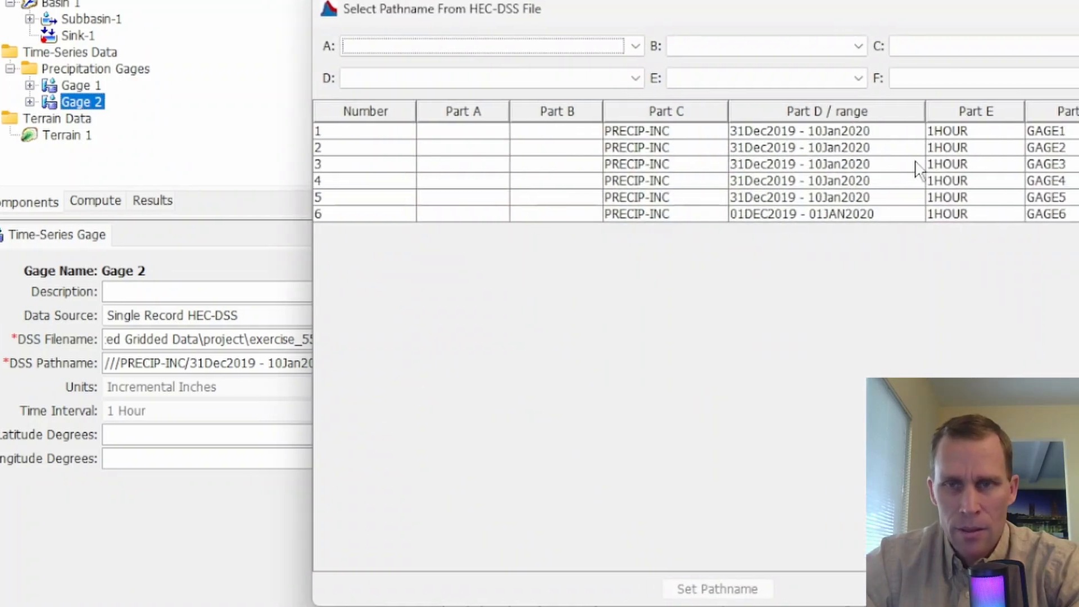
click(1025, 149)
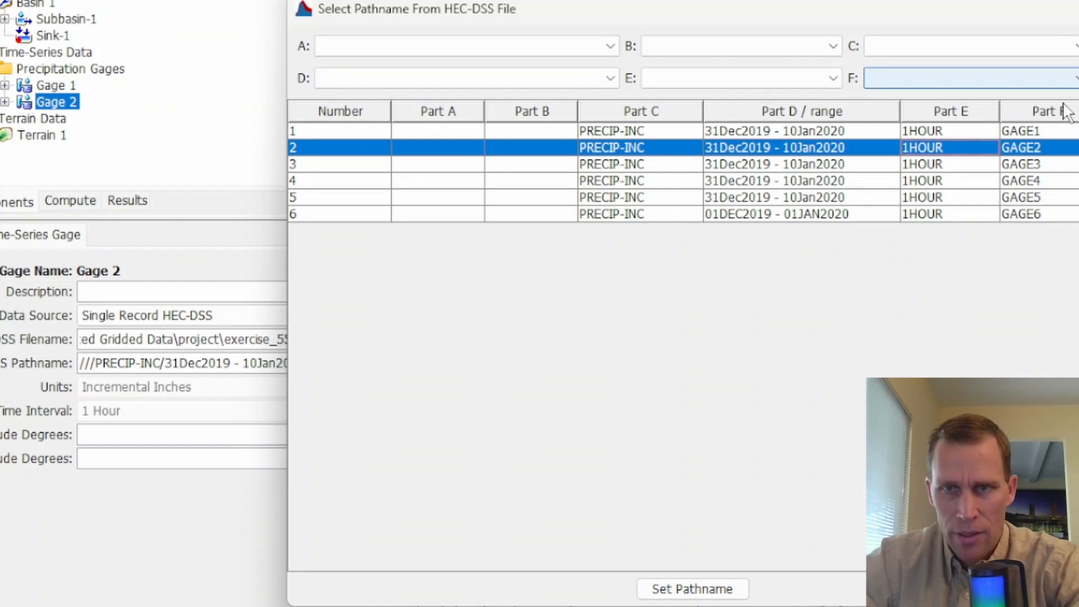
click(689, 588)
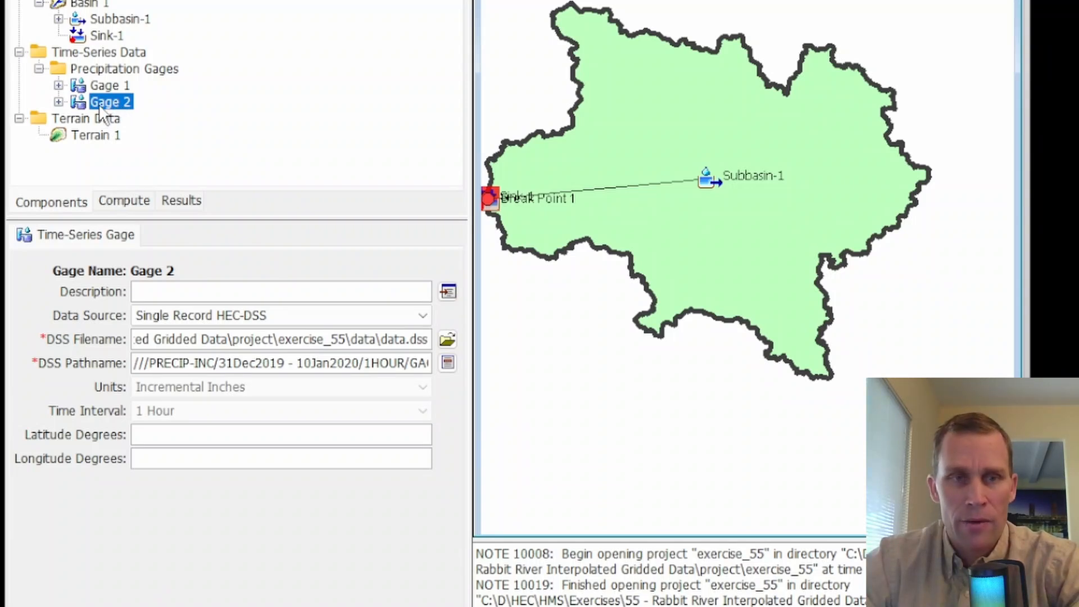
right_click(115, 104)
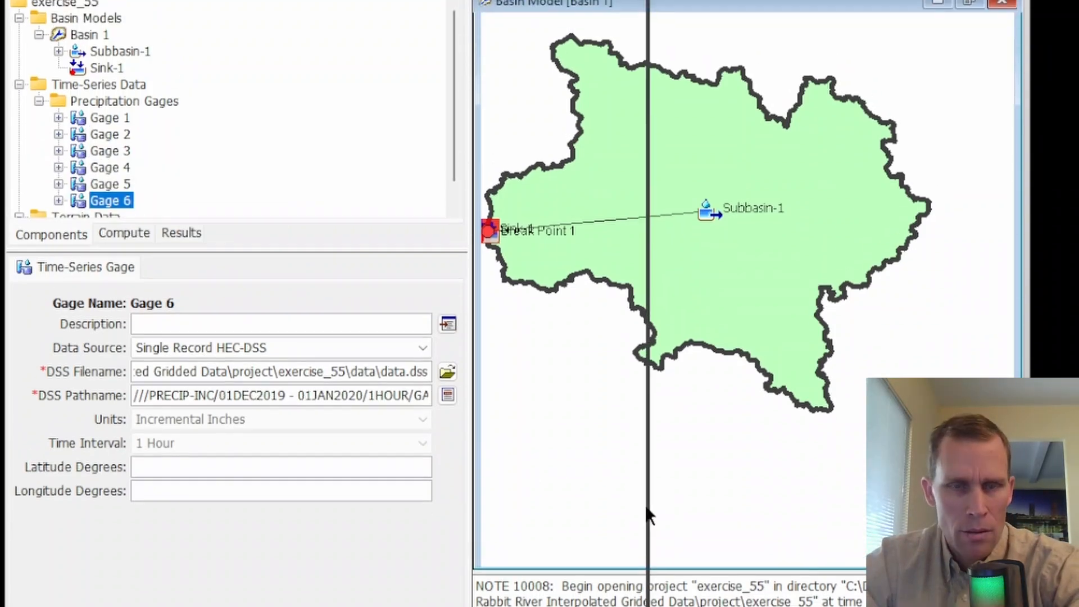
- Check the full DSS pathnames of Gages 6, 5, 3 and 1 against their gage numbers
drag(646, 509, 646, 512)
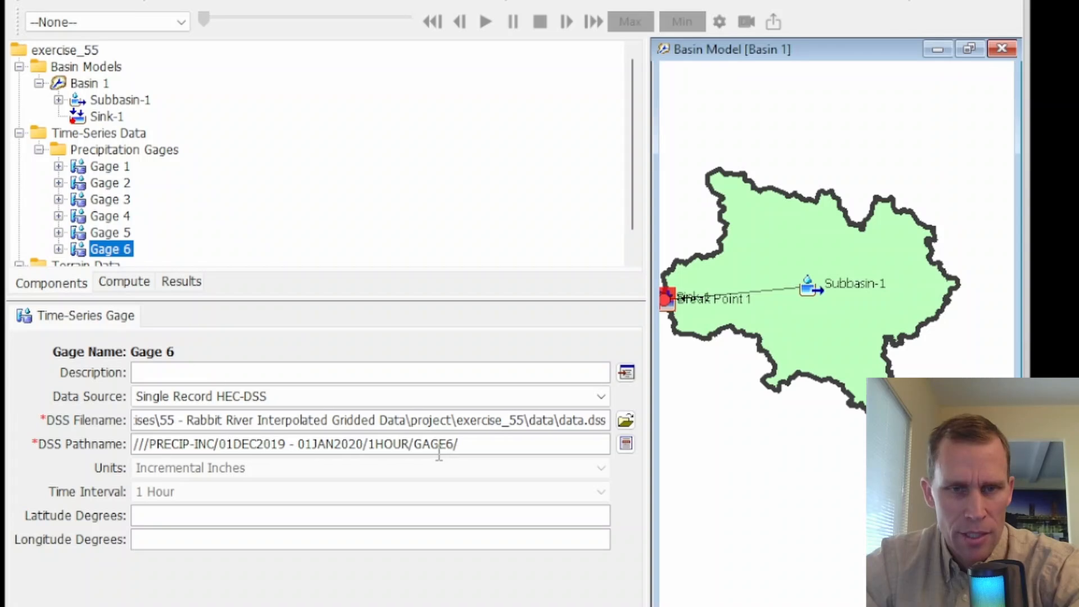
click(117, 234)
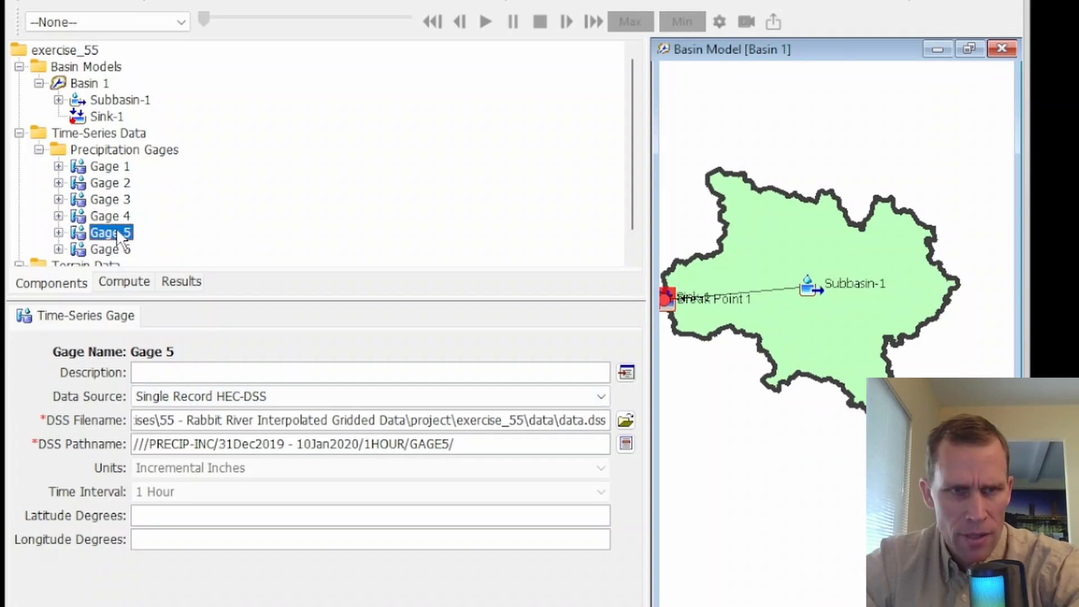
click(116, 201)
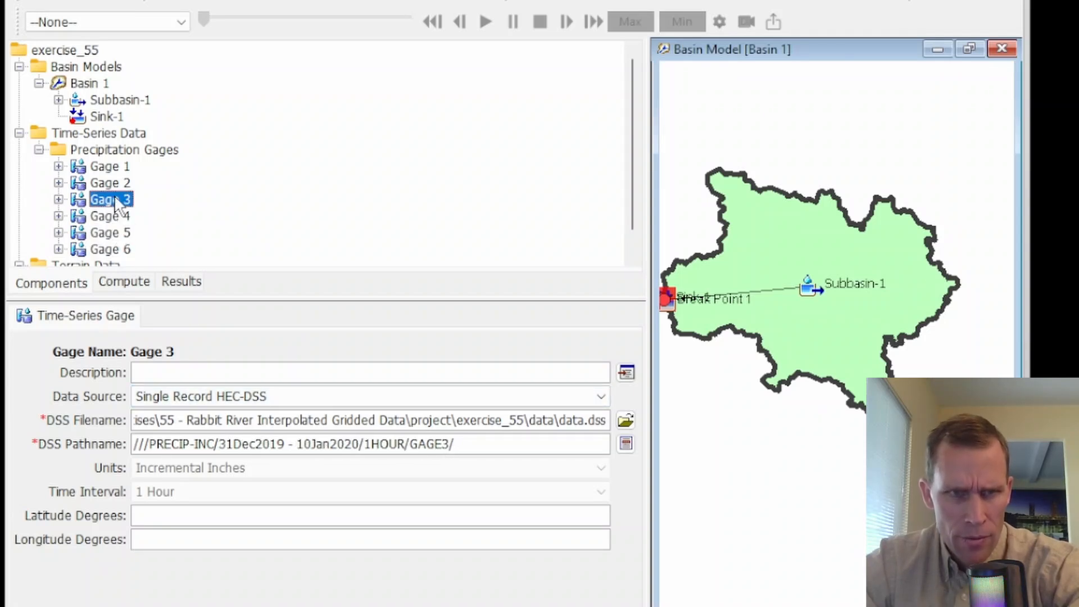
click(110, 166)
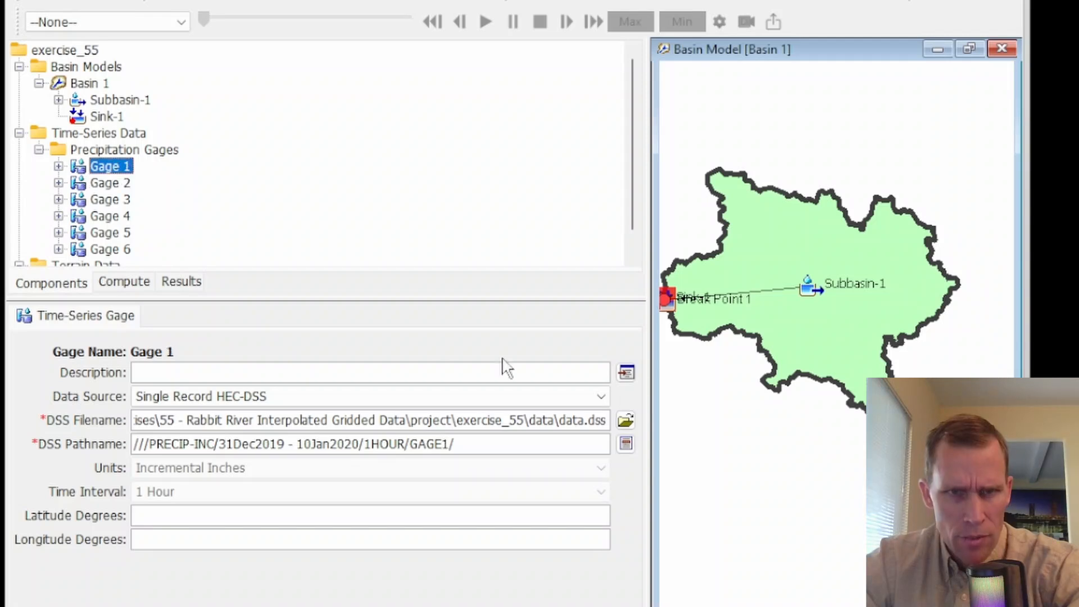
drag(644, 470, 465, 470)
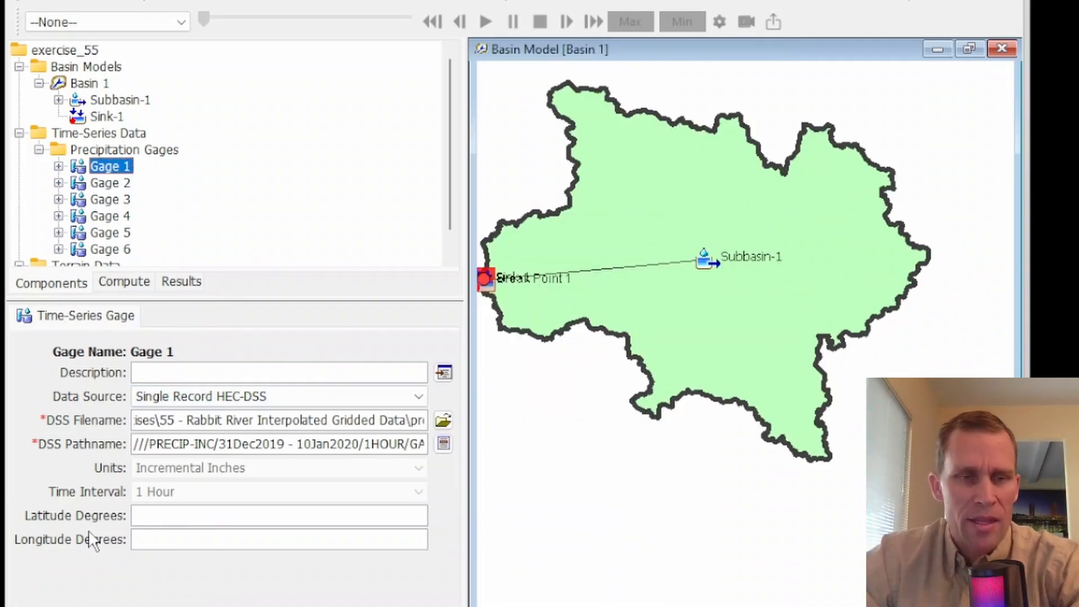
- Set Gage 1's location to latitude 42.7115 and longitude -85.6542 degrees
click(150, 515)
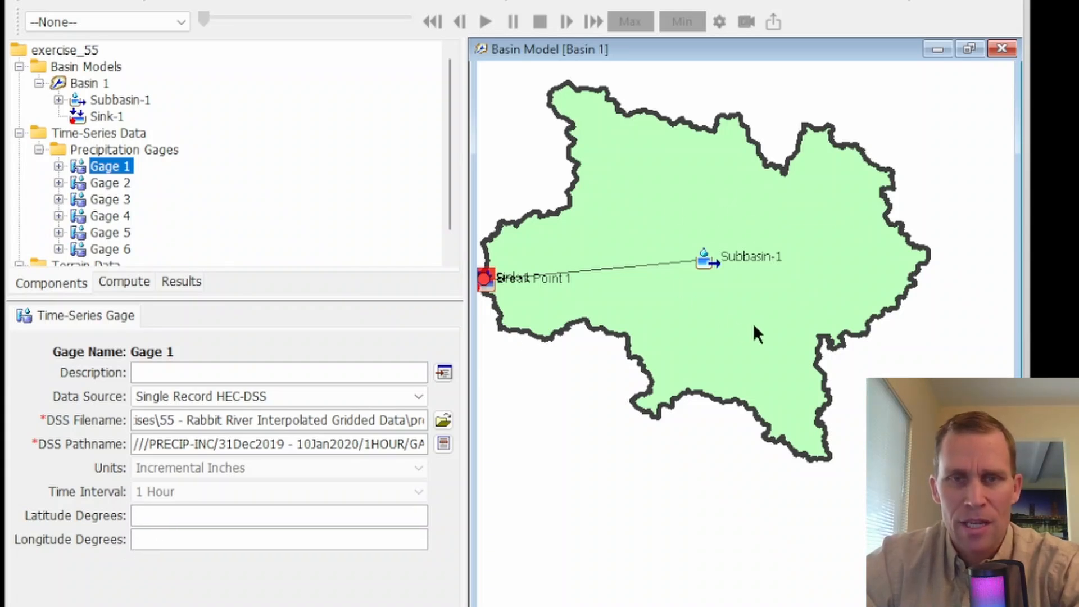
mouse_move(737, 259)
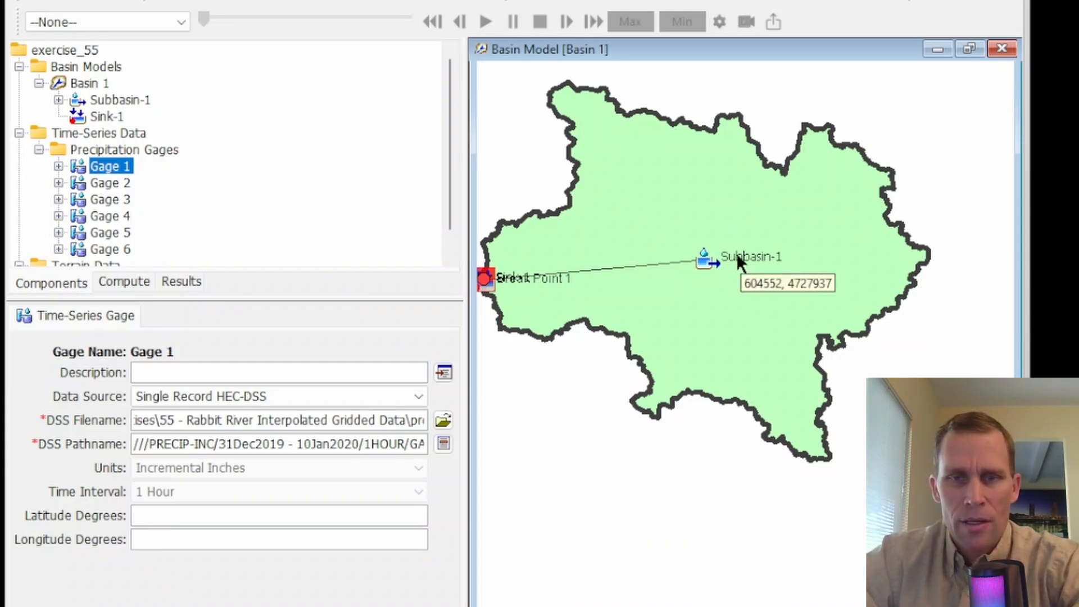
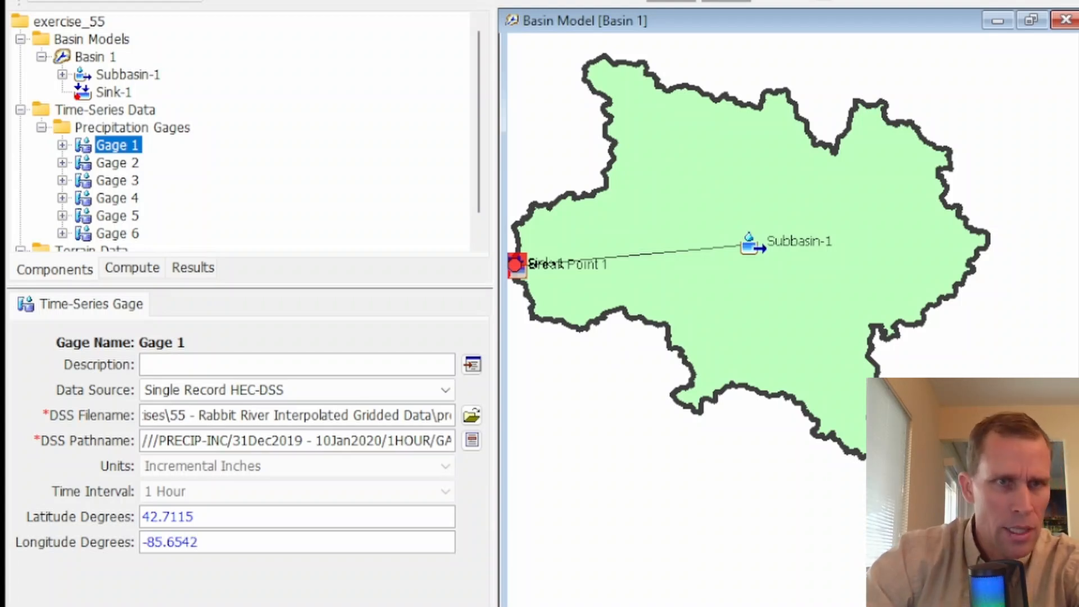
key(Return)
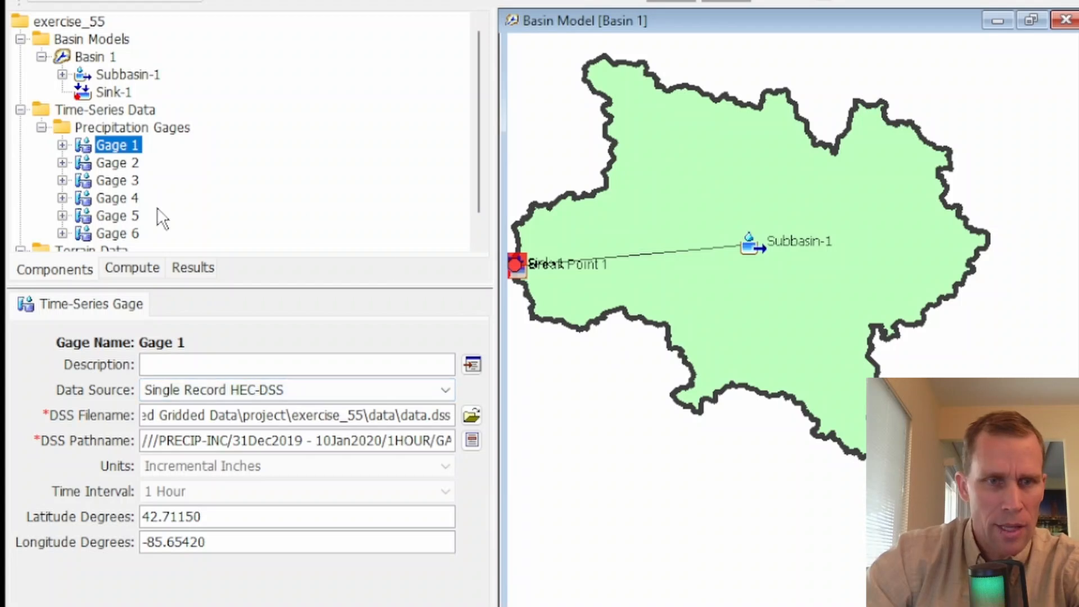
- Set latitude and longitude for Gages 2 to 6, including 42.768, -85.7824 for Gage 3, 42.6579, -85.7846 for Gage 5, and 42.6569, -85.6985 for Gage 6
click(110, 164)
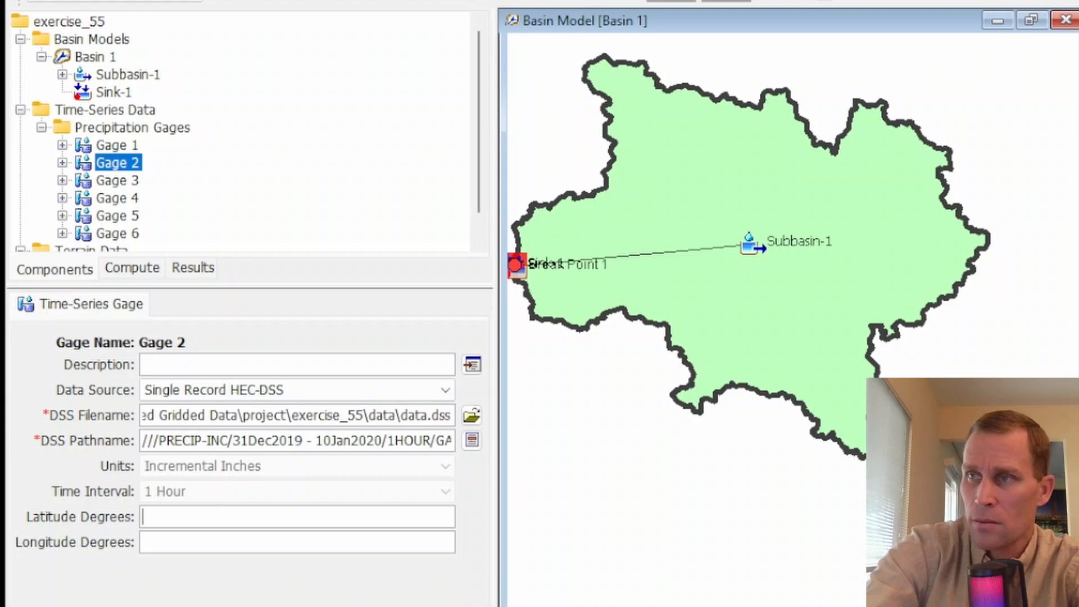
text(42.65690)
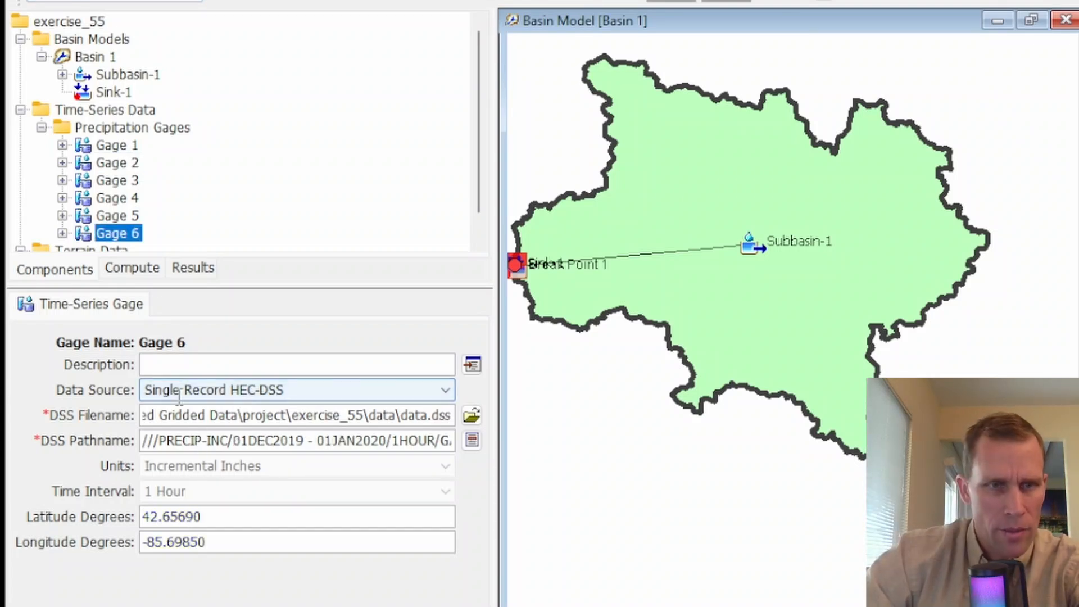
- Review the latitude and longitude entries of Gages 1 through 6 one by one
click(125, 146)
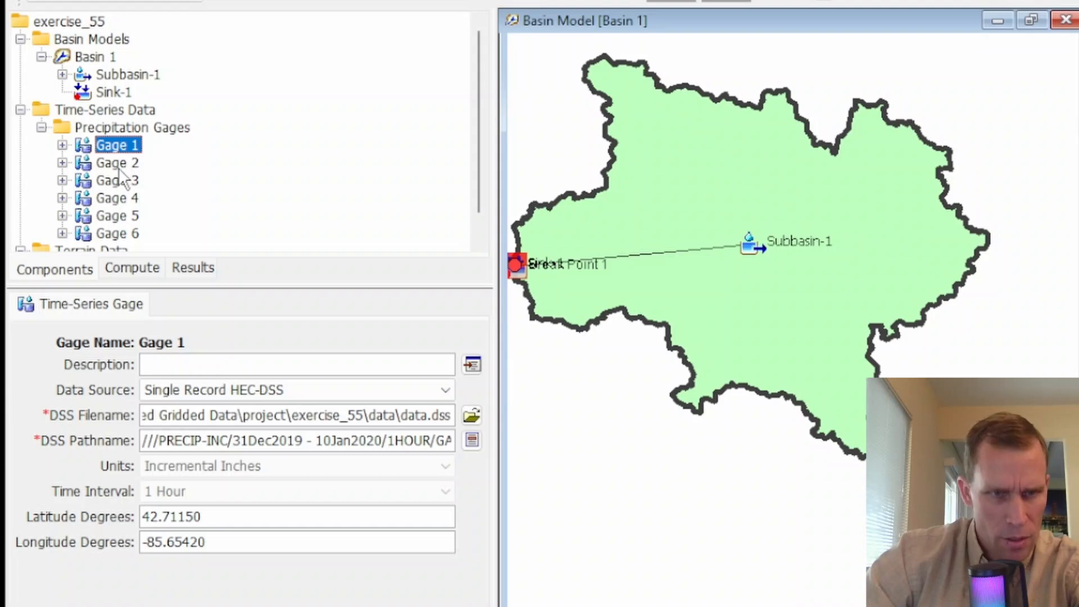
click(120, 168)
click(117, 185)
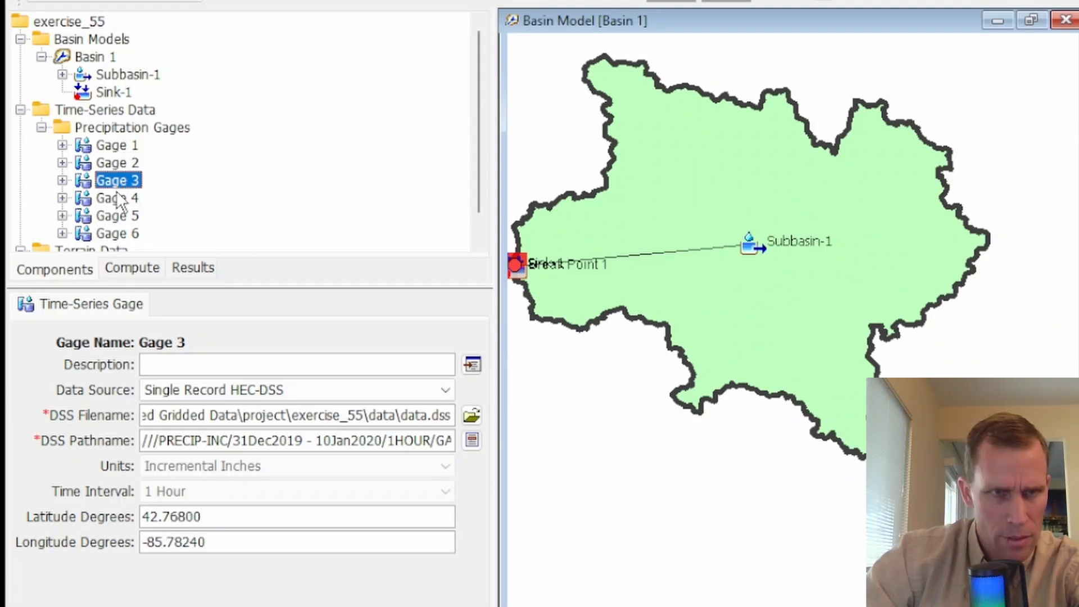
click(117, 198)
click(116, 218)
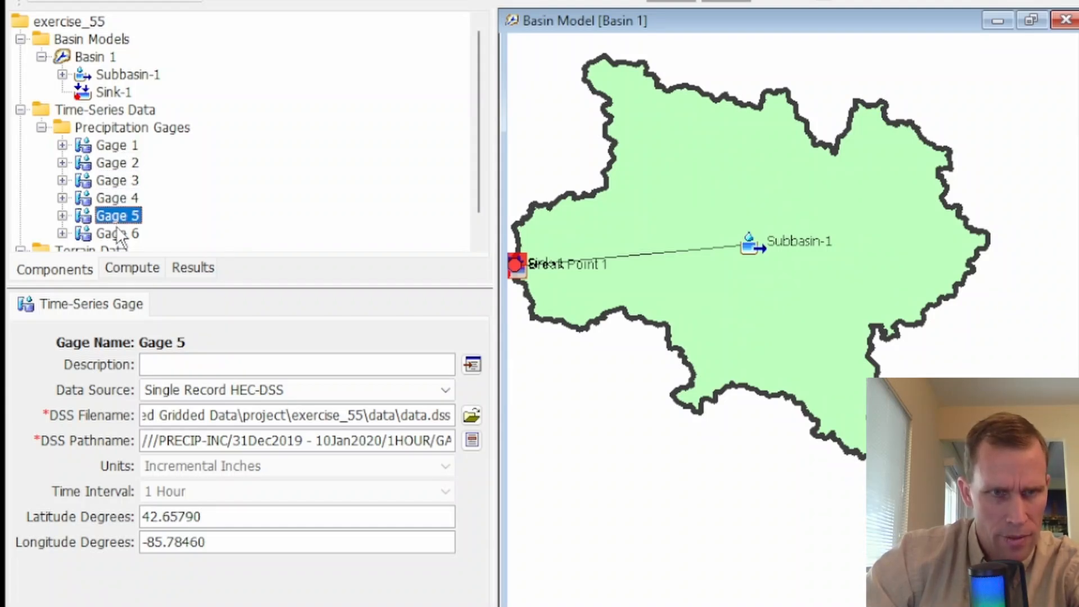
click(120, 234)
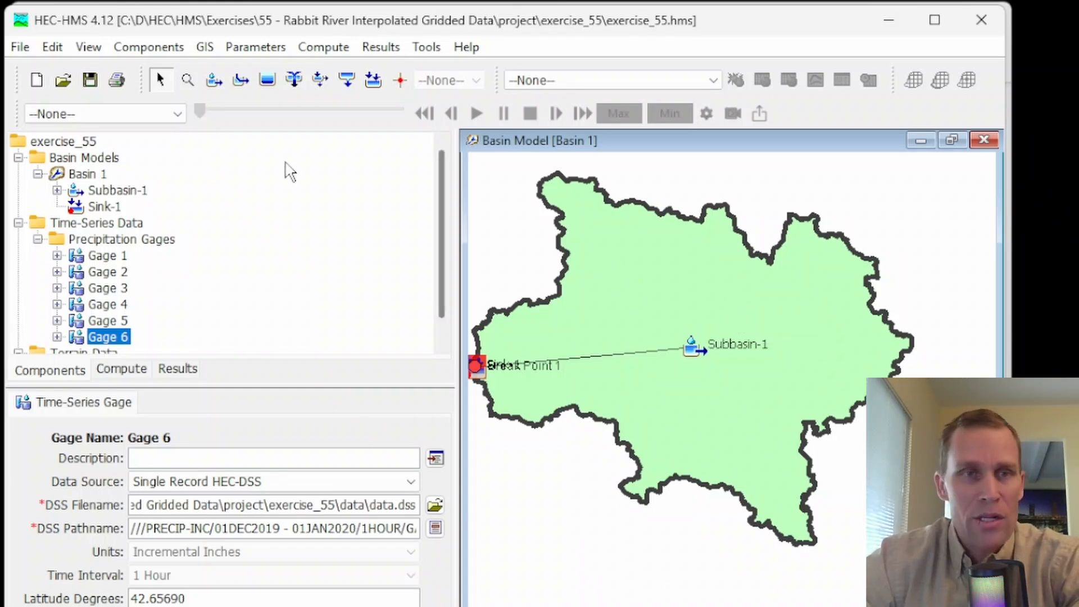
- Create a new meteorologic model named Met 1 and close the model manager
click(156, 50)
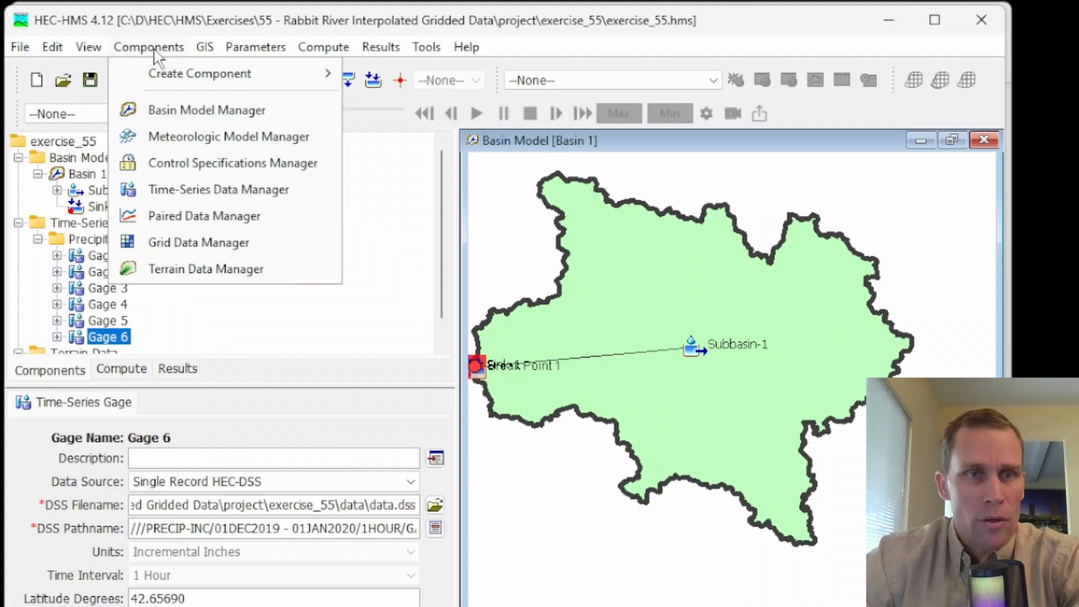
click(175, 138)
click(471, 232)
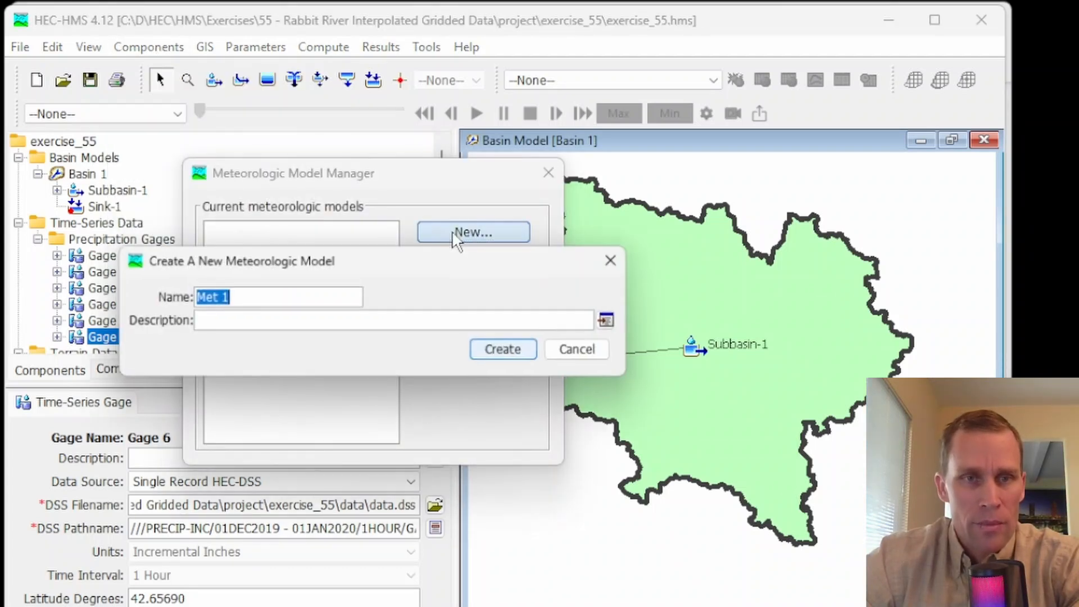
click(506, 351)
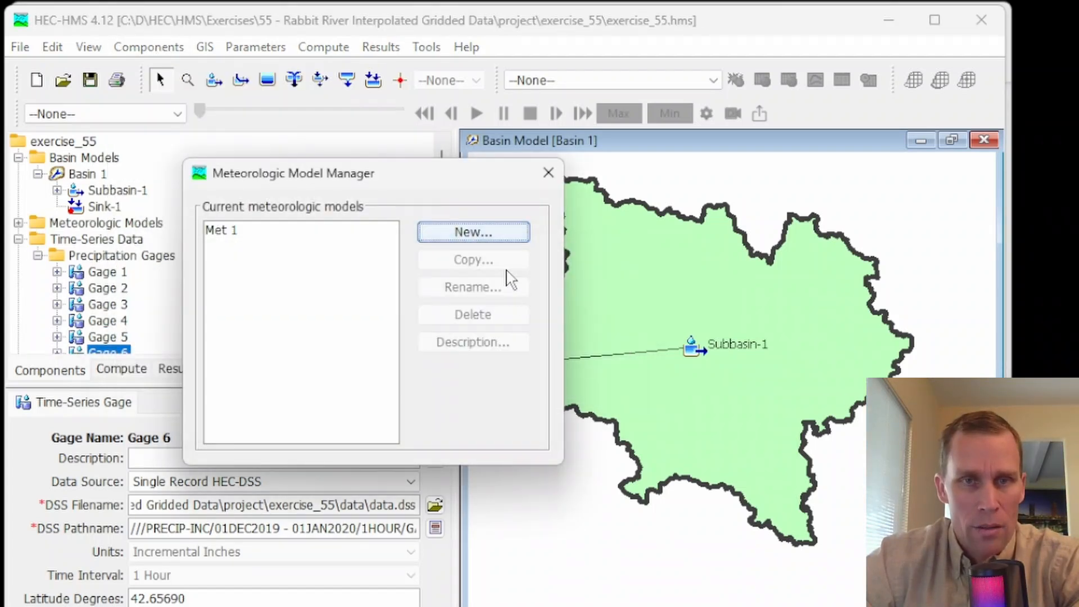
click(549, 172)
- Set Met 1's precipitation method to Interpolated Precipitation
click(19, 224)
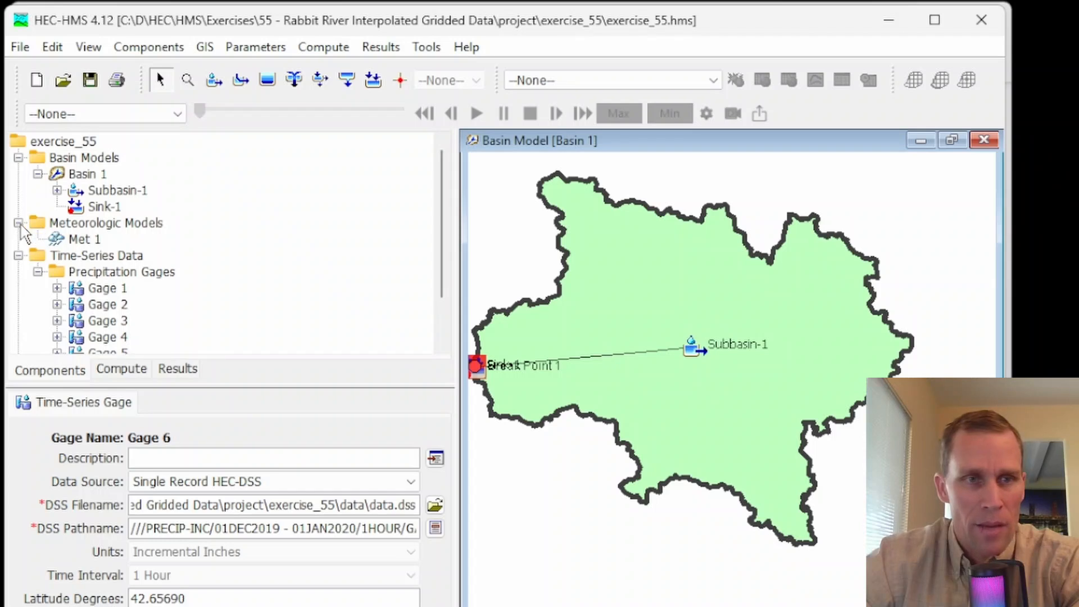
click(79, 240)
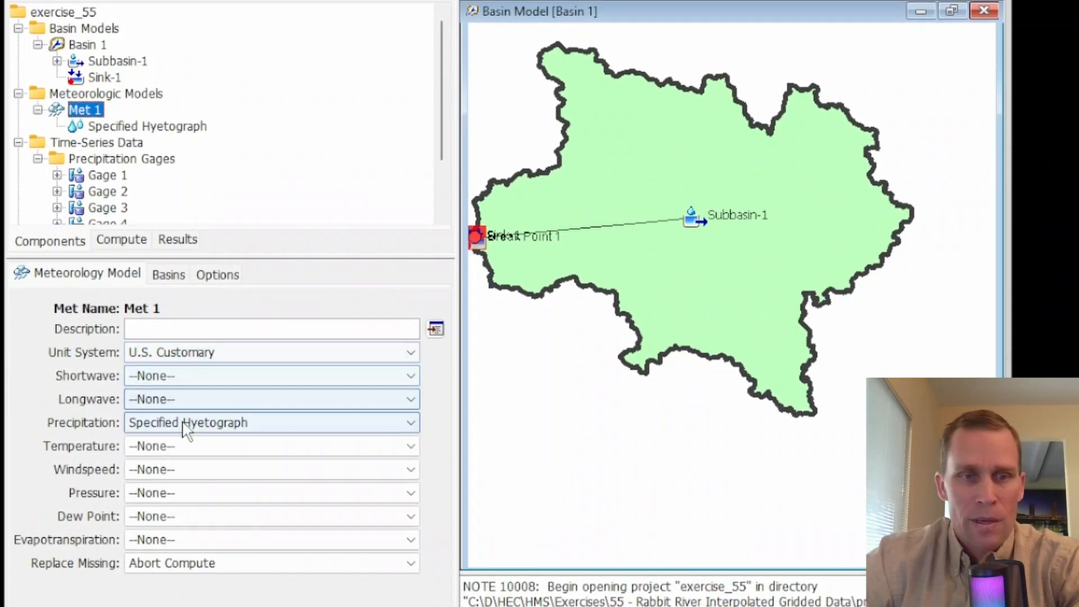
click(185, 426)
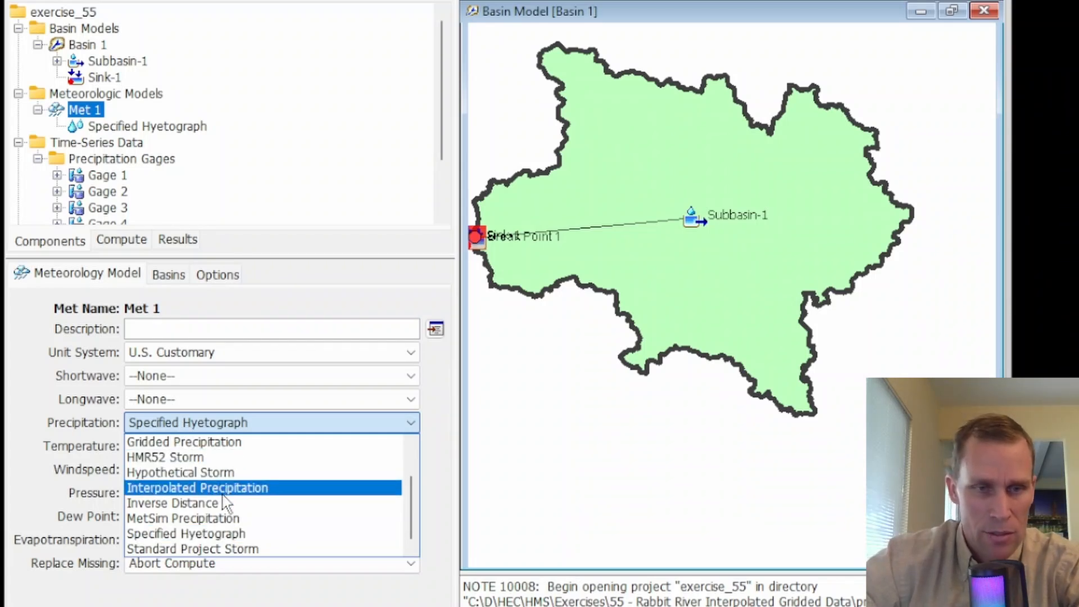
click(238, 488)
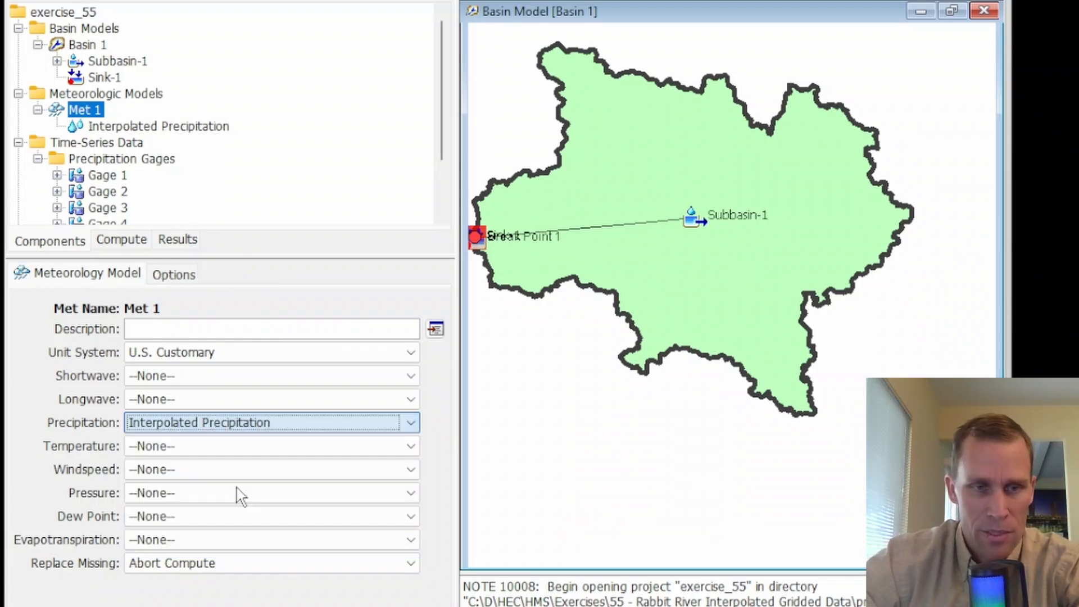
- Examine which interpolated methods Met 1 offers for temperature, pressure and evapotranspiration, leaving each set to None
click(215, 450)
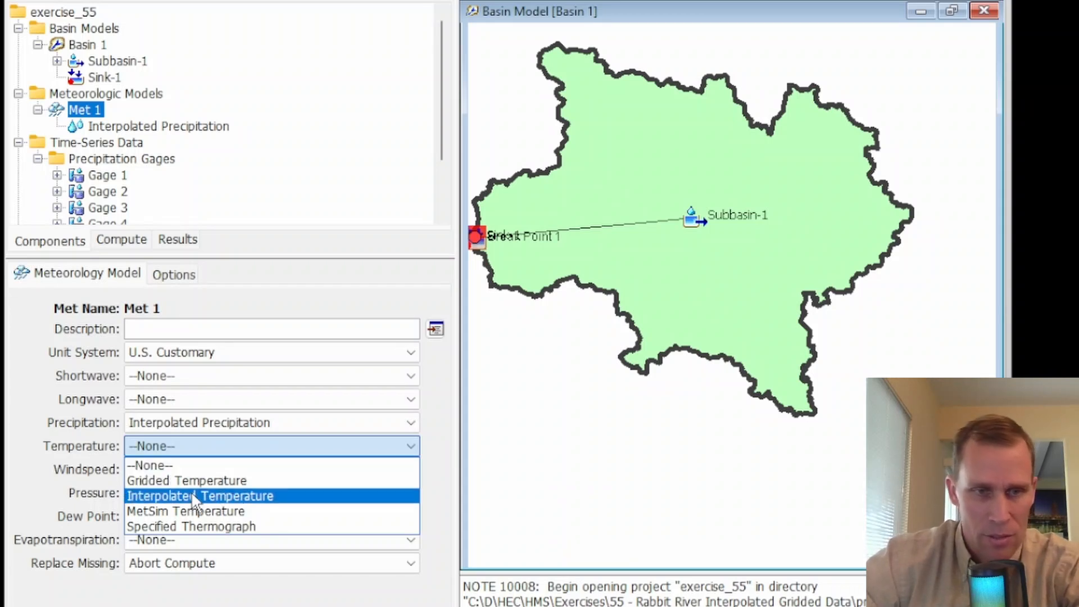
click(128, 466)
click(153, 494)
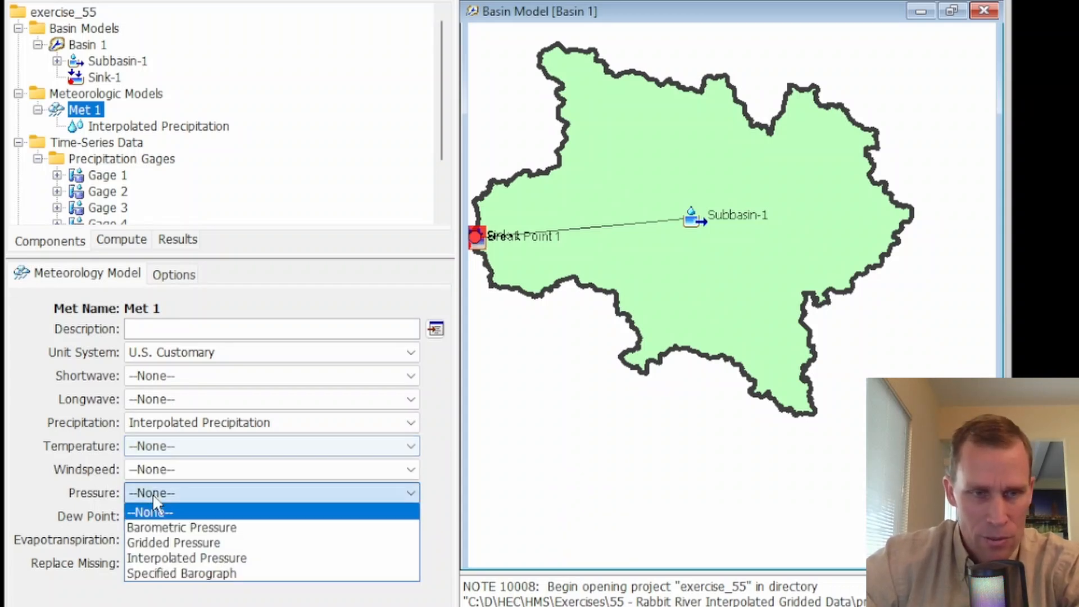
click(114, 514)
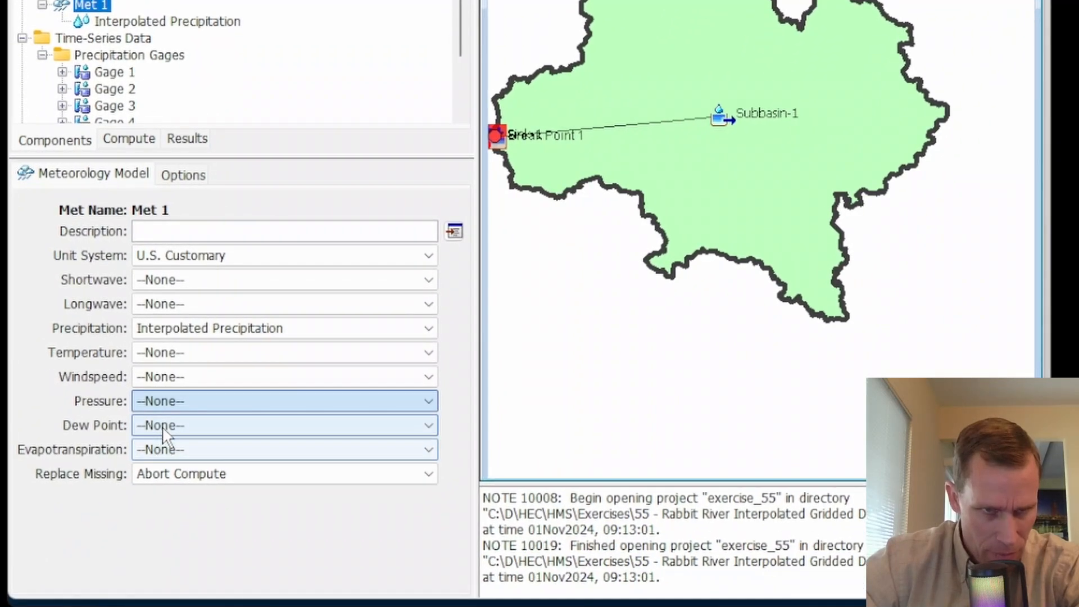
click(168, 448)
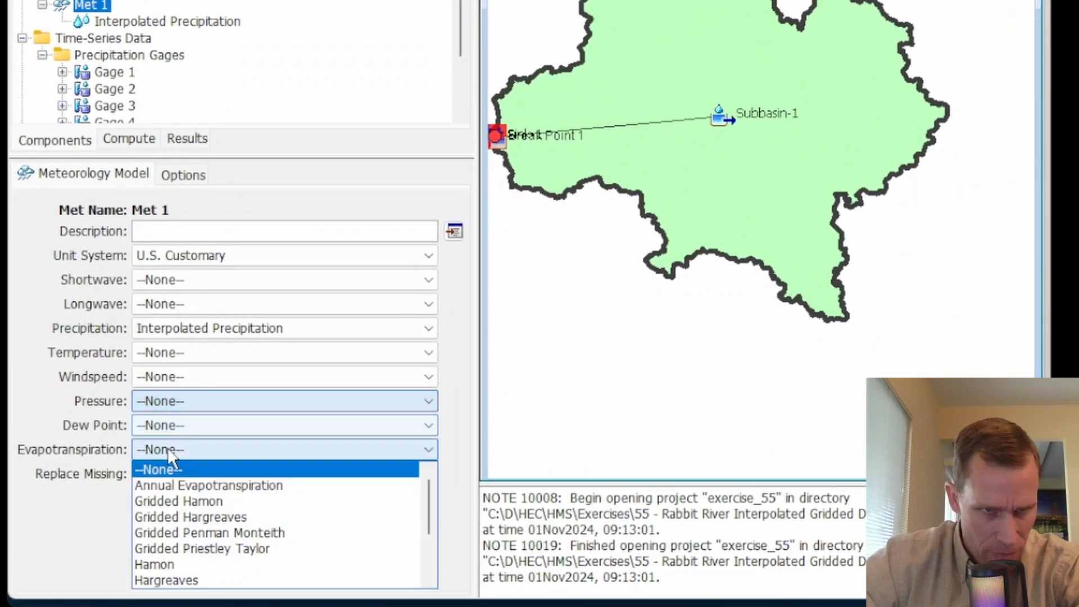
scroll(186, 553, down, 2)
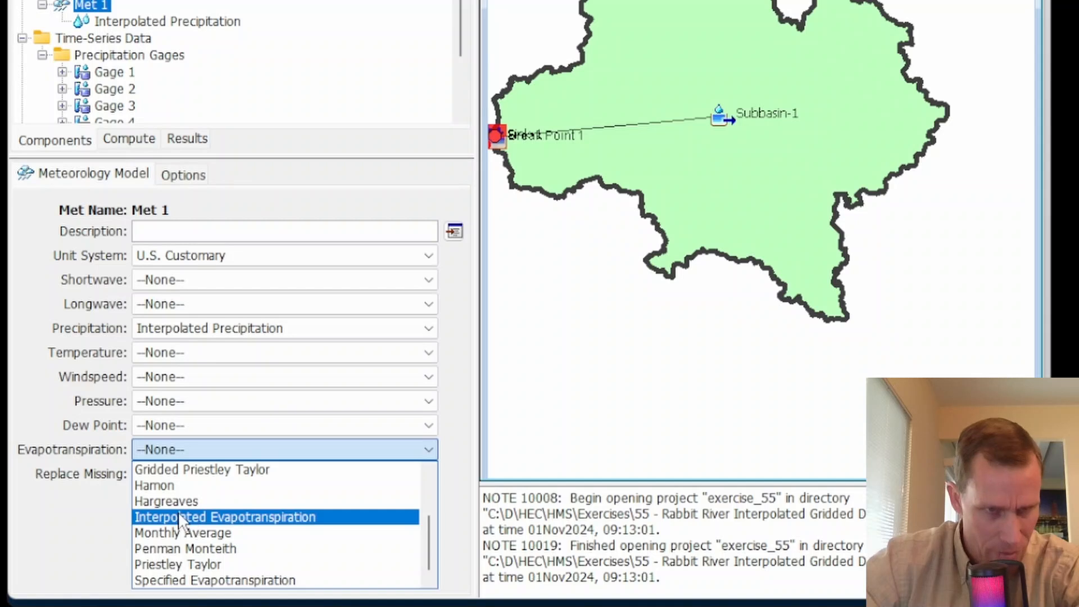
click(61, 397)
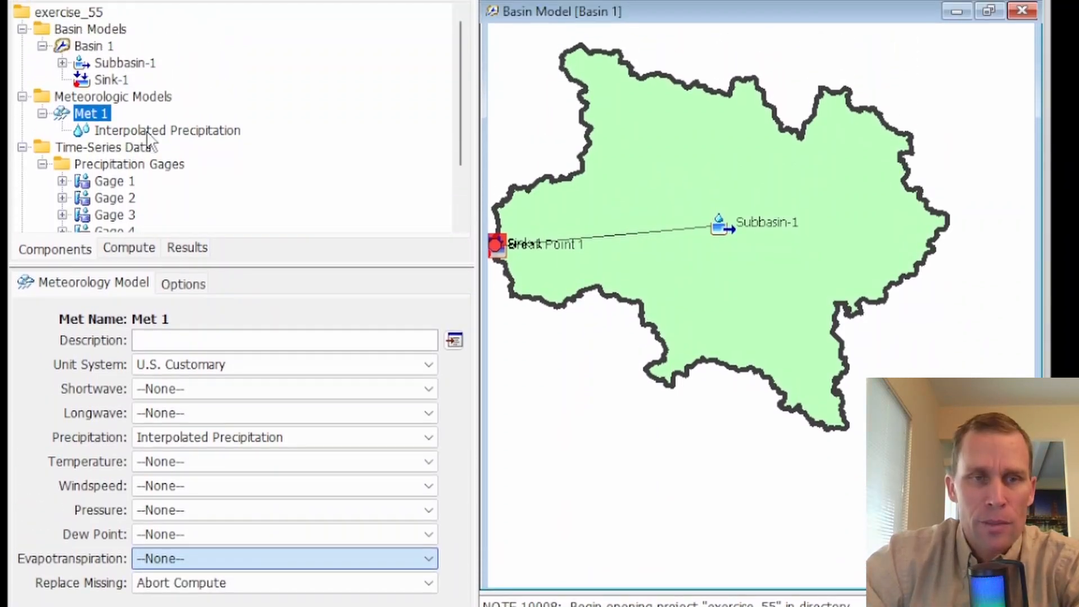
- Set the interpolation method of Met 1's interpolated precipitation to Inverse Distance
click(136, 132)
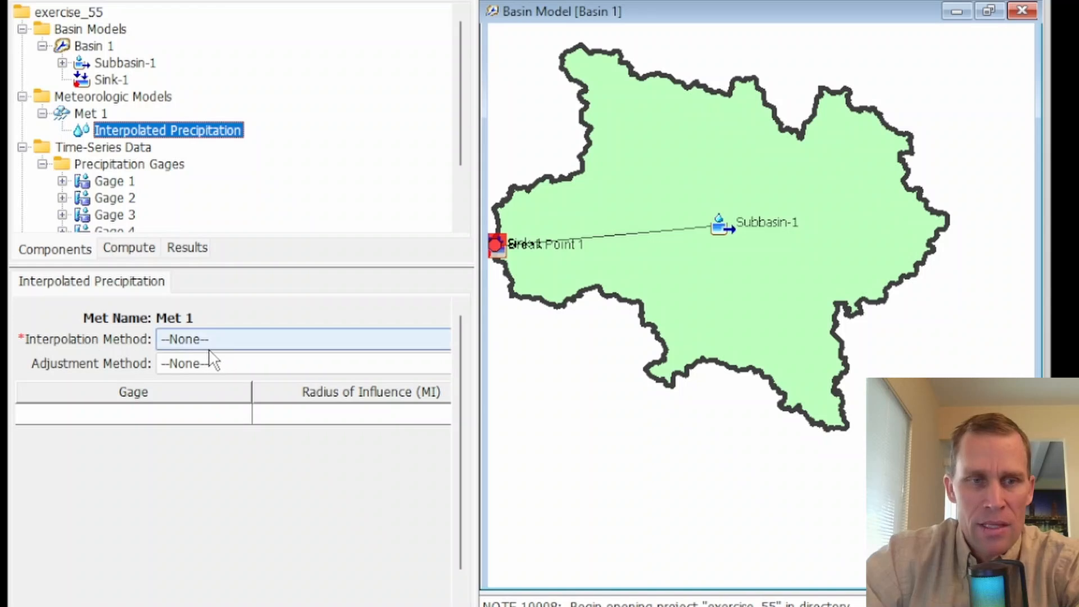
click(224, 341)
click(234, 364)
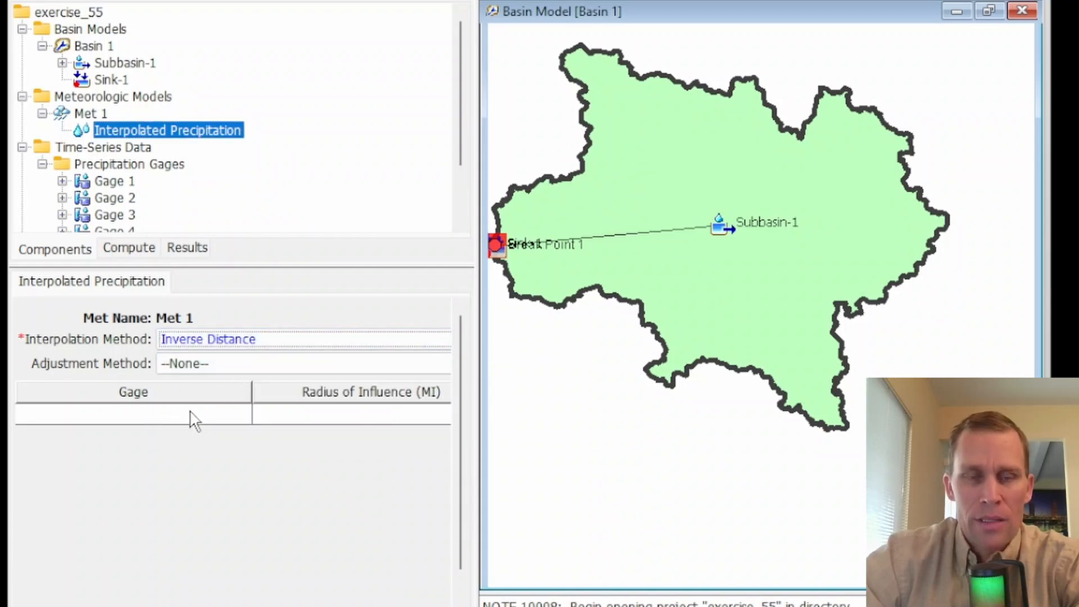
- Add Gage 1 through Gage 6 as separate rows in Met 1's interpolated precipitation gage table
drag(474, 438, 534, 447)
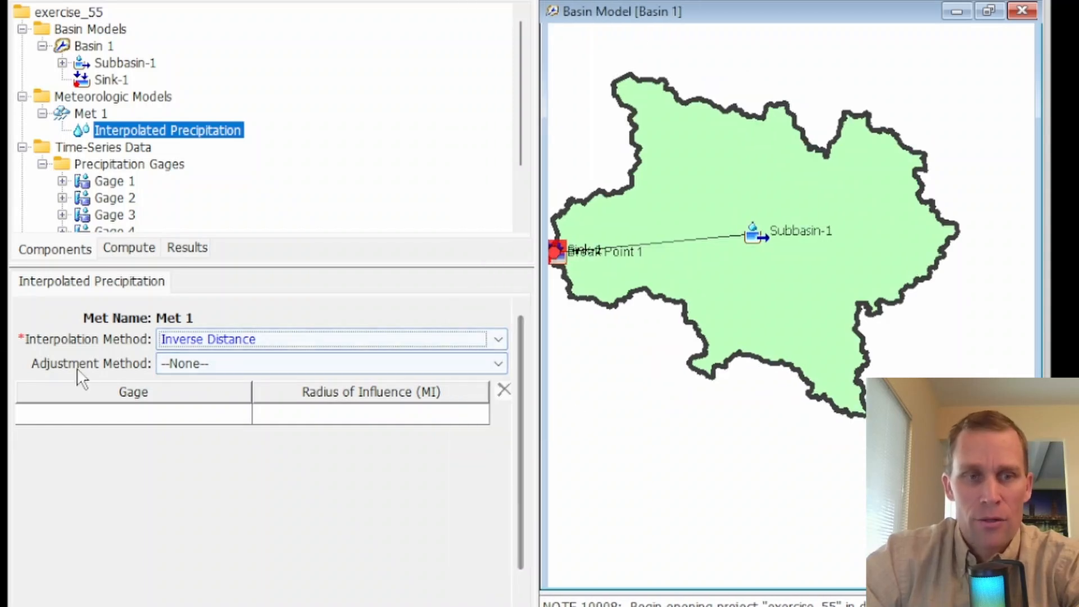
click(100, 414)
click(100, 413)
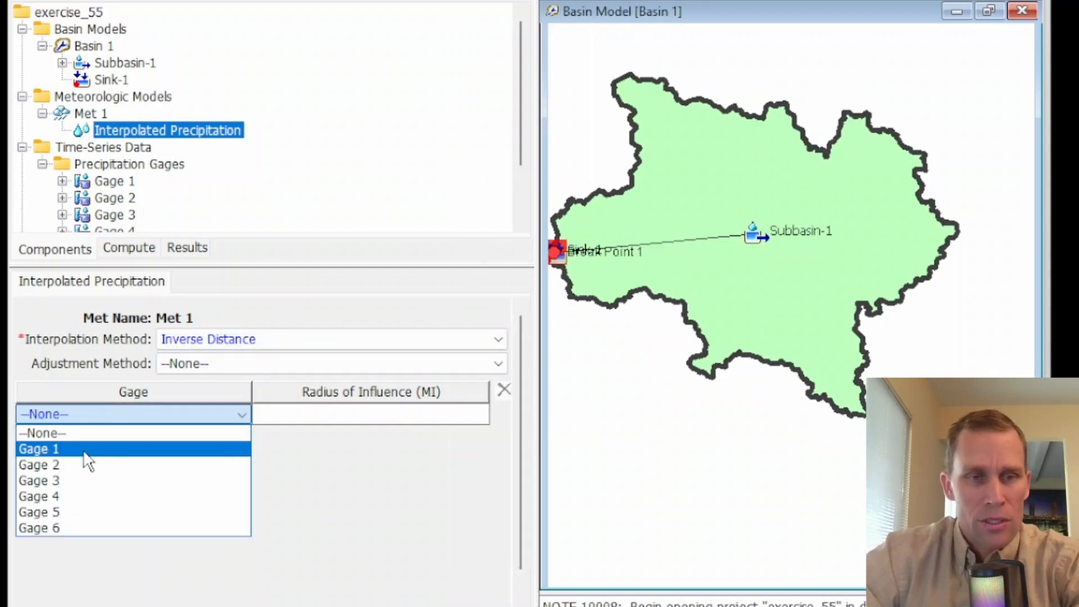
click(84, 452)
click(104, 436)
click(104, 436)
click(84, 484)
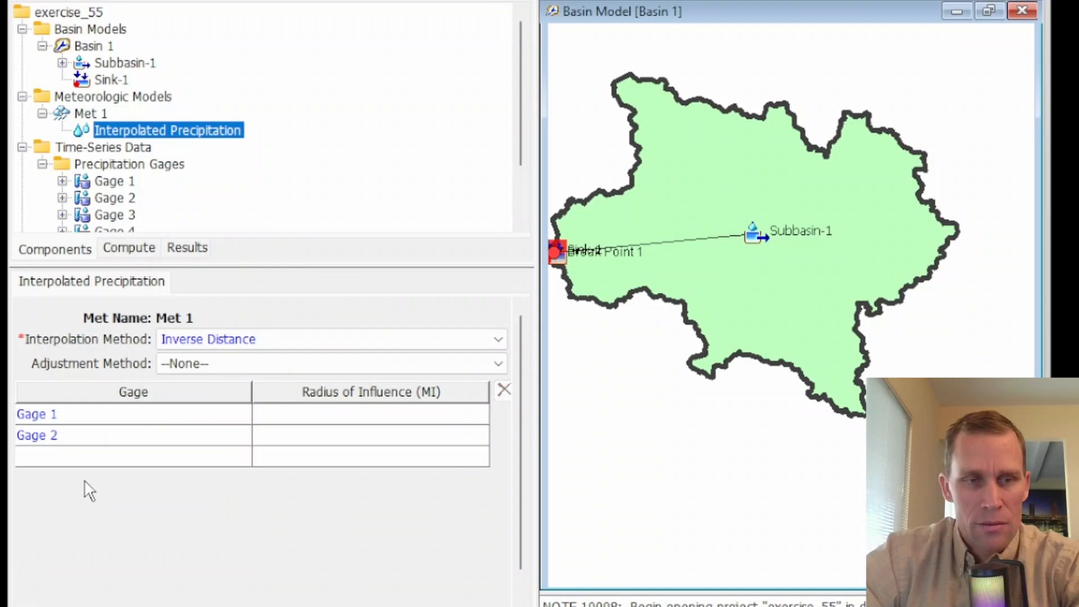
click(94, 458)
click(95, 458)
click(85, 525)
click(82, 499)
click(81, 498)
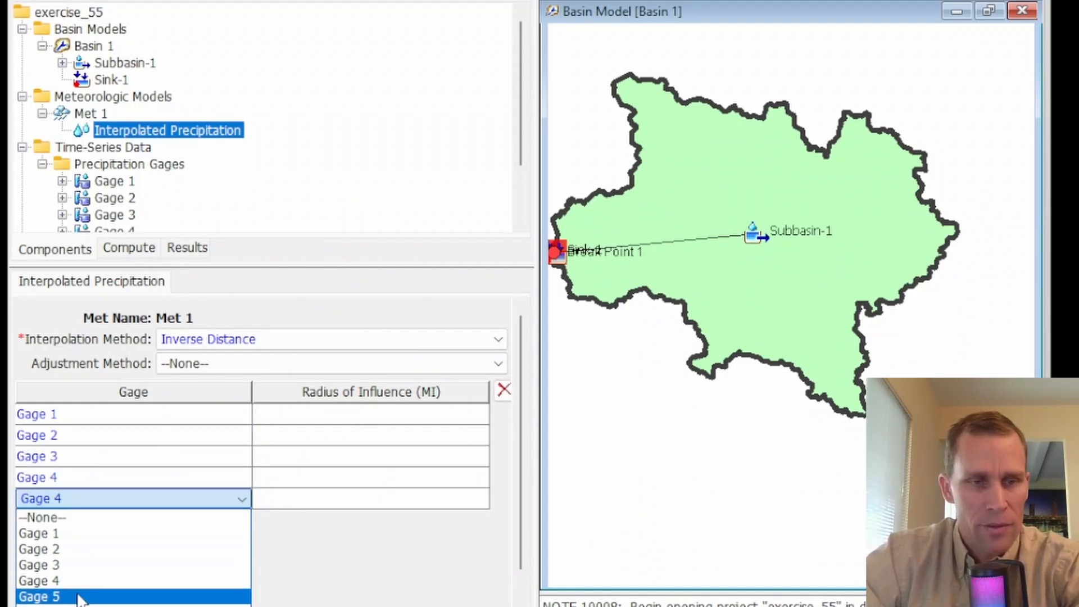
click(78, 597)
click(82, 521)
click(82, 520)
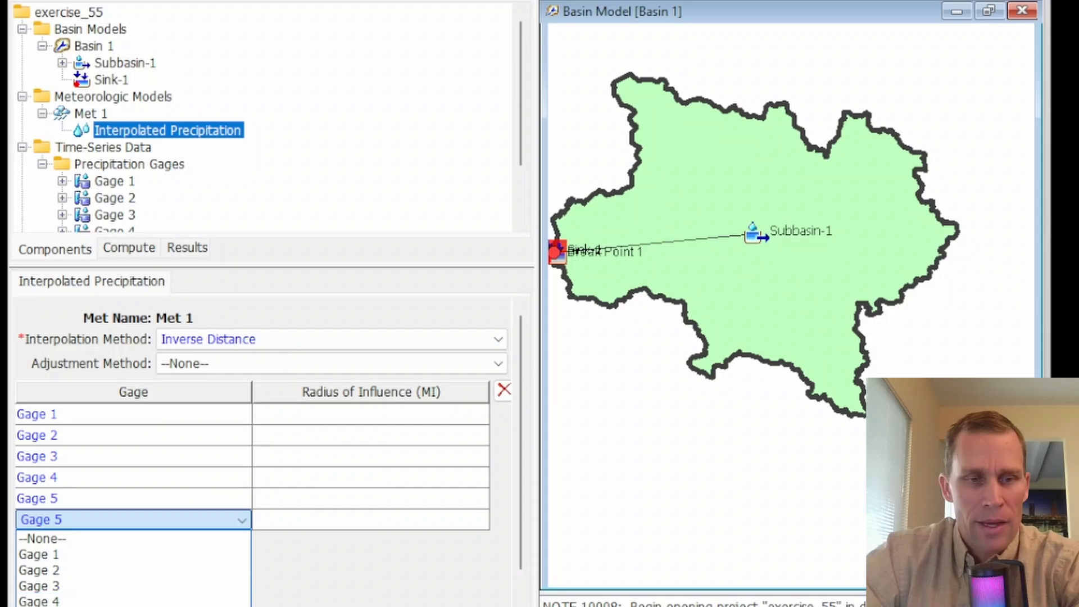
key(Down)
key(Return)
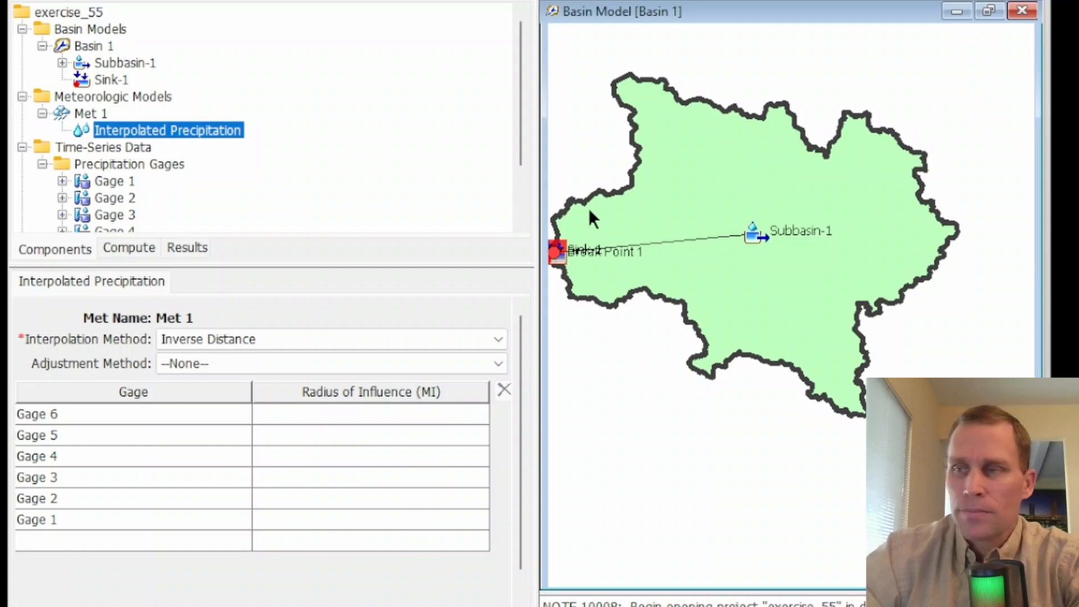
- Configure meteorologic model Met 1 to replace missing data using the Set To Default option
click(90, 114)
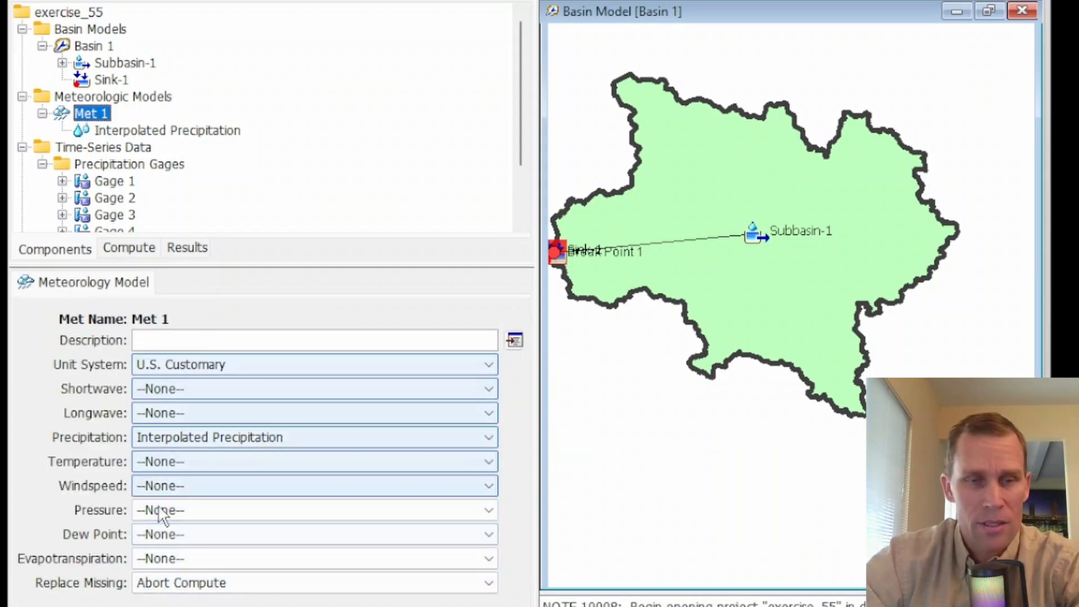
click(217, 583)
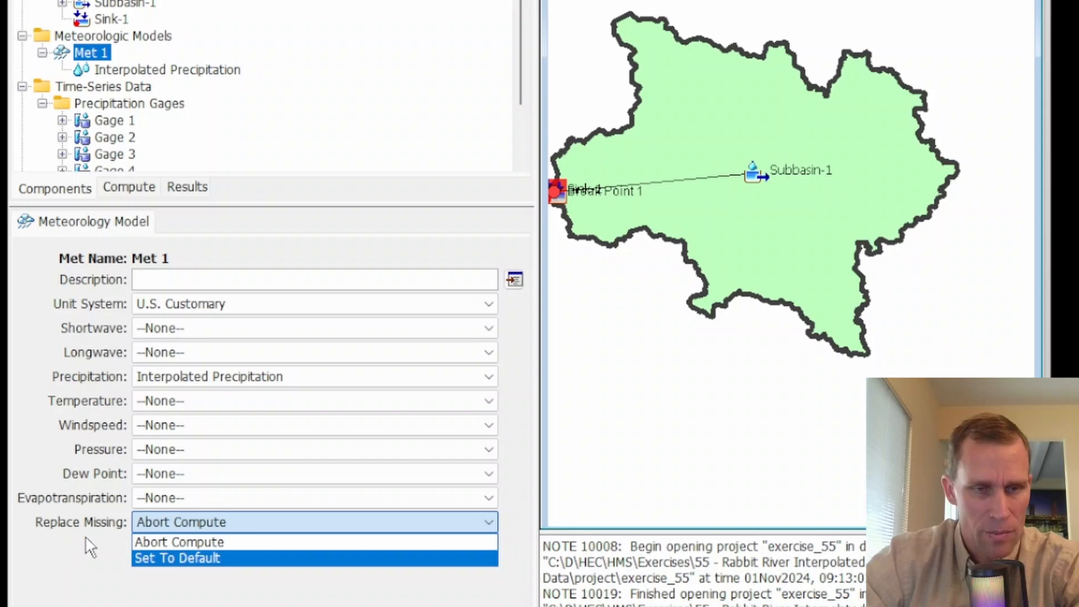
click(207, 555)
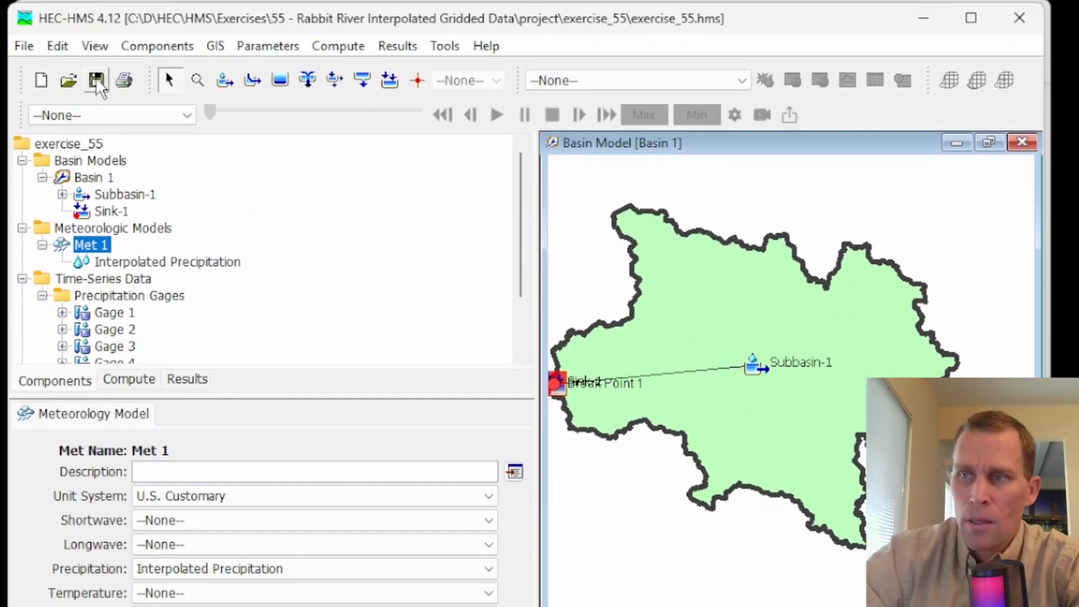
- Create new control specifications named Control 1 and close the control specifications manager
click(158, 45)
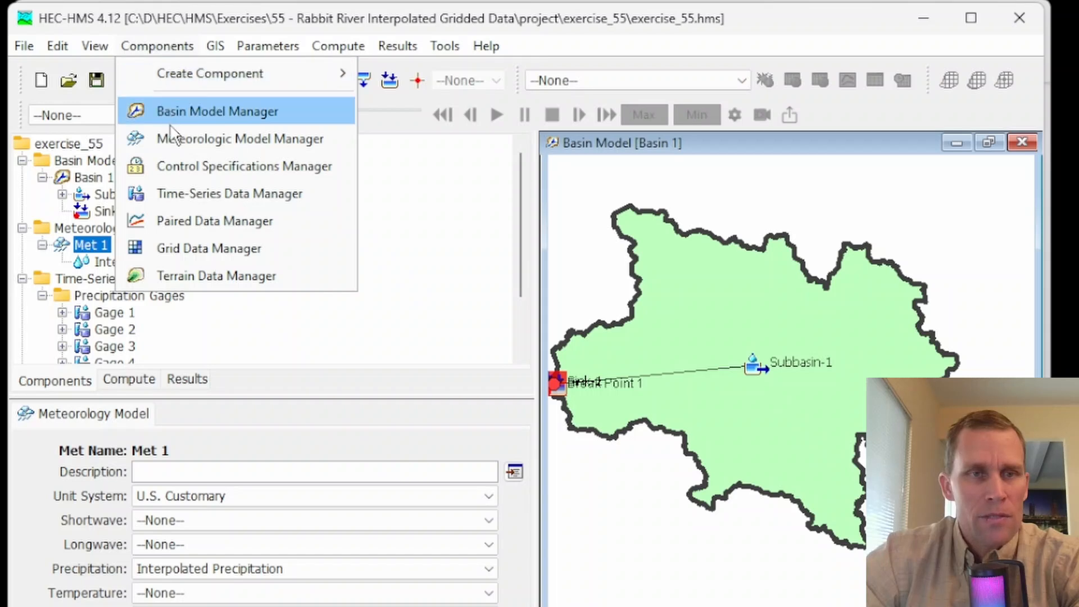
click(186, 163)
click(496, 238)
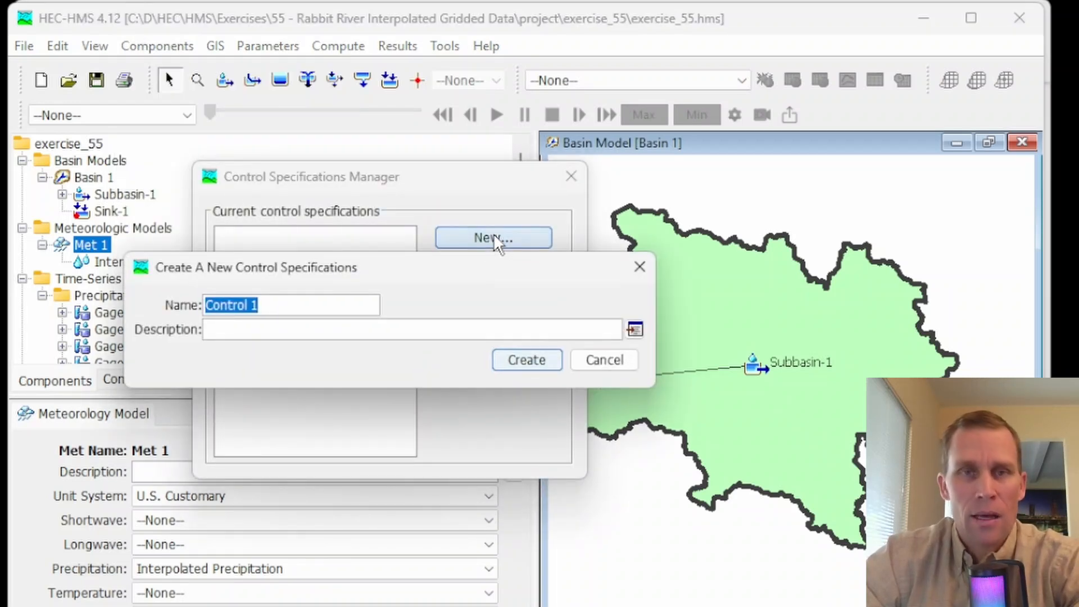
click(527, 362)
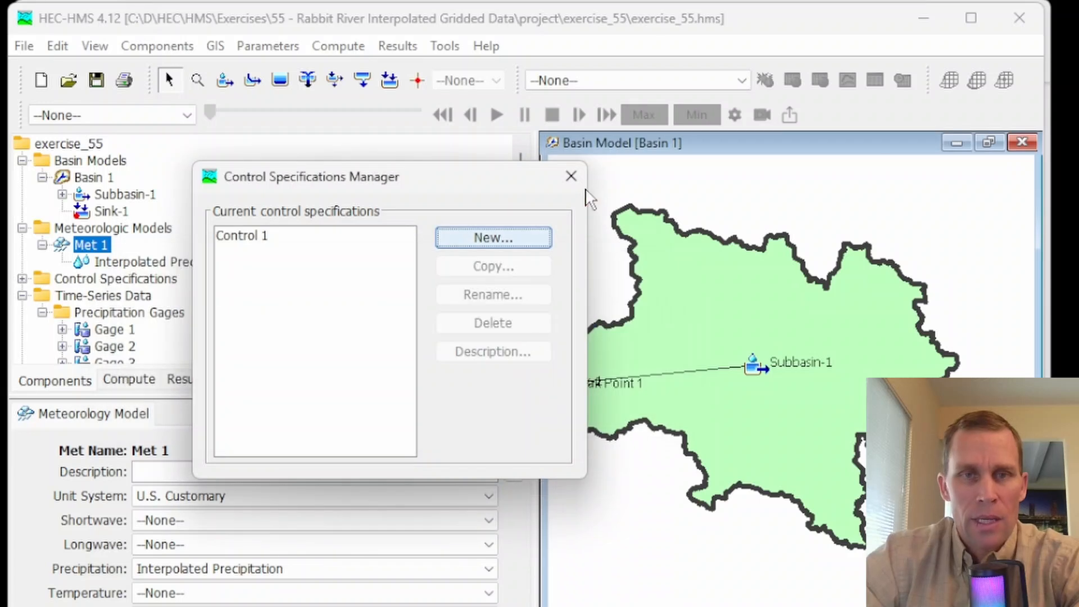
click(571, 177)
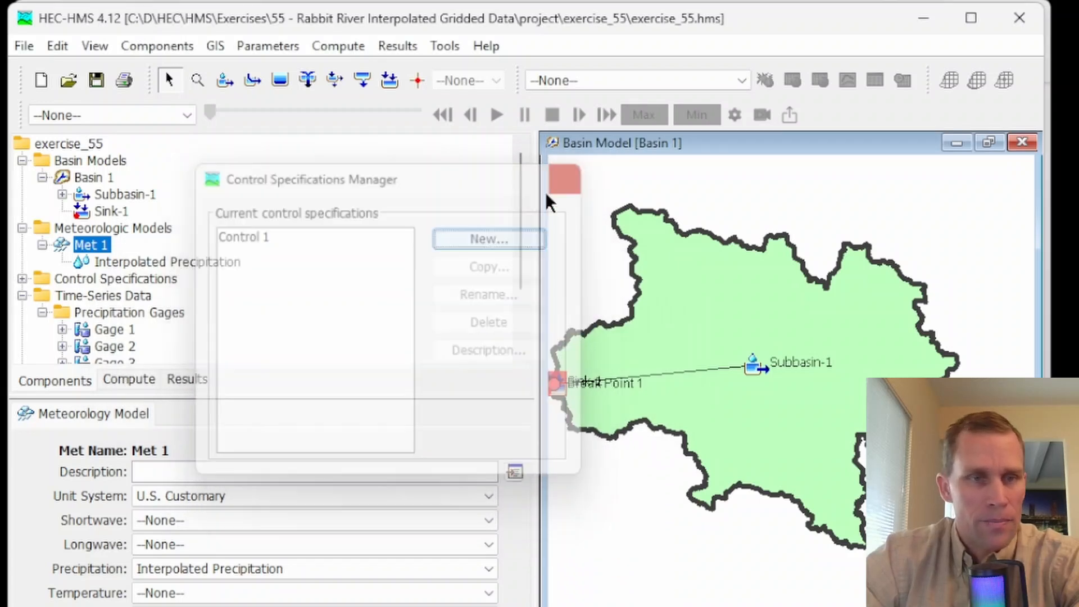
- Set Control 1 to run from 01Jan2020 00:00 to 11Jan2020 00:00 with a time interval of 1 Hour
click(22, 280)
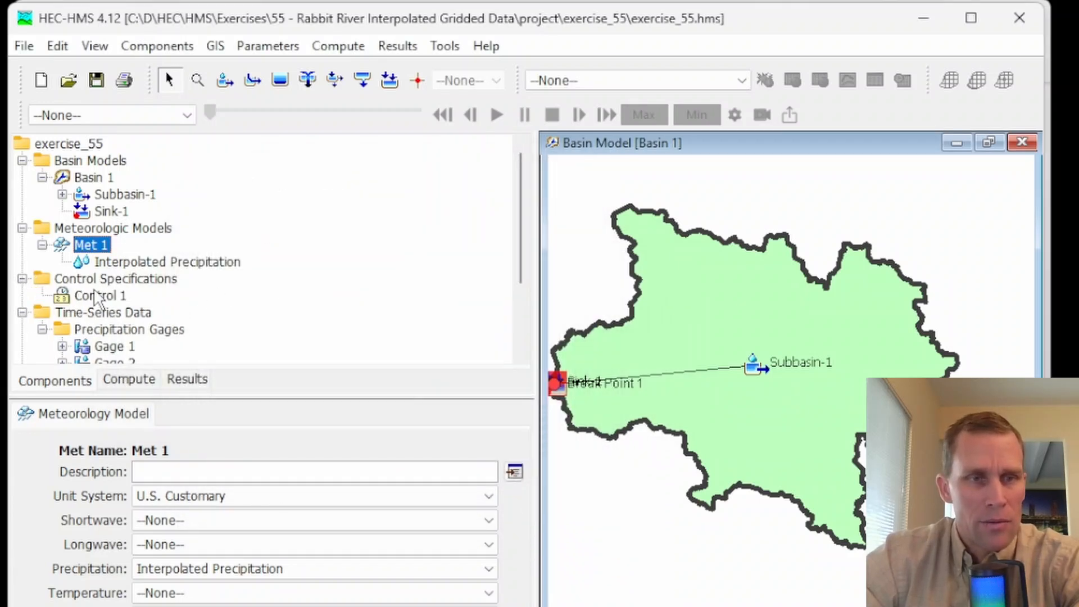
click(95, 296)
text(1Jan2)
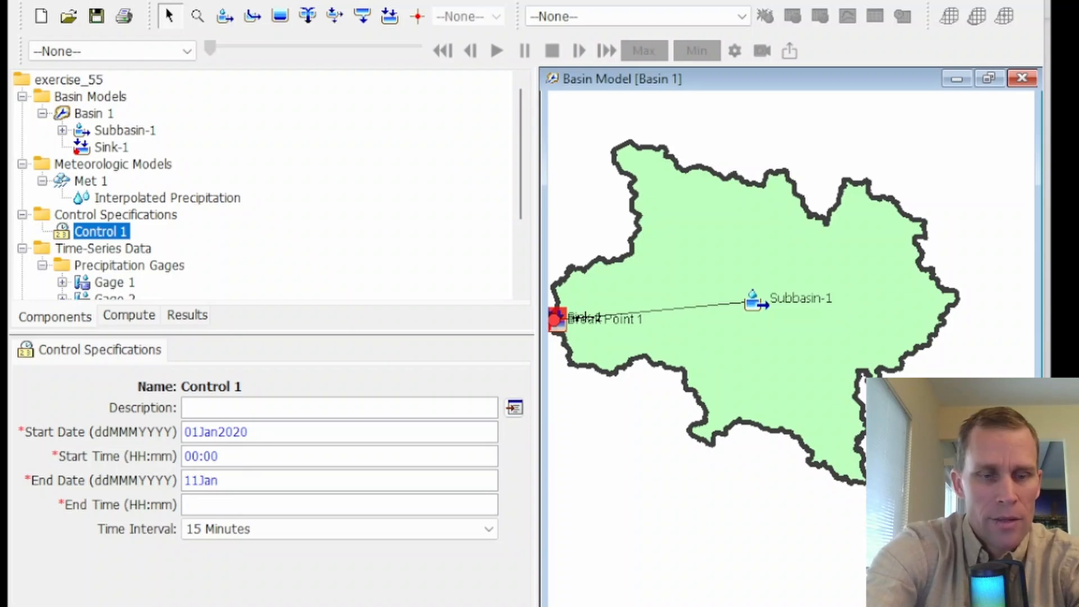
text(02)
key(Tab)
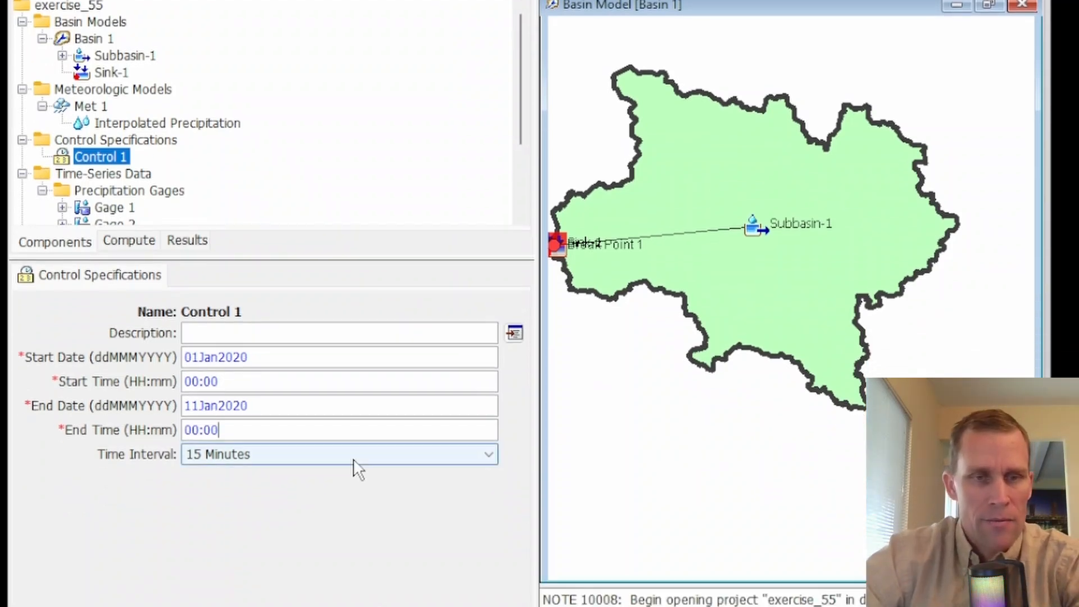
click(337, 531)
click(212, 522)
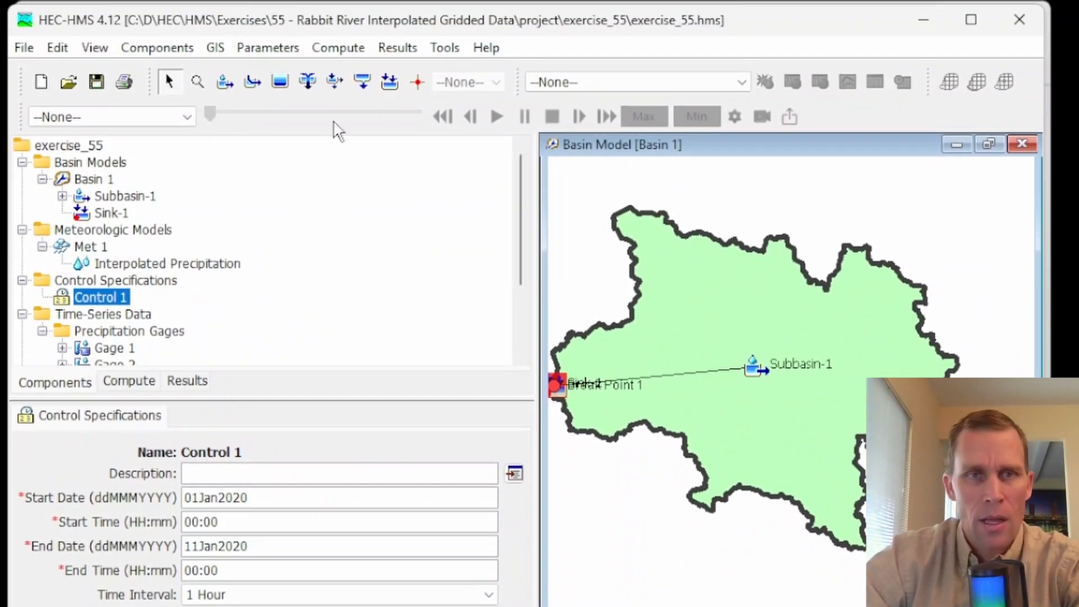
- Create simulation run Run 1 from Basin 1, Met 1 and Control 1, and close the simulation run manager
click(339, 49)
click(371, 111)
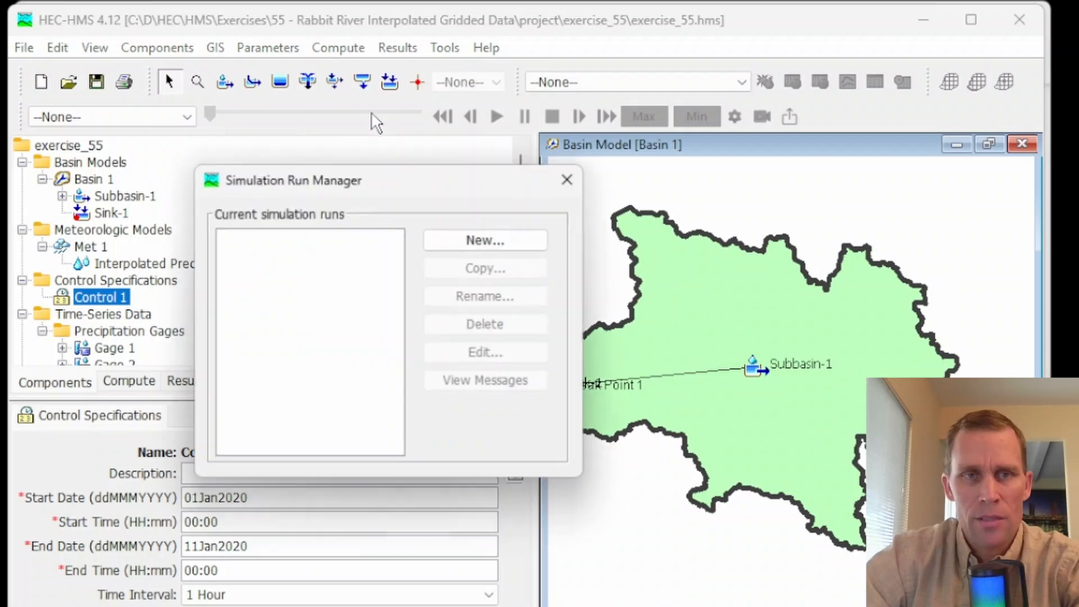
click(475, 239)
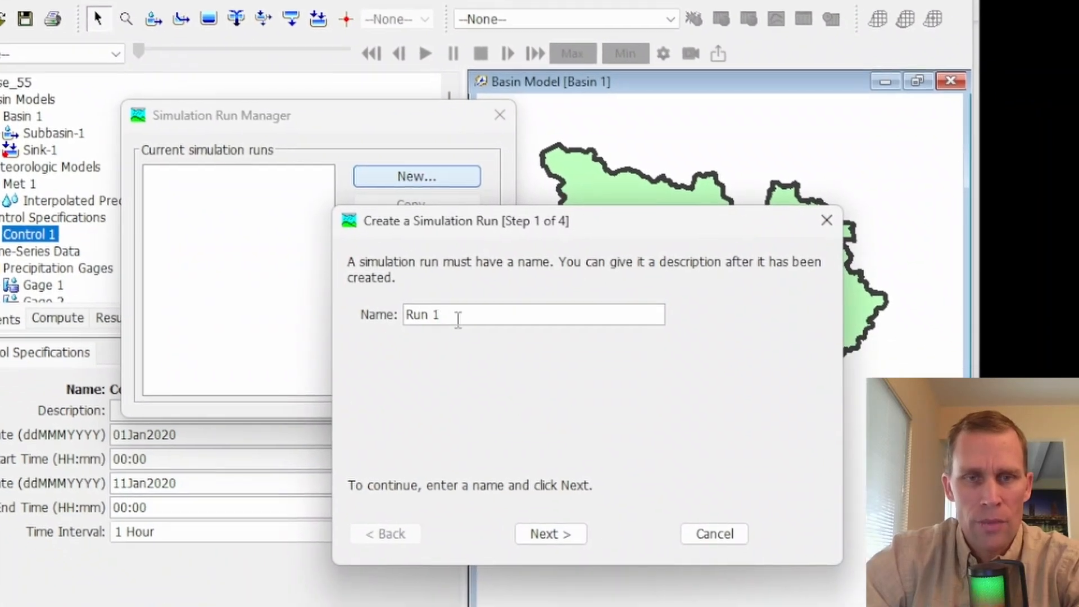
click(548, 533)
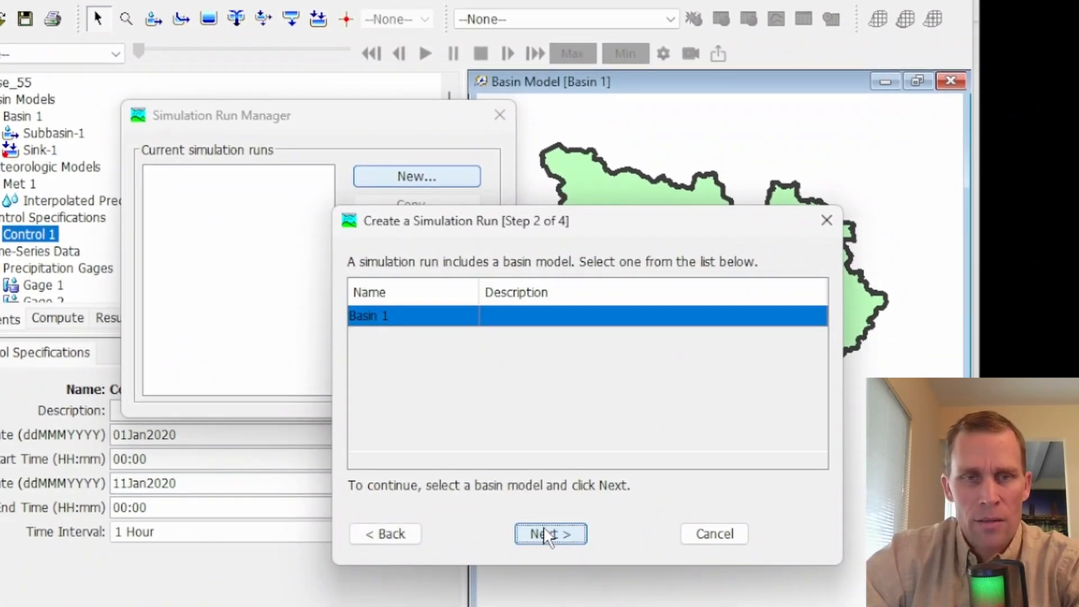
click(546, 538)
click(546, 538)
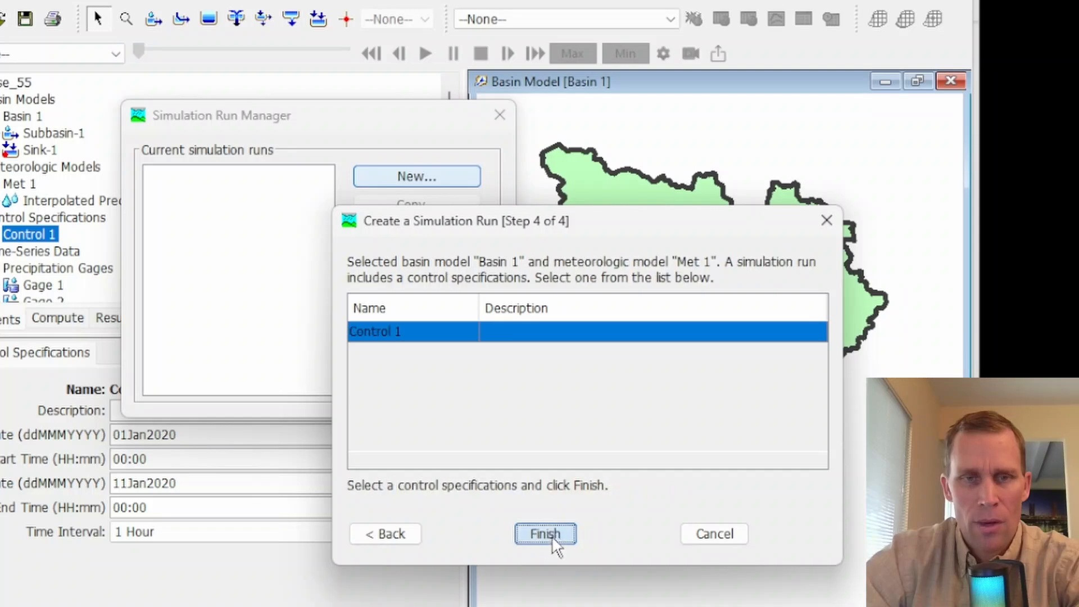
click(545, 534)
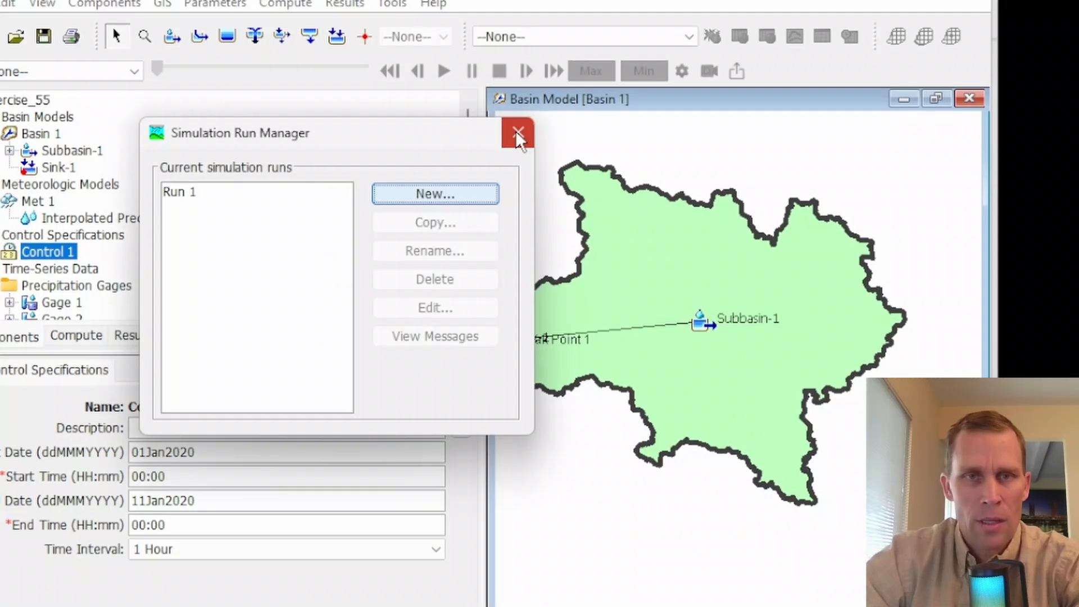
click(499, 114)
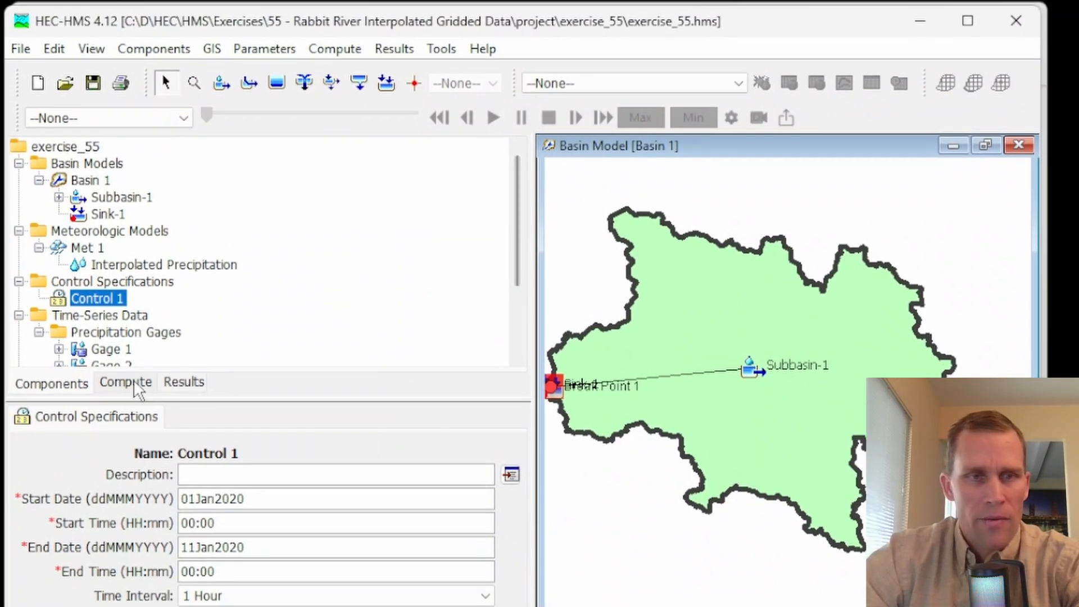
- Set Spatial Results to Yes for simulation run Run 1 and save the project
click(137, 389)
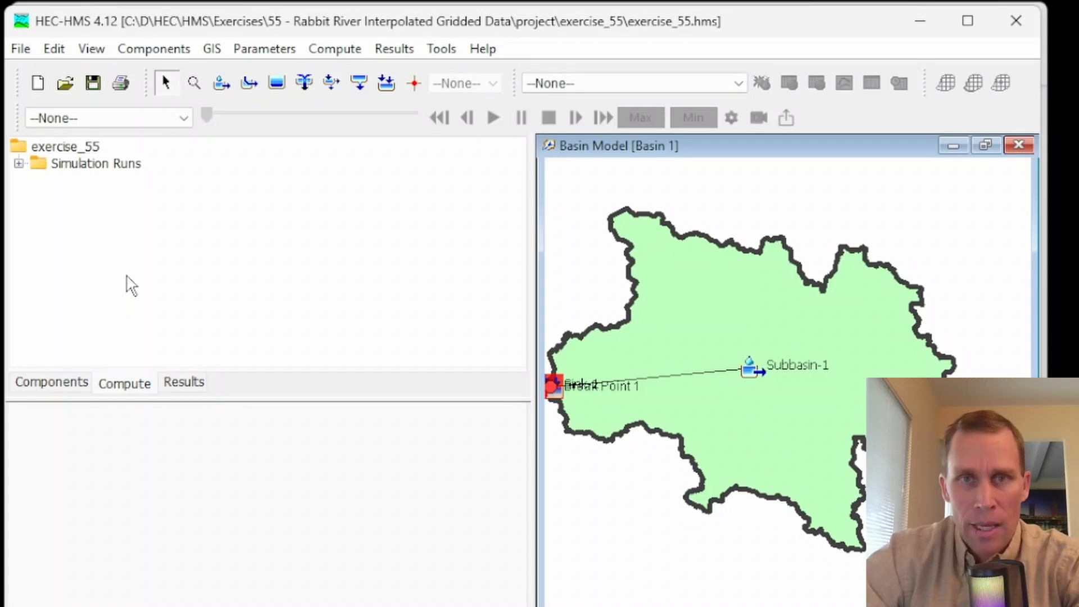
click(18, 163)
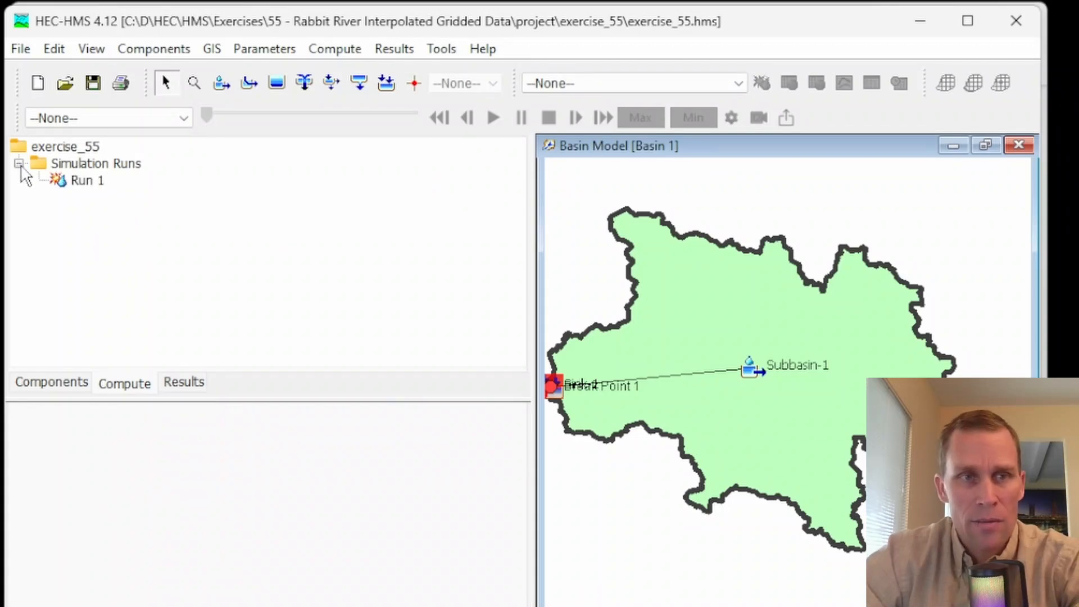
click(87, 181)
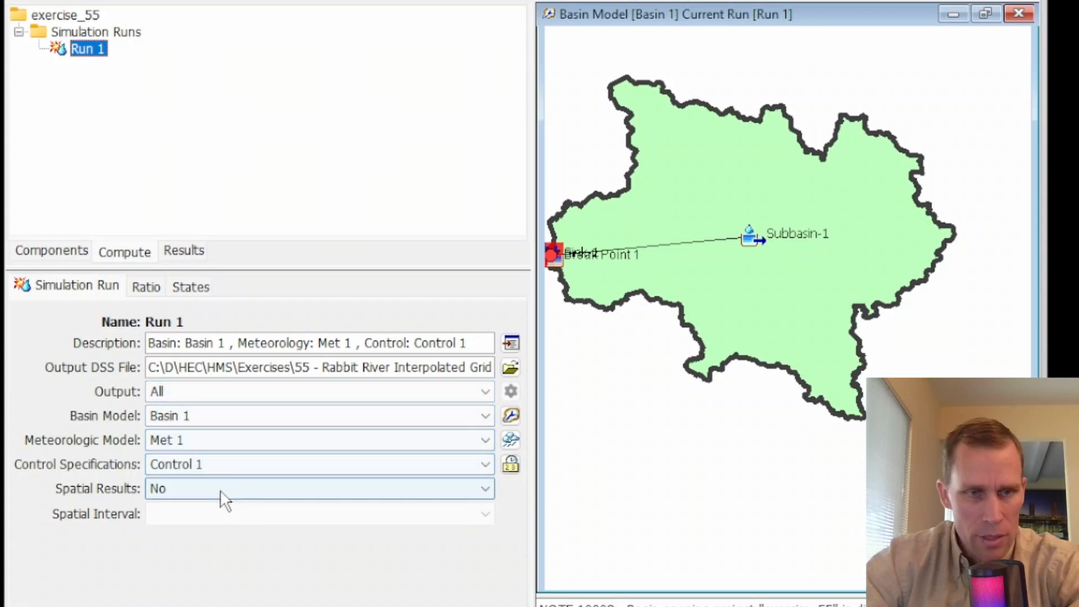
click(179, 487)
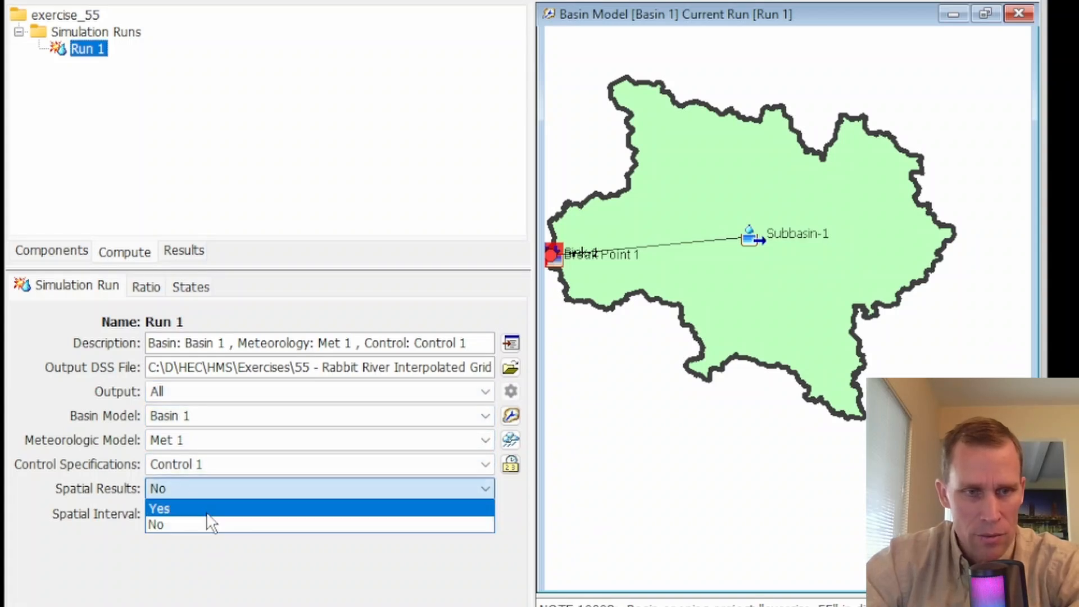
click(205, 507)
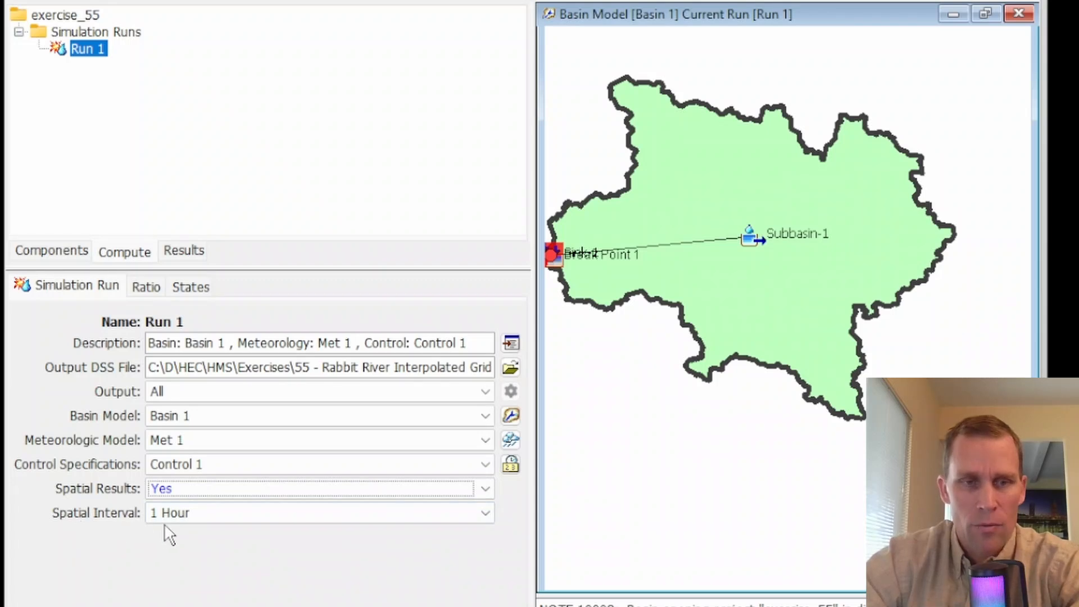
click(93, 1)
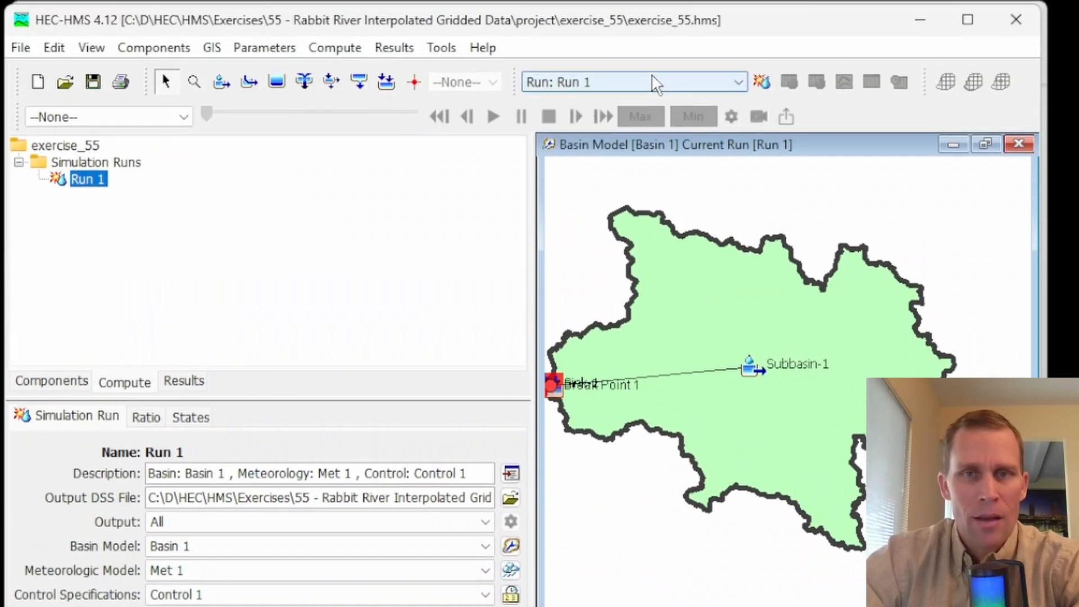
- Choose Run 1 as the current simulation run and compute it
click(655, 83)
click(602, 118)
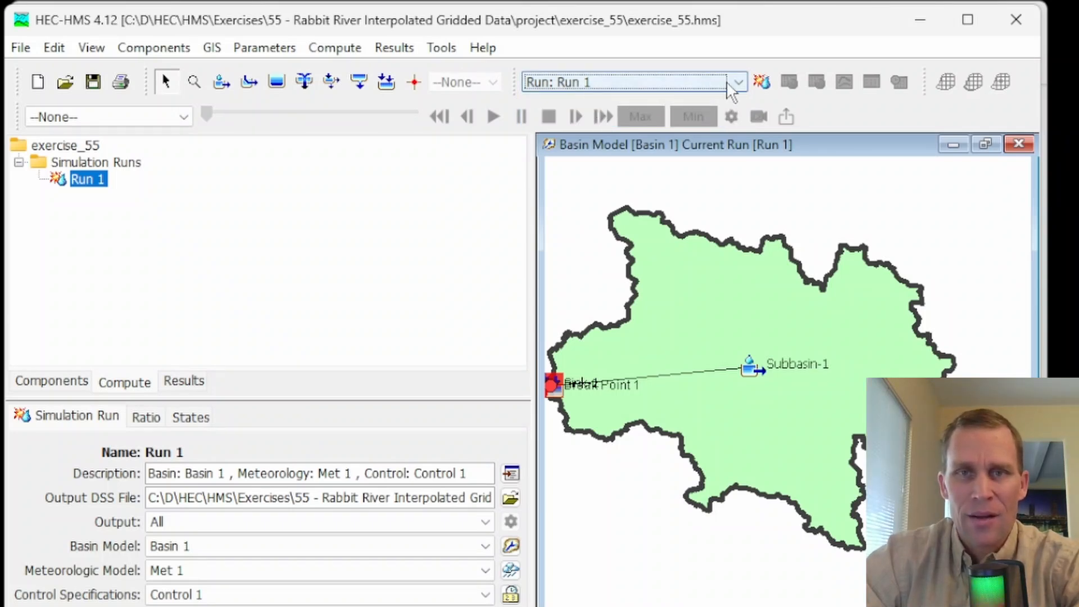
click(762, 82)
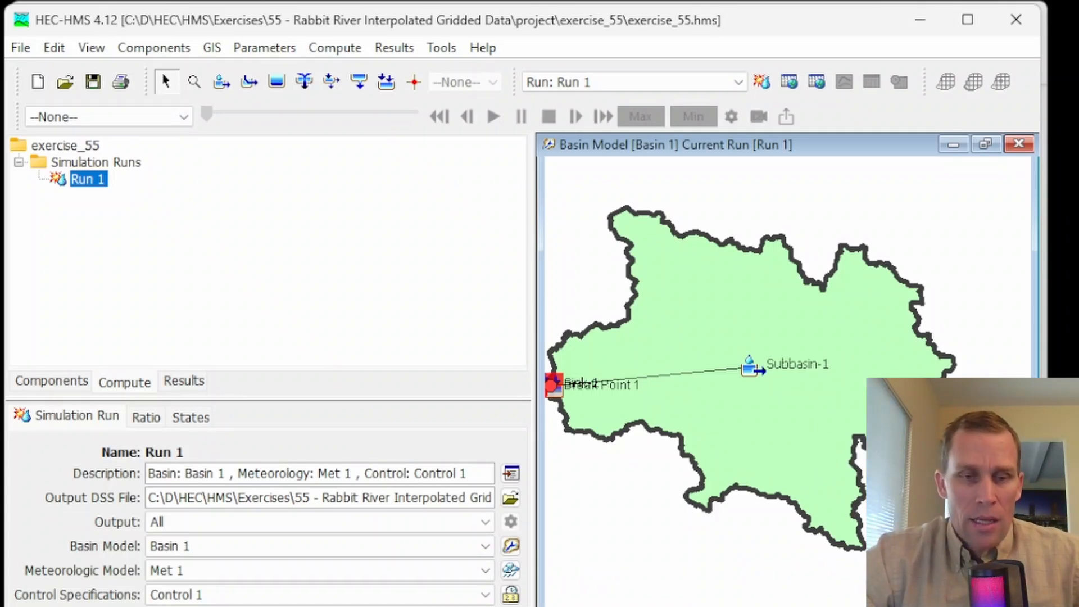
- Switch to File Explorer and locate the Met_1.dss file in the exercise_55 project folder
key(alt+Tab)
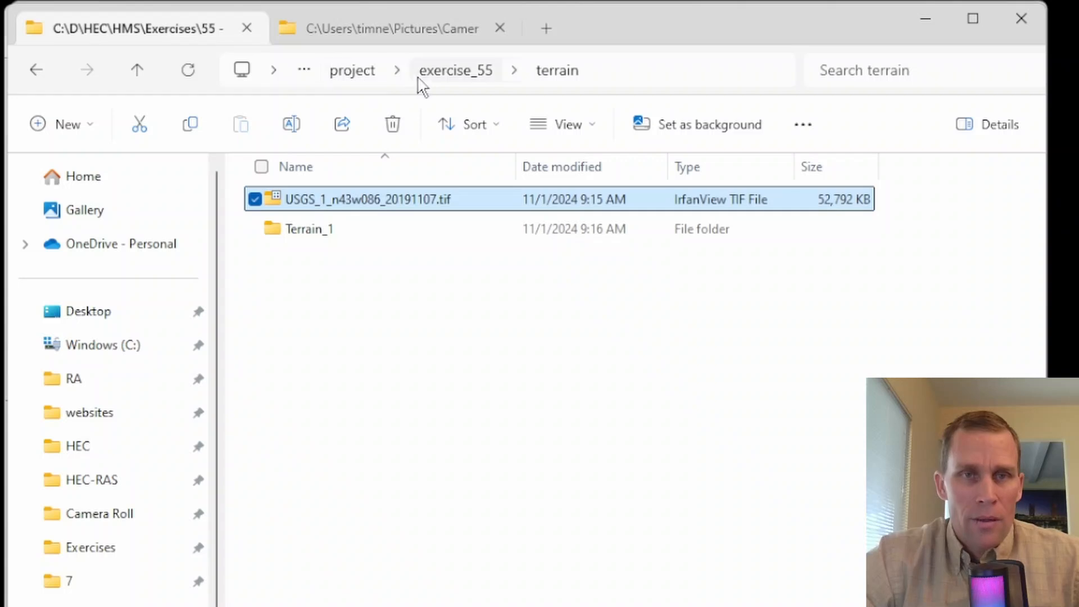
click(445, 74)
scroll(638, 387, down, 2)
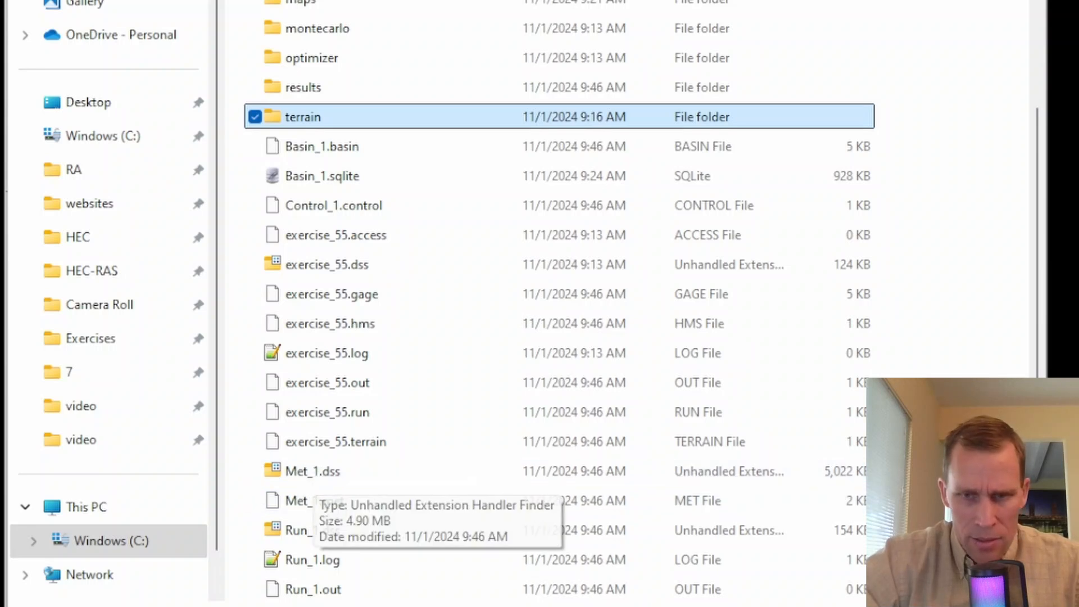
- Switch to HEC-DSSVue and open Met_1.dss from the exercise_55 project folder
double_click(313, 472)
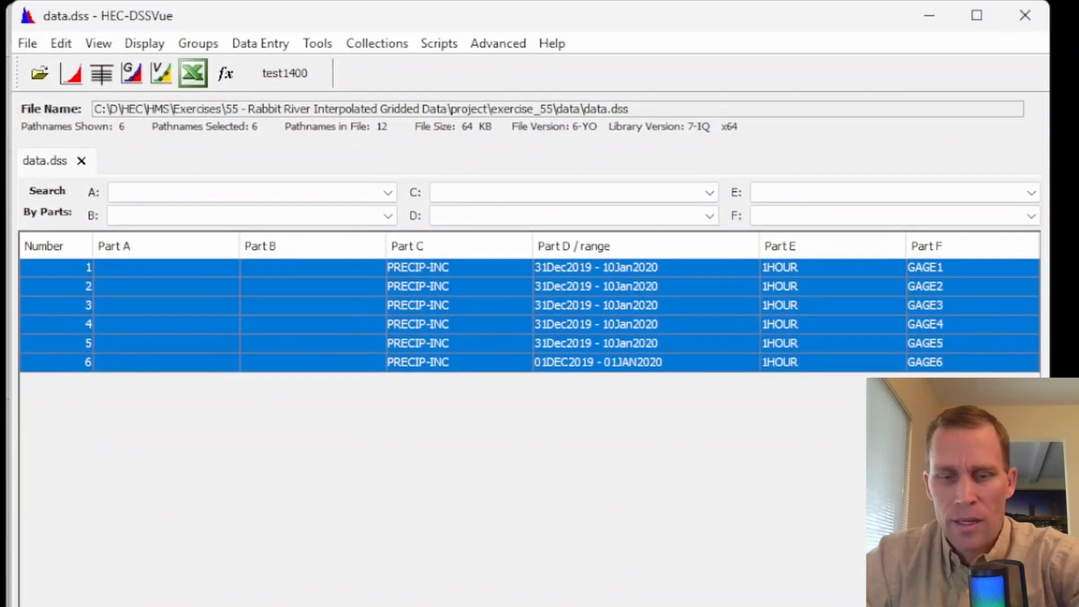
key(ctrl+o)
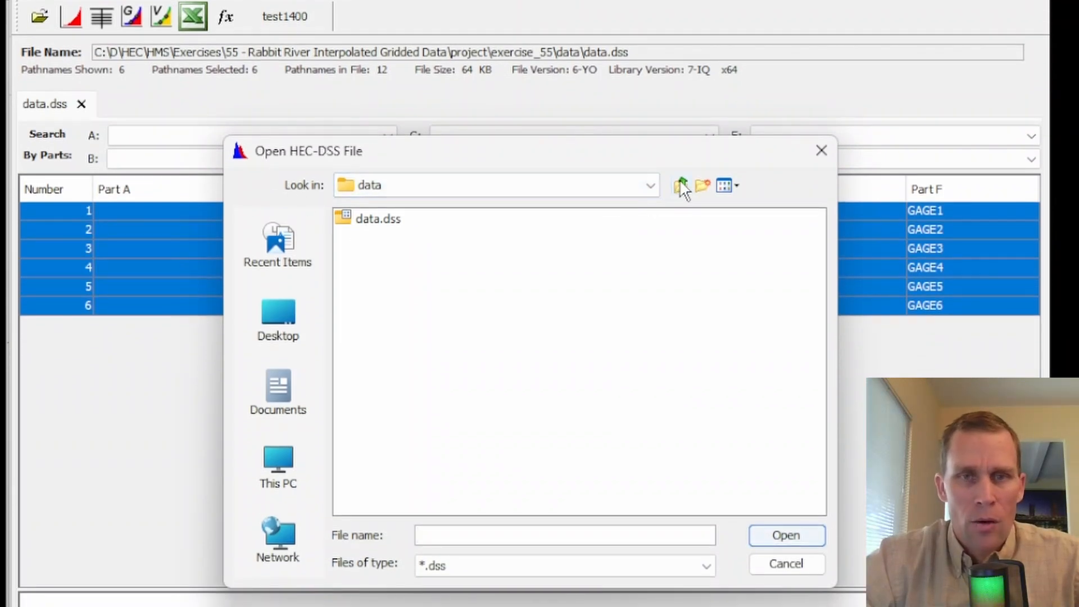
click(682, 185)
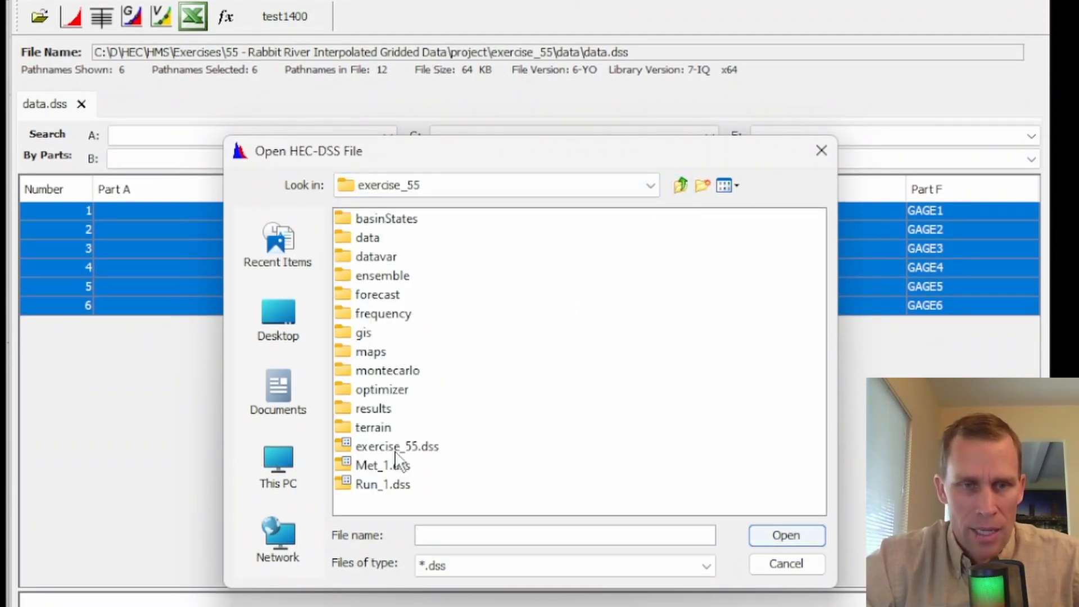
click(376, 469)
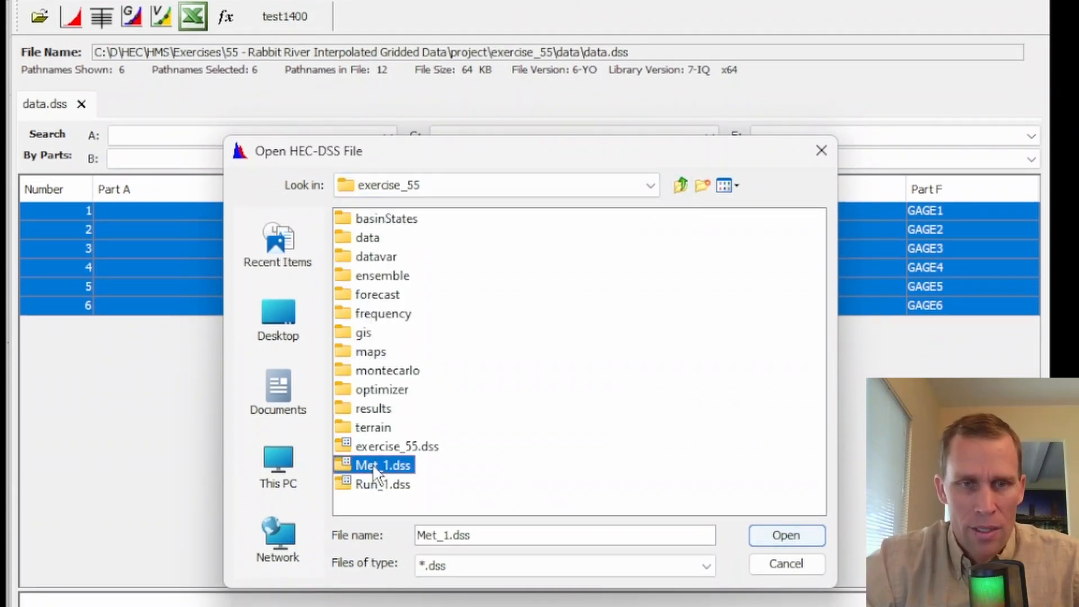
click(769, 532)
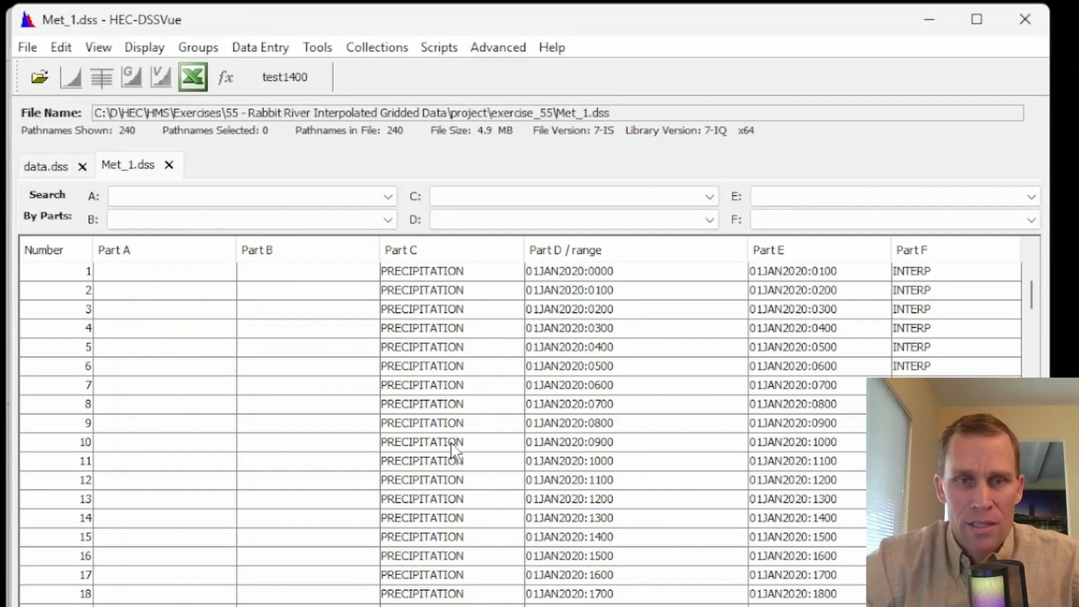
- Plot all precipitation records of Met_1.dss, enlarge the plot window, and examine the interpolated grids through the hourly time steps
click(438, 271)
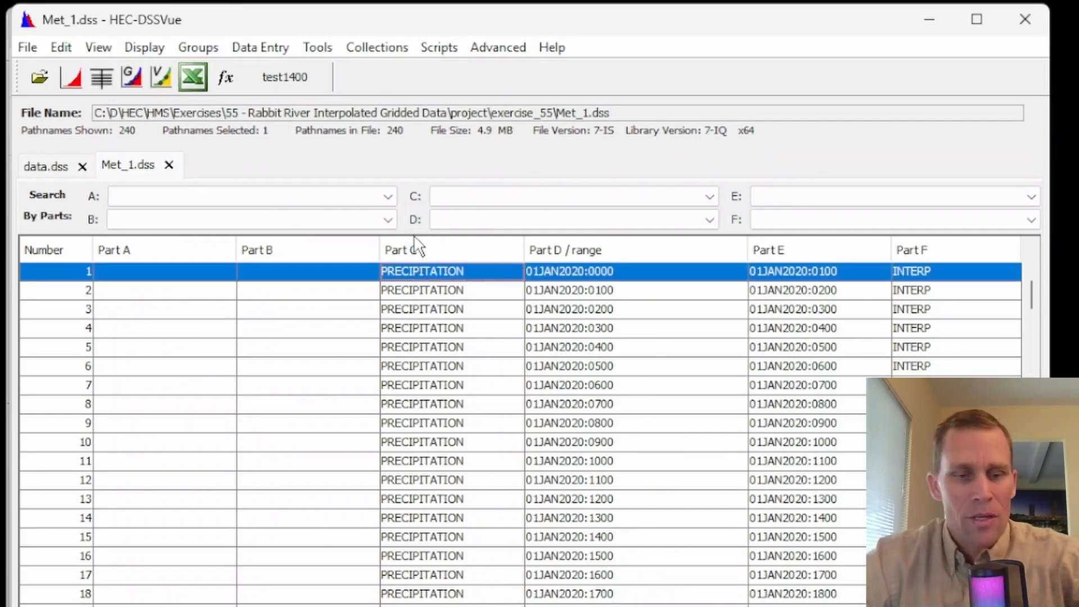
key(ctrl+a)
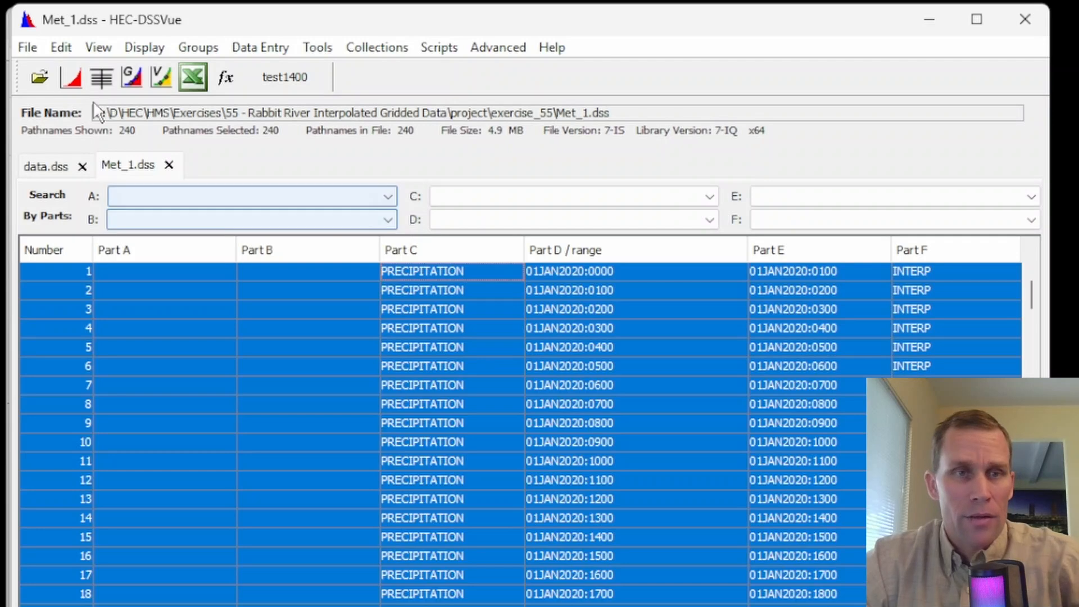
click(75, 82)
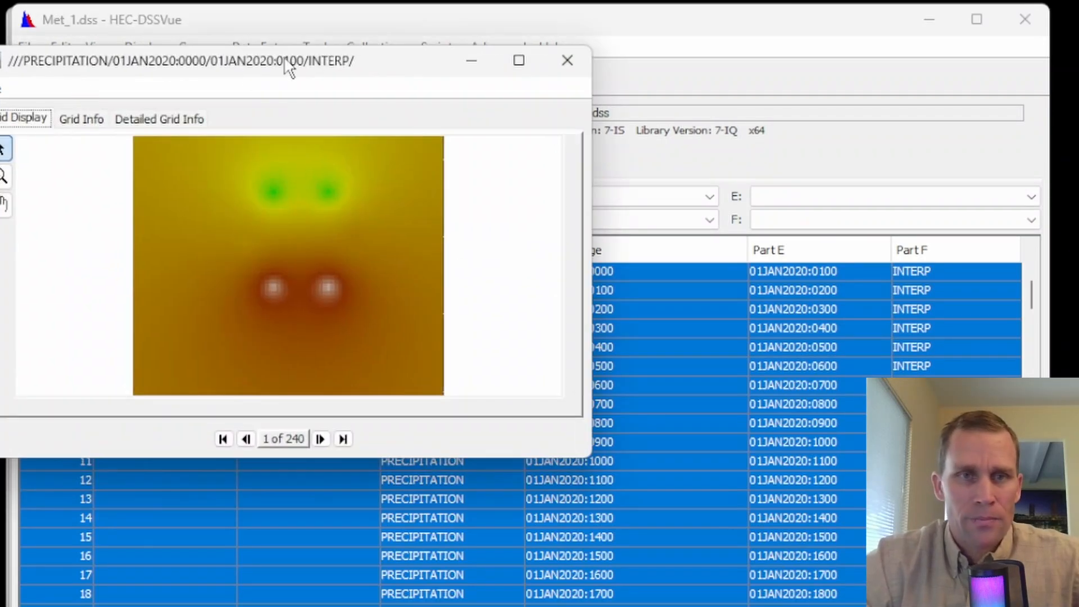
drag(393, 70, 613, 131)
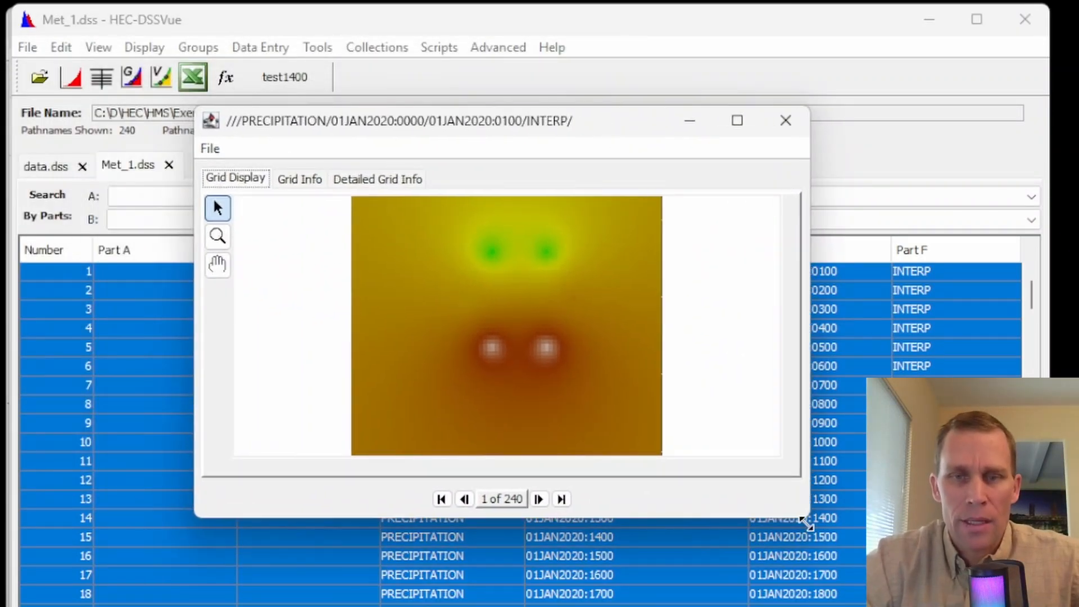
drag(804, 520, 882, 606)
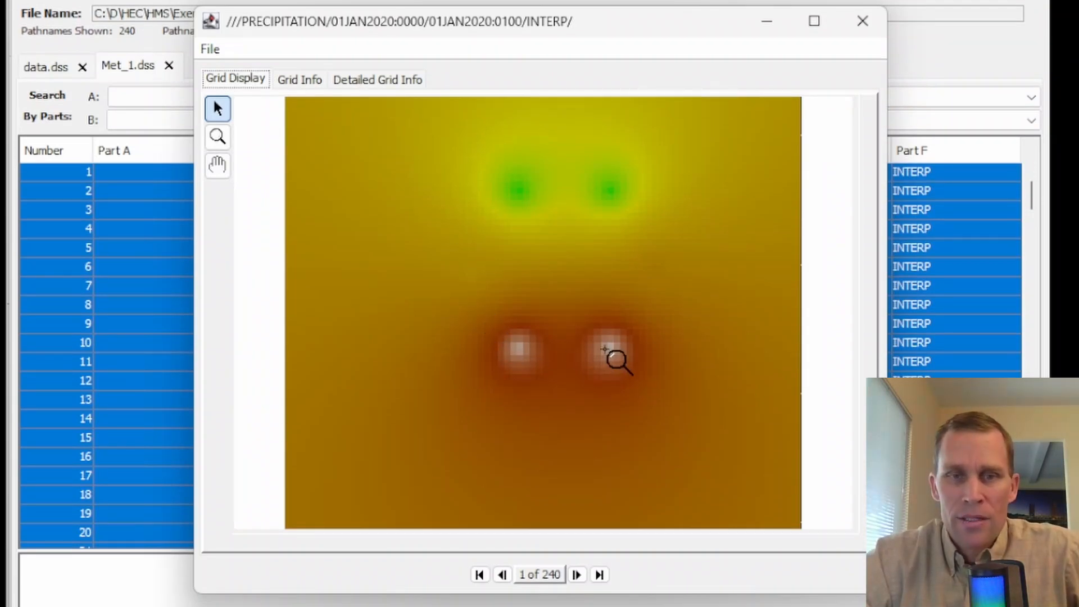
mouse_move(614, 353)
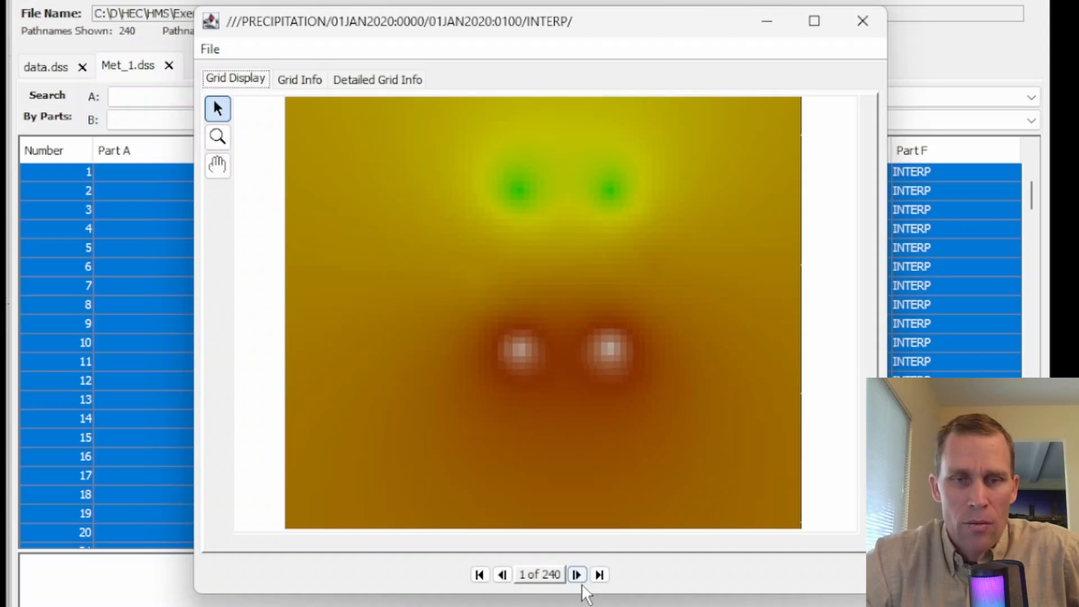
drag(577, 581, 583, 575)
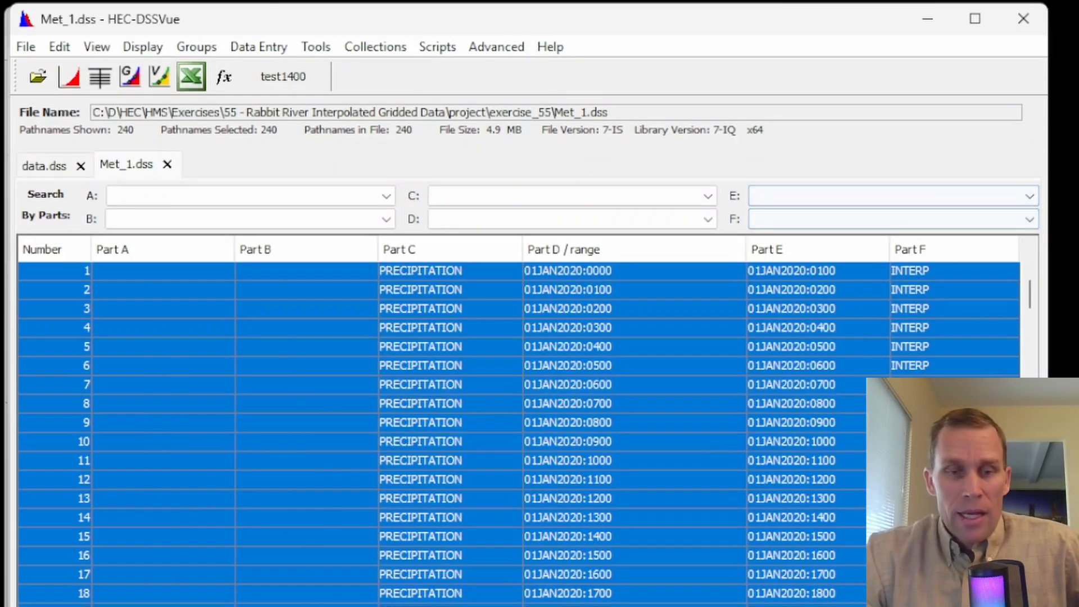
- Switch to HEC-HMS and hide the 2D toolbar
key(alt+Tab)
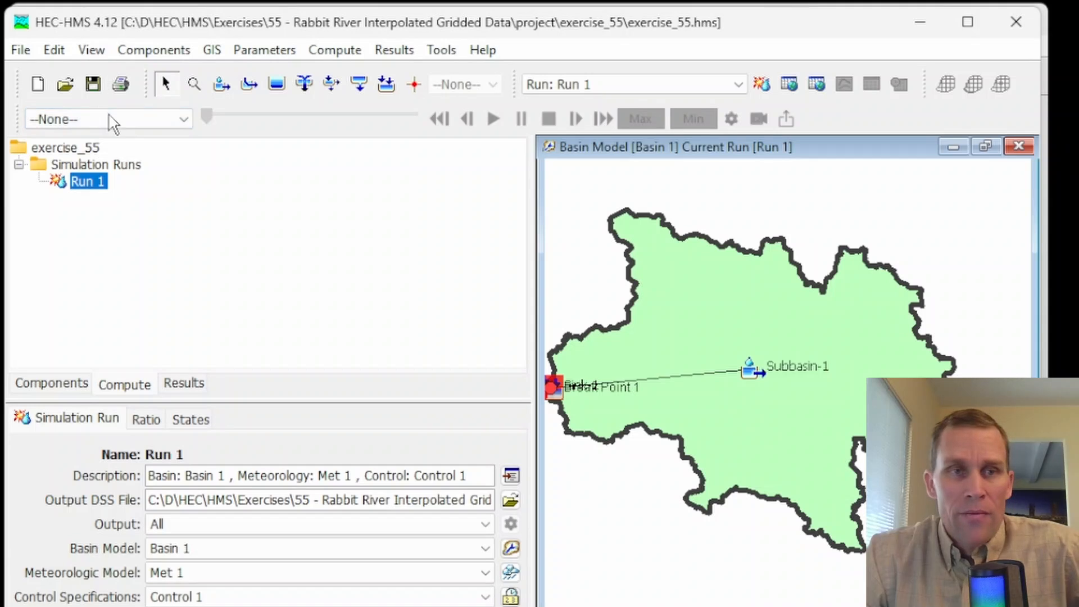
click(91, 50)
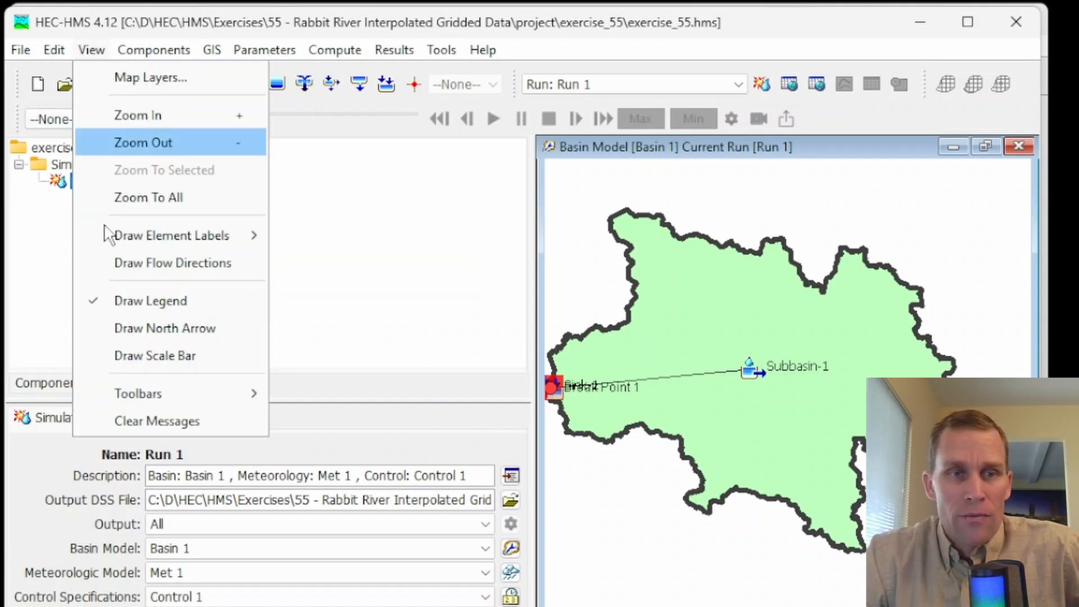
mouse_move(147, 392)
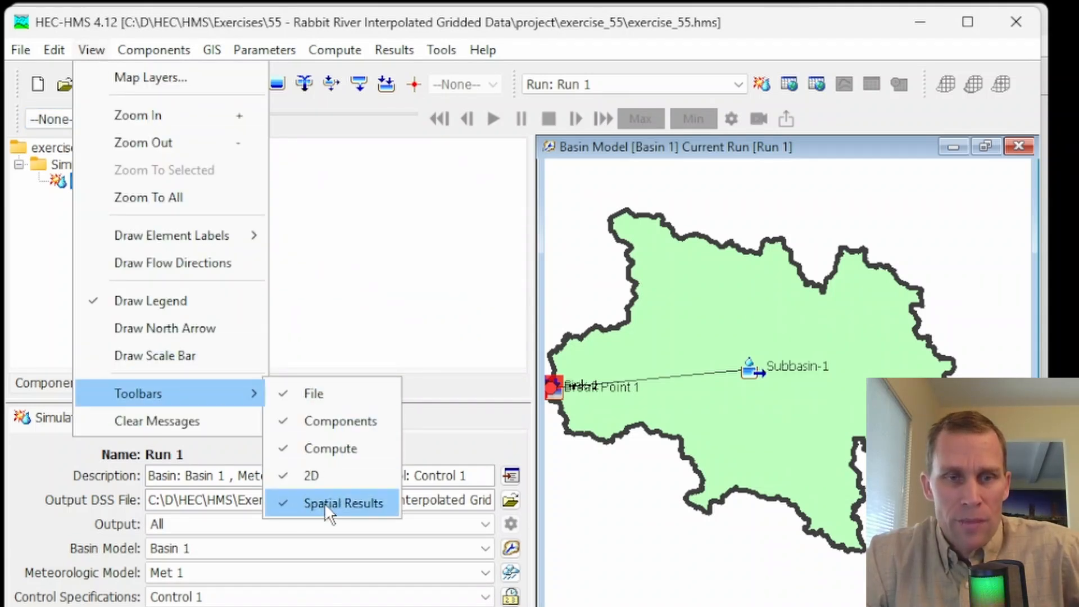
click(315, 476)
- Hide the Spatial Results toolbar and show it again
click(92, 49)
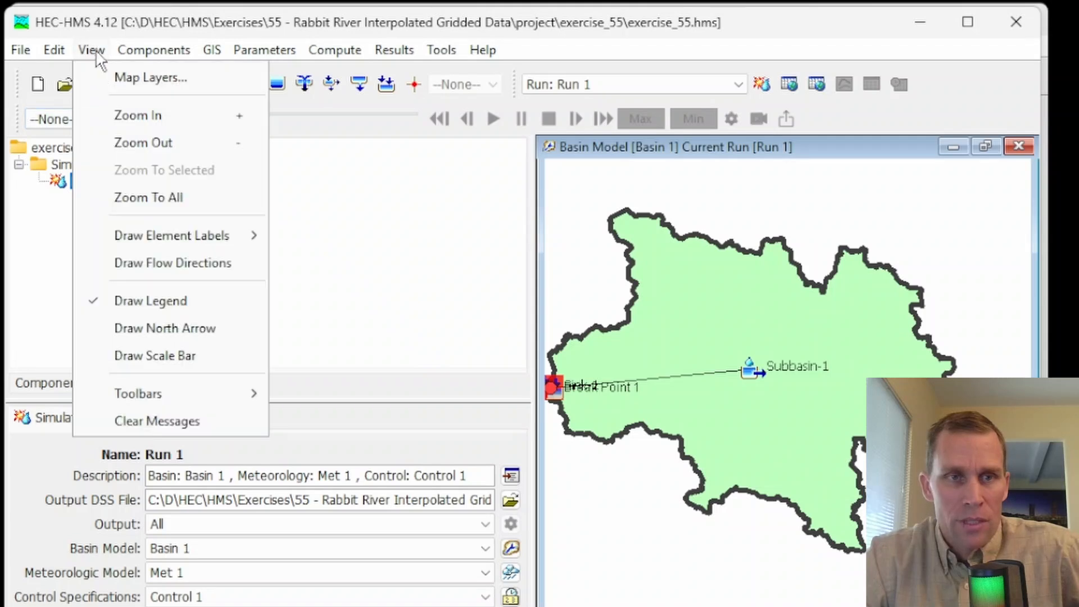
mouse_move(199, 395)
click(331, 505)
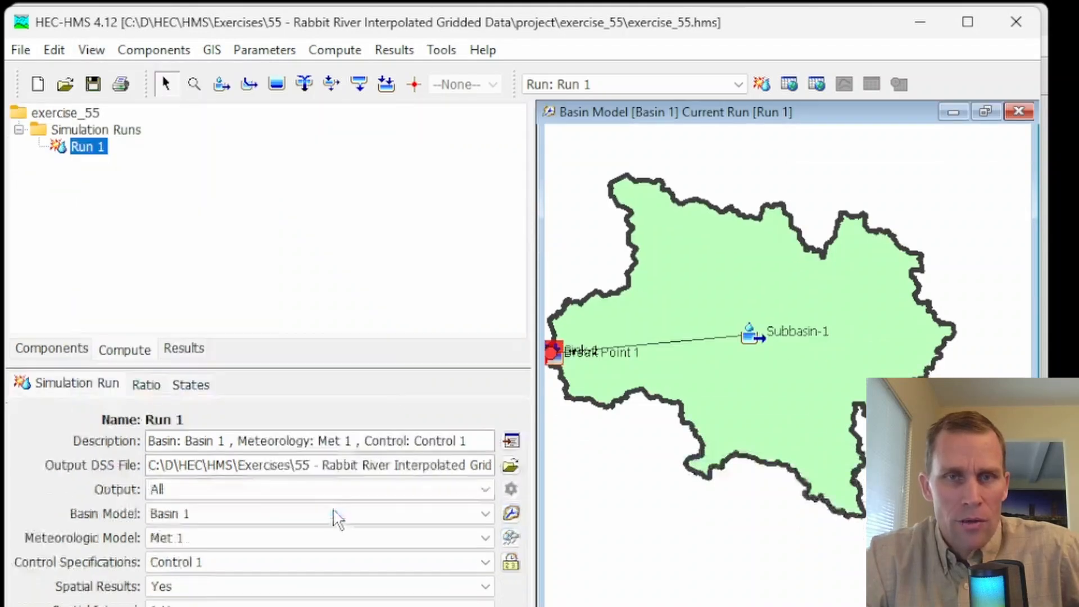
click(92, 50)
mouse_move(126, 391)
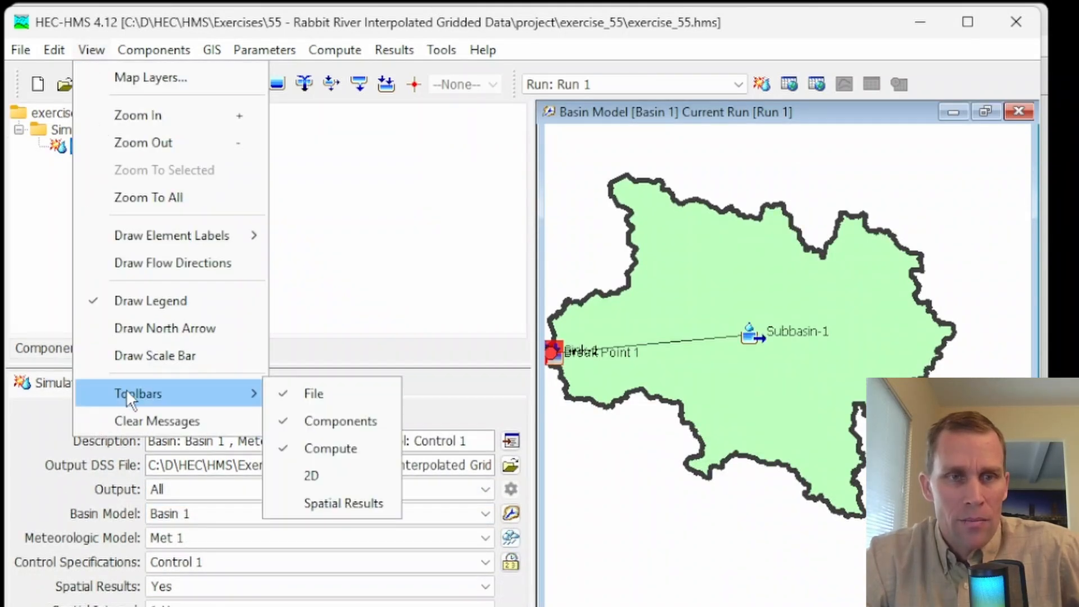
click(326, 503)
- Display Incremental Precipitation as the spatial result on the basin map, processing the required animation tiles
click(162, 118)
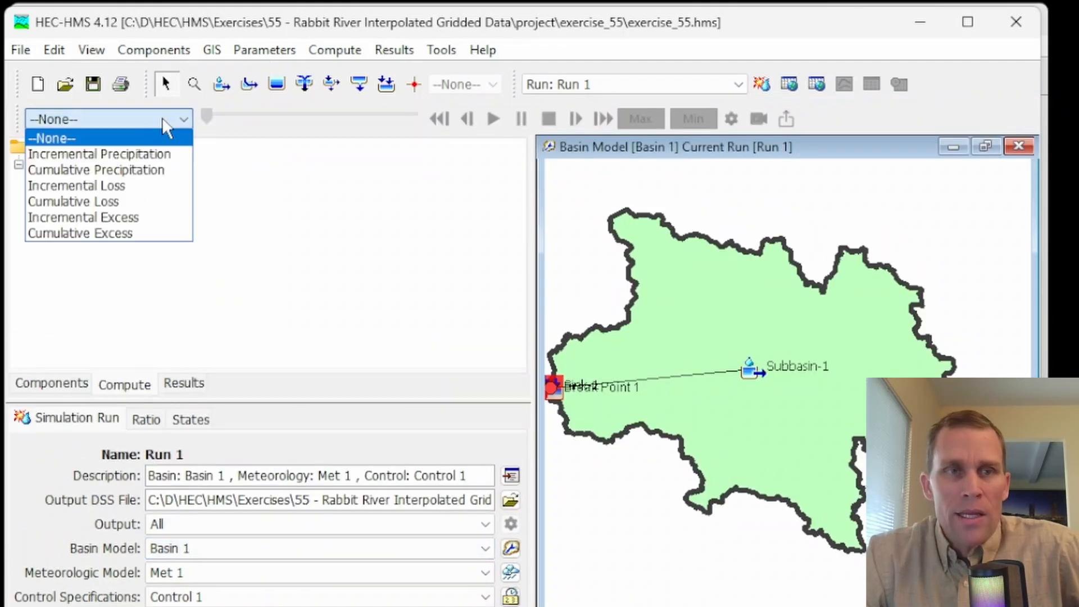
click(133, 151)
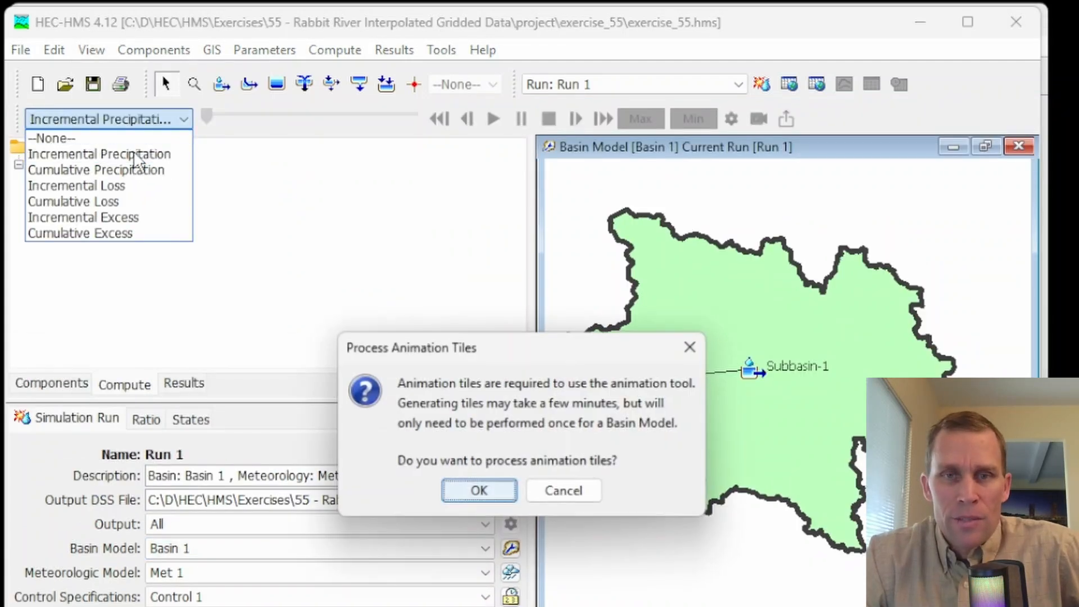
click(484, 495)
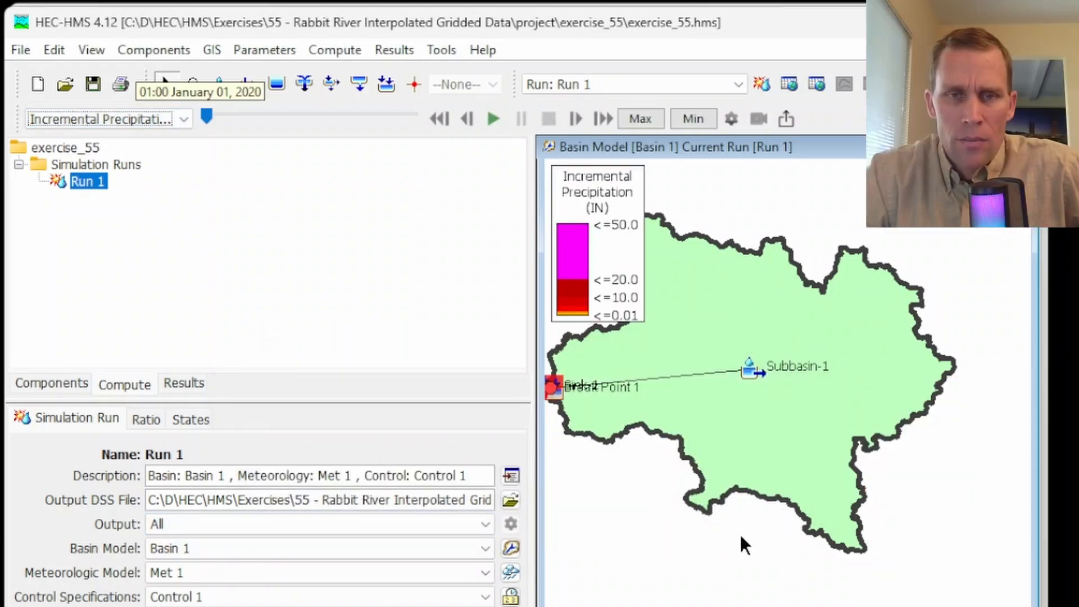
drag(741, 534, 771, 547)
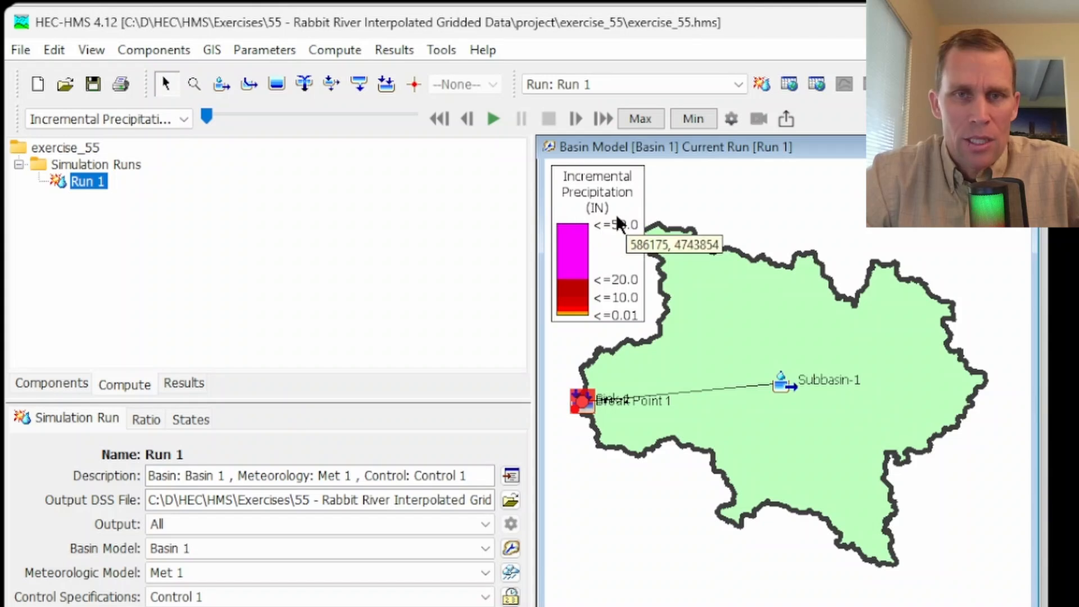
- In the spatial results properties, turn off Loop Animation and set the symbology to Stretch
click(731, 119)
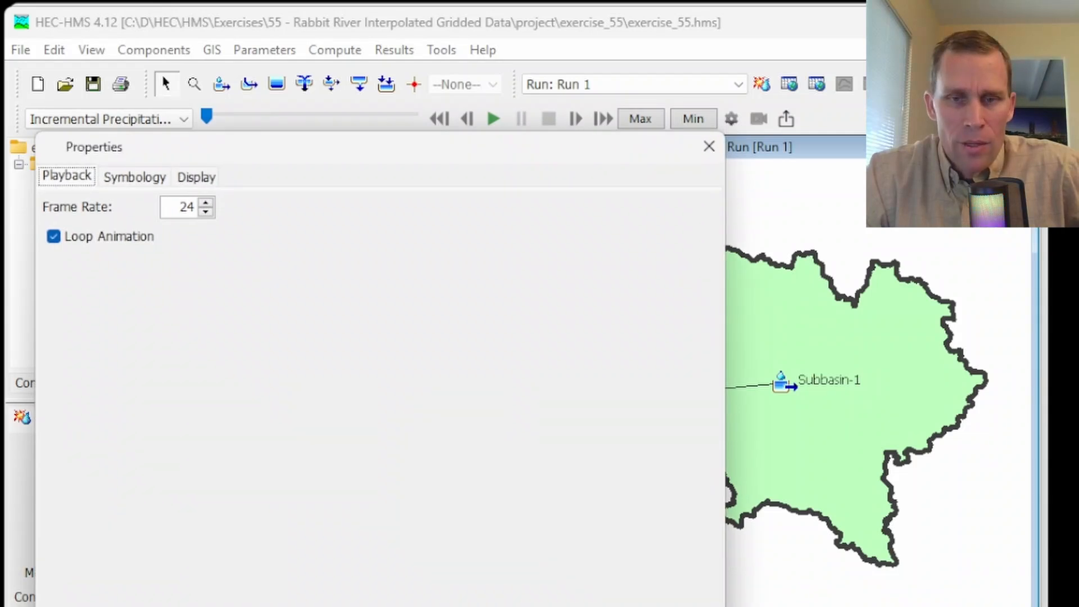
drag(724, 587, 527, 573)
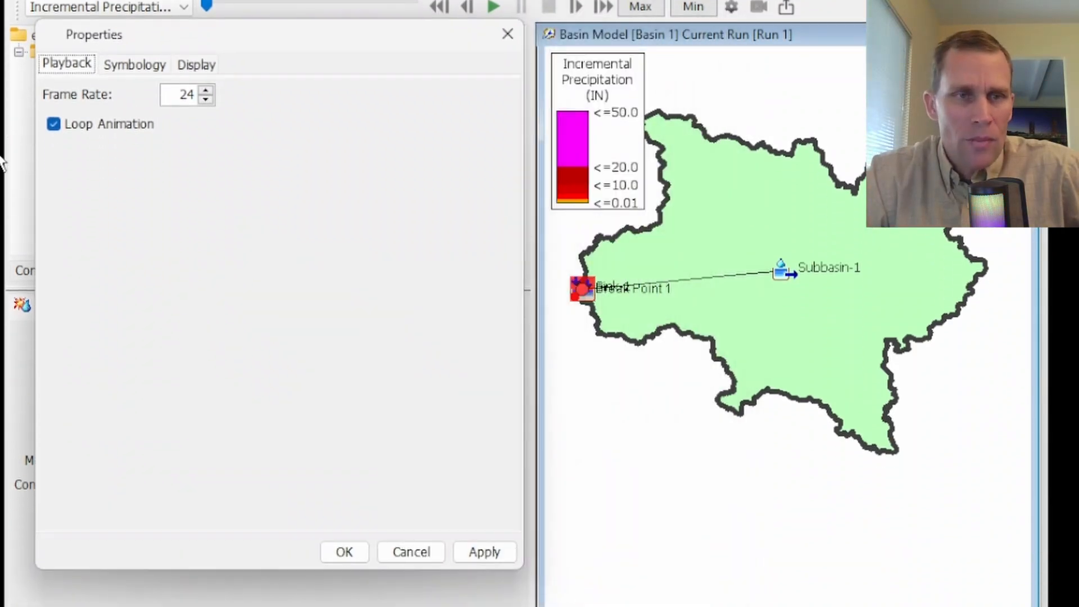
click(54, 123)
click(136, 63)
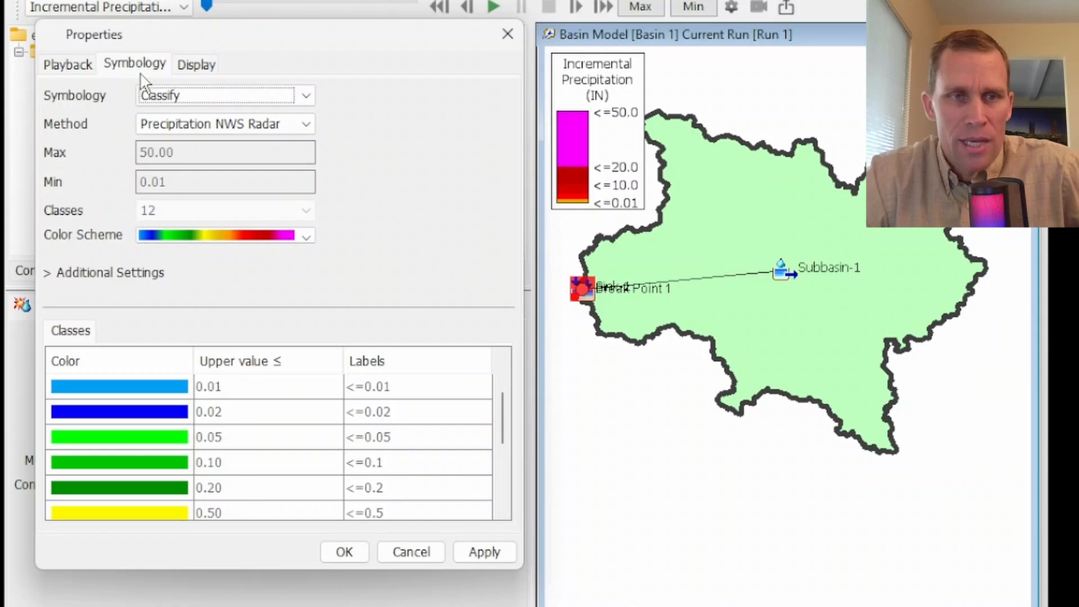
click(181, 96)
click(184, 126)
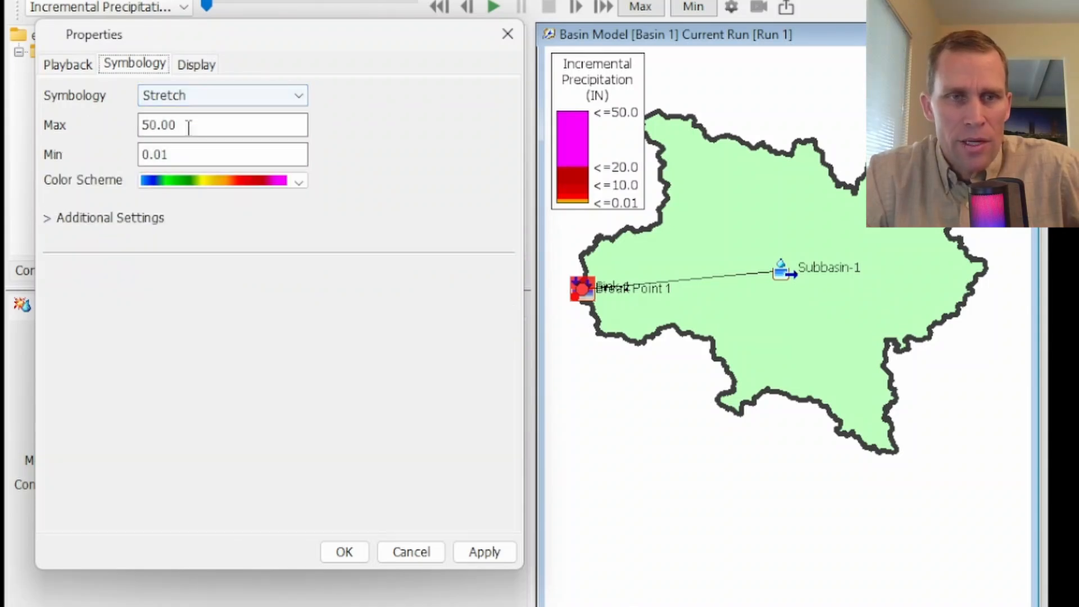
- Set the Stretch symbology's maximum to 0.2 and minimum to 0, apply the changes and close the properties
drag(189, 126, 110, 137)
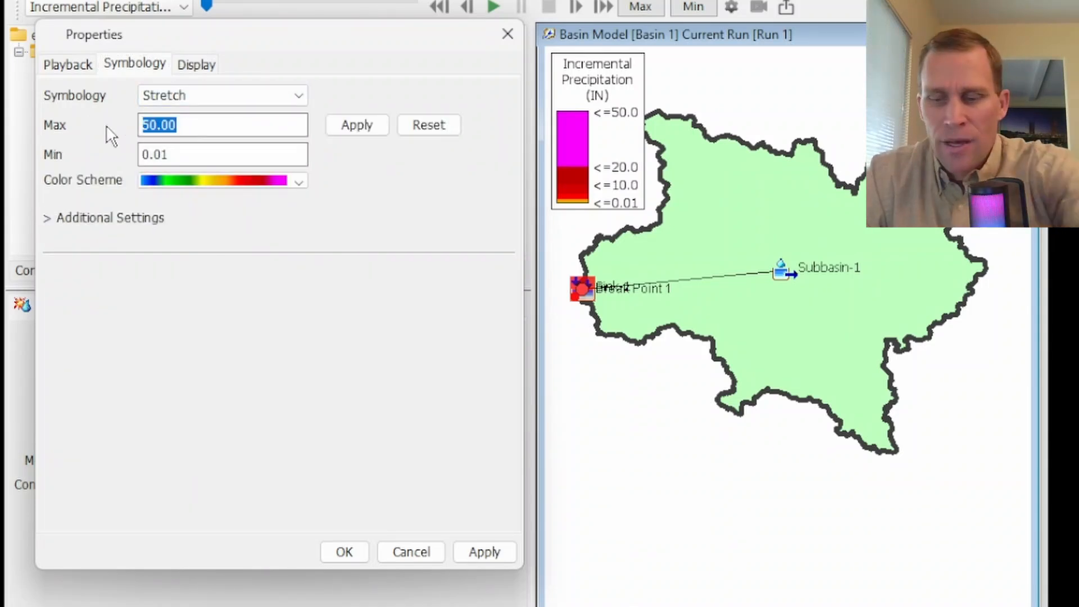
text(0.2)
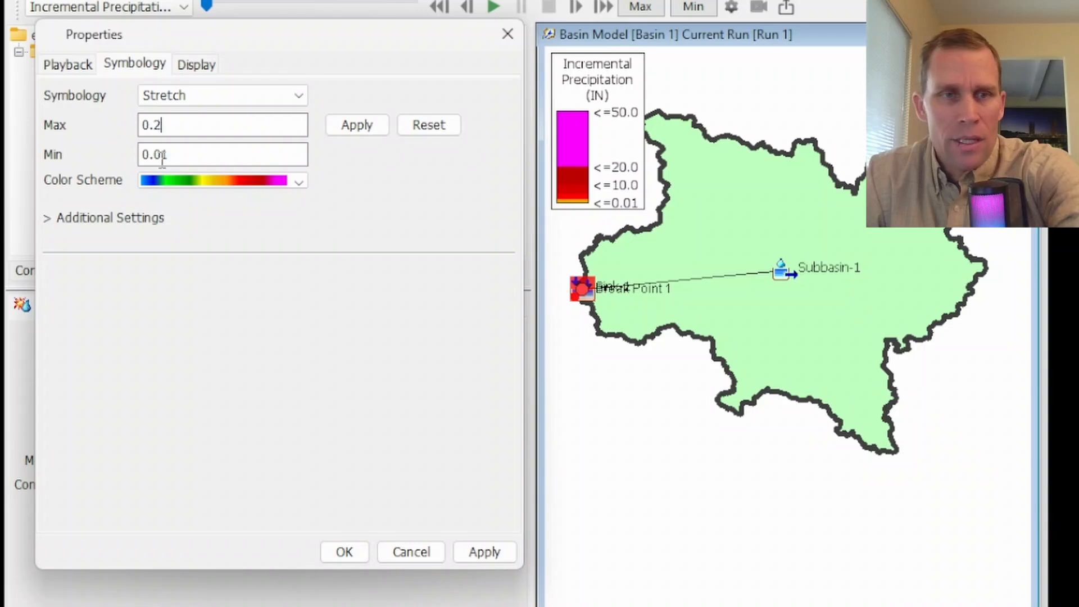
drag(163, 159, 106, 154)
text(0)
key(Tab)
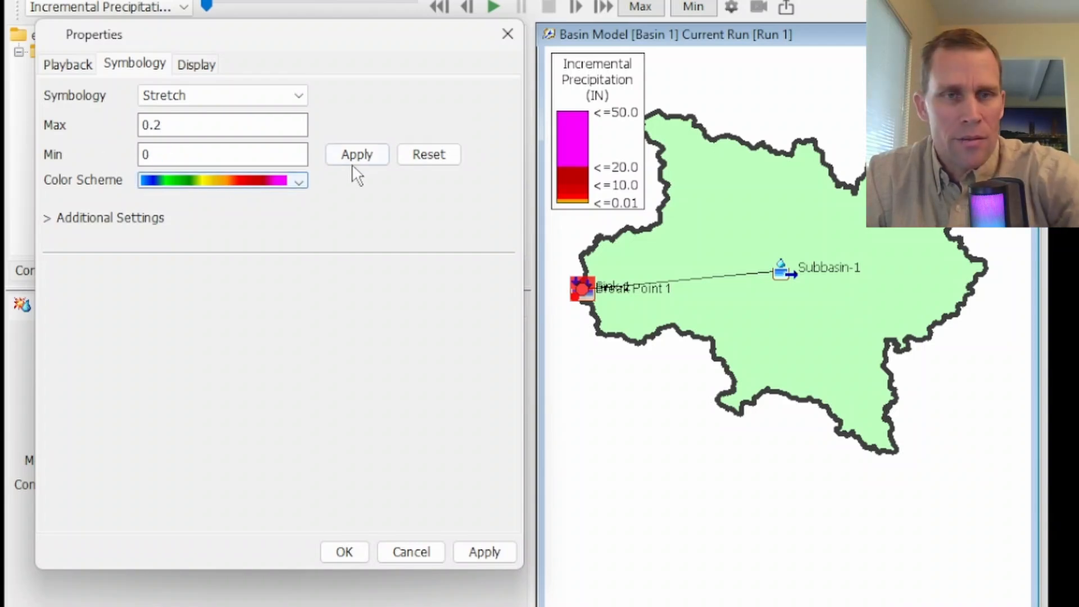
click(352, 156)
click(475, 552)
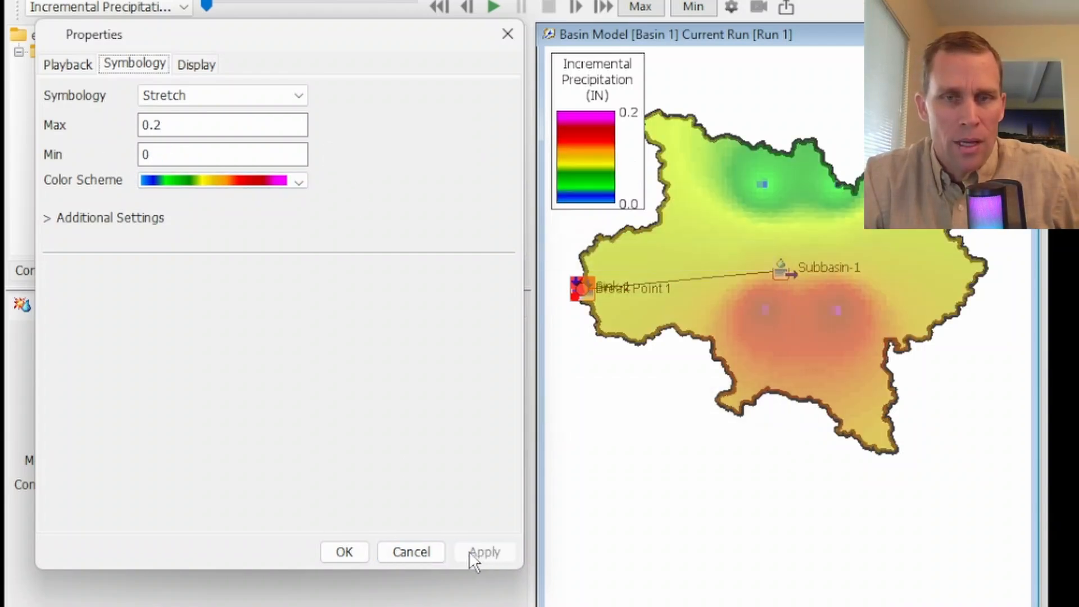
click(357, 559)
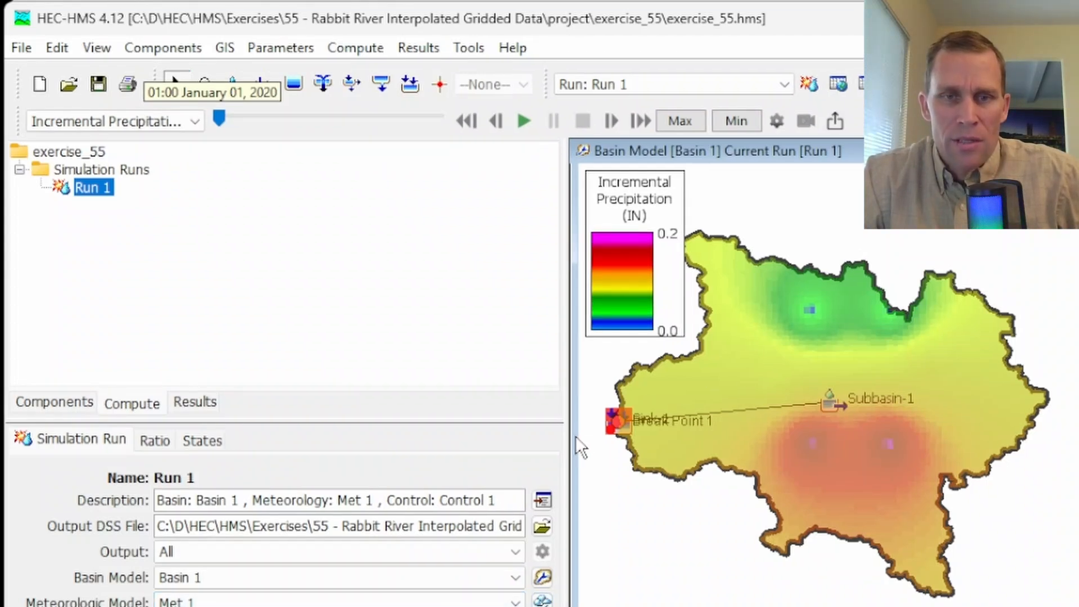
- Widen the basin map and read the incremental precipitation at the gage locations in Subbasin-1
drag(577, 437, 416, 457)
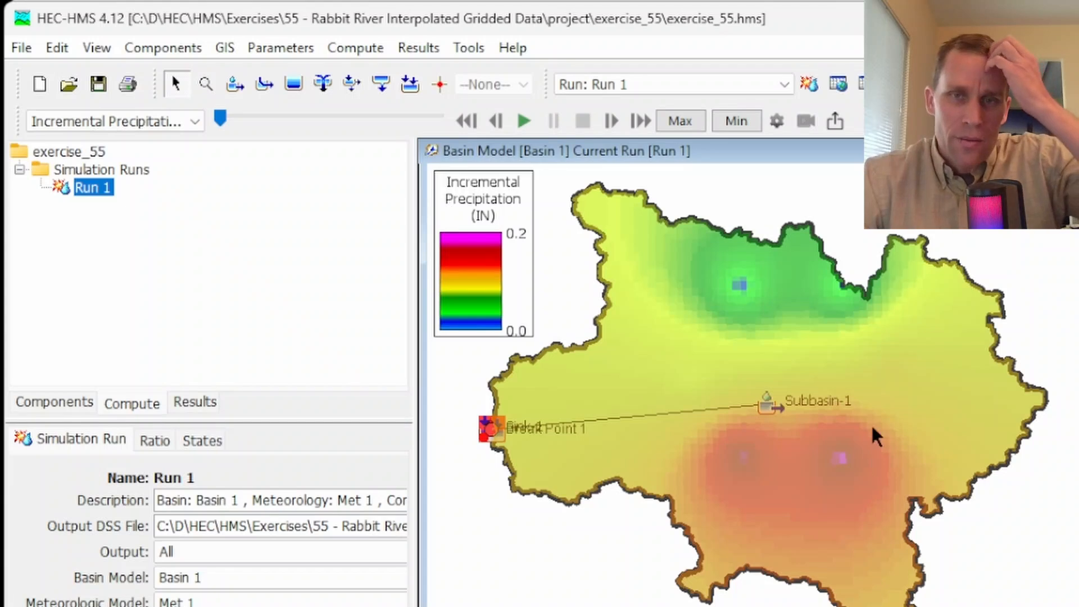
mouse_move(747, 292)
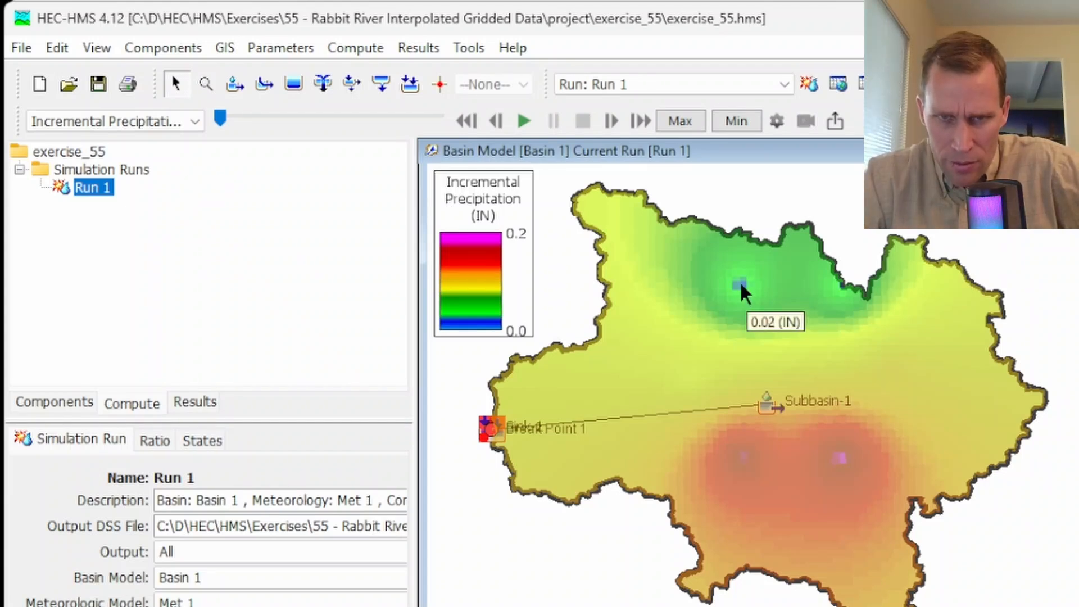
mouse_move(751, 459)
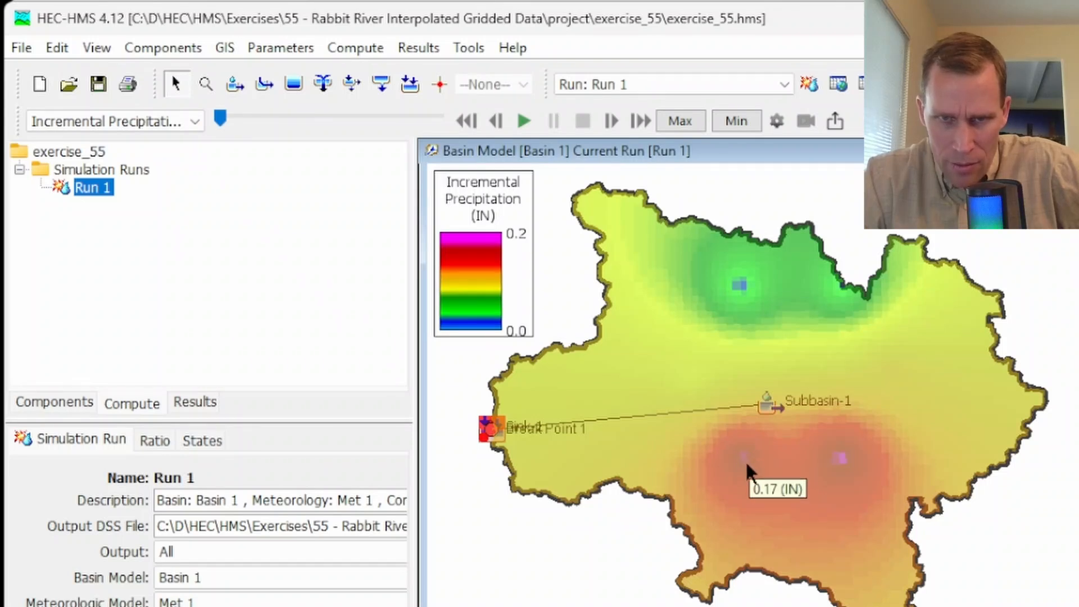
right_click(841, 459)
click(869, 472)
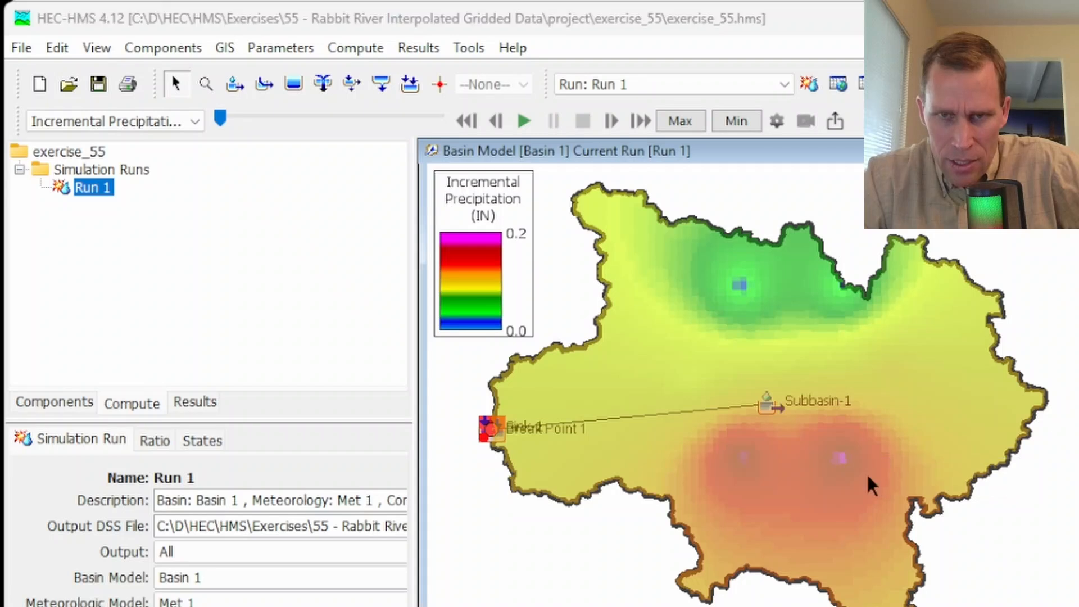
- View the incremental precipitation graph of a Subbasin-1 grid cell, close it, and play the precipitation animation on the basin map
drag(465, 32, 665, 104)
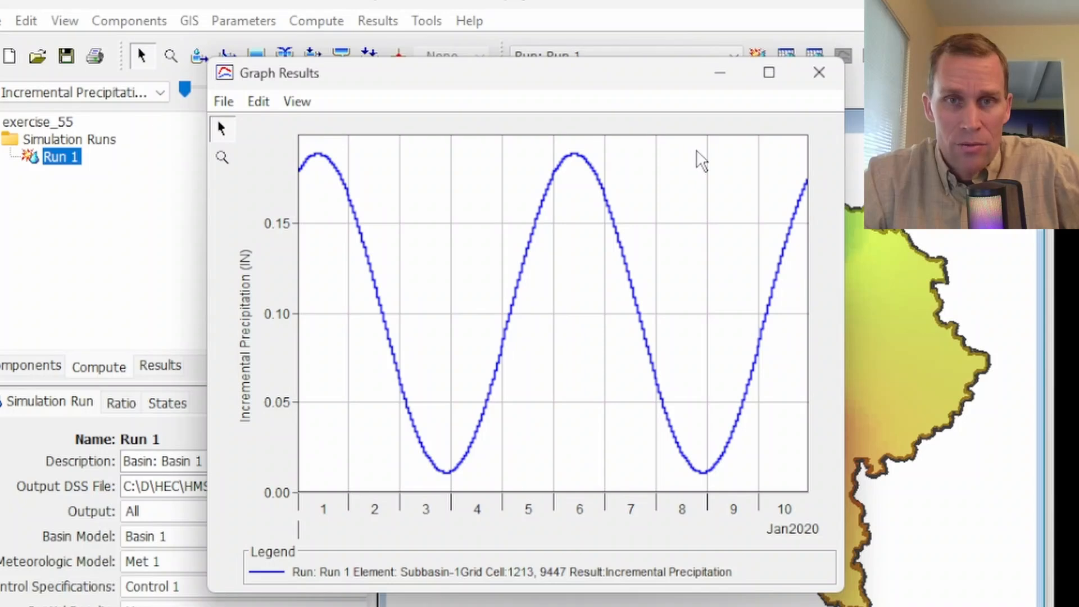
click(820, 74)
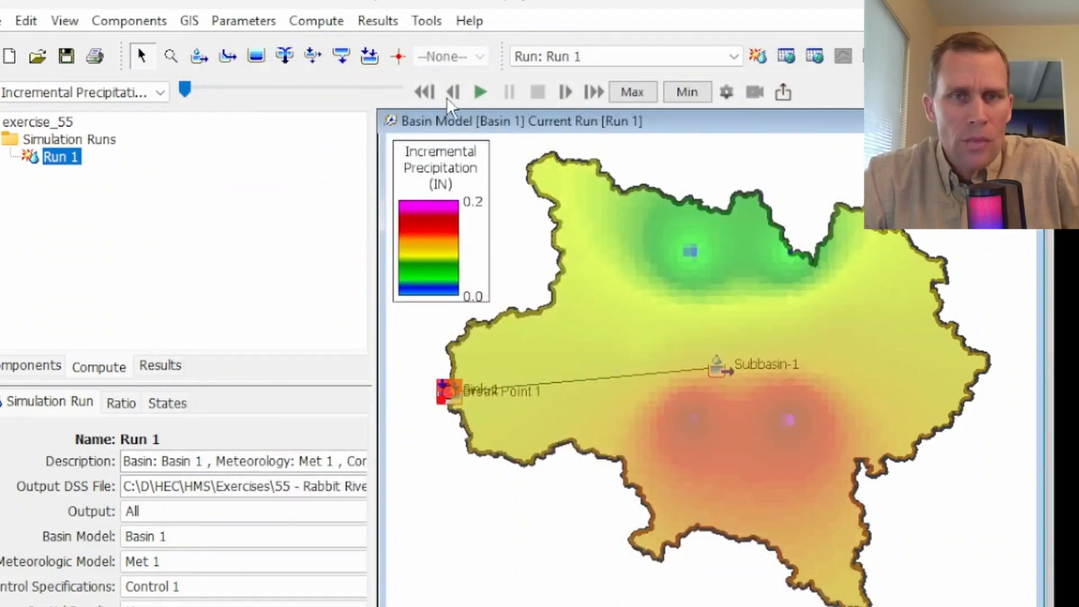
click(479, 92)
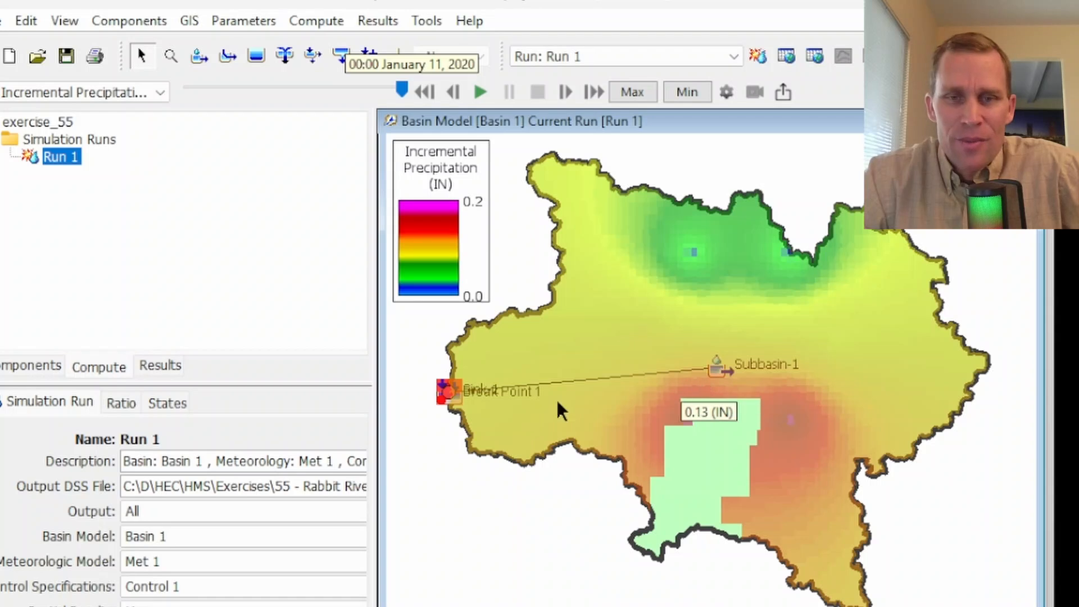
scroll(561, 411, up, 1)
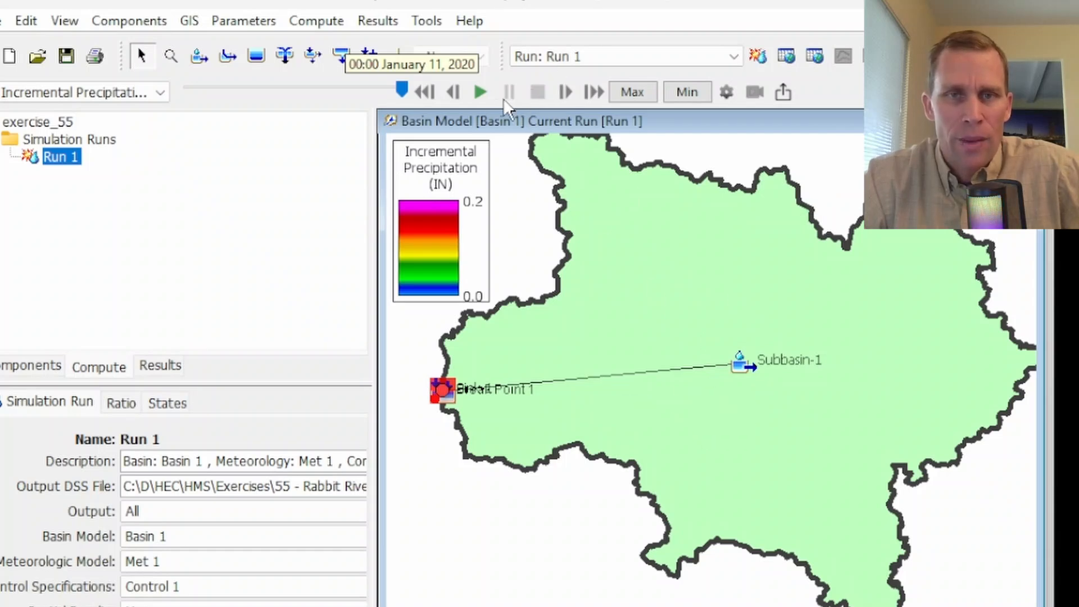
click(451, 93)
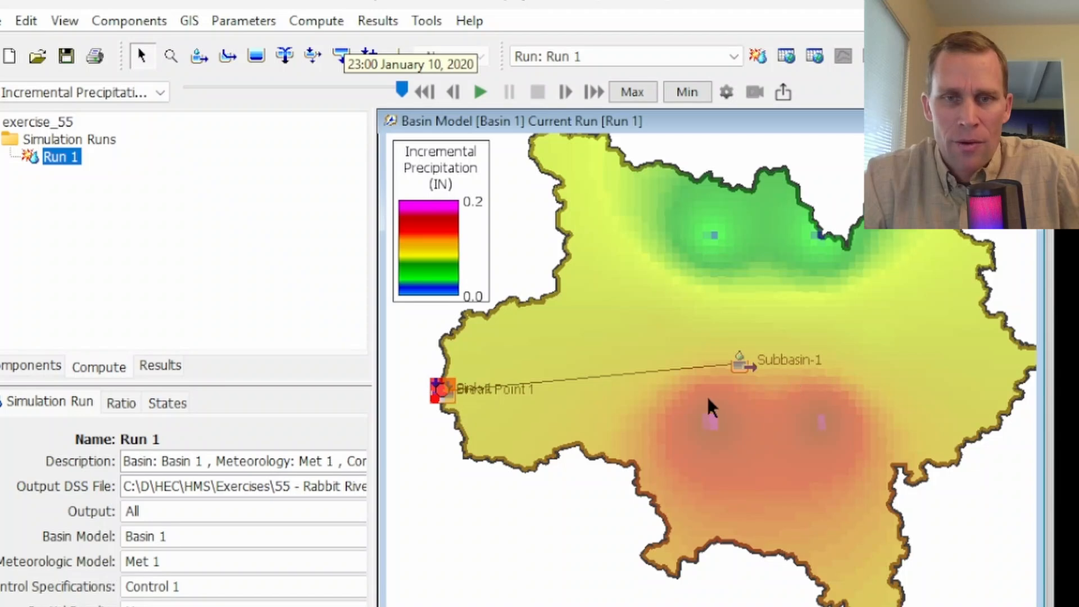
scroll(708, 399, up, 1)
scroll(666, 413, up, 1)
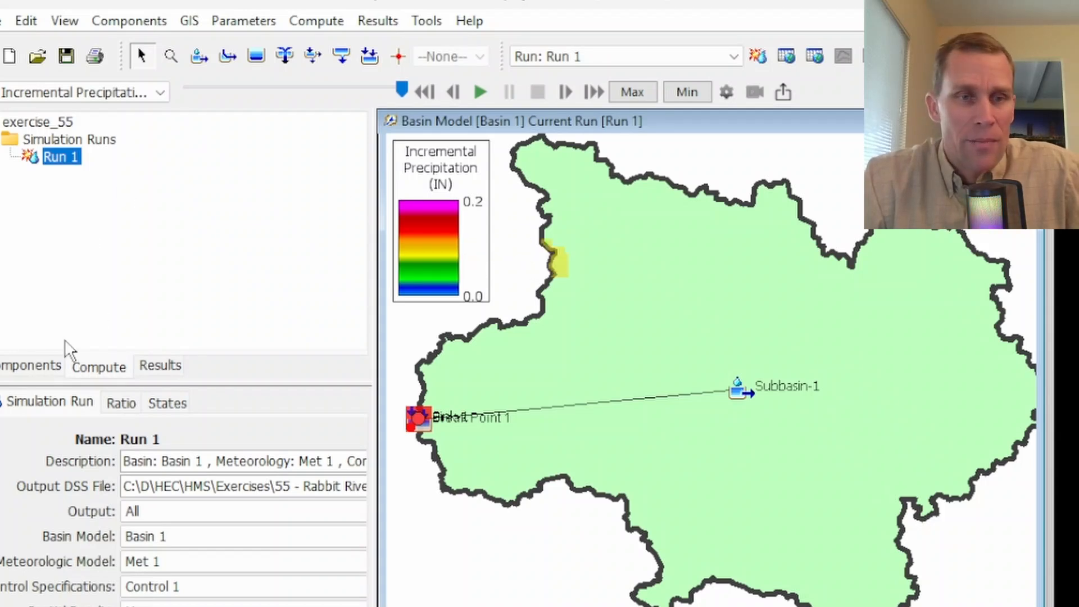
- Open the interpolated precipitation settings of Met 1 and review the available interpolation methods, keeping Inverse Distance
click(43, 364)
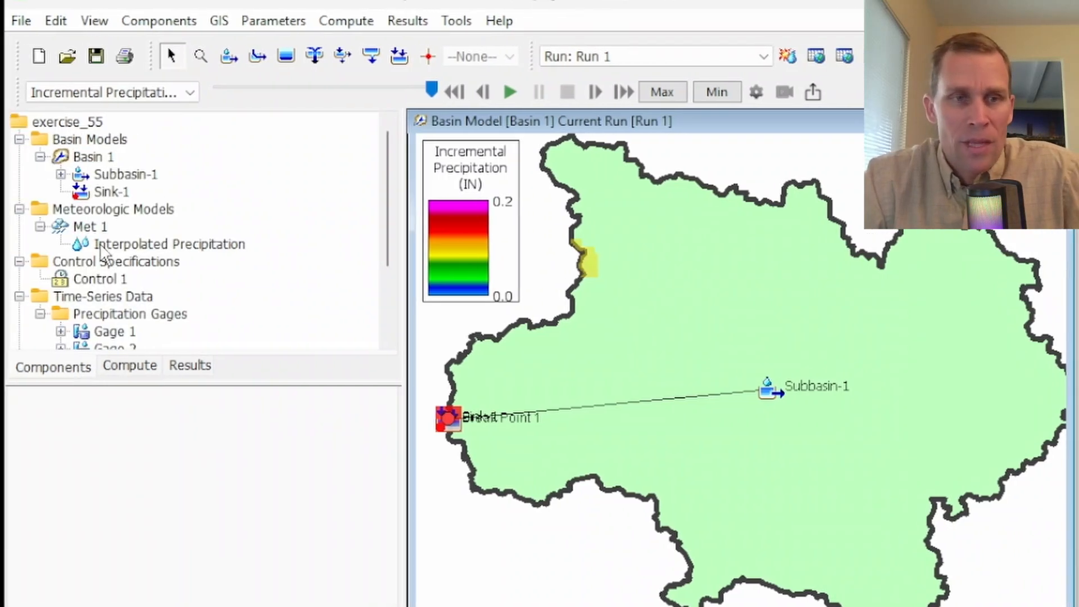
click(140, 244)
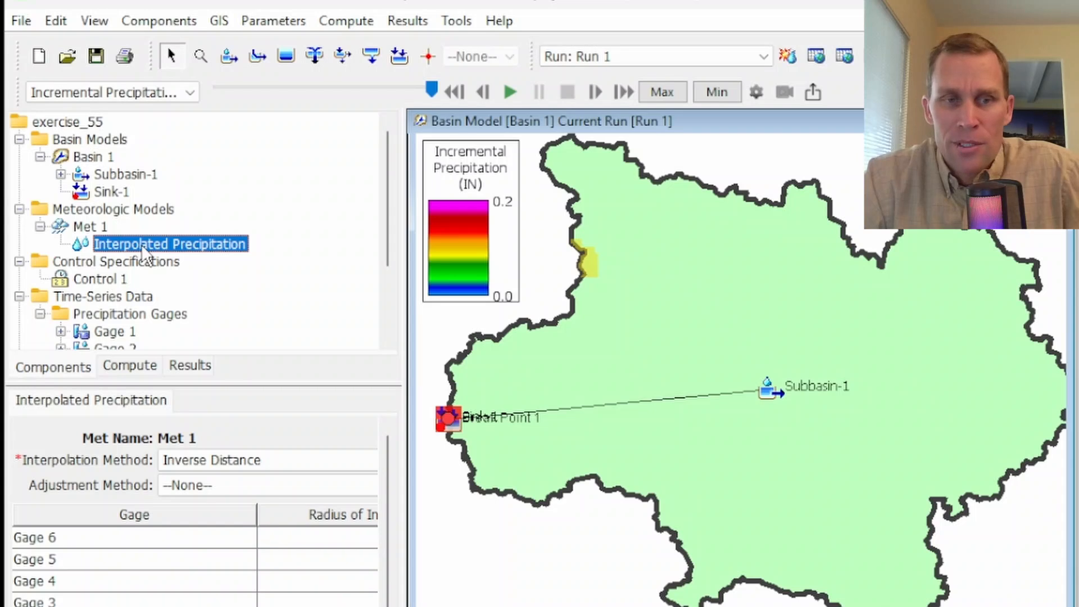
click(217, 456)
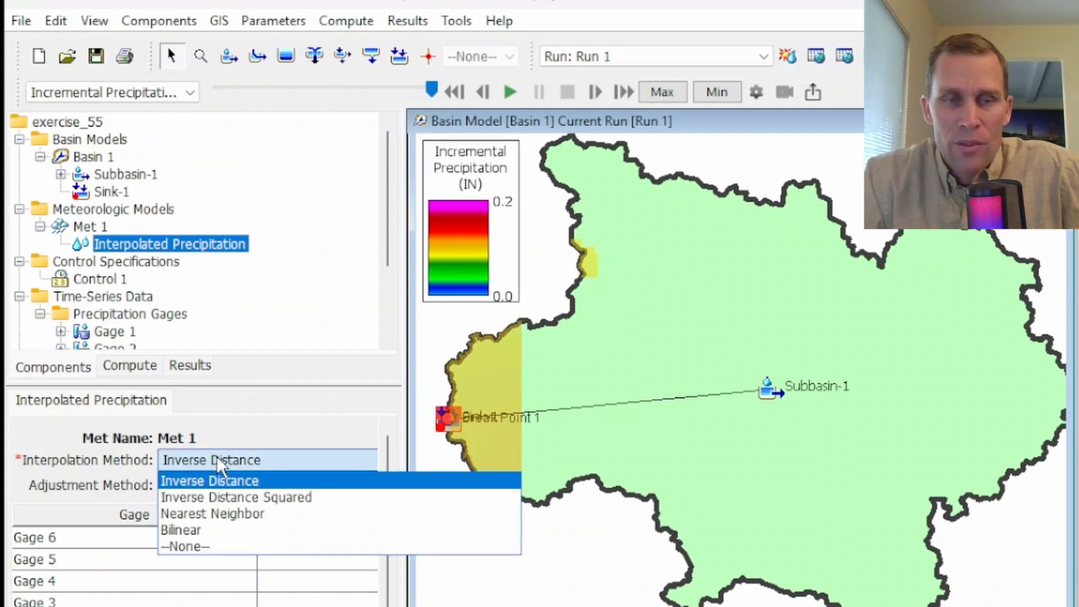
click(217, 457)
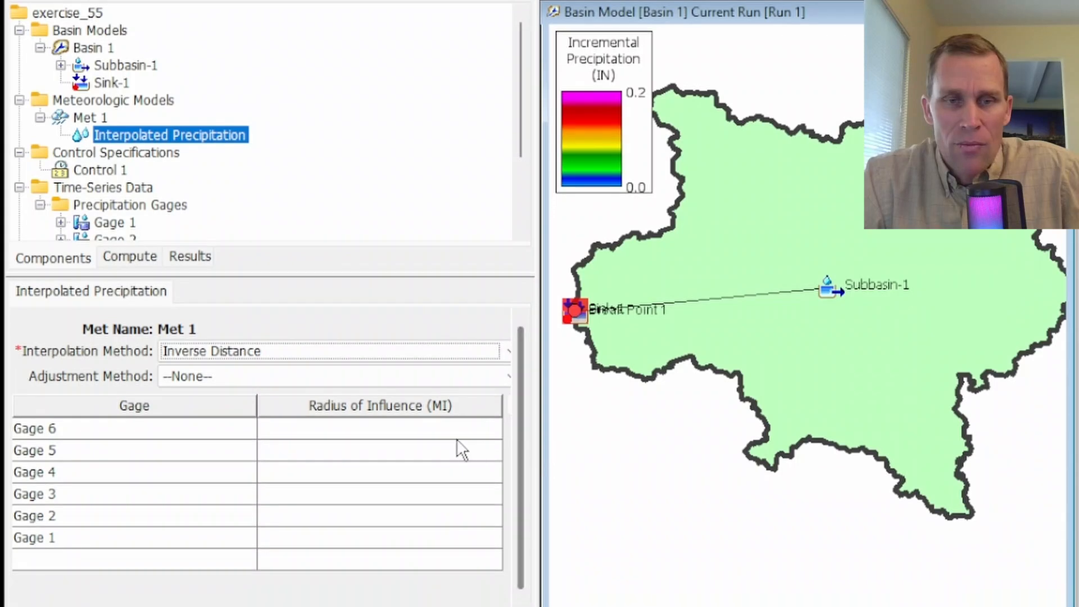
- Set the radius of influence to 5 miles for each of Gages 1 through 6 in Met 1
click(360, 497)
click(424, 427)
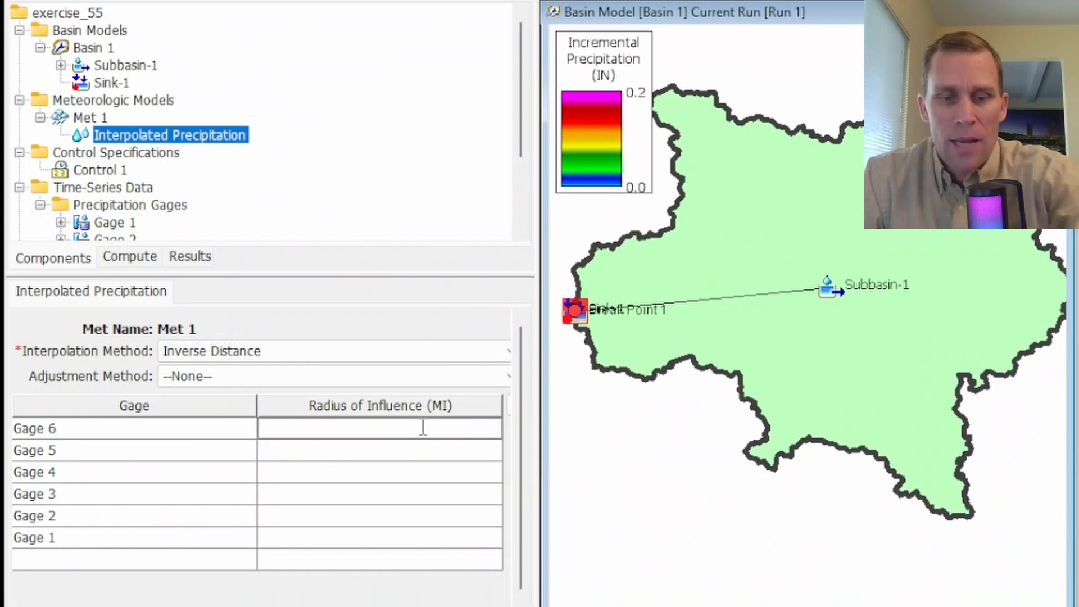
text(5)
key(Return)
text(5)
key(Return)
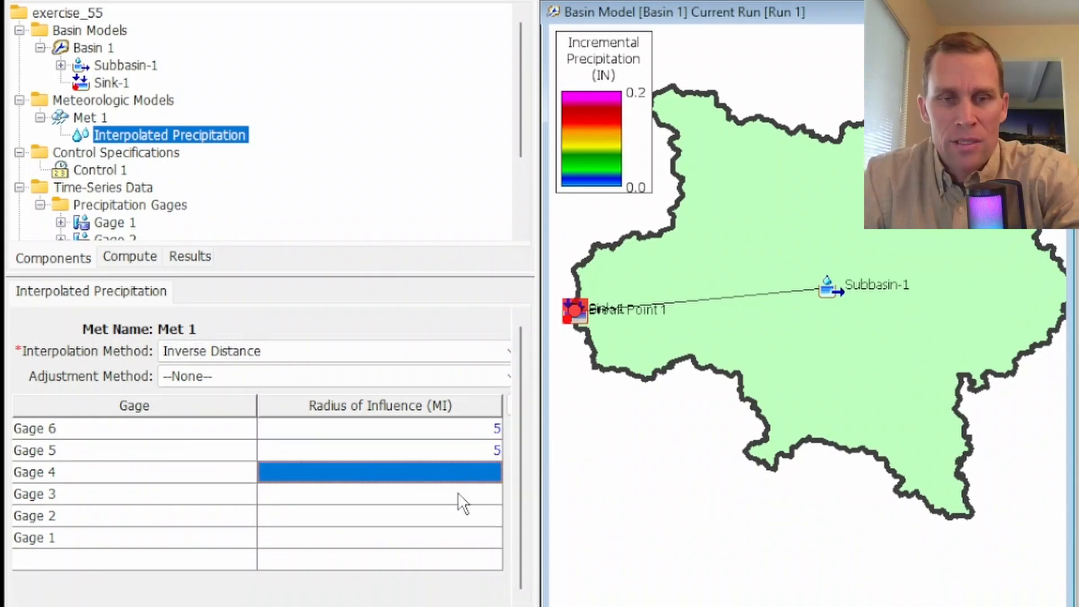
text(5)
key(Return)
text(5)
key(Return)
text(5)
key(Return)
text(5)
key(Return)
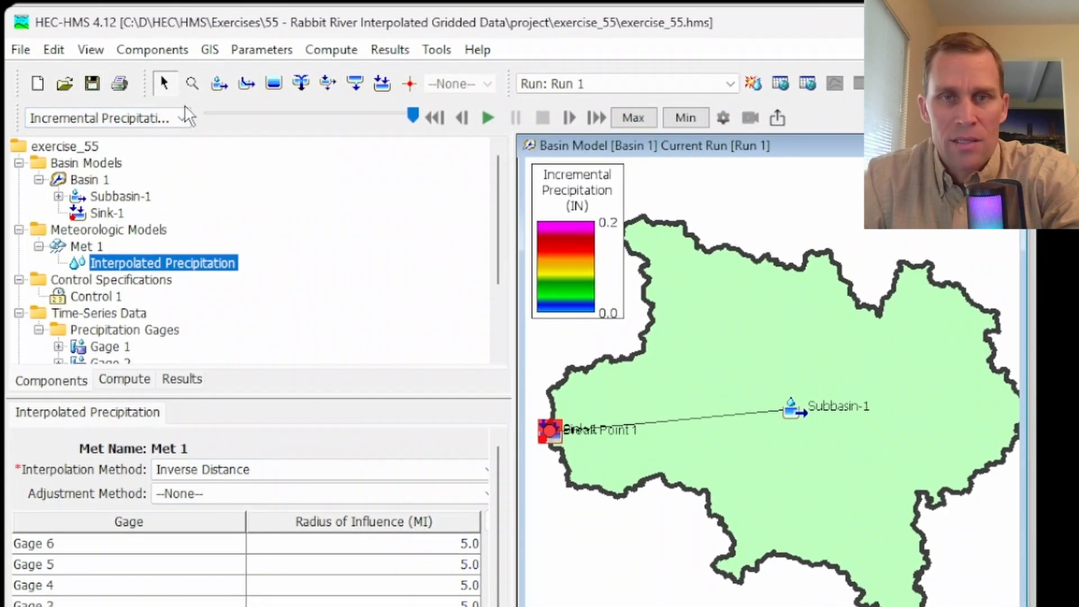
- Compute Run 1 with the 5-mile radii, enlarge the basin map and play the incremental precipitation animation
click(753, 83)
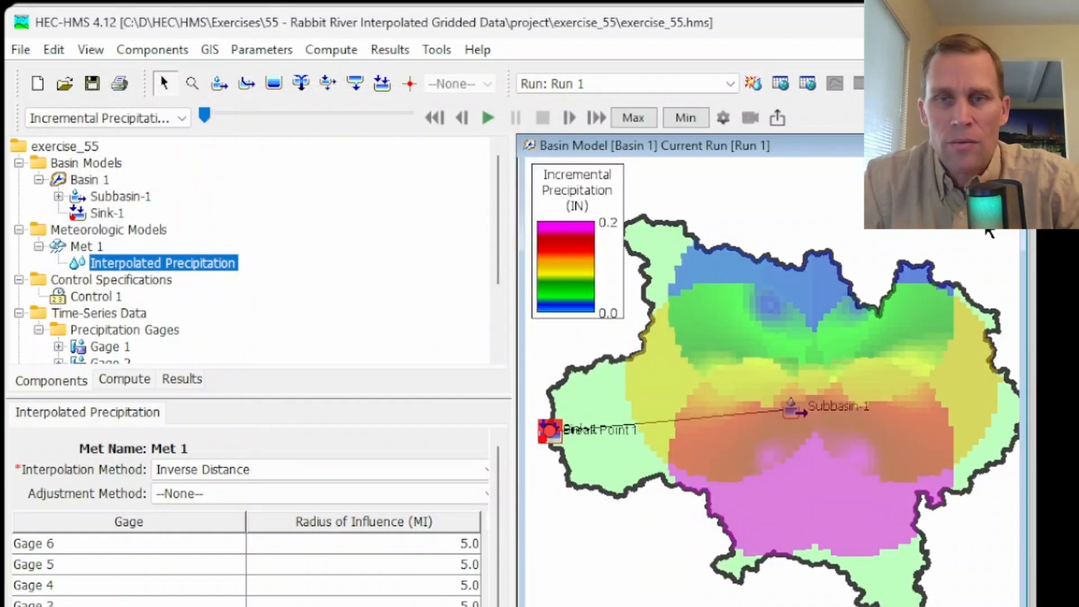
drag(514, 353, 376, 387)
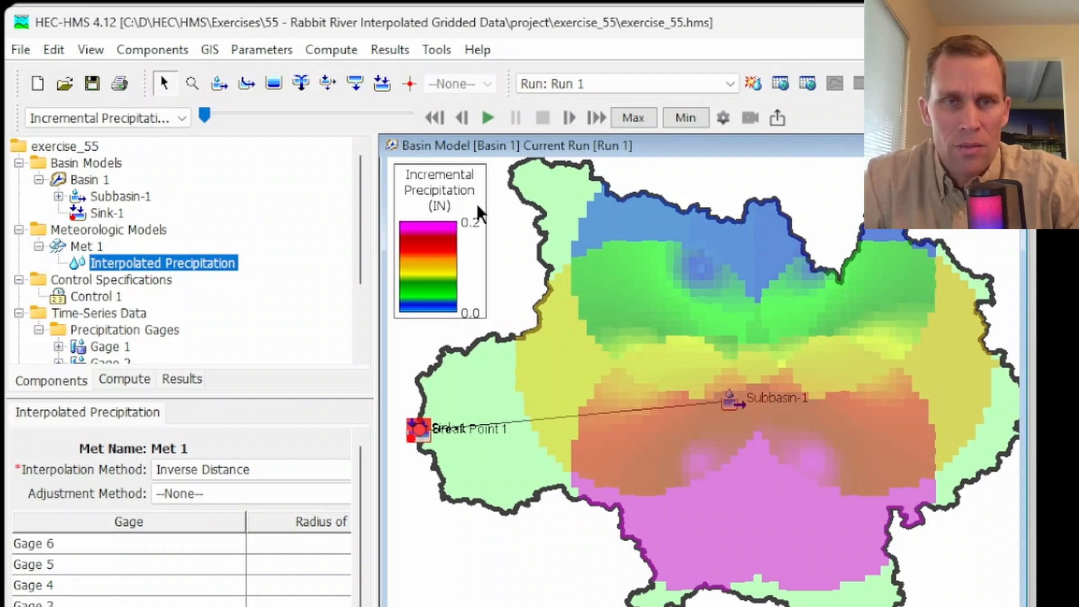
click(480, 119)
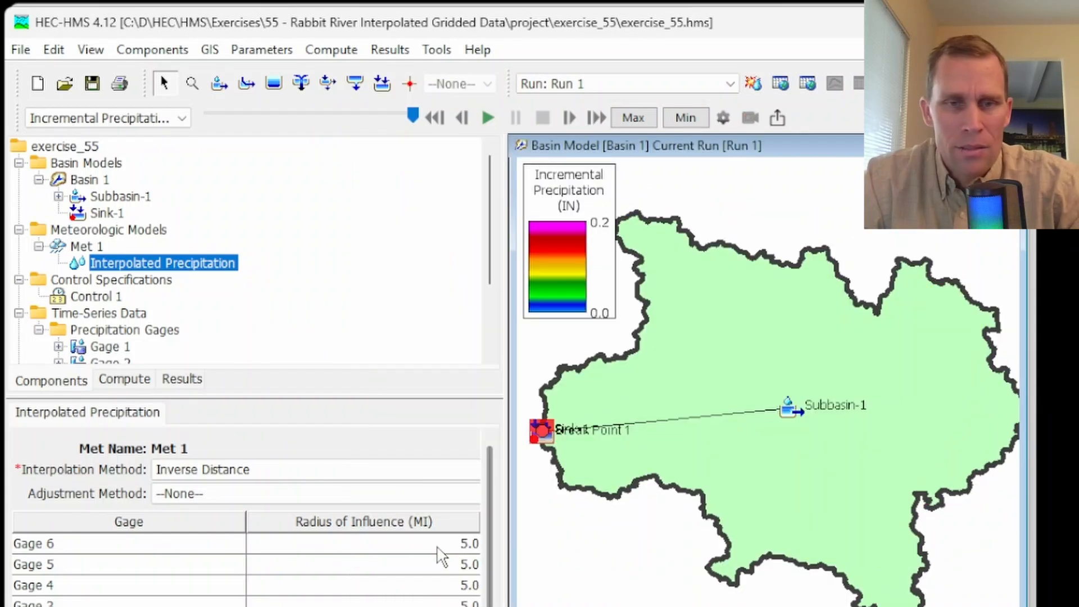
- Change the radius of influence to 1 mile for all six gages in Met 1
click(441, 545)
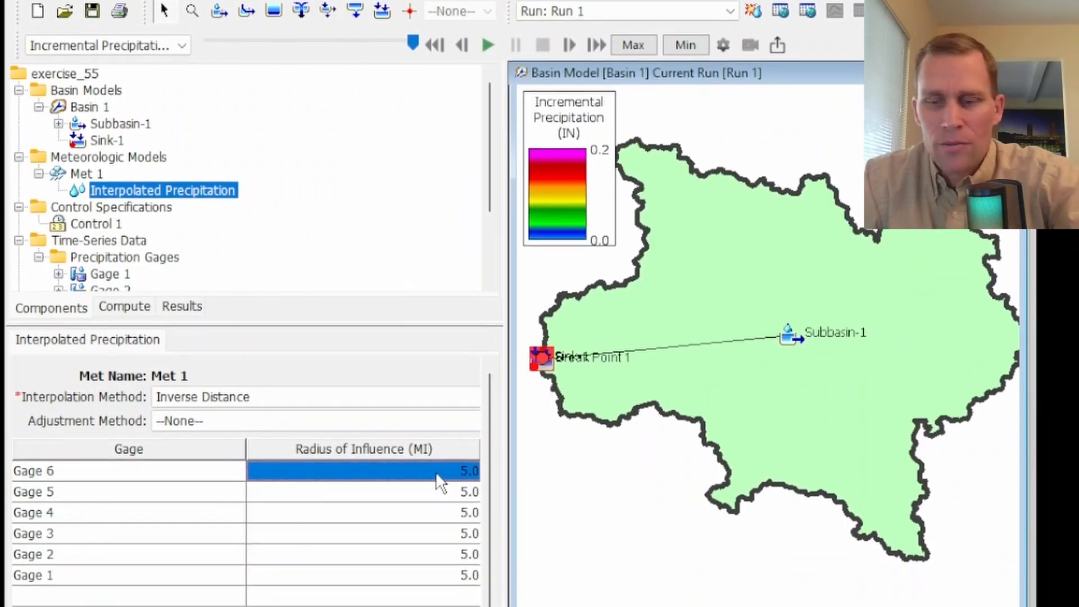
text(1)
click(447, 476)
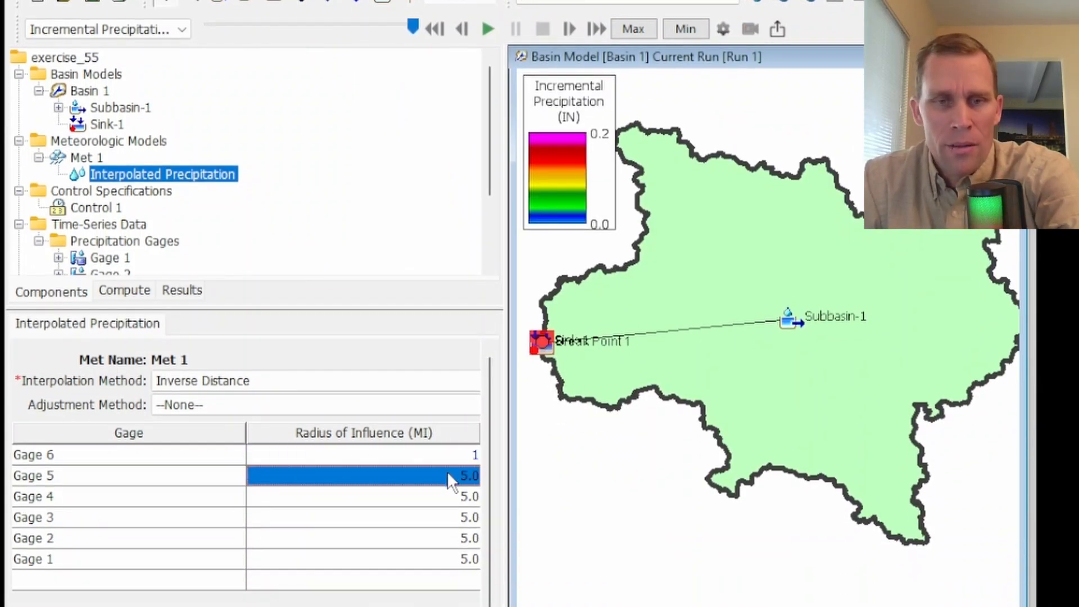
text(1)
click(447, 497)
text(1)
click(450, 517)
text(1)
click(450, 538)
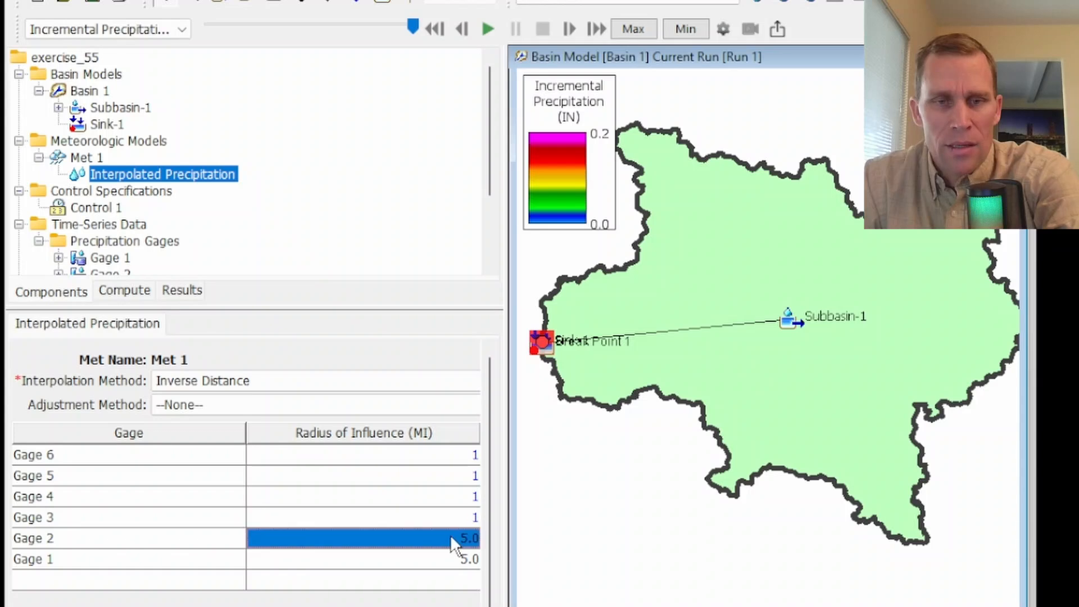
text(1)
click(453, 559)
text(1)
key(Return)
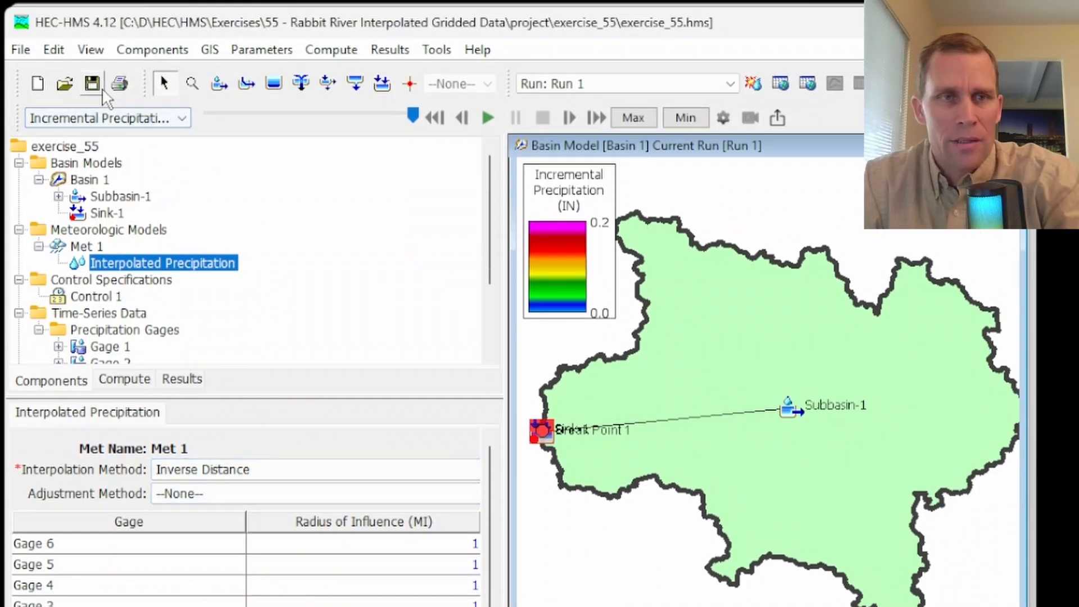
- Compute Run 1 with the 1-mile radii, widen the basin map and play the incremental precipitation animation
click(754, 83)
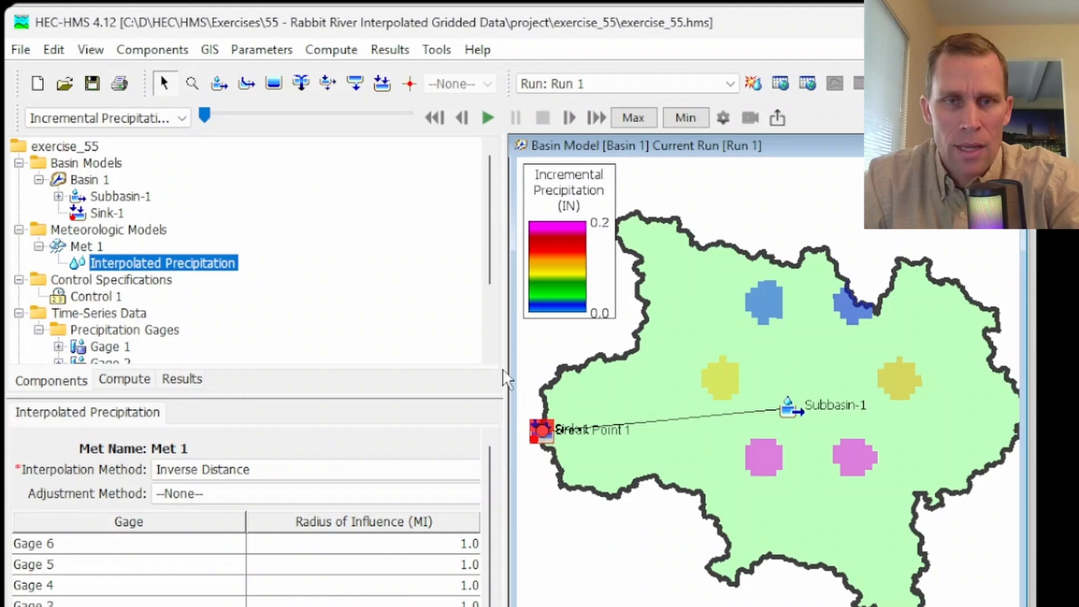
drag(507, 372, 416, 373)
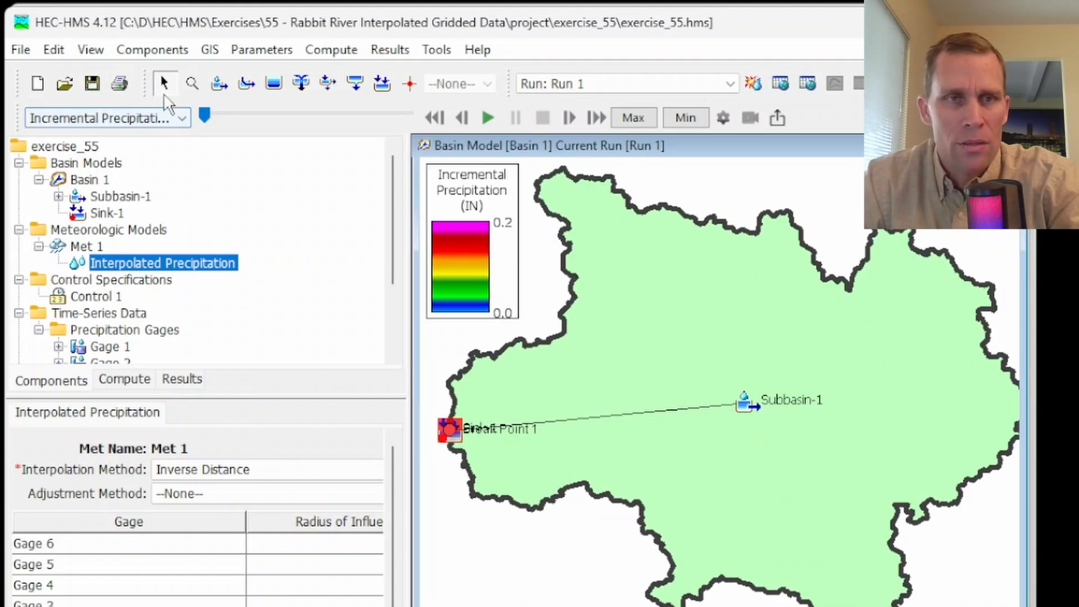
click(488, 118)
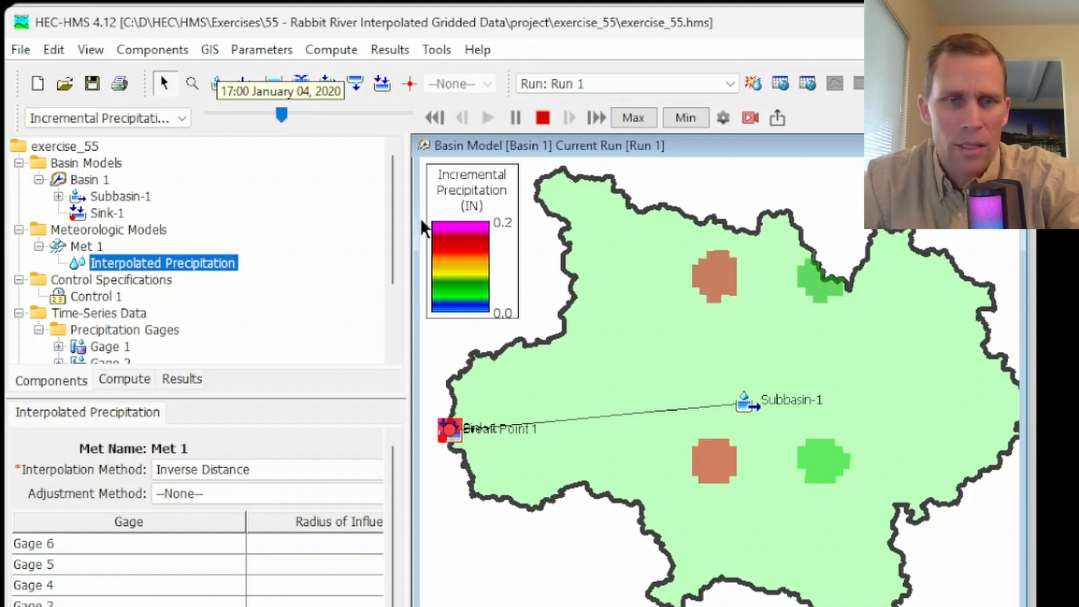
- Change the radius of influence to 10 miles for all six gages in Met 1
drag(420, 217, 529, 377)
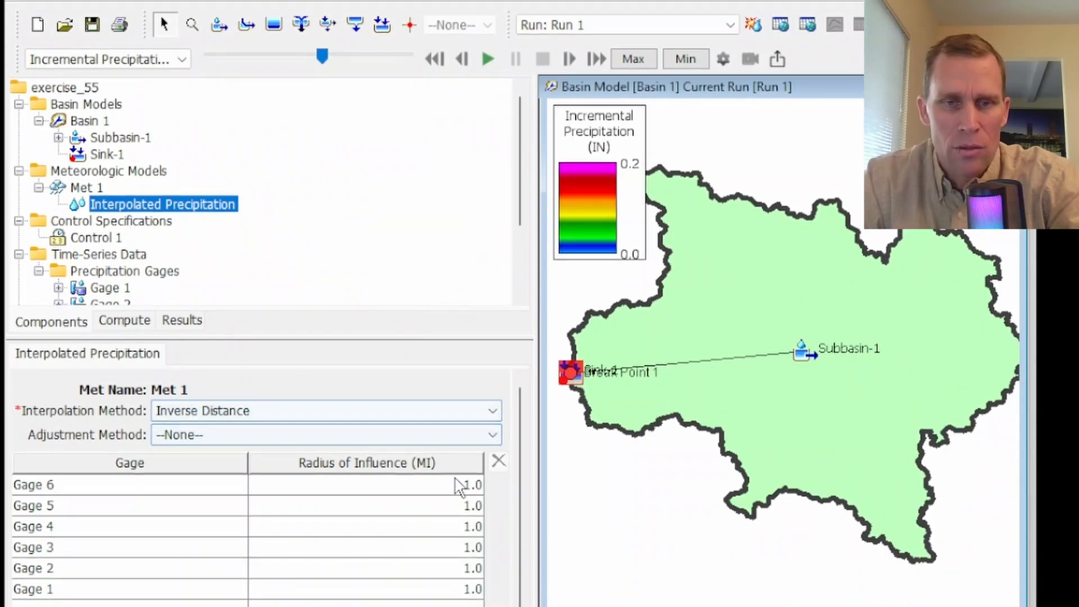
click(459, 485)
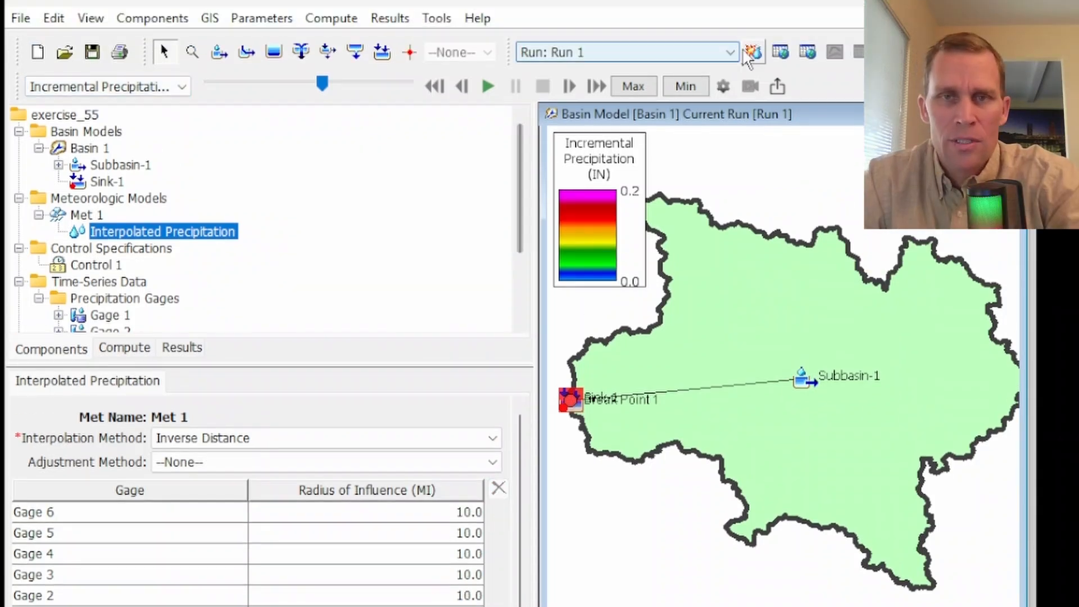
- Compute Run 1 with the 10-mile radii, play the precipitation animation and pause it at 02:00 January 09, 2020
click(752, 49)
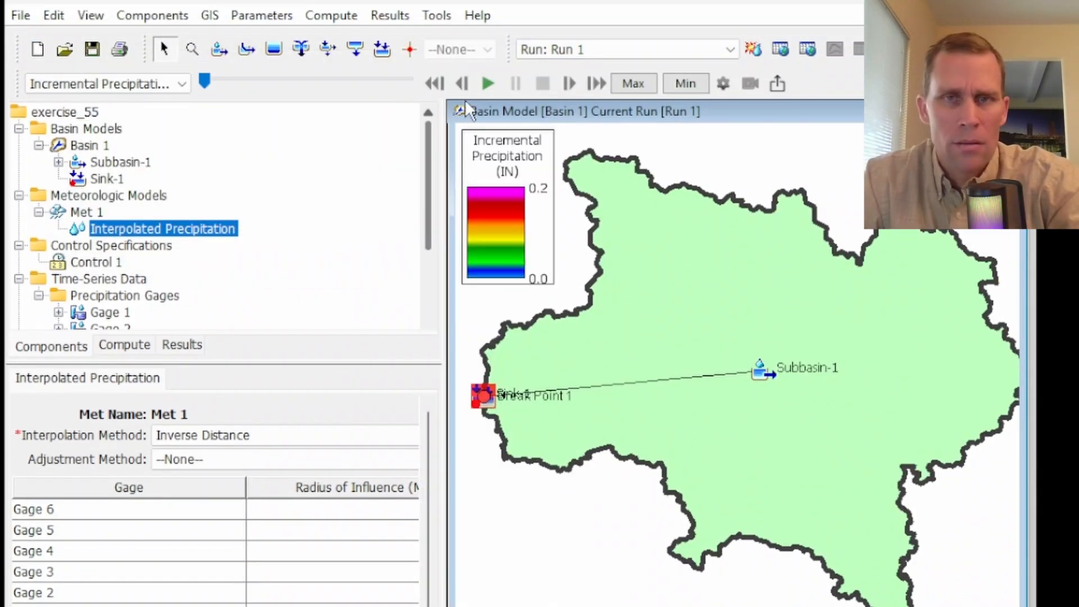
click(488, 85)
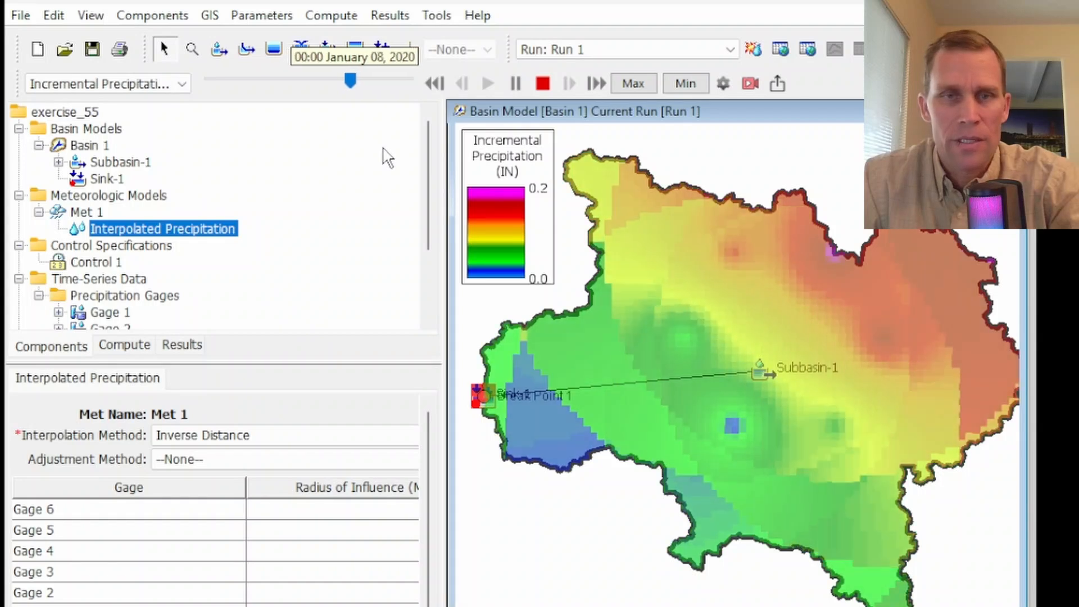
click(515, 83)
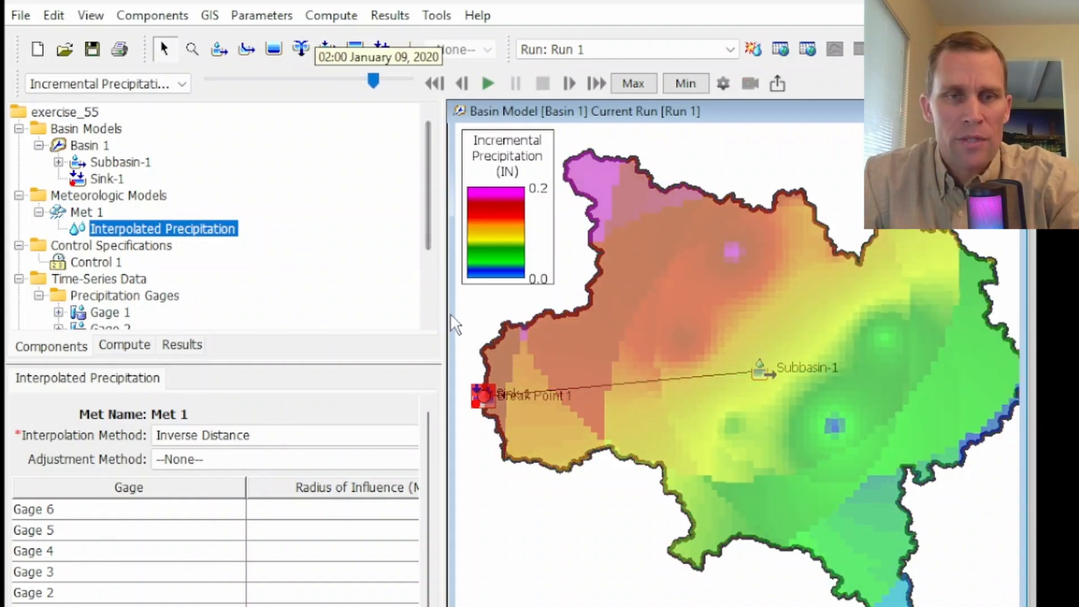
- Set the interpolation method of Met 1 to Inverse Distance Squared and widen the settings area to show the gage radii
drag(443, 321, 445, 321)
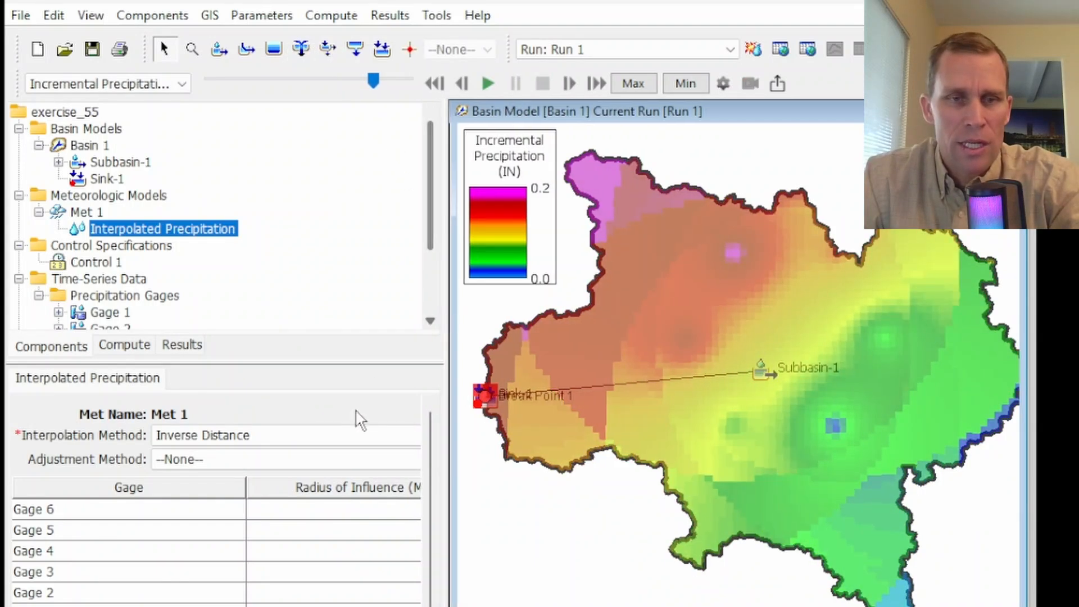
click(372, 436)
click(322, 473)
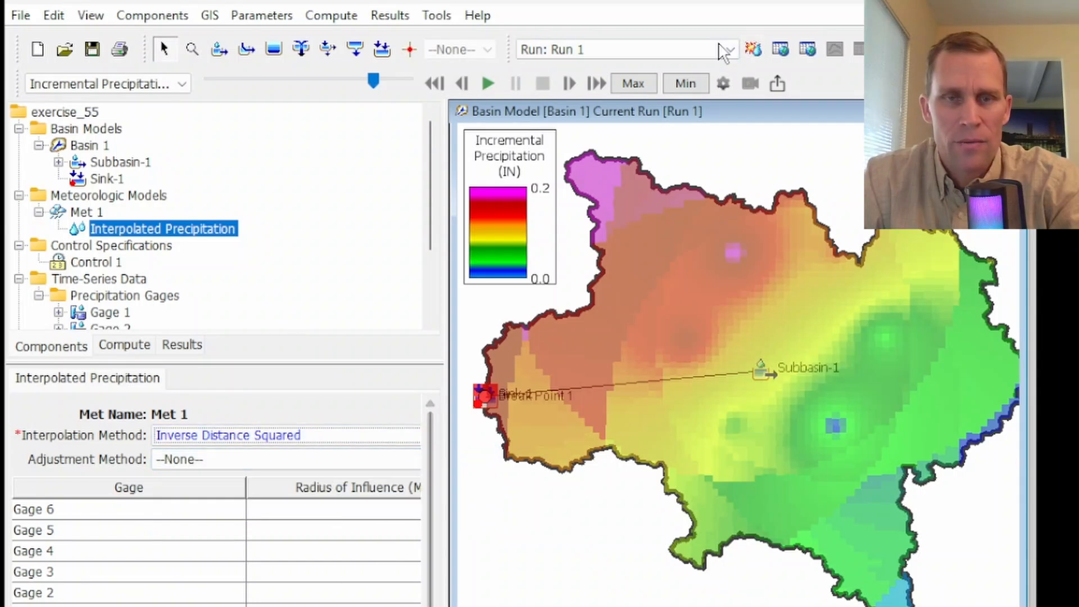
drag(447, 386, 567, 405)
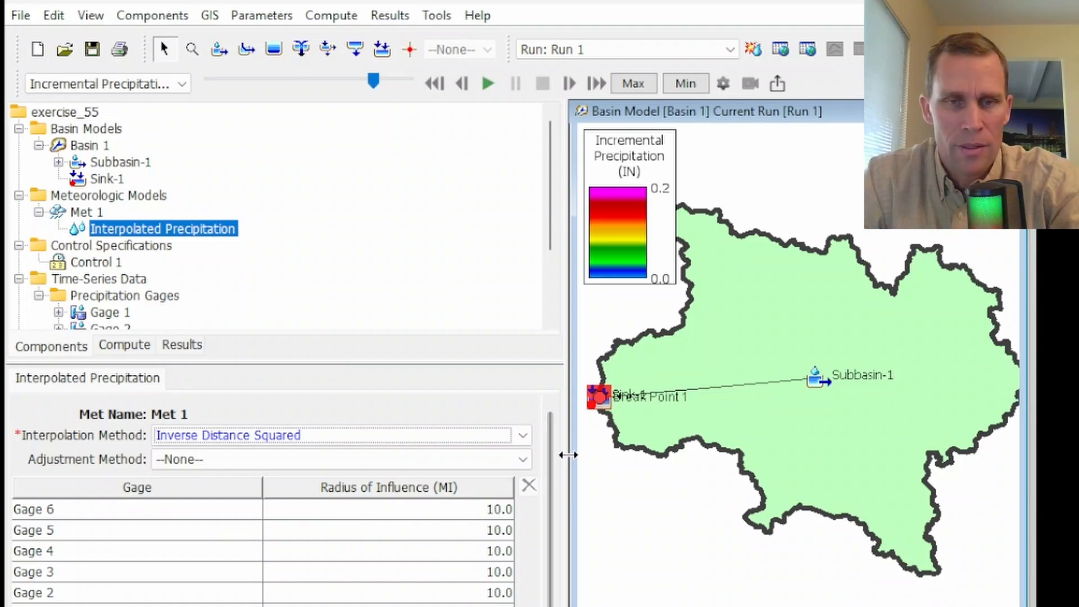
click(571, 463)
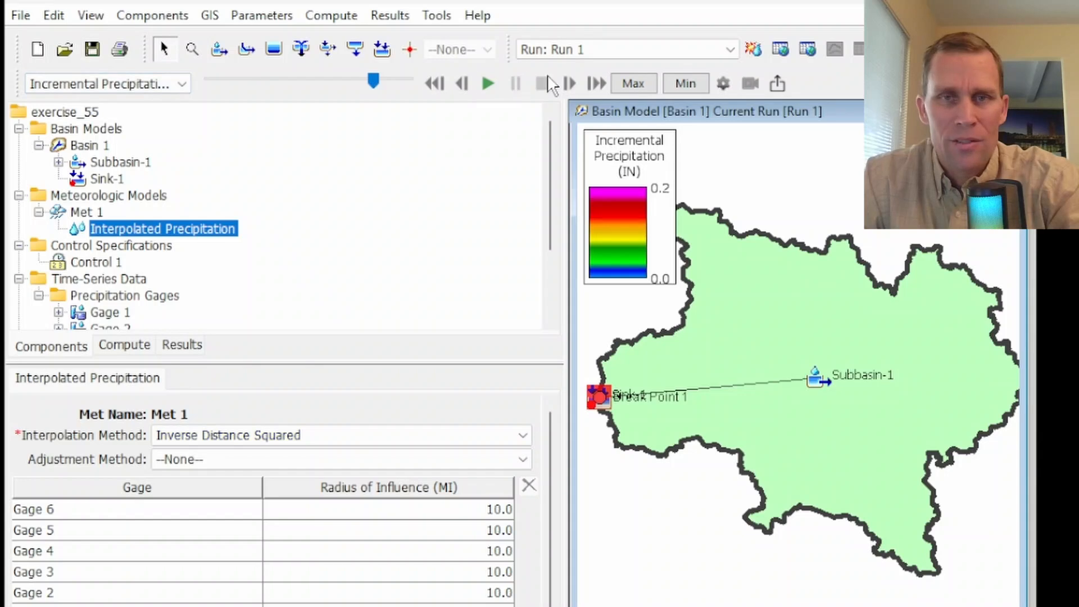
- Compute Run 1 with Inverse Distance Squared, enlarge the basin map and play the incremental precipitation animation
click(752, 48)
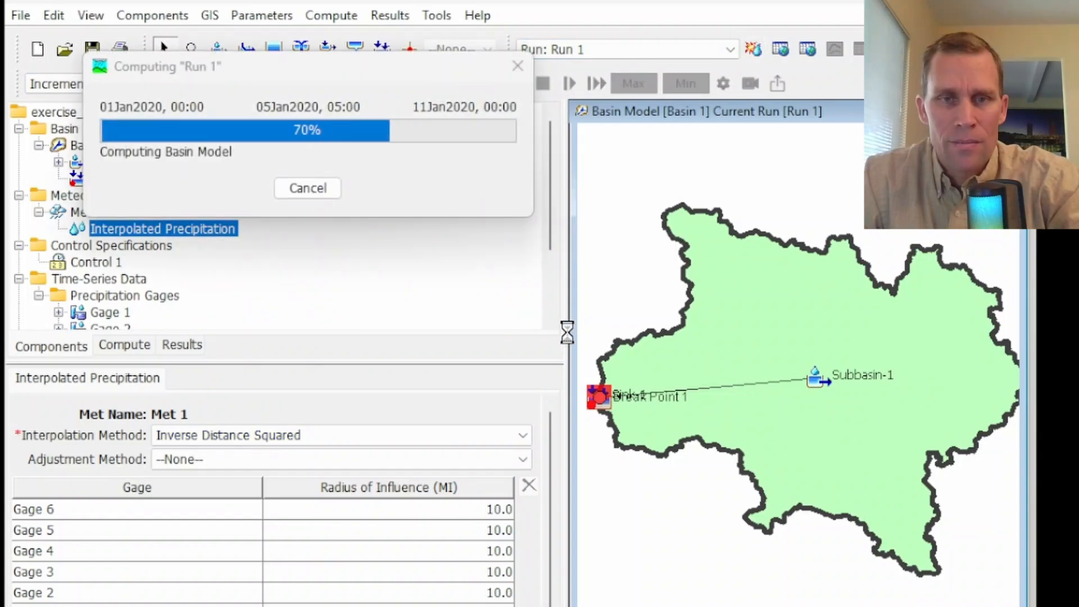
drag(565, 333, 428, 355)
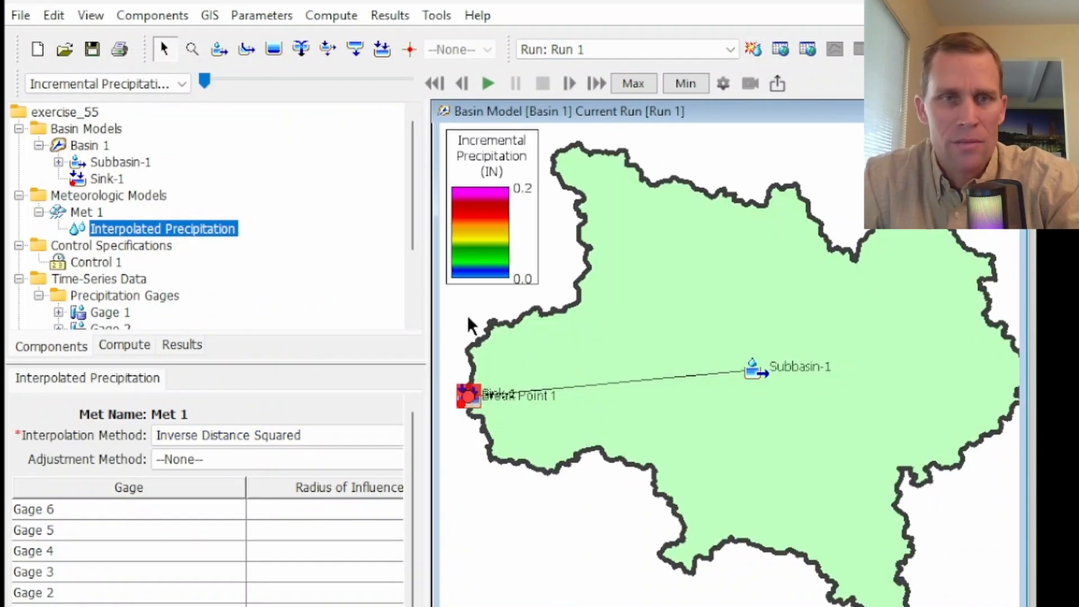
click(488, 85)
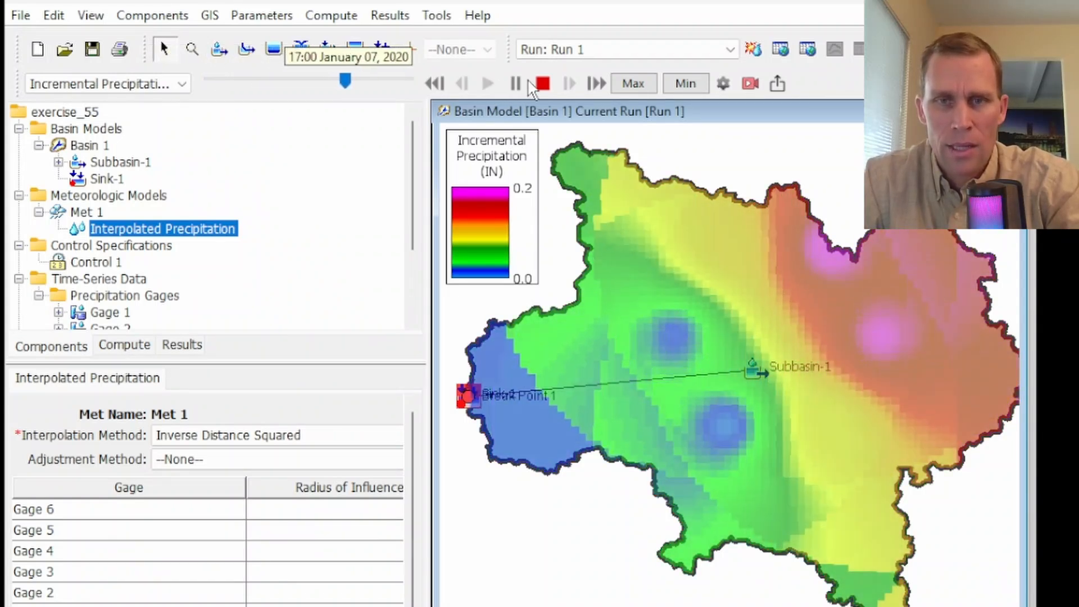
- Stop the precipitation animation and clear the radius of influence for all six gages in Met 1
click(540, 85)
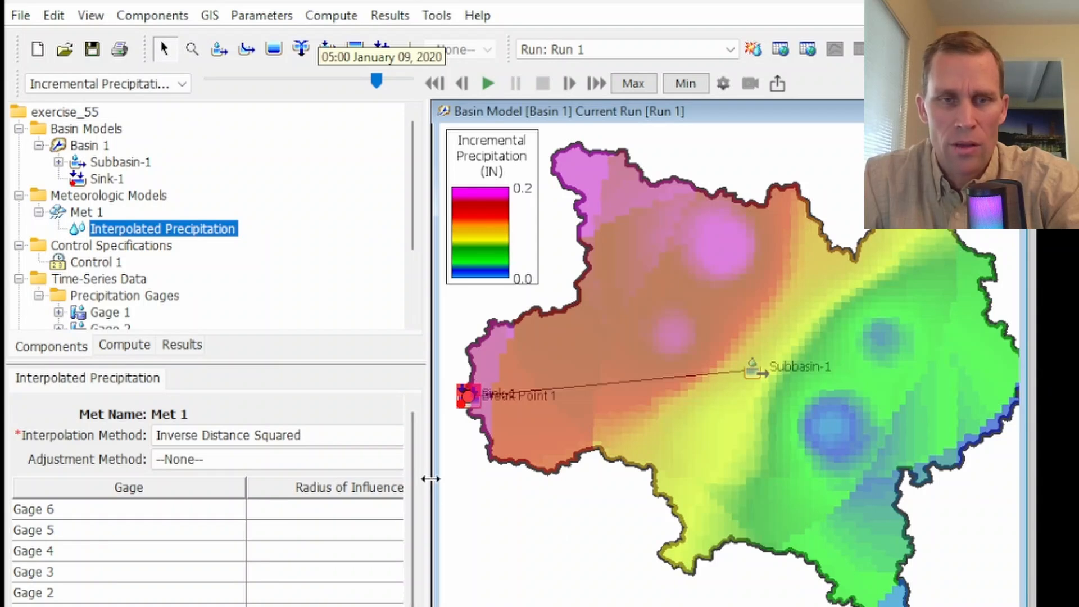
drag(425, 480, 534, 511)
click(457, 511)
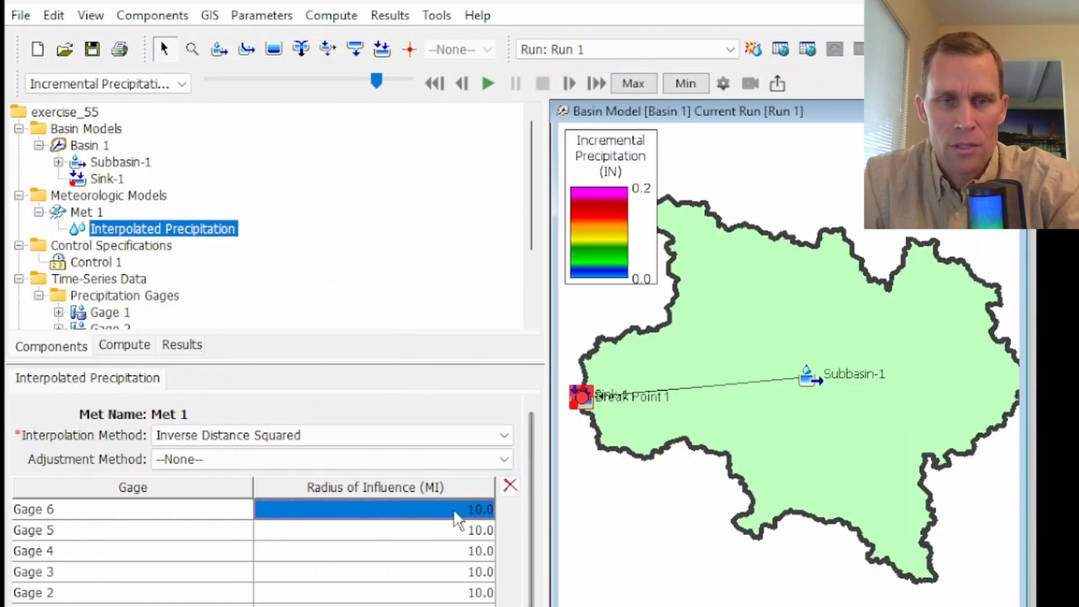
key(Delete)
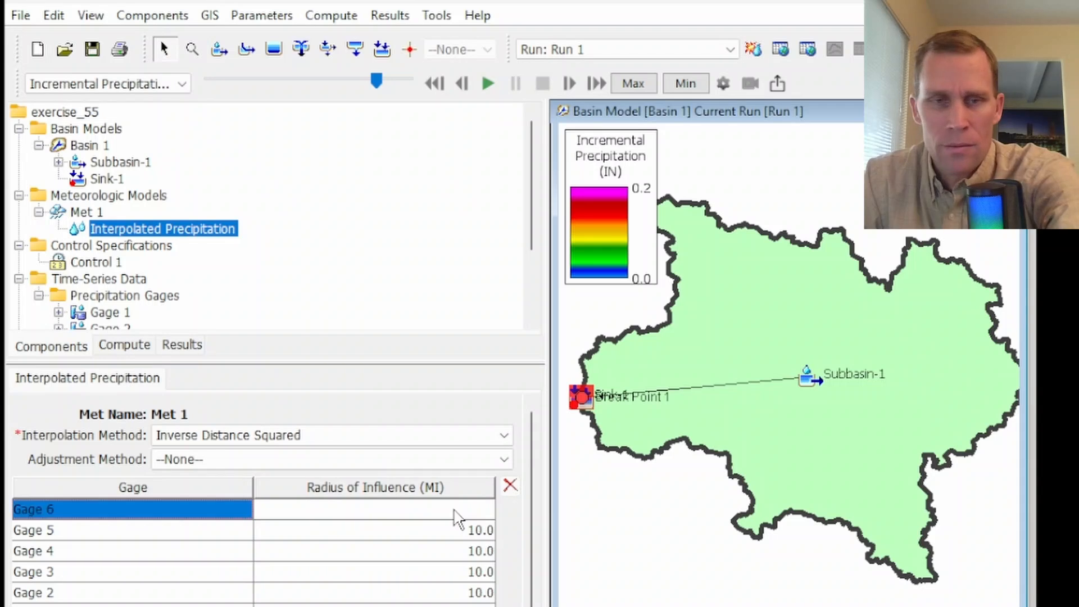
click(447, 572)
key(Delete)
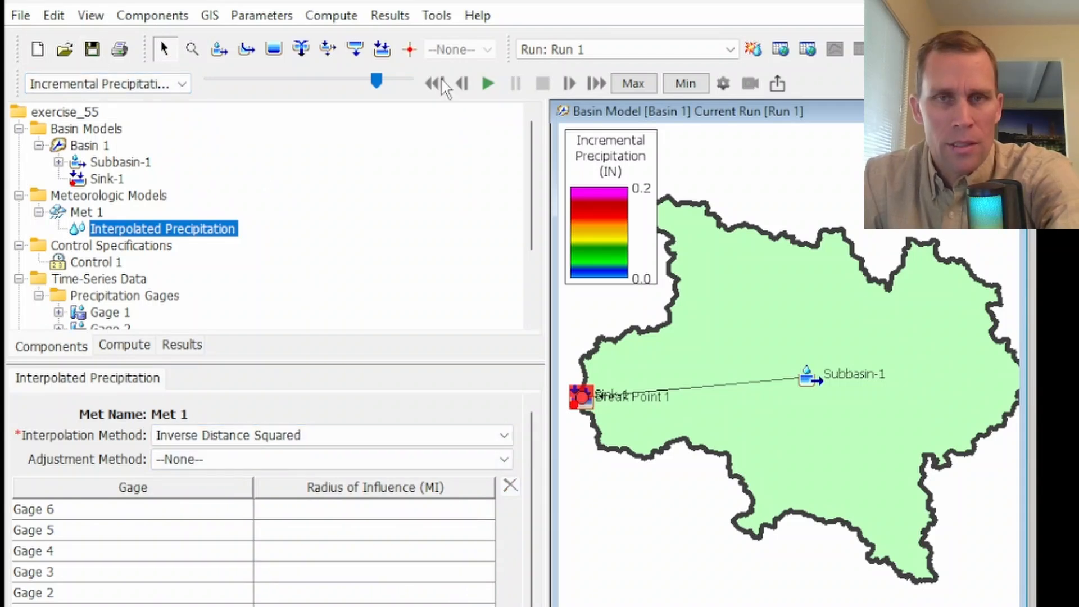
- Compute Run 1 with Inverse Distance Squared and blank radii, enlarge the basin map and play the incremental precipitation animation
click(753, 49)
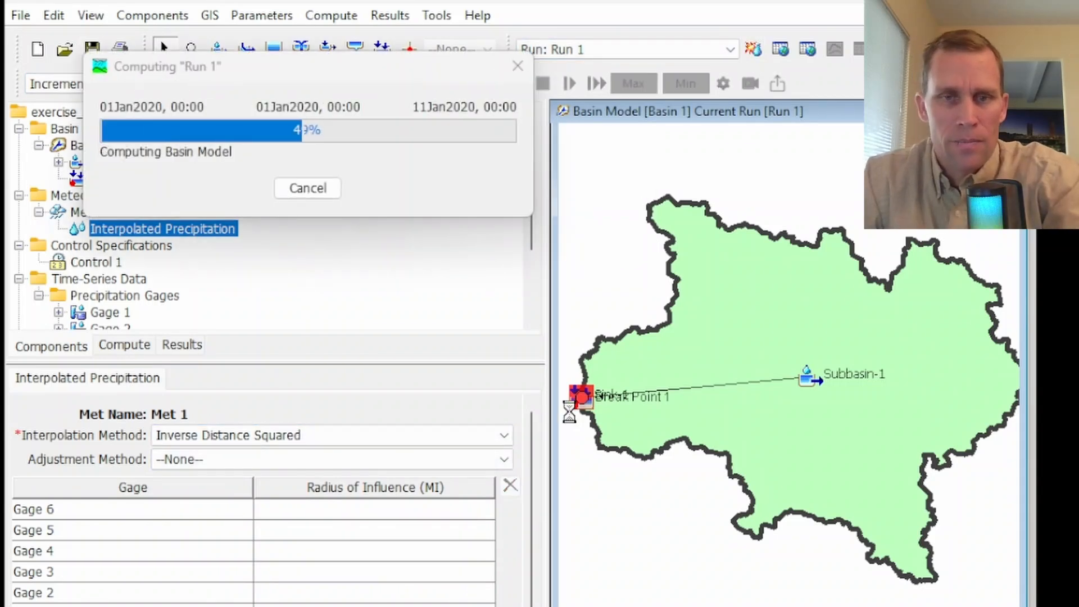
drag(548, 445, 434, 445)
click(487, 84)
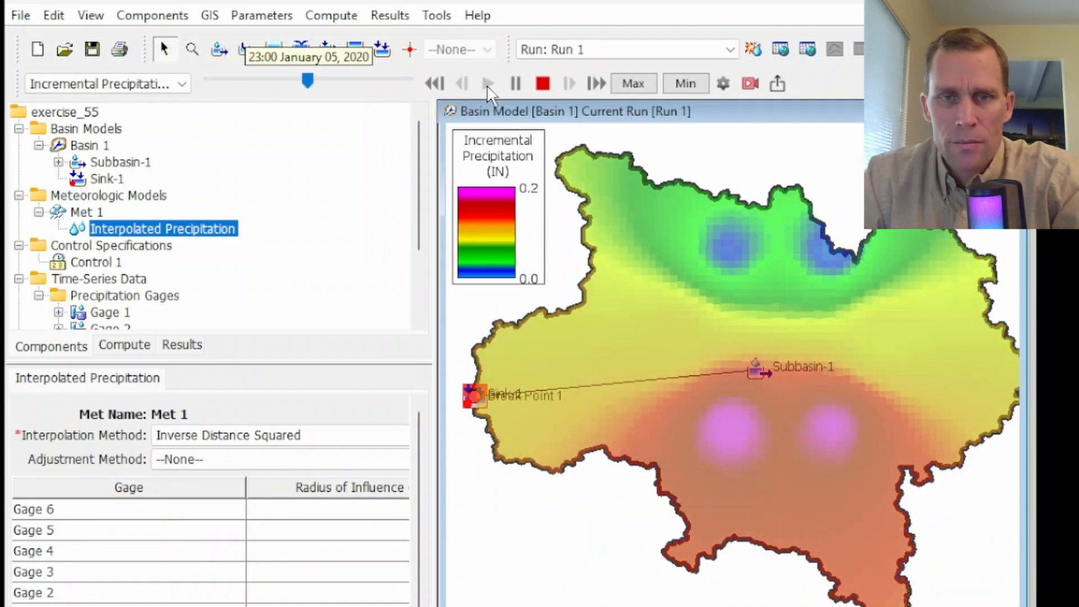
- Set the interpolation method of Met 1 to Nearest Neighbor and save the project
drag(441, 298, 518, 301)
click(400, 438)
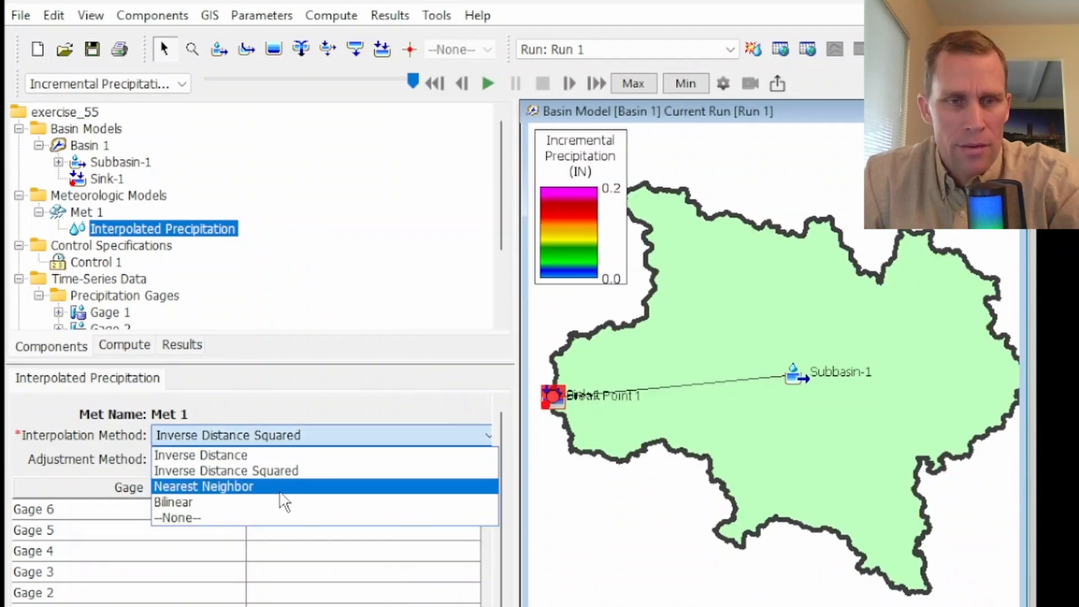
click(283, 487)
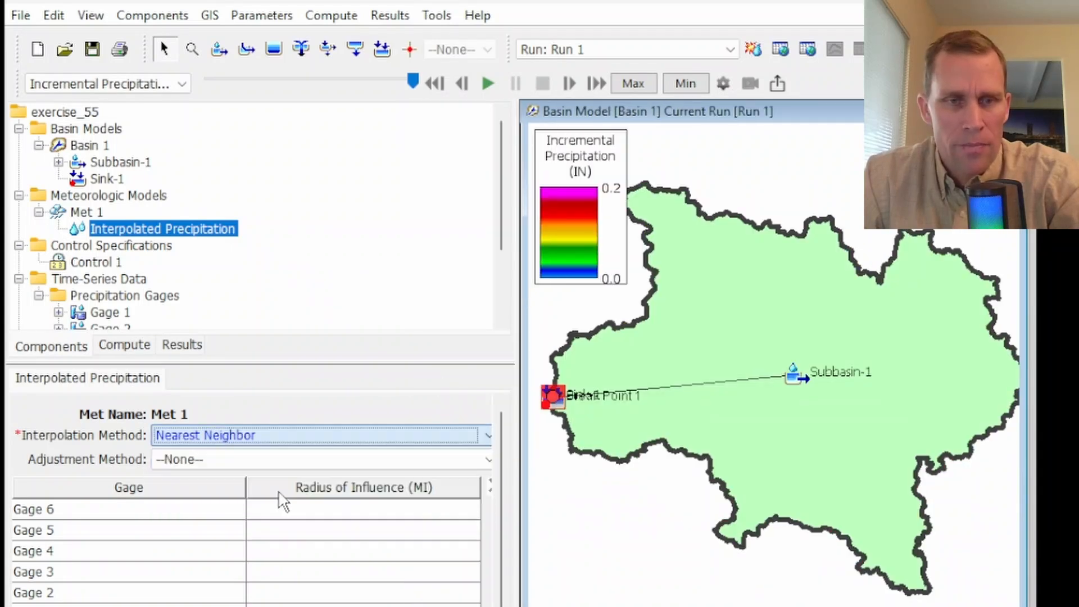
click(93, 50)
- Compute Run 1 with Nearest Neighbor and play the incremental precipitation animation on the basin map
click(752, 48)
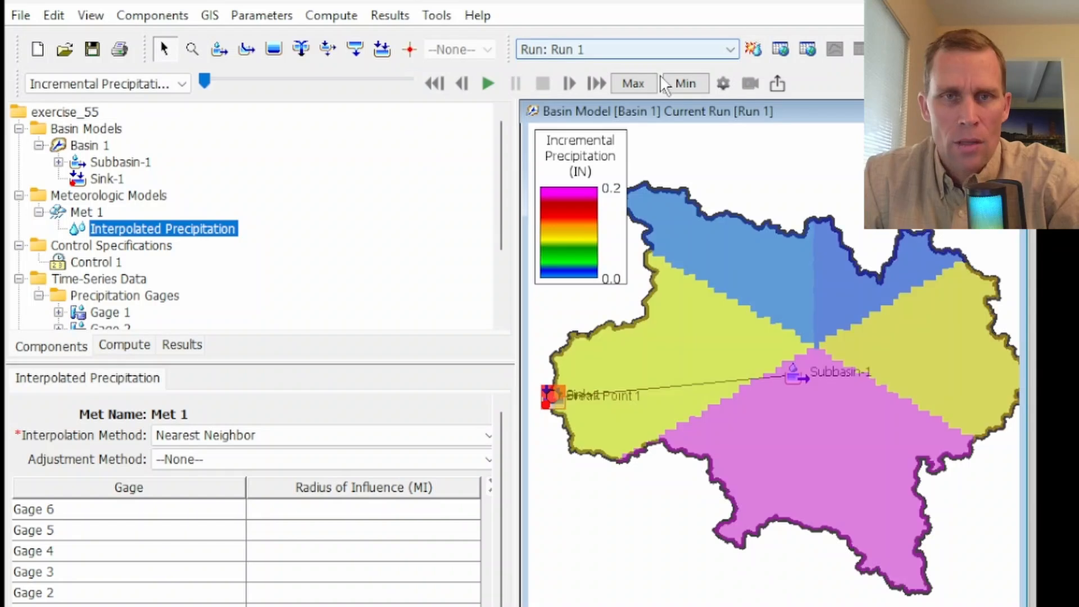
click(488, 83)
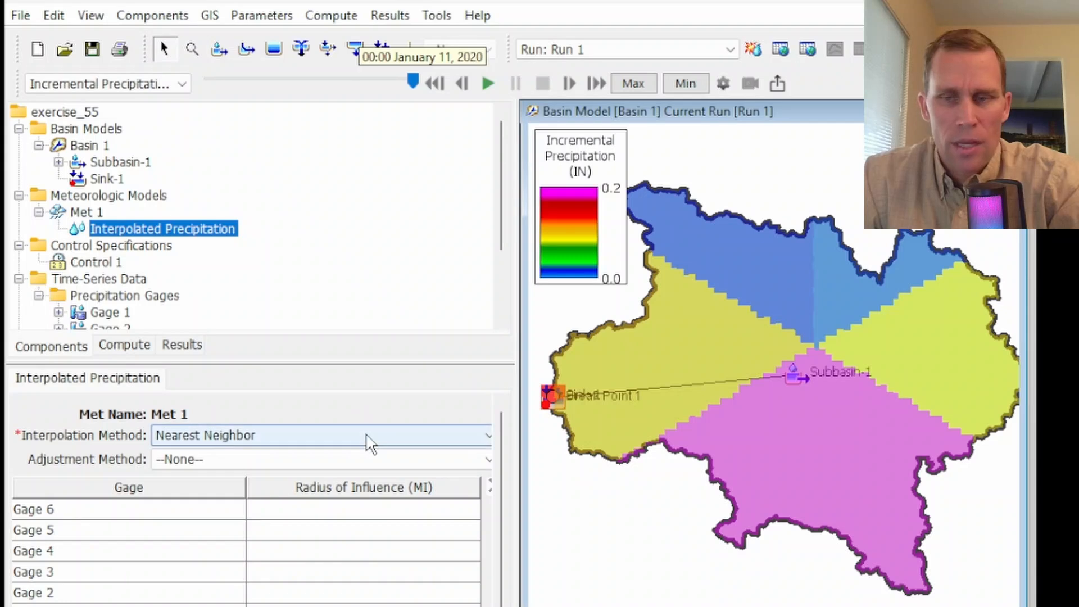
- Try to compute Run 1 with Met 1's interpolation method set to Bilinear, and dismiss the computation window
click(367, 441)
click(214, 503)
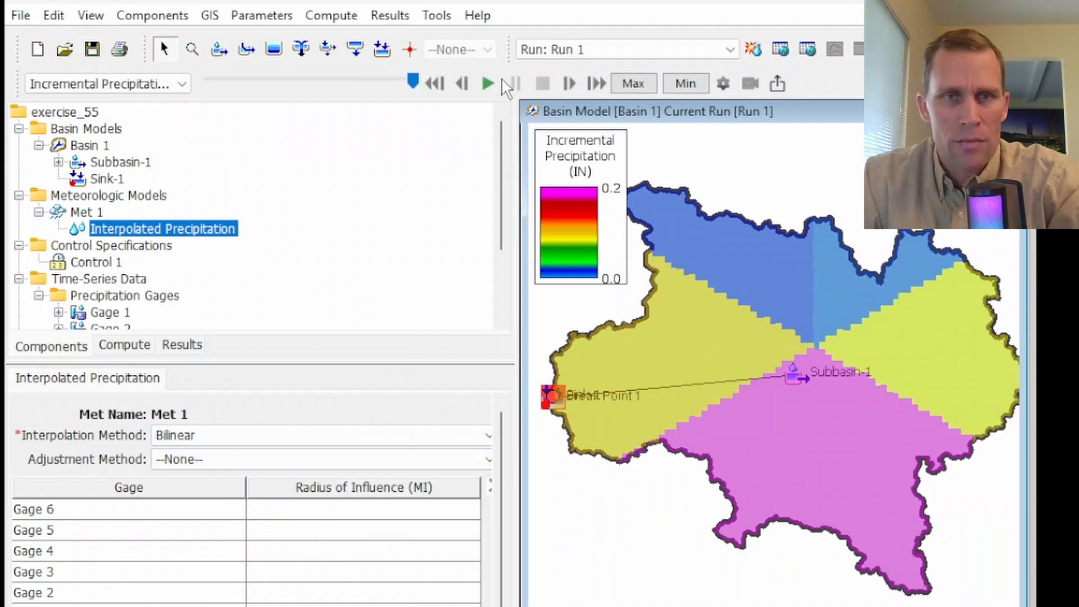
click(754, 51)
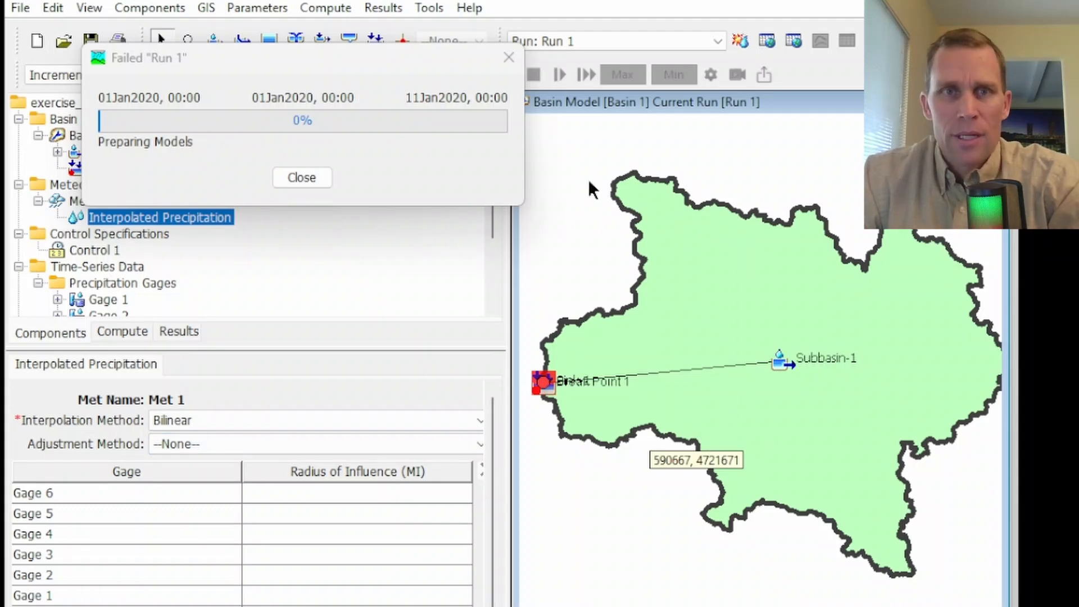
click(509, 57)
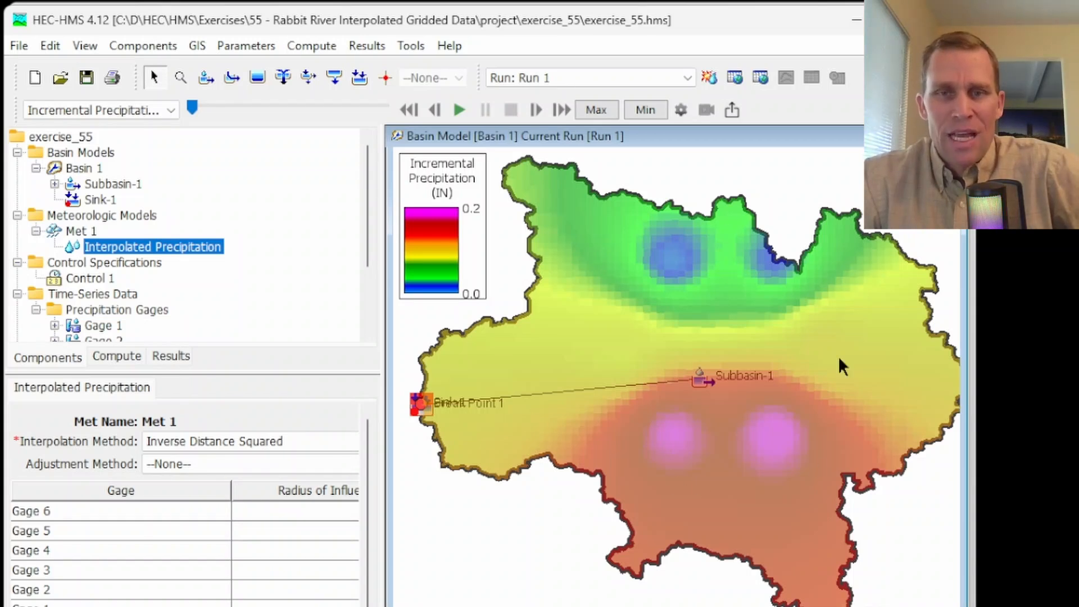
- Play Run 1's incremental precipitation animation for the Inverse Distance Squared interpolation without radii
click(459, 110)
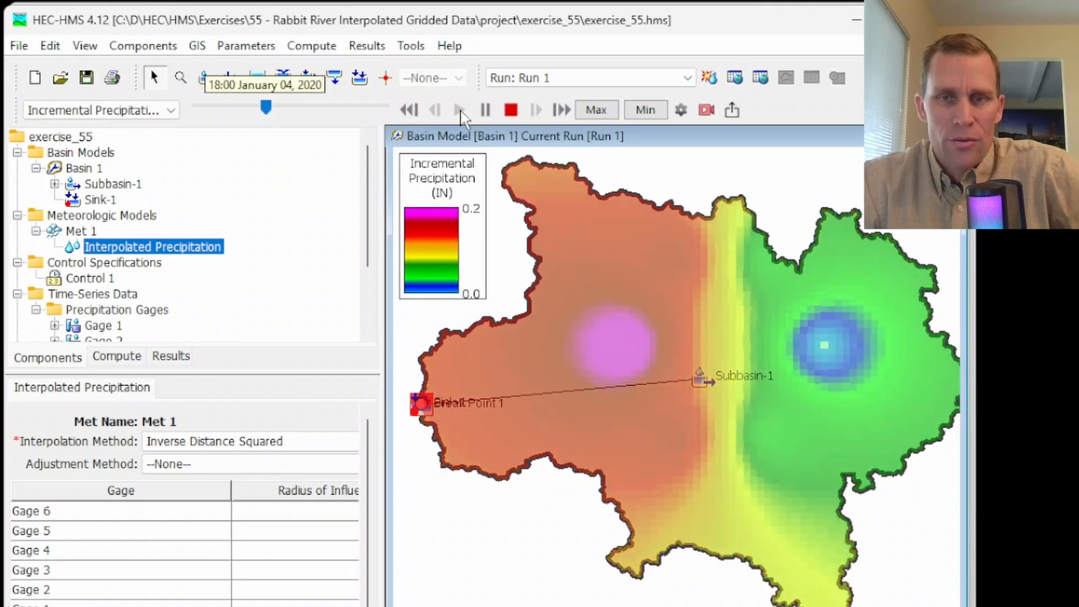